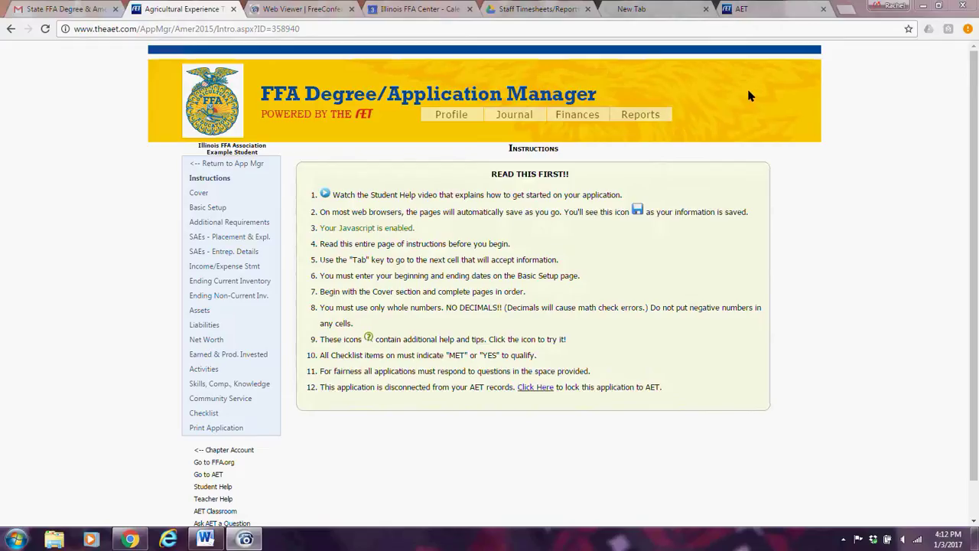
Generate a draft PDF of the Illinois State Degree application and open the downloaded file.
{"action": "left_click", "coordinate": [217, 430]}
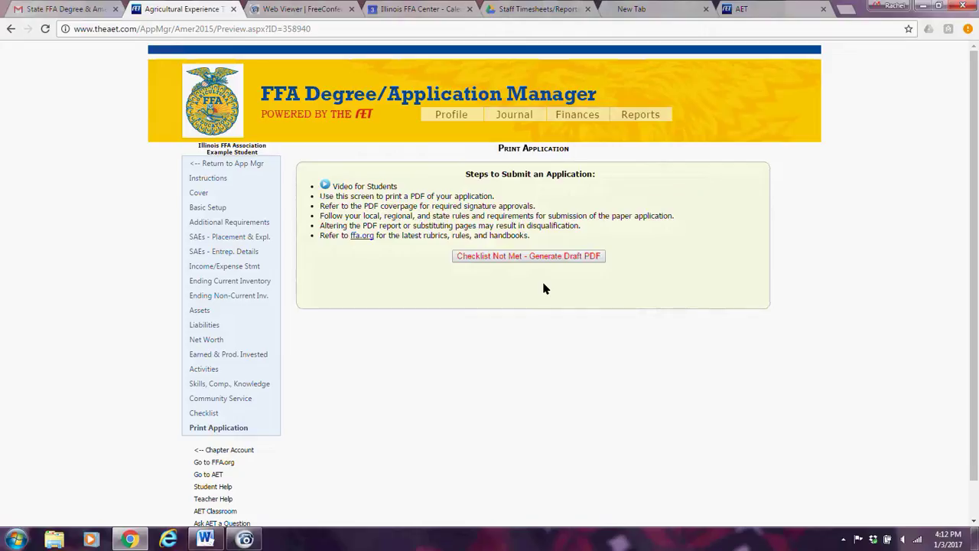
{"action": "left_click", "coordinate": [547, 259]}
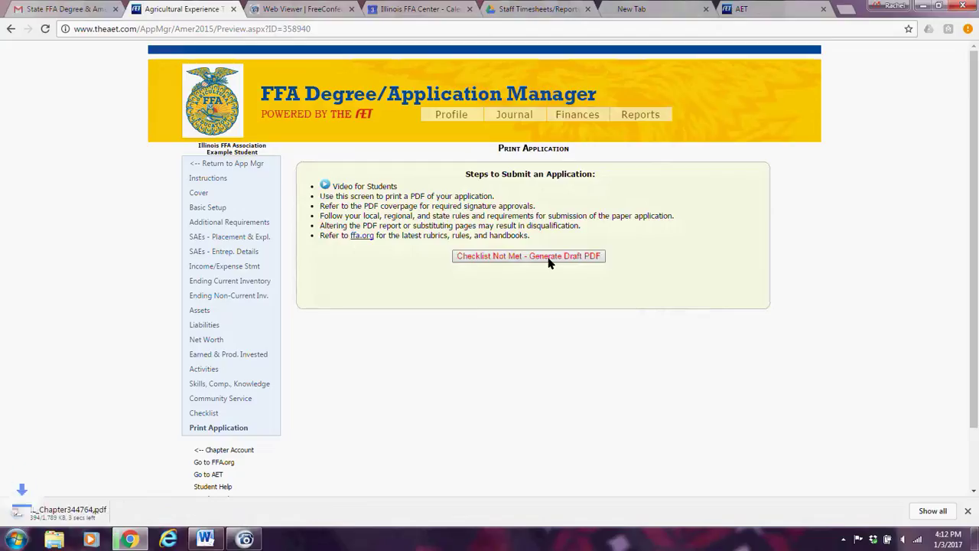
{"action": "left_click", "coordinate": [75, 510]}
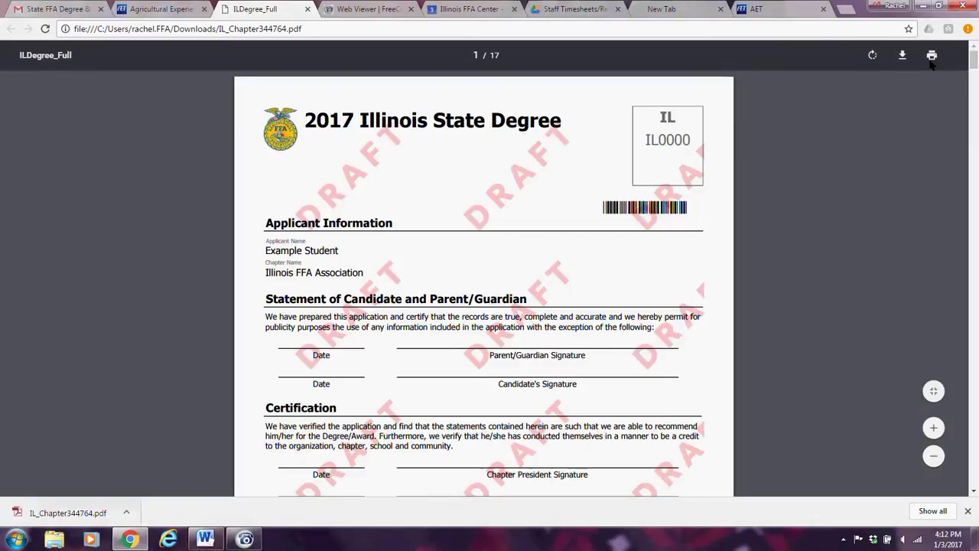
{"action": "left_click", "coordinate": [966, 510]}
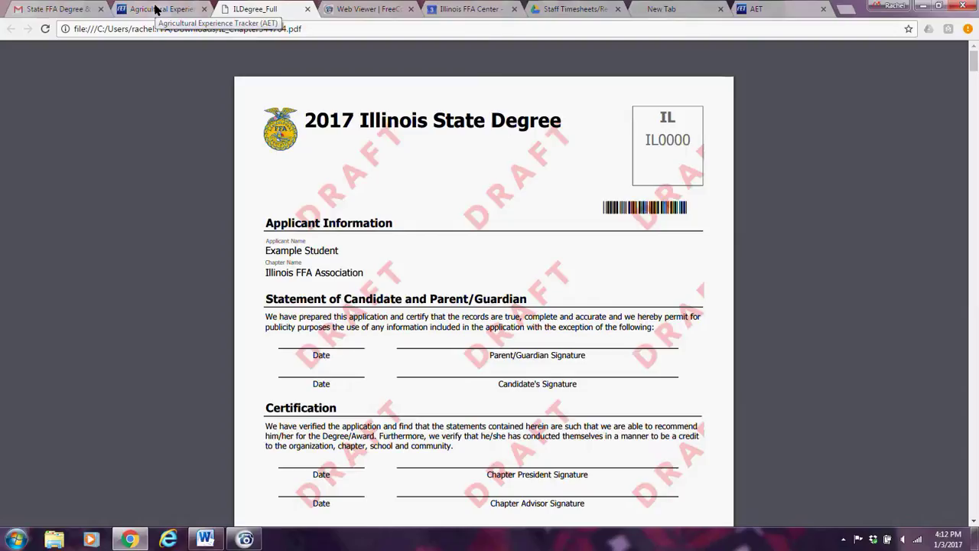
{"action": "left_click", "coordinate": [155, 9]}
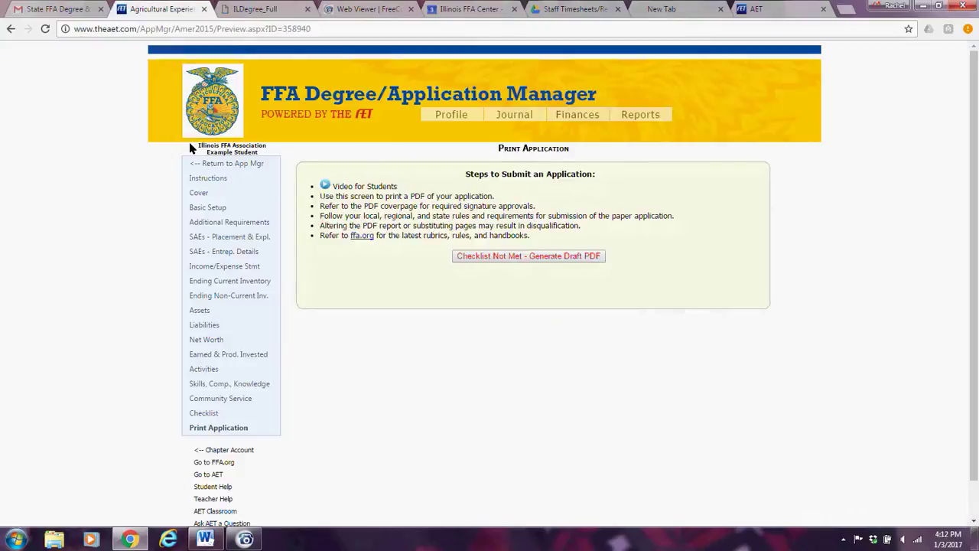
From the application's Instructions page, bring up the Cover Page form.
{"action": "left_click", "coordinate": [205, 180]}
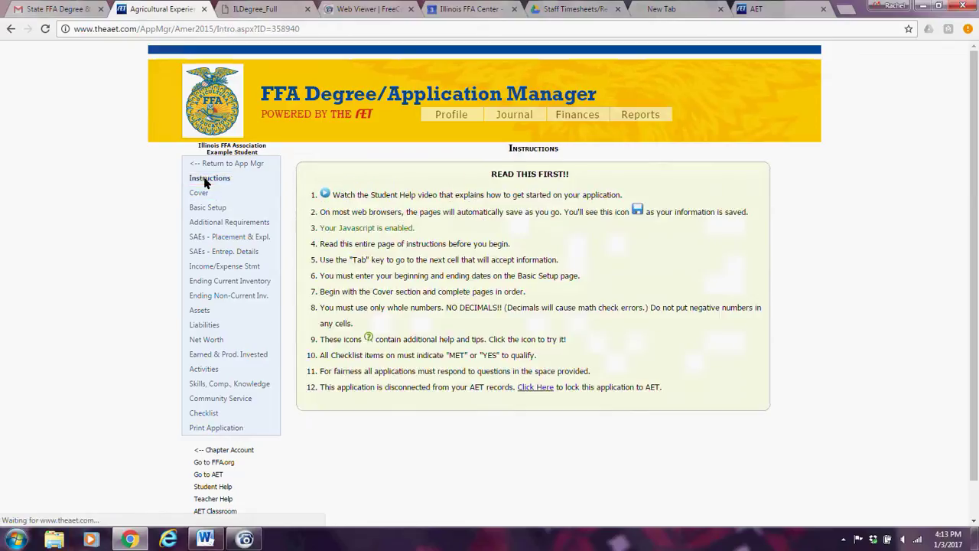
{"action": "left_click", "coordinate": [199, 197]}
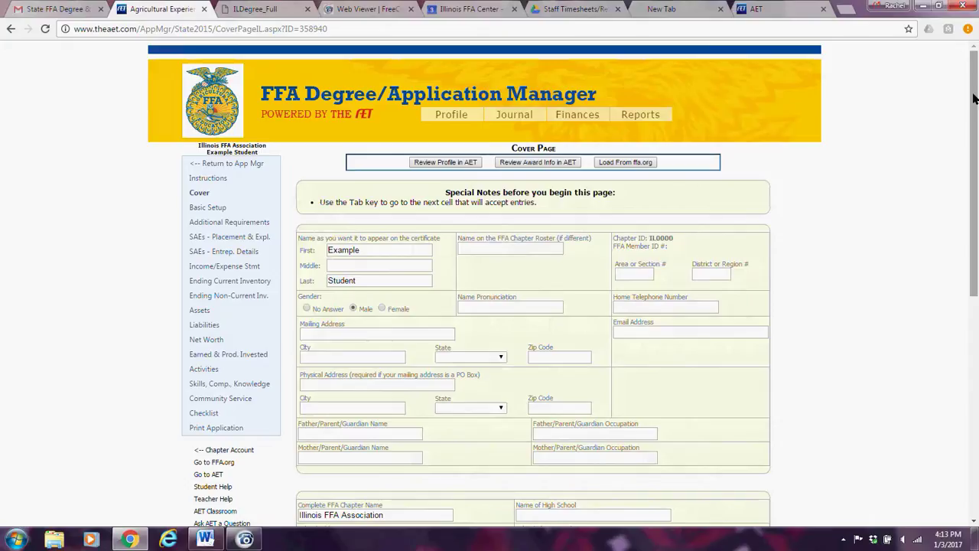
{"action": "left_click_drag", "start_coordinate": [973, 98], "coordinate": [975, 141]}
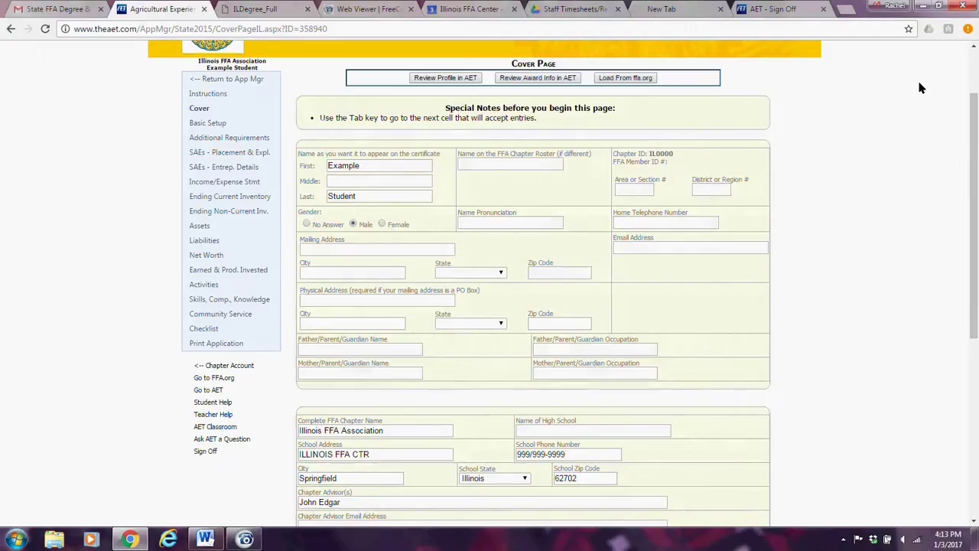
Sign back into AET, review the recorded school ag class schedule in the Profile, and return to the Cover Page.
{"action": "left_click", "coordinate": [772, 10]}
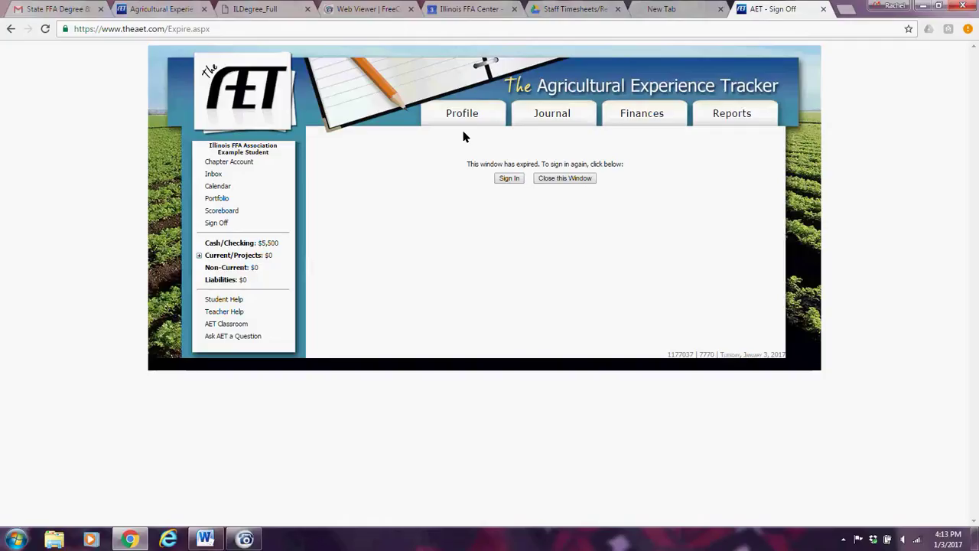
{"action": "left_click", "coordinate": [512, 181]}
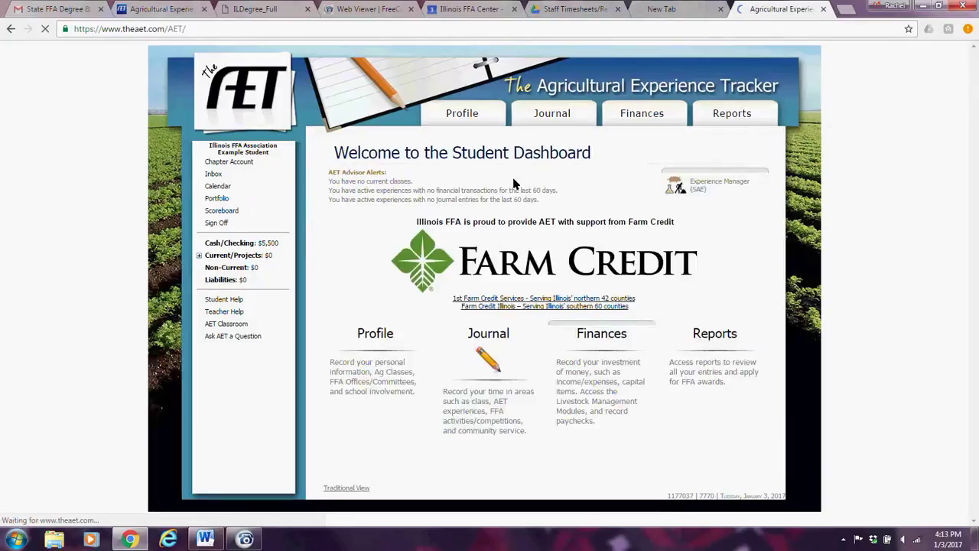
{"action": "left_click", "coordinate": [461, 113]}
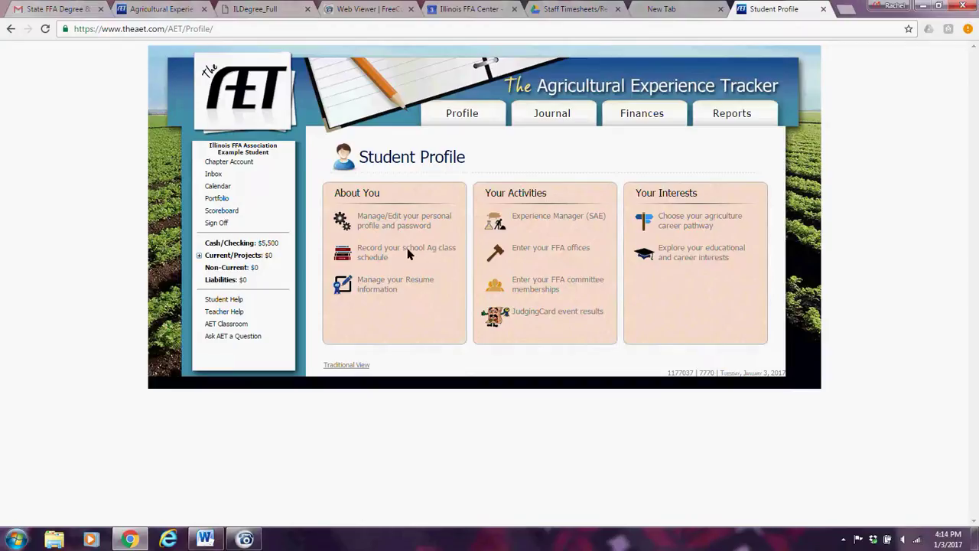
{"action": "left_click", "coordinate": [375, 249]}
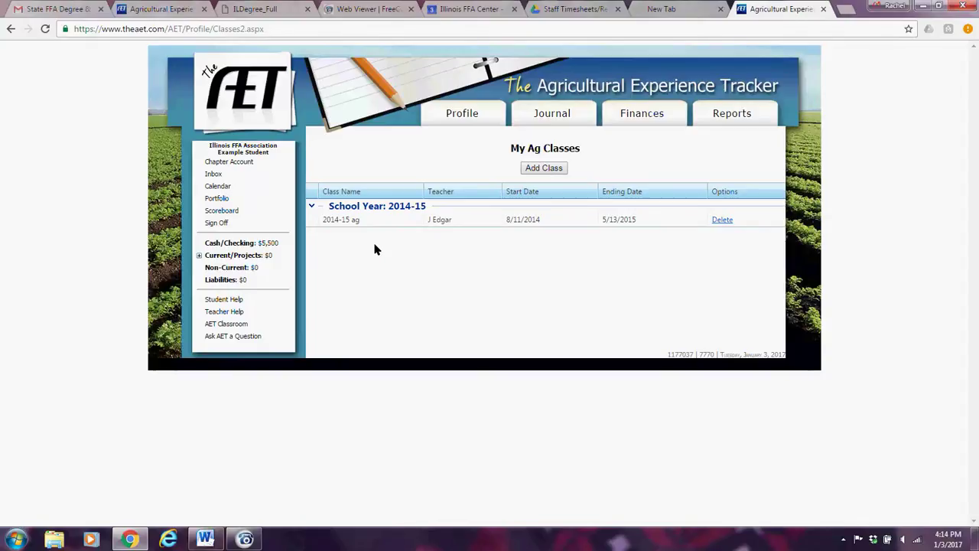
{"action": "left_click", "coordinate": [150, 9]}
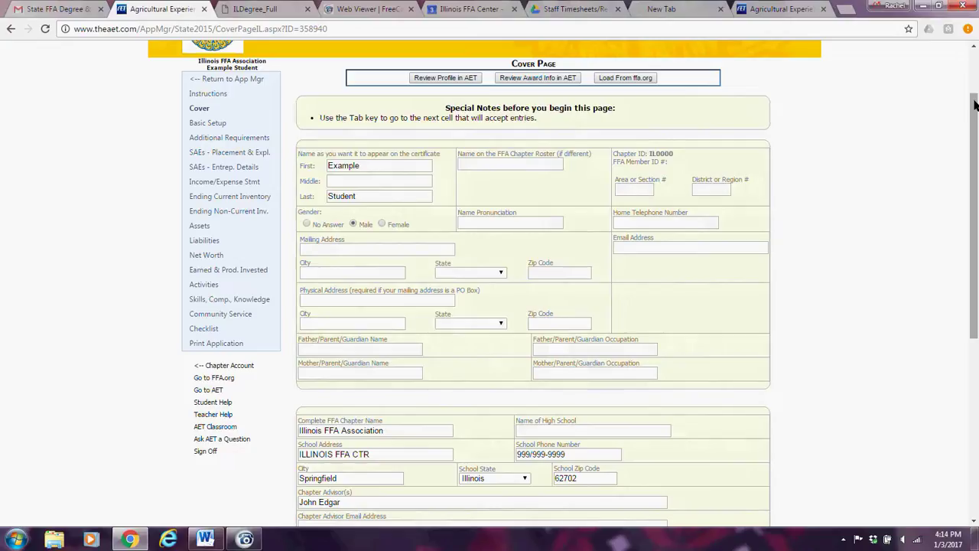
{"action": "left_click", "coordinate": [975, 104]}
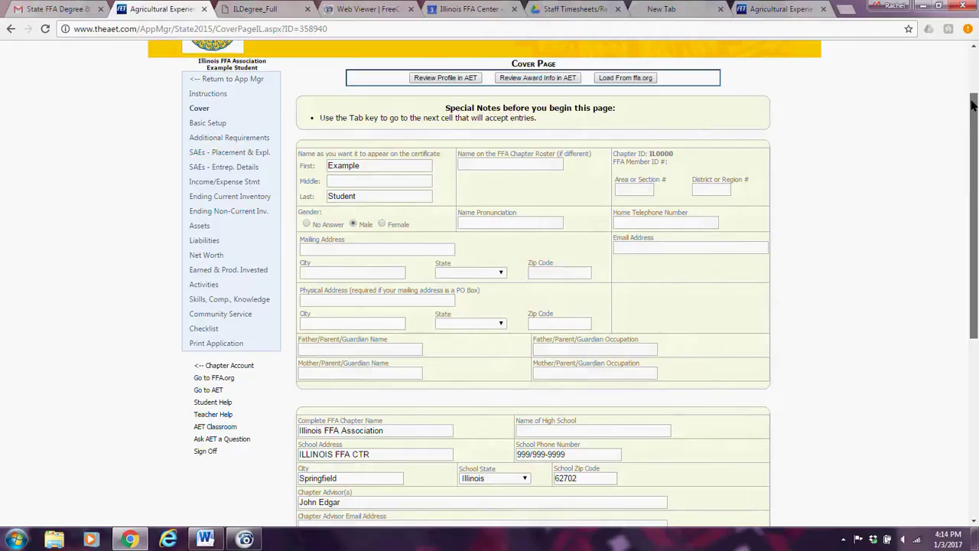
{"action": "left_click_drag", "start_coordinate": [972, 104], "coordinate": [948, 212]}
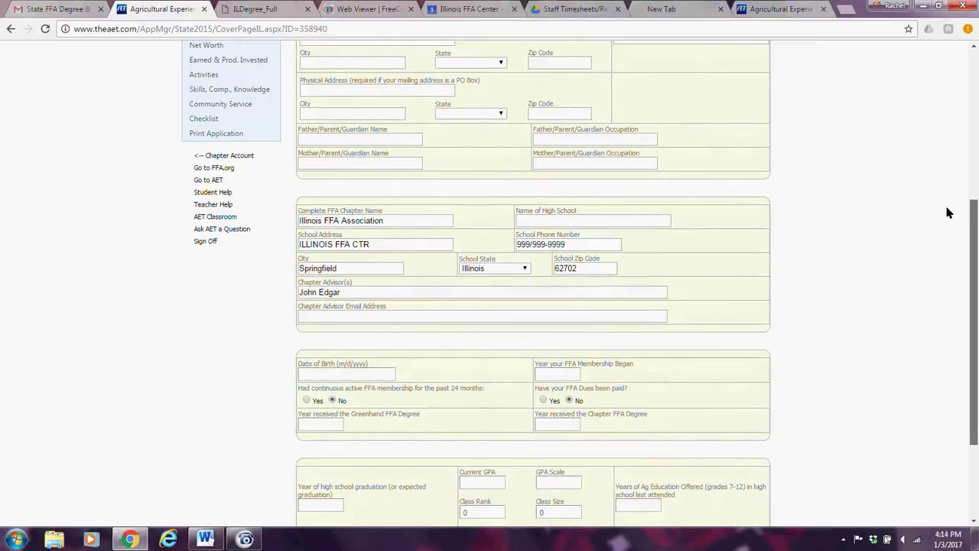
{"action": "left_click_drag", "start_coordinate": [946, 213], "coordinate": [936, 269]}
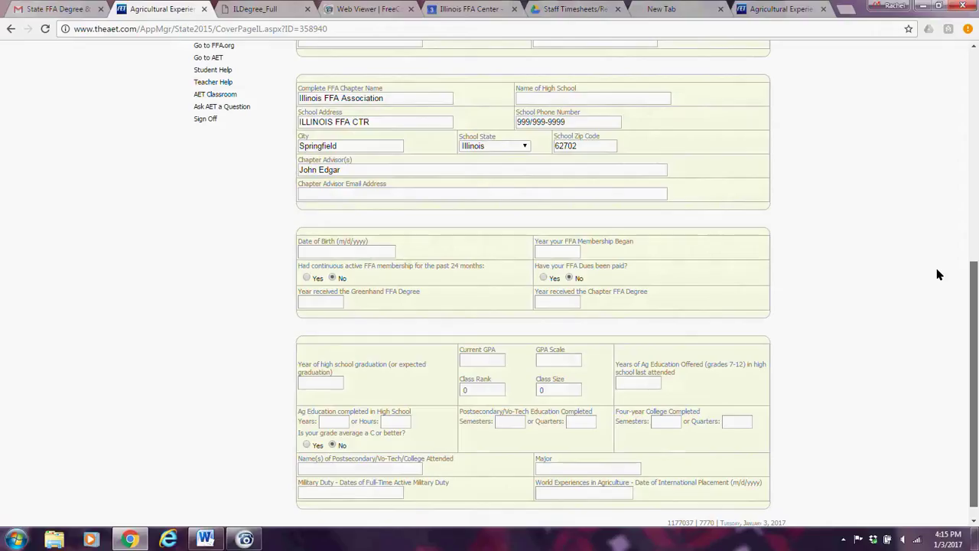
{"action": "scroll", "coordinate": [939, 275], "scroll_direction": "down", "scroll_amount": 1}
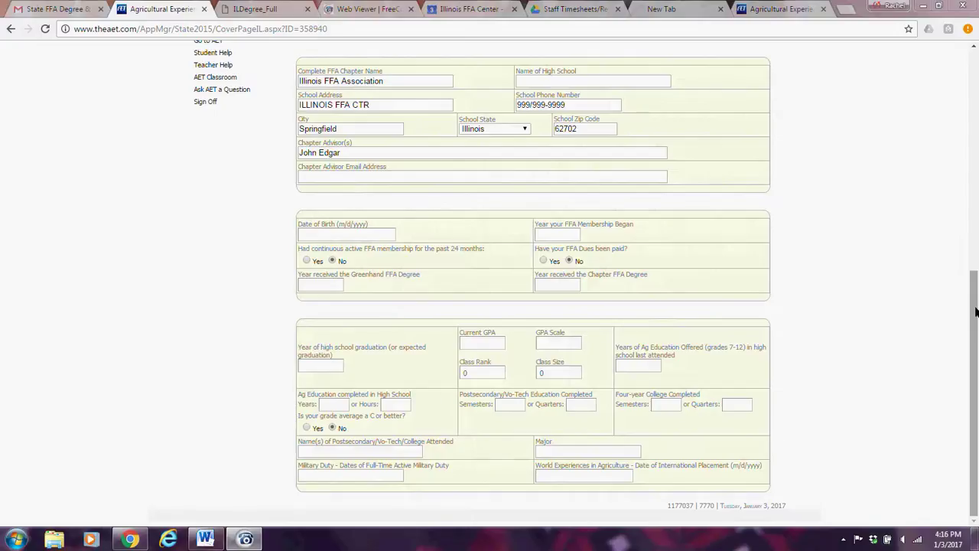
{"action": "left_click_drag", "start_coordinate": [976, 311], "coordinate": [976, 96]}
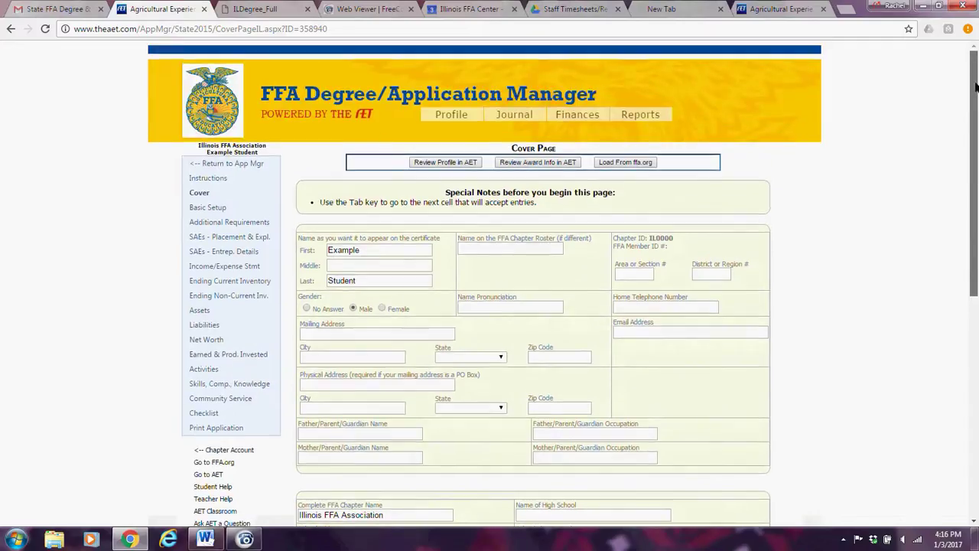
{"action": "left_click", "coordinate": [220, 195]}
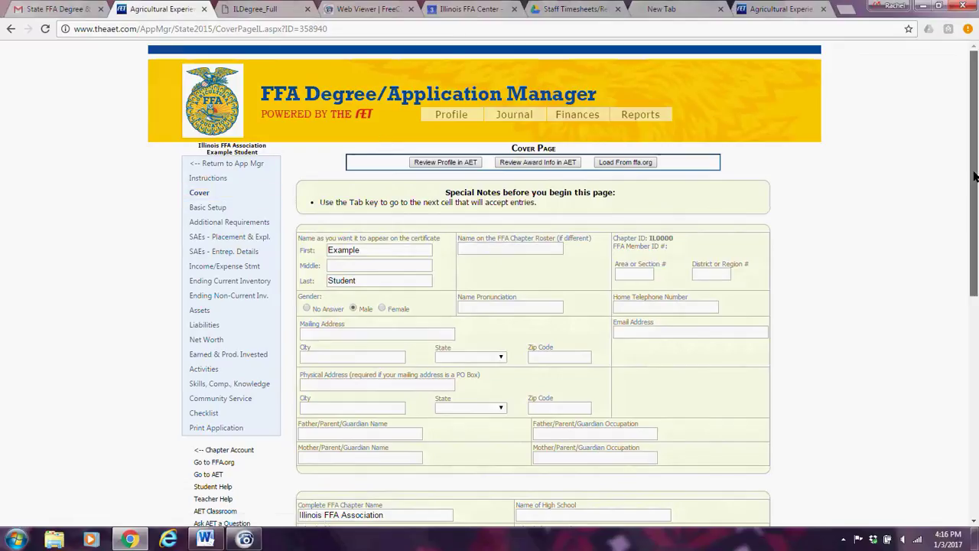
{"action": "left_click_drag", "start_coordinate": [977, 216], "coordinate": [977, 396]}
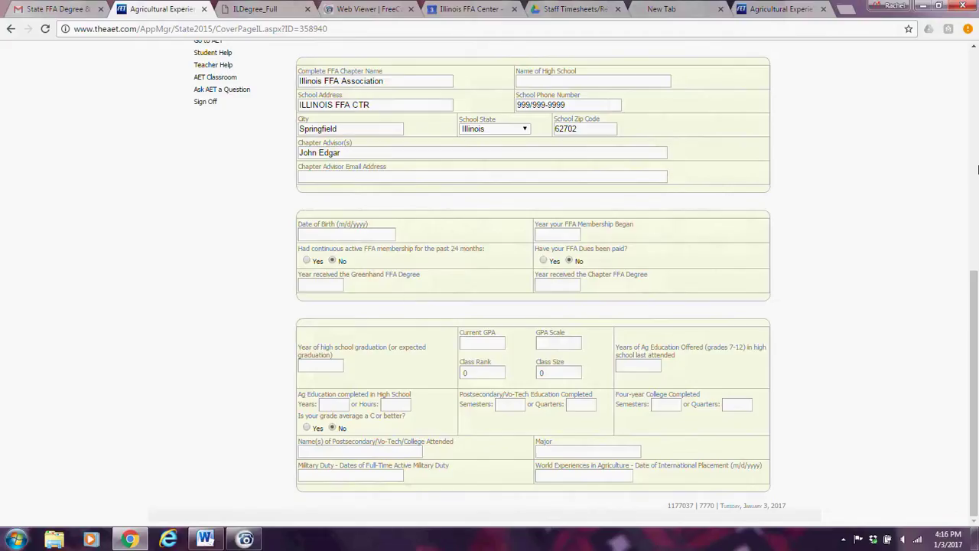
{"action": "left_click_drag", "start_coordinate": [975, 283], "coordinate": [976, 92]}
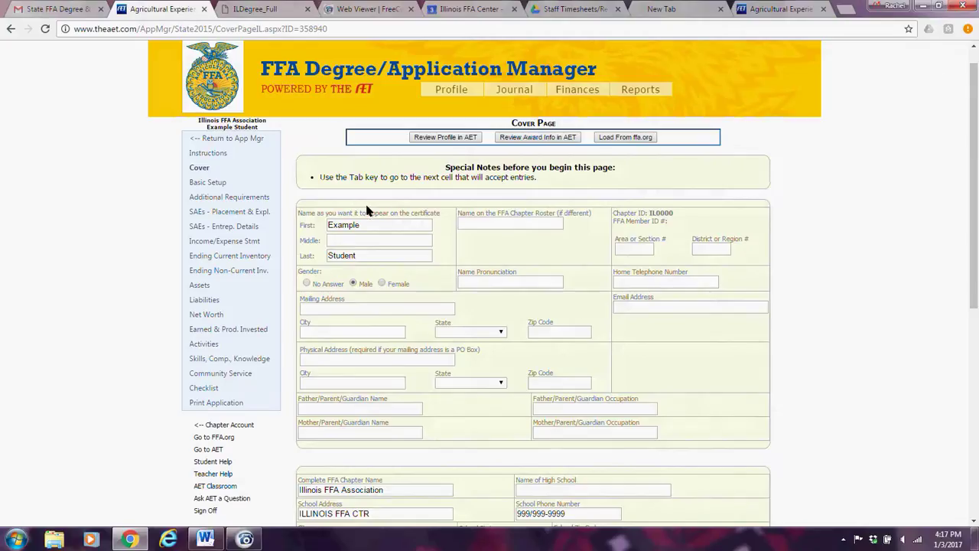
{"action": "left_click", "coordinate": [229, 184]}
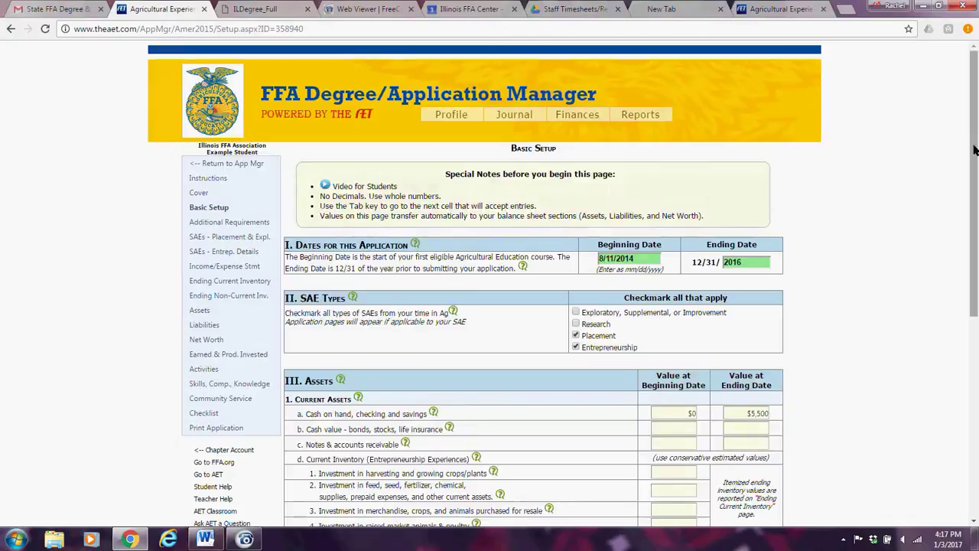
{"action": "left_click_drag", "start_coordinate": [974, 149], "coordinate": [975, 205]}
{"action": "mouse_move", "coordinate": [417, 148]}
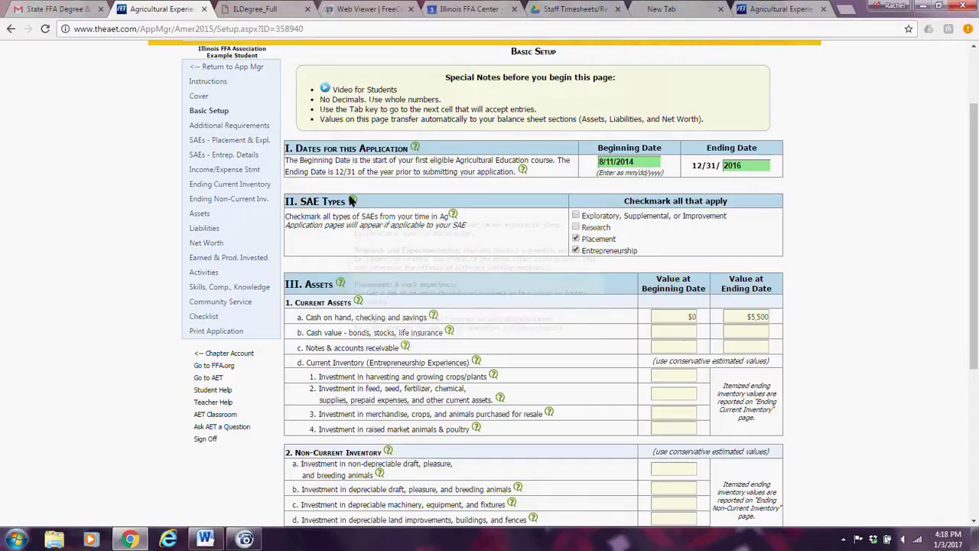
{"action": "mouse_move", "coordinate": [351, 202]}
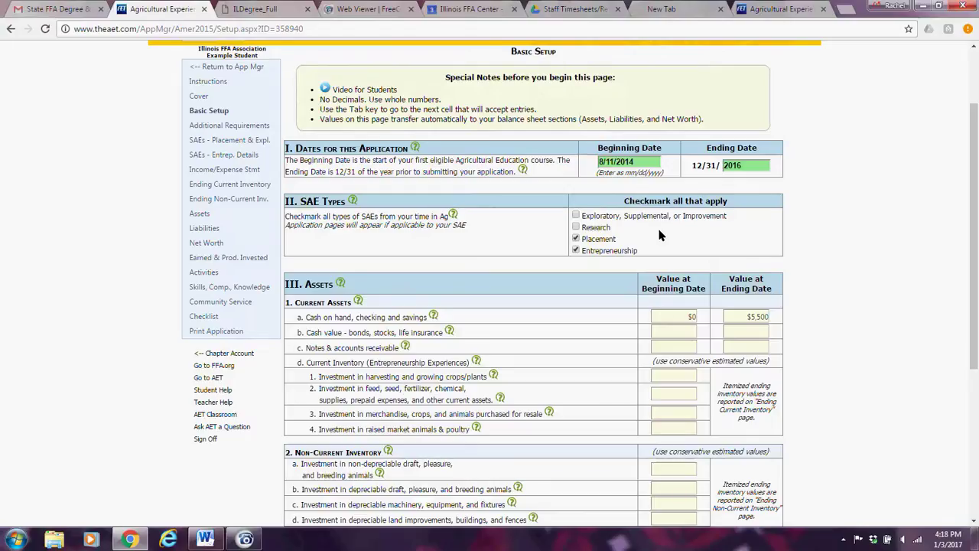
{"action": "left_click", "coordinate": [576, 250]}
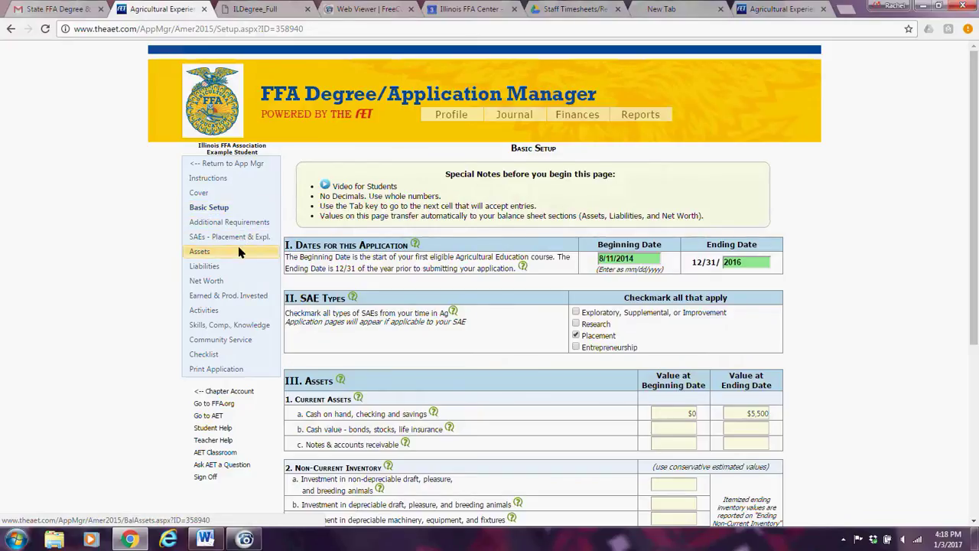
{"action": "left_click", "coordinate": [576, 348]}
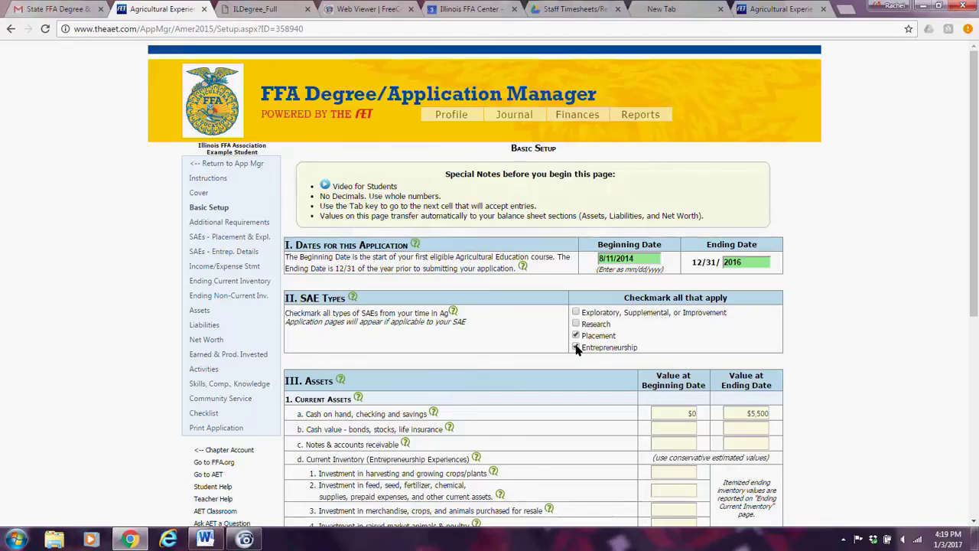
{"action": "left_click", "coordinate": [576, 335]}
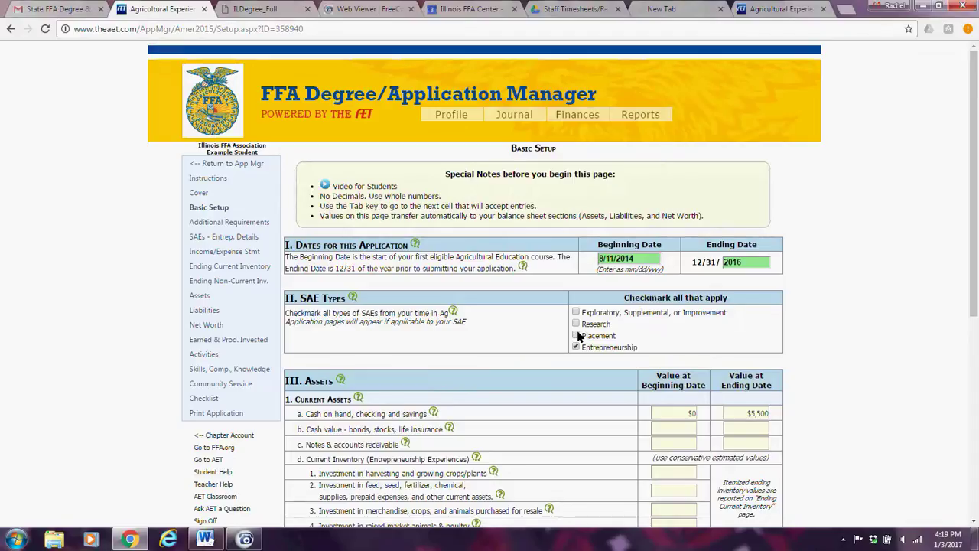
{"action": "left_click", "coordinate": [576, 336]}
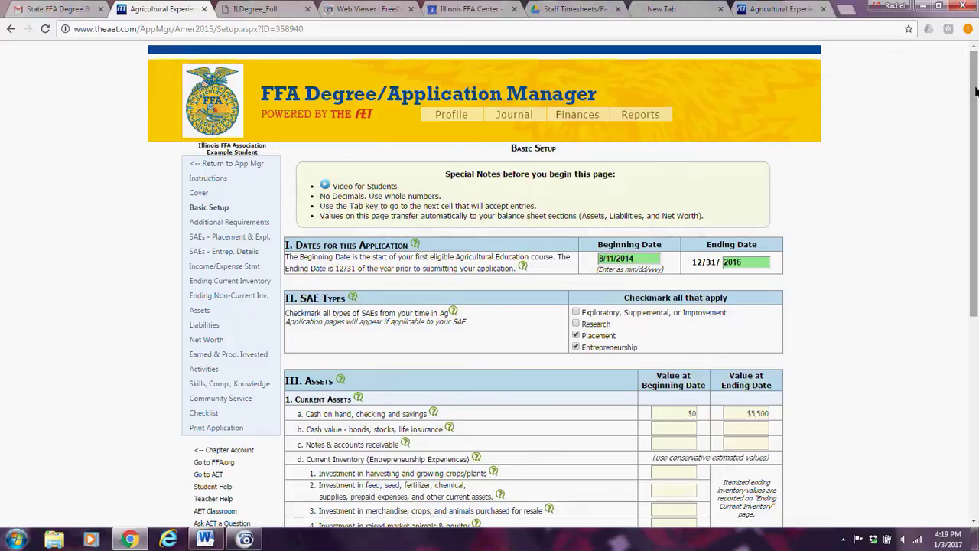
{"action": "left_click_drag", "start_coordinate": [975, 92], "coordinate": [976, 220]}
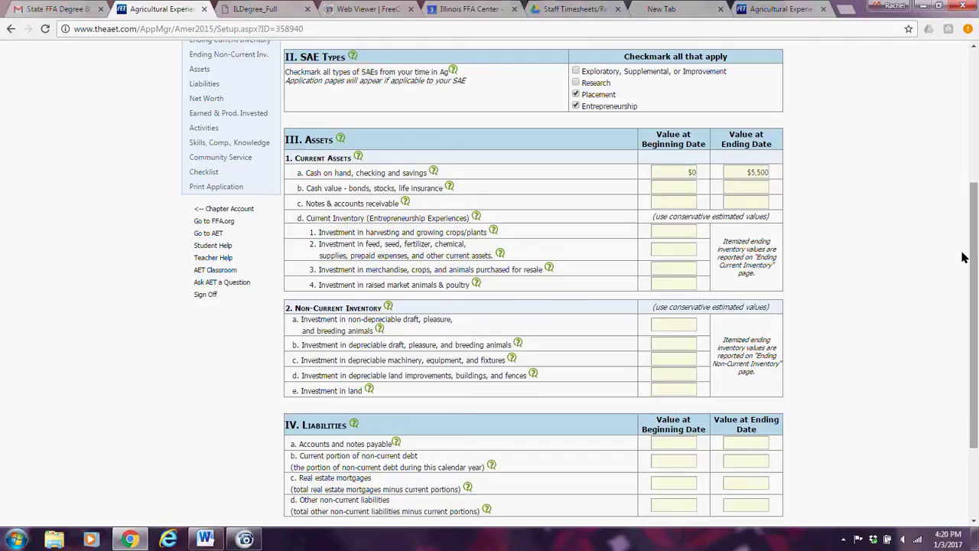
{"action": "left_click_drag", "start_coordinate": [962, 257], "coordinate": [965, 198]}
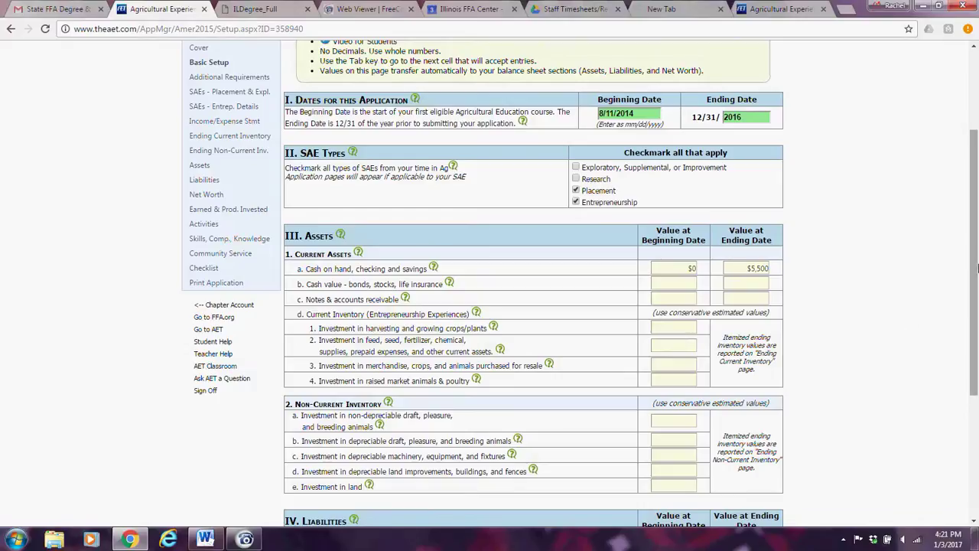
{"action": "left_click_drag", "start_coordinate": [977, 230], "coordinate": [974, 327]}
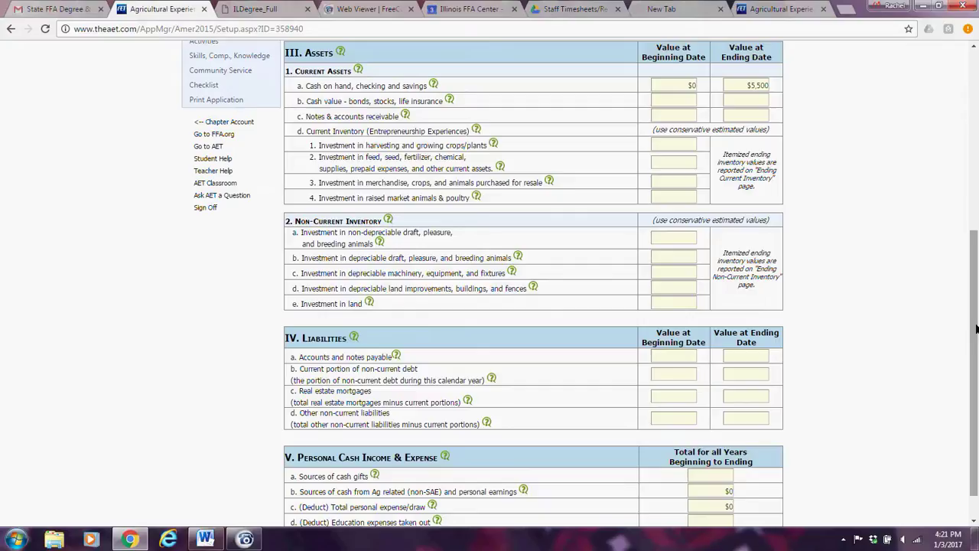
{"action": "left_click_drag", "start_coordinate": [976, 329], "coordinate": [976, 365]}
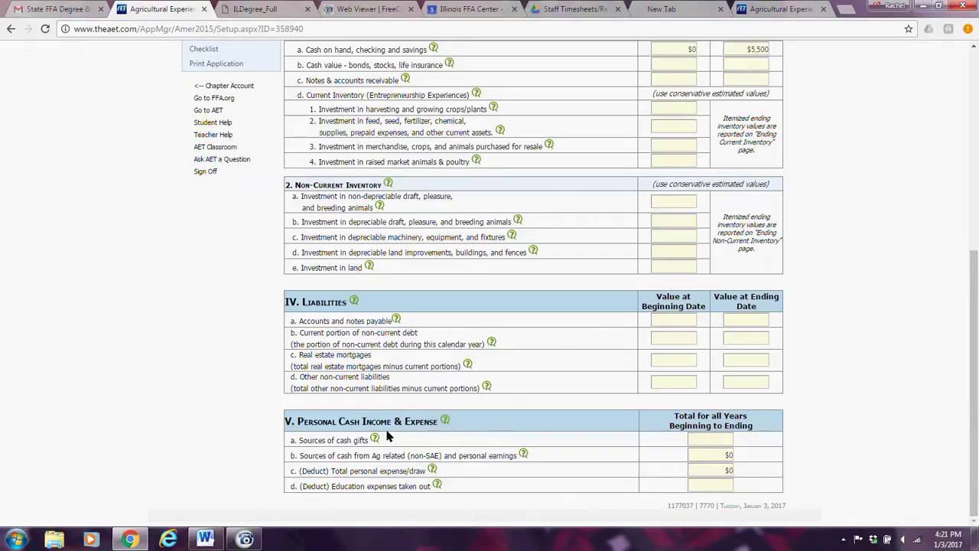
{"action": "mouse_move", "coordinate": [445, 423]}
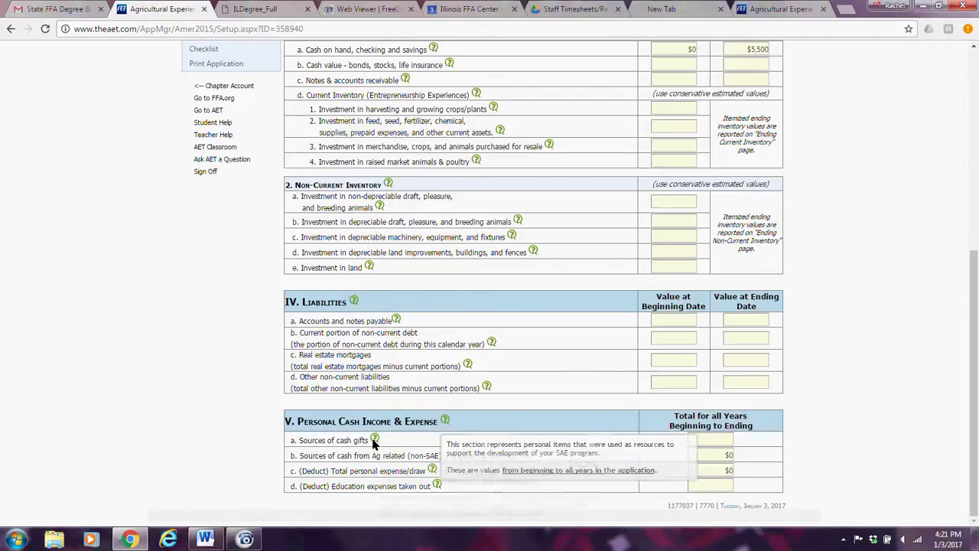
{"action": "mouse_move", "coordinate": [374, 439]}
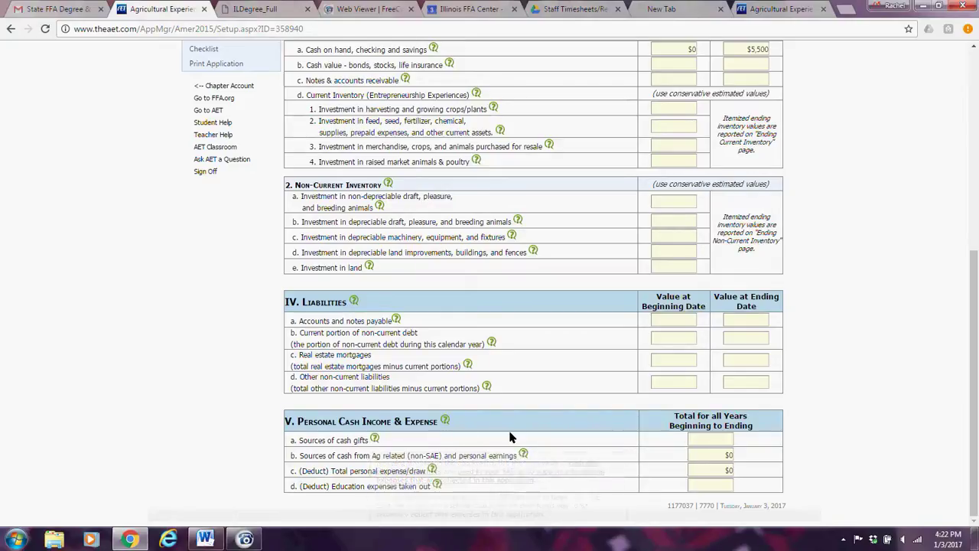
{"action": "mouse_move", "coordinate": [524, 455]}
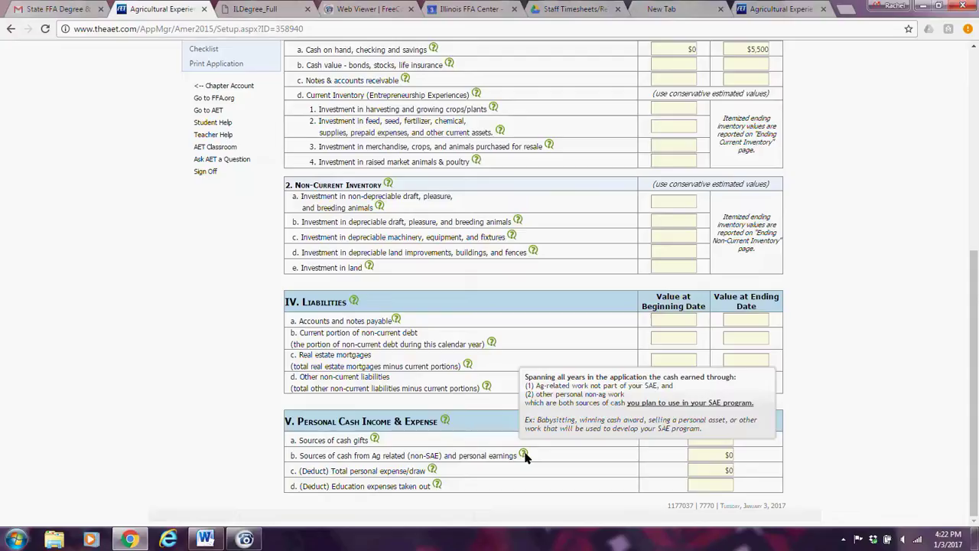
{"action": "mouse_move", "coordinate": [433, 472]}
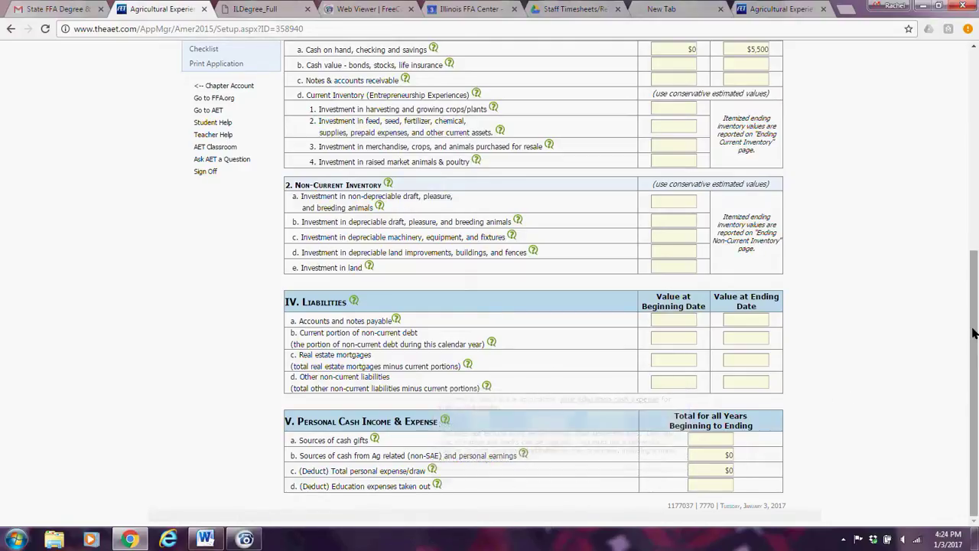
On Additional Requirements, answer Yes to the parliamentary procedure, 6-minute speech, program of activities and chapter officer questions.
{"action": "left_click_drag", "start_coordinate": [973, 321], "coordinate": [973, 115]}
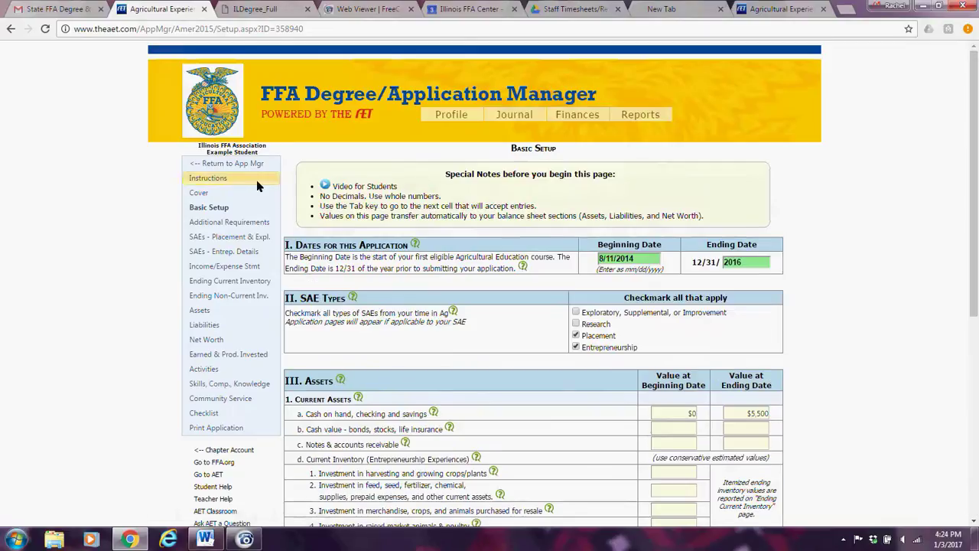
{"action": "left_click", "coordinate": [242, 223]}
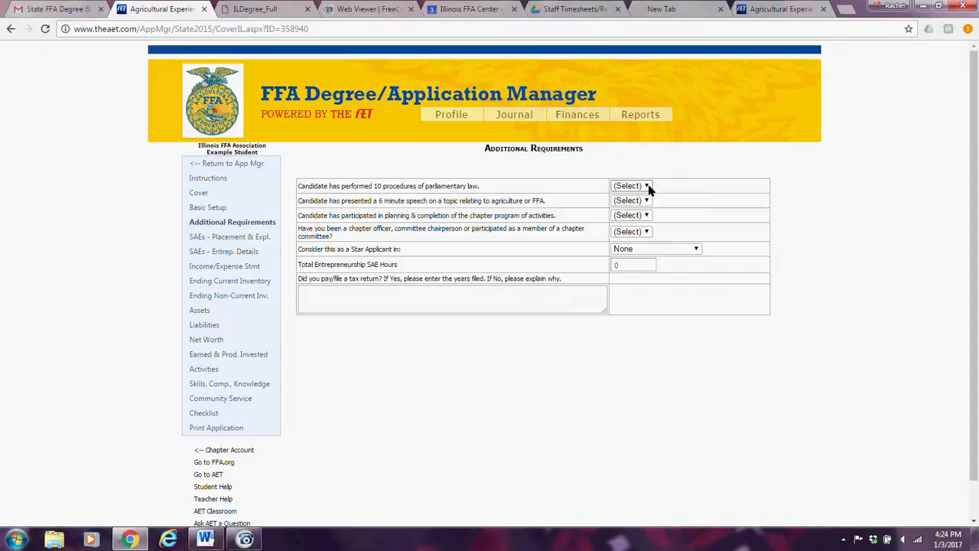
{"action": "left_click", "coordinate": [647, 186]}
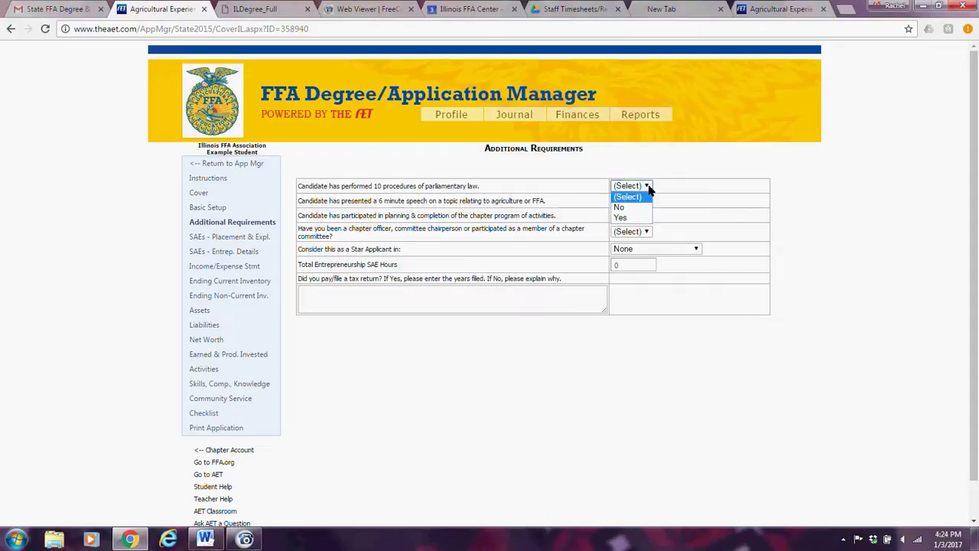
{"action": "left_click", "coordinate": [632, 218]}
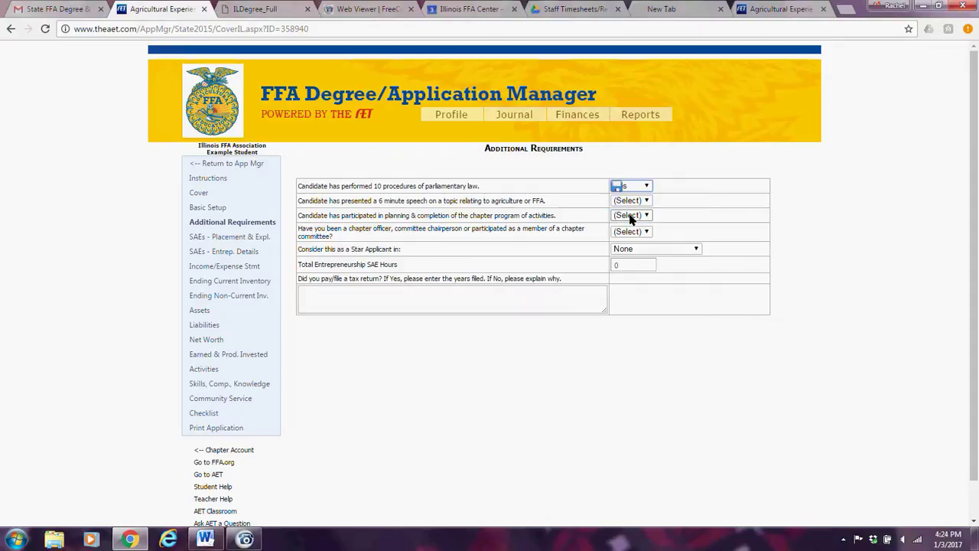
{"action": "left_click", "coordinate": [647, 201]}
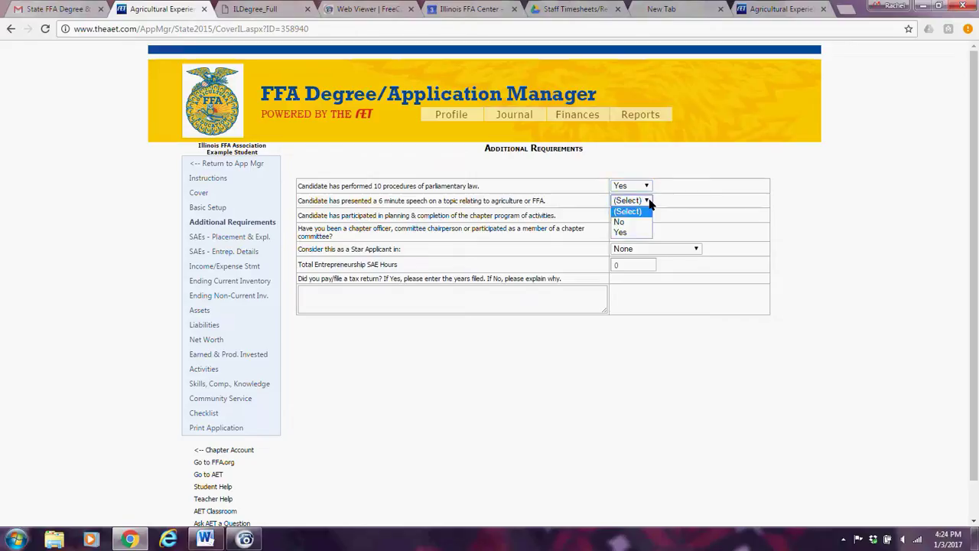
{"action": "left_click", "coordinate": [627, 232]}
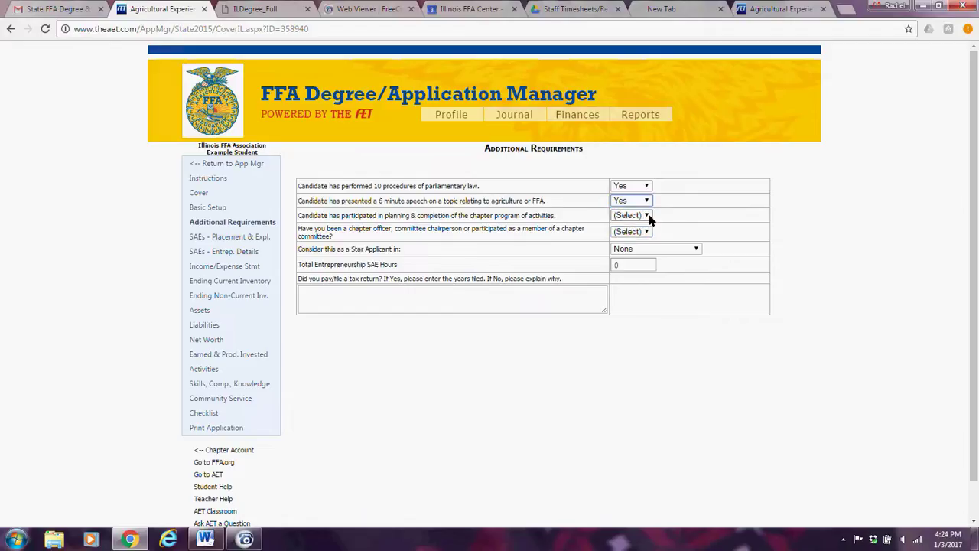
{"action": "left_click", "coordinate": [647, 215]}
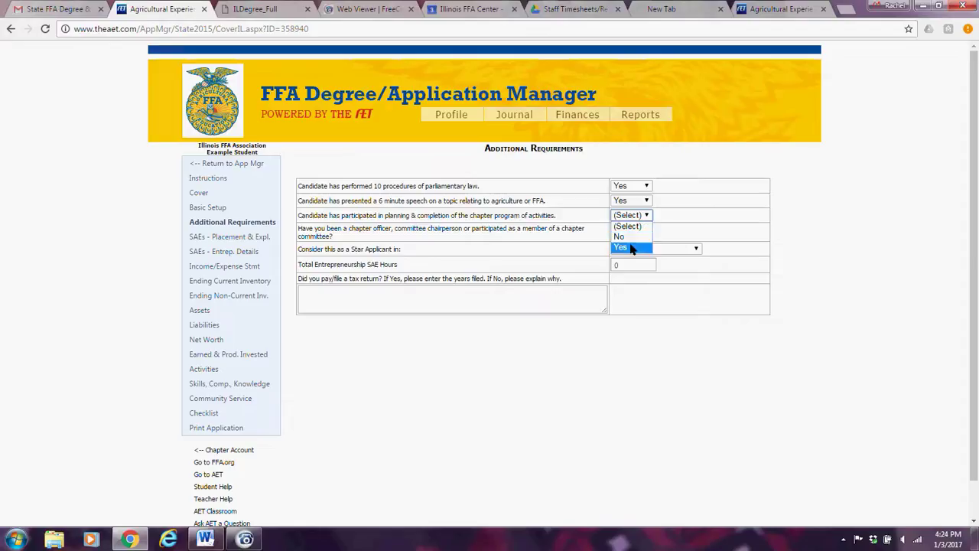
{"action": "left_click", "coordinate": [621, 247]}
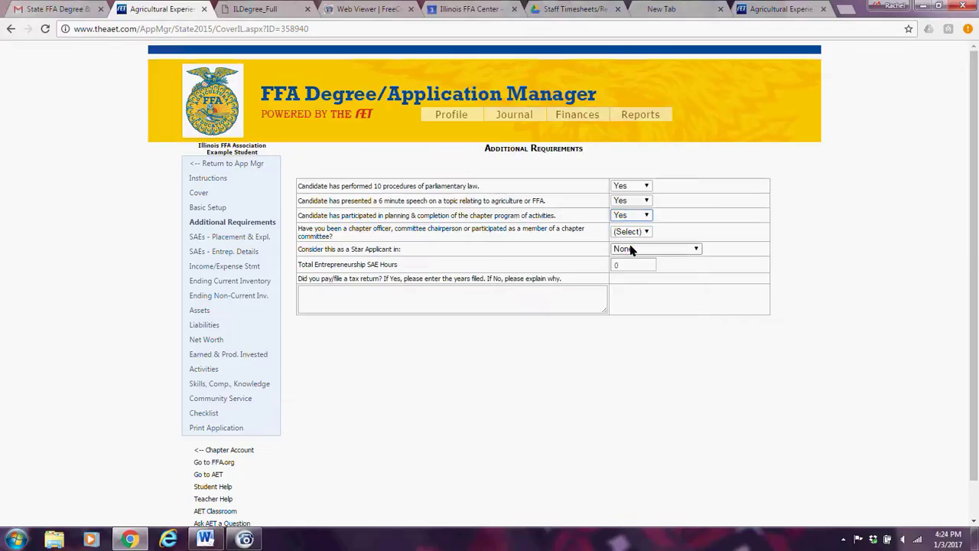
{"action": "left_click", "coordinate": [646, 231]}
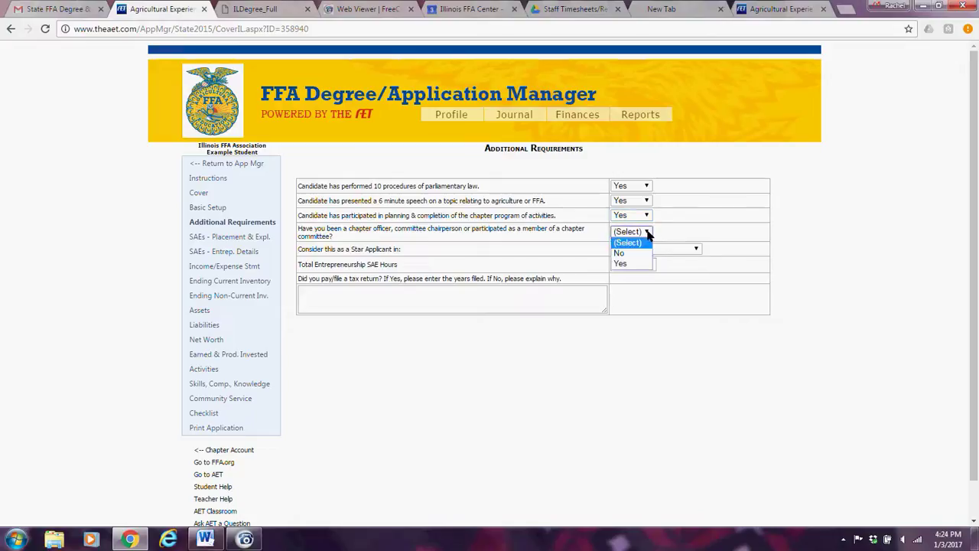
{"action": "left_click", "coordinate": [624, 254]}
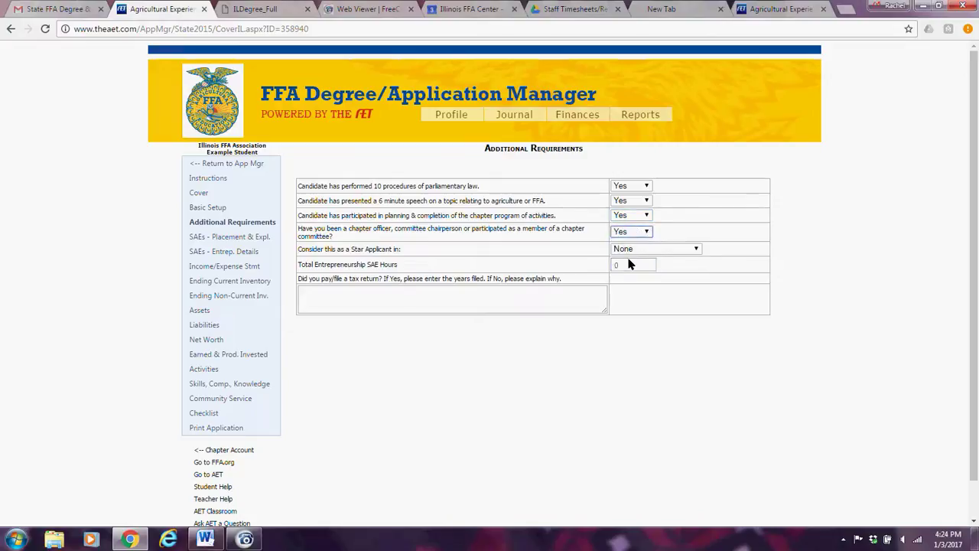
{"action": "left_click", "coordinate": [696, 251]}
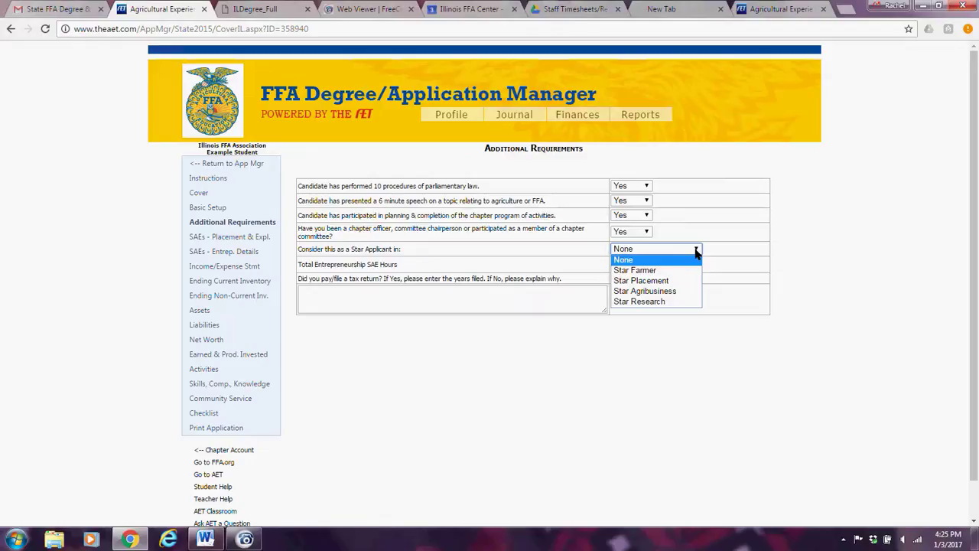
Choose Star Placement as the Star Applicant area.
{"action": "left_click", "coordinate": [666, 281]}
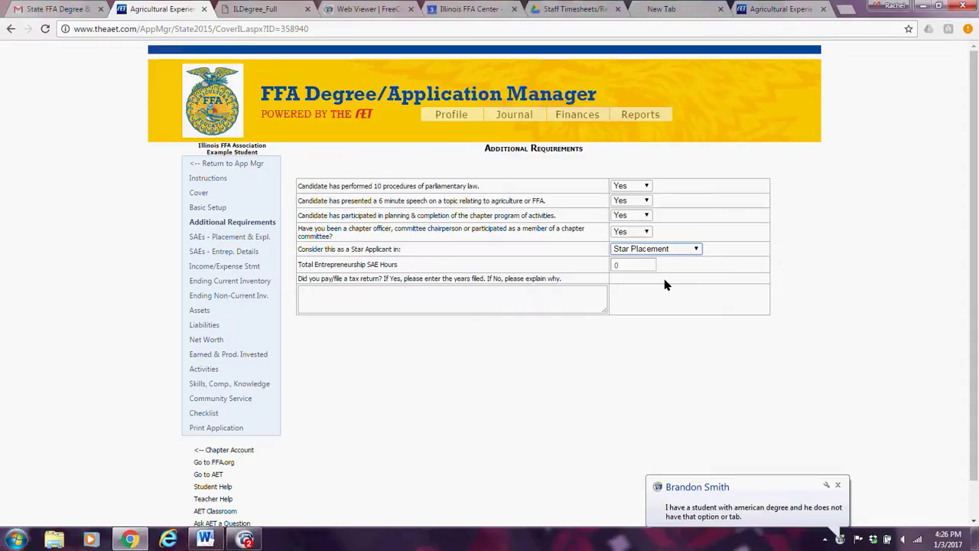
{"action": "left_click", "coordinate": [622, 267]}
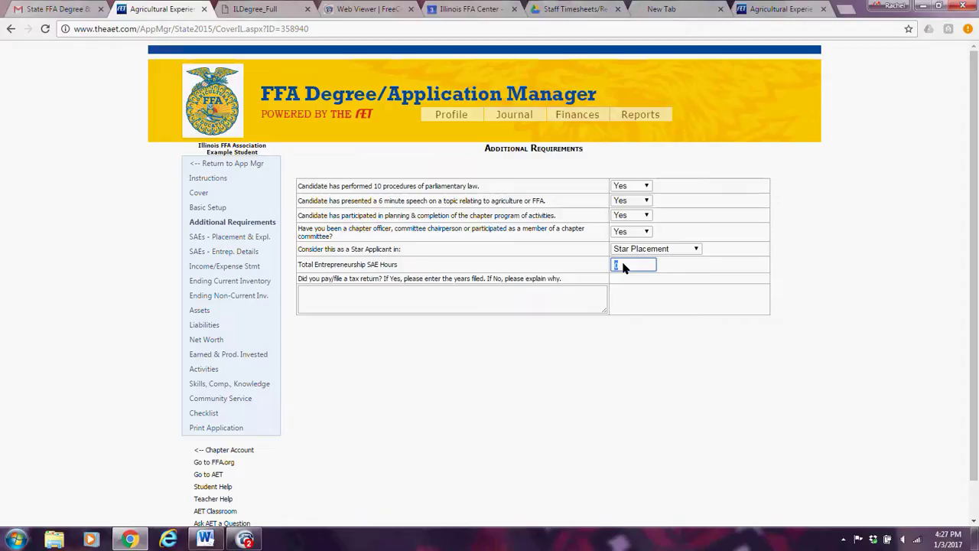
Enter 'Yes, 2015, 2014' as the tax-return answer.
{"action": "left_click", "coordinate": [313, 292]}
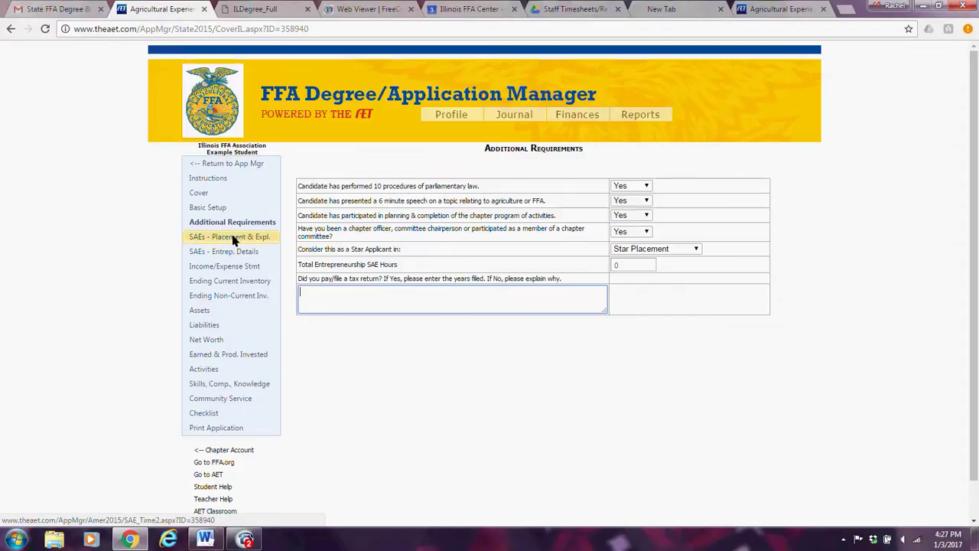
{"action": "type", "text": "Yes, 2015, 2014."}
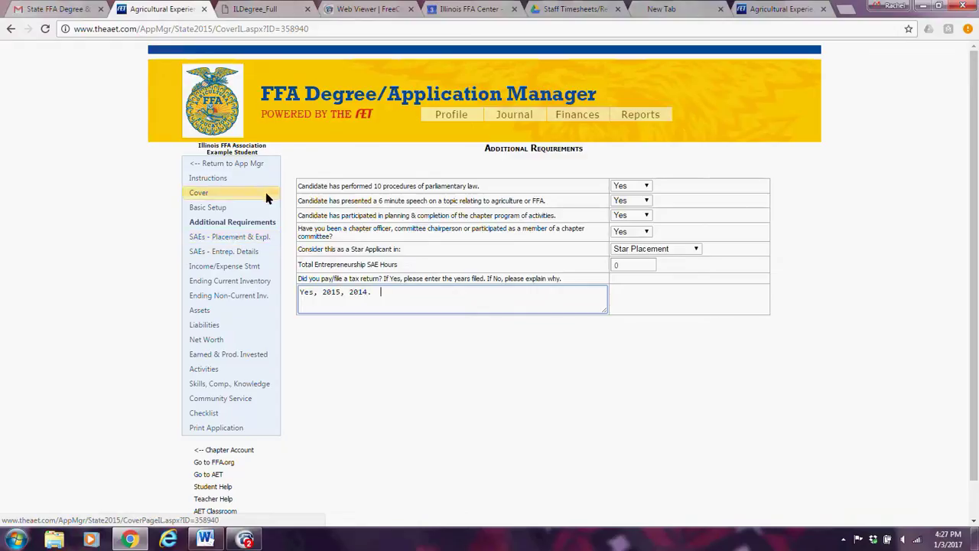
{"action": "left_click", "coordinate": [252, 237]}
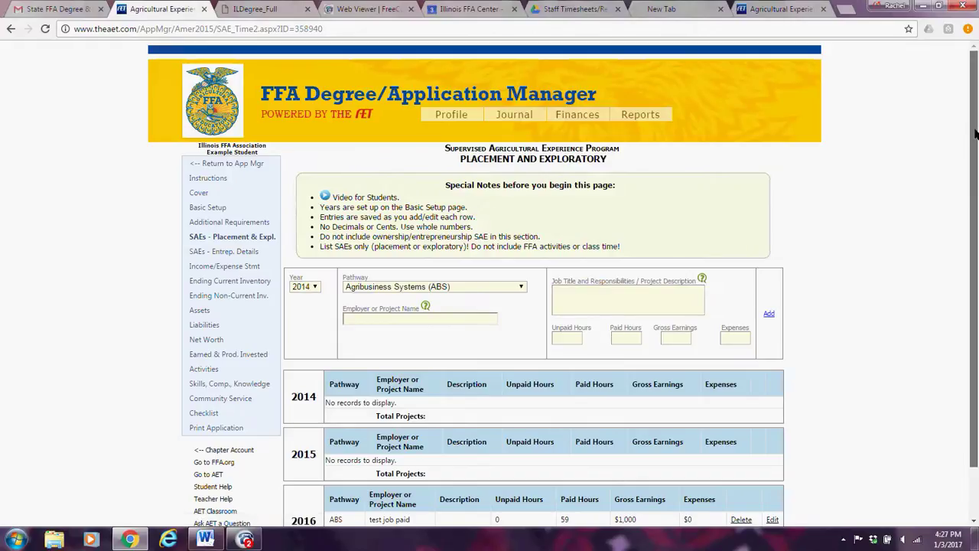
Start a new placement entry with year 2014 and the Agribusiness Systems (ABS) pathway.
{"action": "left_click_drag", "start_coordinate": [975, 134], "coordinate": [976, 225]}
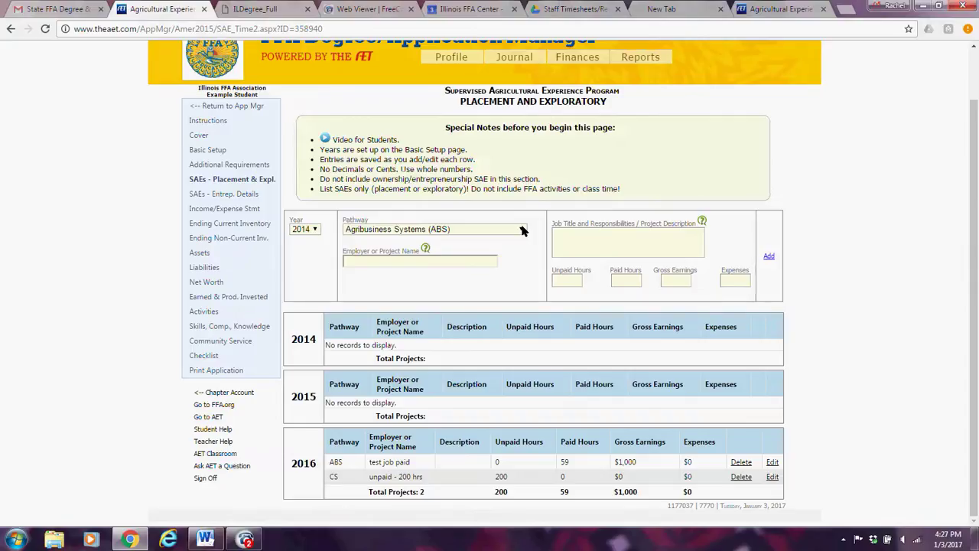
{"action": "left_click", "coordinate": [316, 229]}
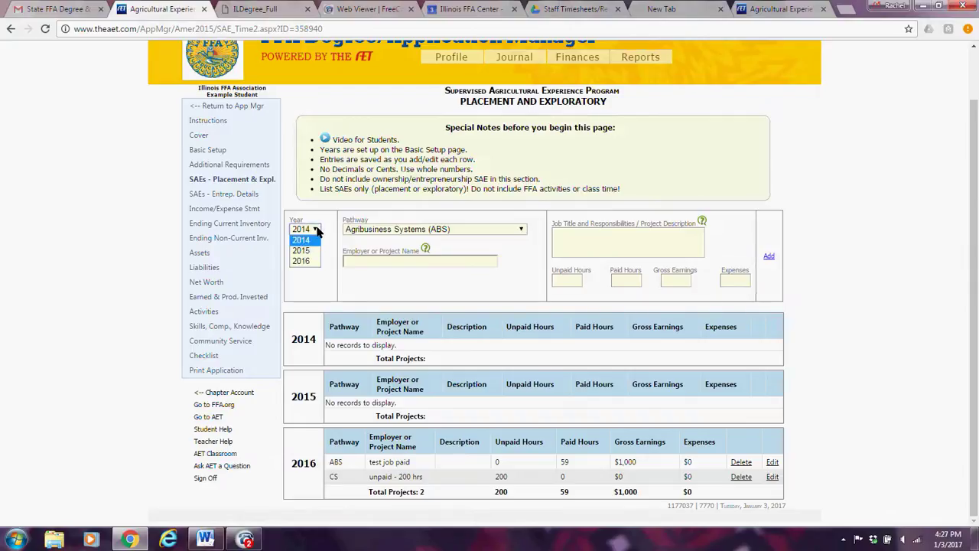
{"action": "left_click", "coordinate": [317, 231]}
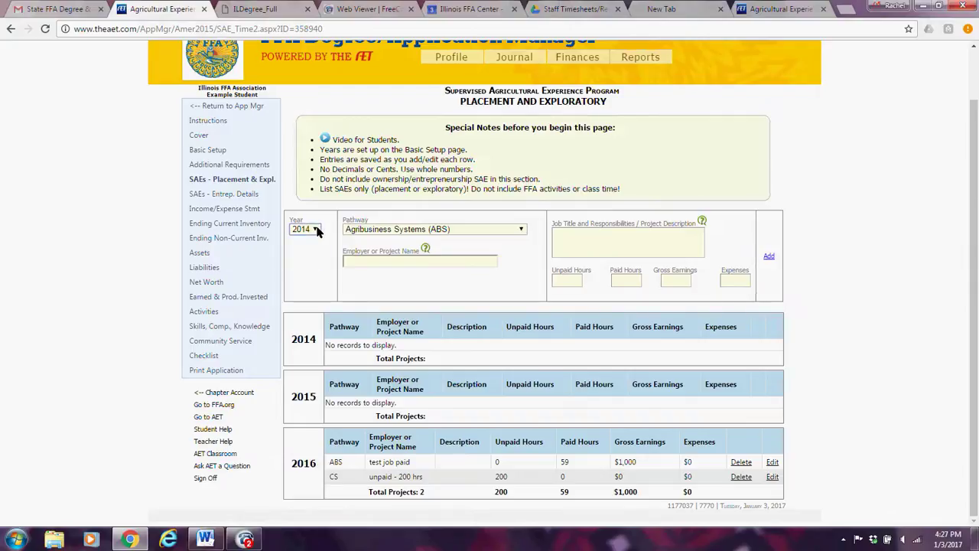
{"action": "left_click", "coordinate": [521, 230]}
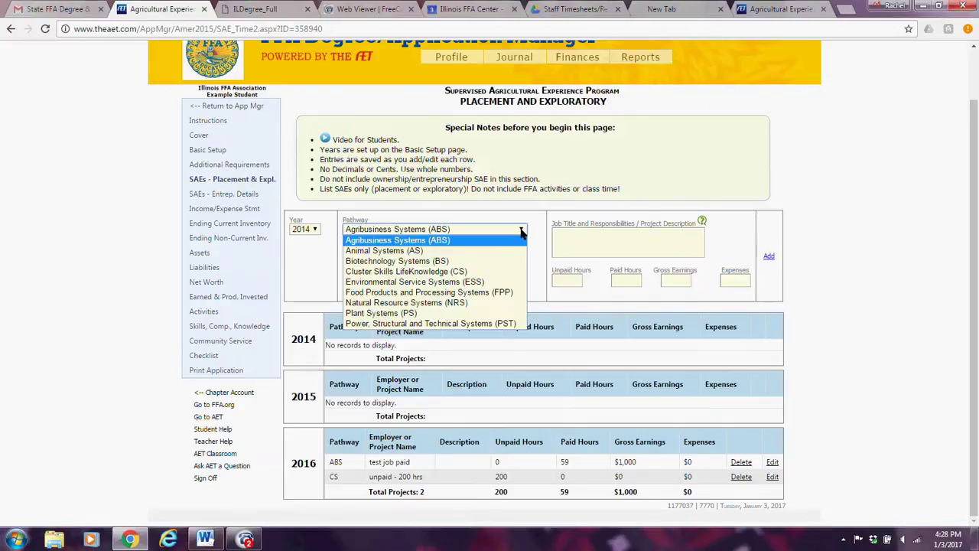
{"action": "left_click", "coordinate": [451, 240]}
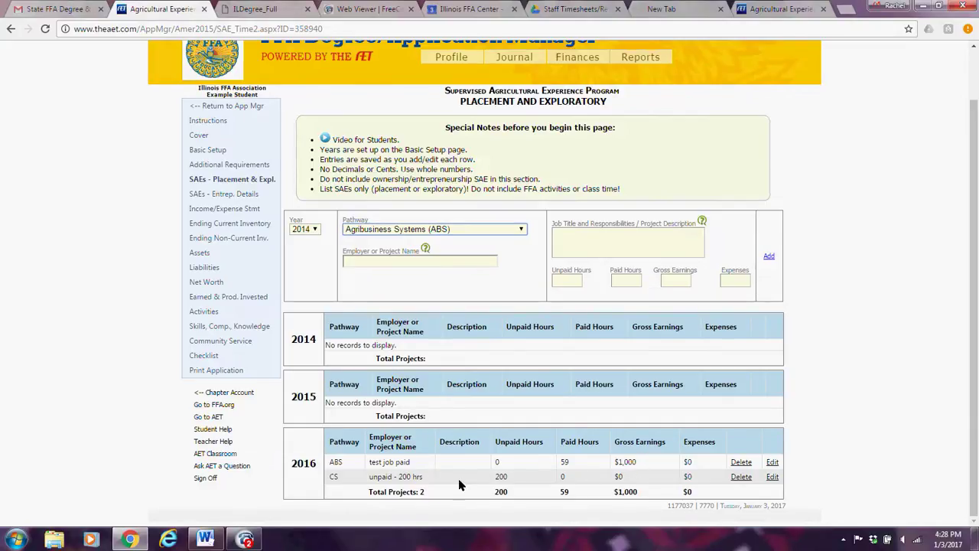
Enter Bunselmeyer Farms as the employer with the description 'Crop Scouting'.
{"action": "left_click", "coordinate": [568, 232]}
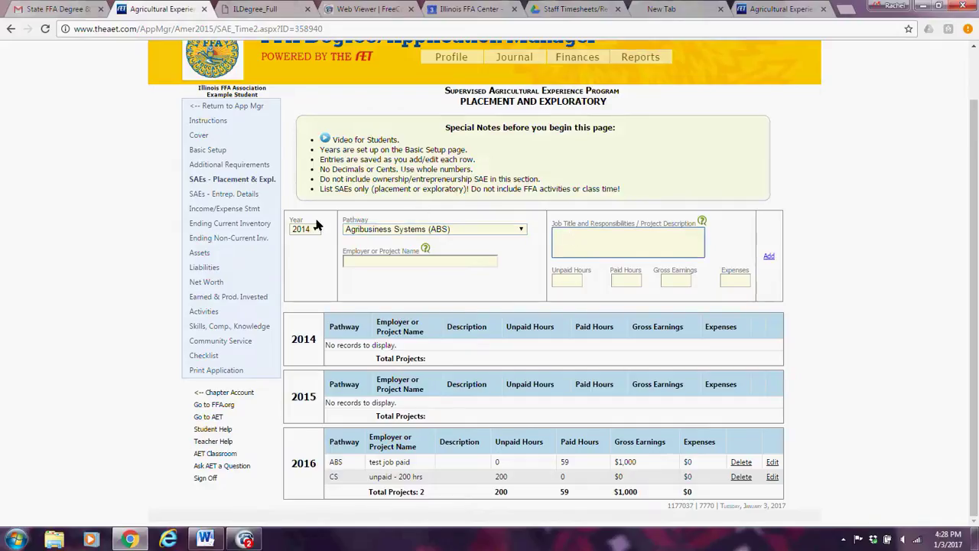
{"action": "left_click", "coordinate": [354, 261]}
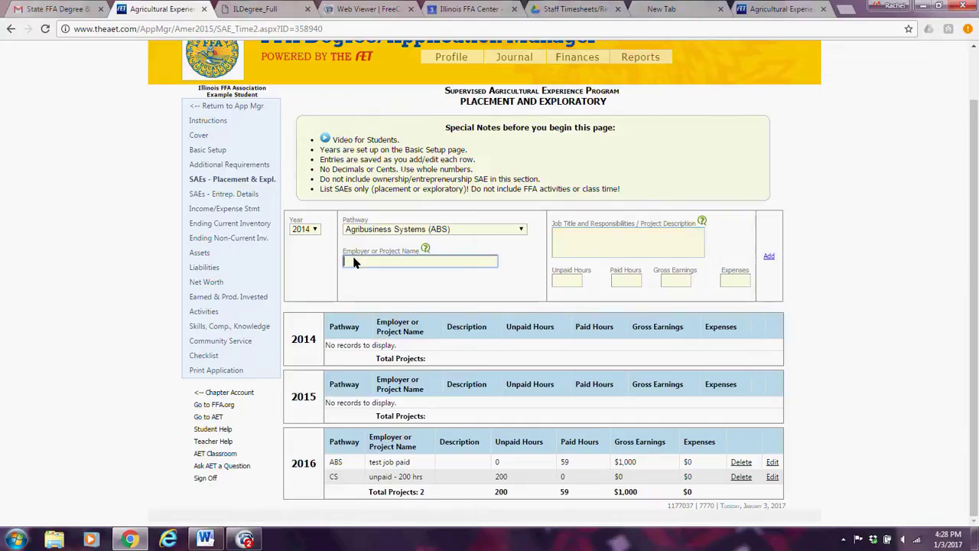
{"action": "type", "text": "Buselmeyer Fal"}
{"action": "key", "text": "BackSpace"}
{"action": "key", "text": "BackSpace"}
{"action": "key", "text": "BackSpace"}
{"action": "type", "text": "Farm"}
{"action": "key", "text": "BackSpace"}
{"action": "key", "text": "BackSpace"}
{"action": "key", "text": "BackSpace"}
{"action": "type", "text": "ra"}
{"action": "type", "text": "rms"}
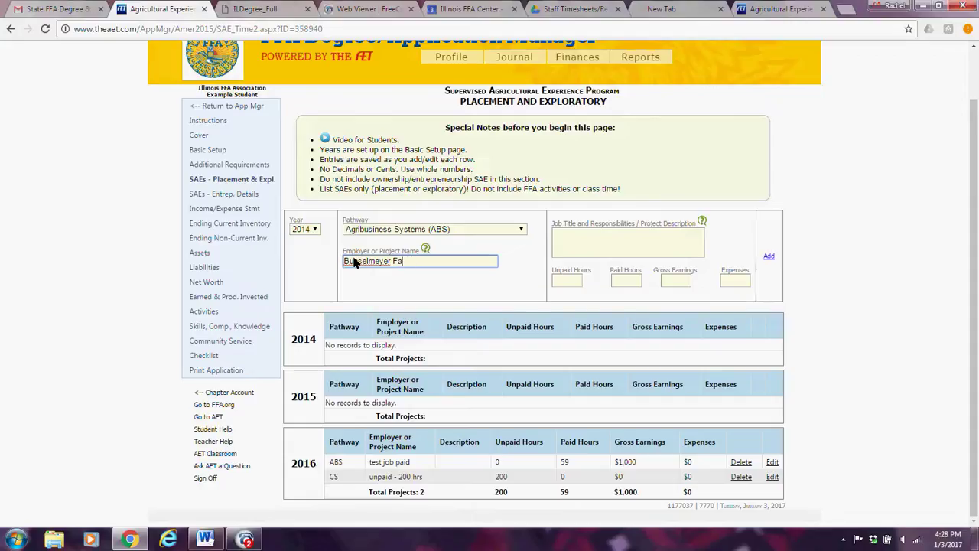
{"action": "key", "text": "Tab"}
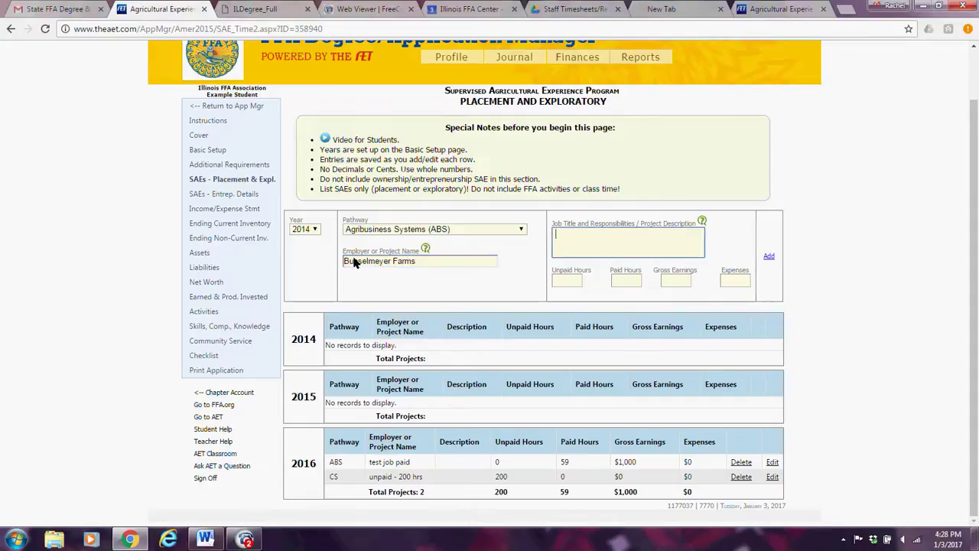
{"action": "type", "text": "Crop Scouting"}
Enter 0 unpaid hours, 50 paid hours, $500 earnings and $0 expenses, and add the entry.
{"action": "left_click", "coordinate": [567, 280]}
{"action": "type", "text": "0"}
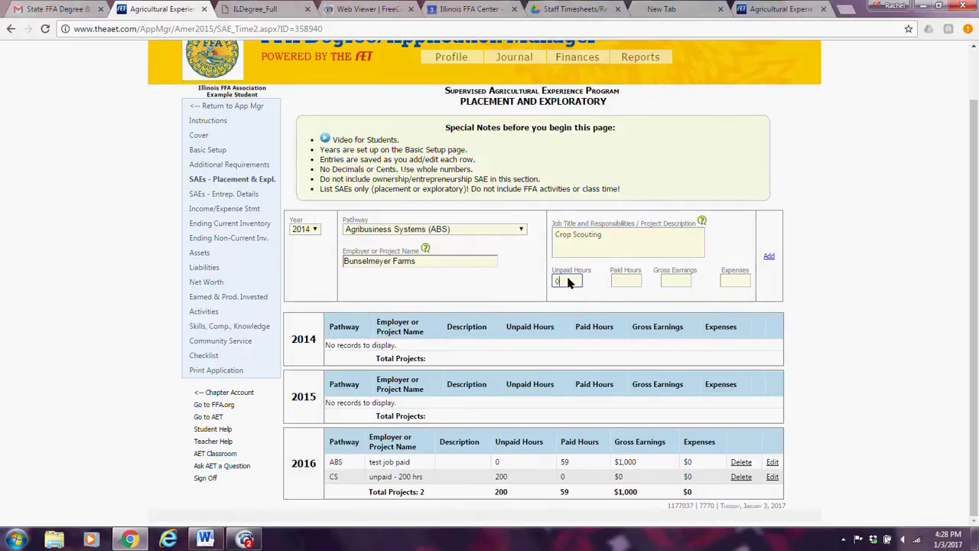
{"action": "key", "text": "Tab"}
{"action": "type", "text": "50"}
{"action": "key", "text": "Tab"}
{"action": "type", "text": "500"}
{"action": "key", "text": "Tab"}
{"action": "type", "text": "0"}
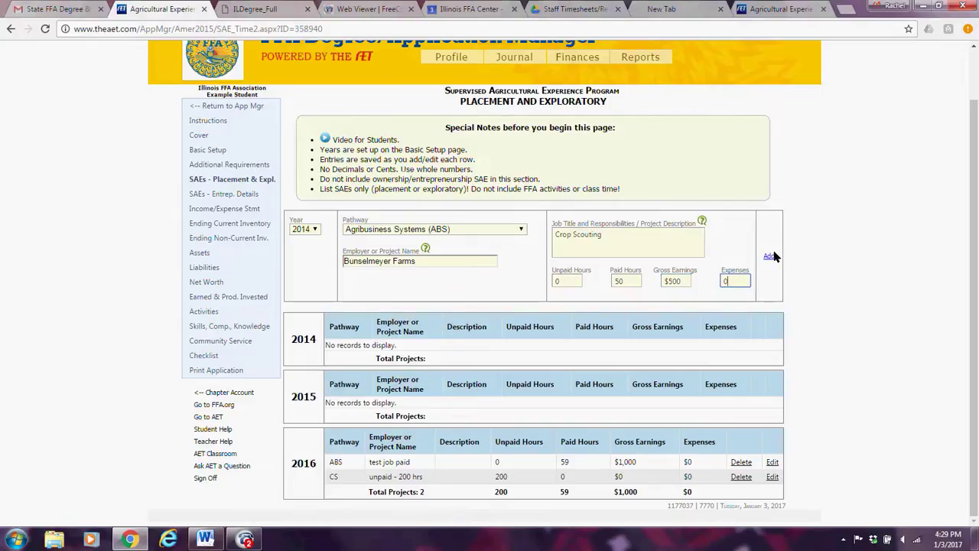
{"action": "left_click", "coordinate": [769, 256]}
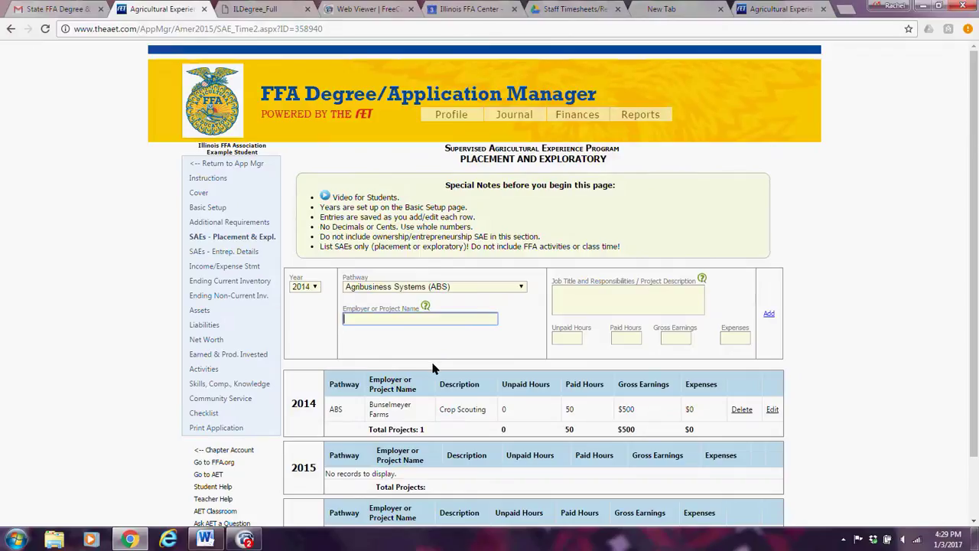
{"action": "left_click", "coordinate": [313, 286]}
{"action": "left_click", "coordinate": [317, 287]}
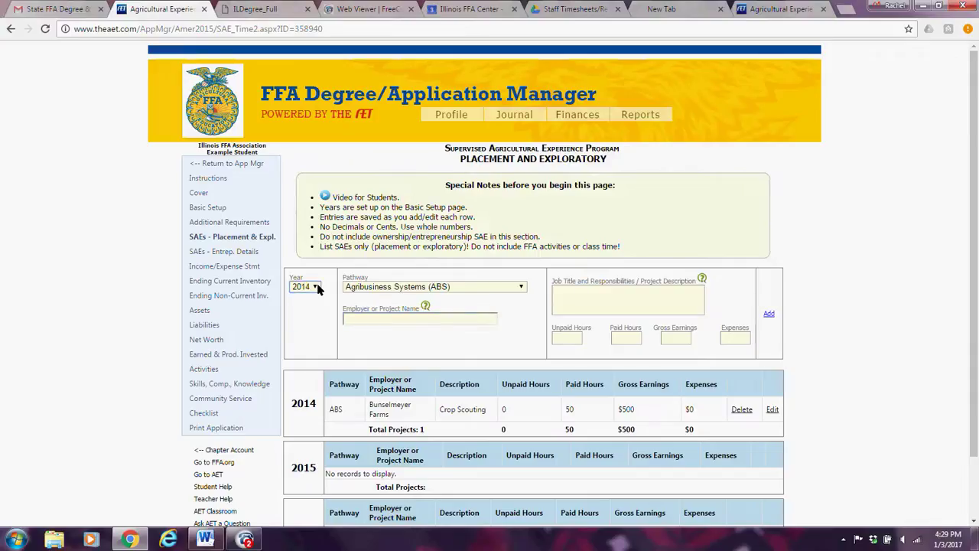
{"action": "left_click", "coordinate": [521, 288]}
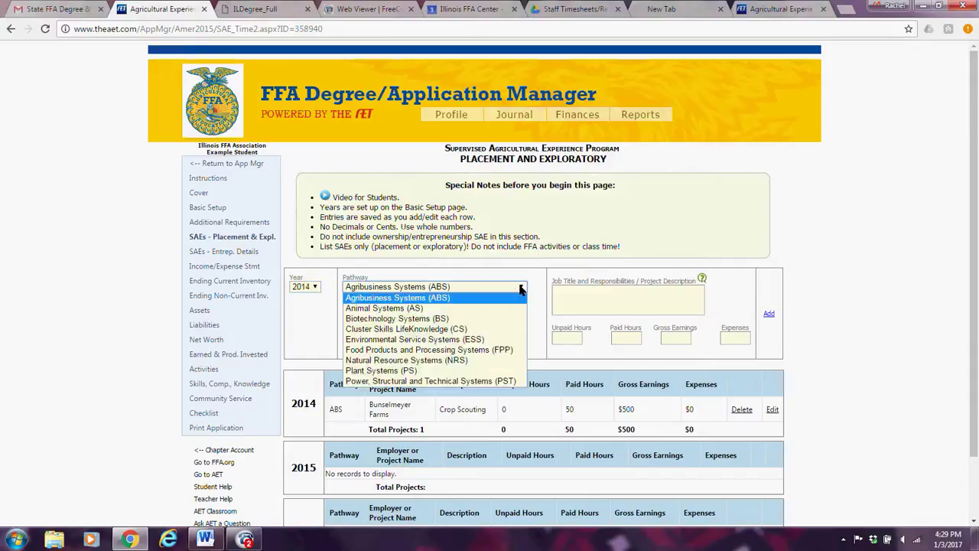
{"action": "left_click", "coordinate": [521, 288]}
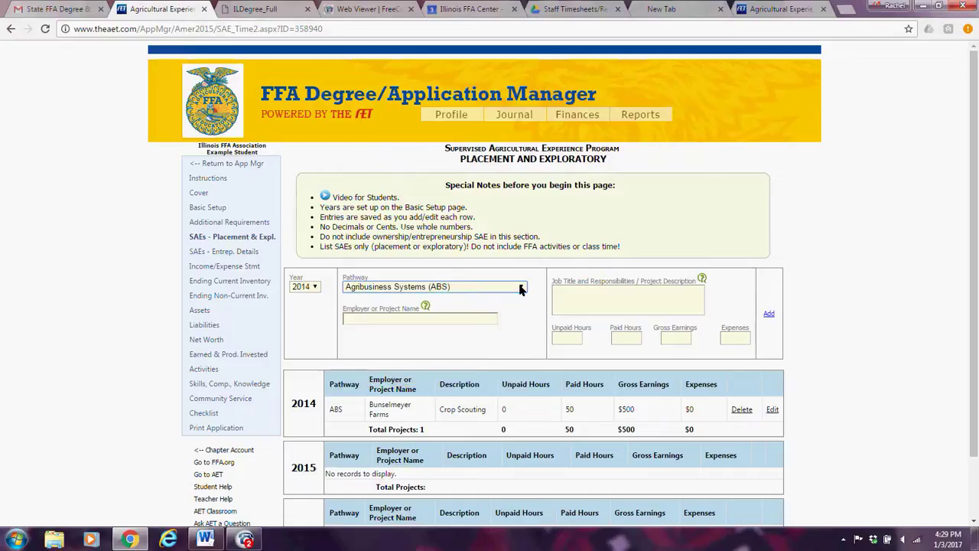
{"action": "left_click", "coordinate": [394, 321]}
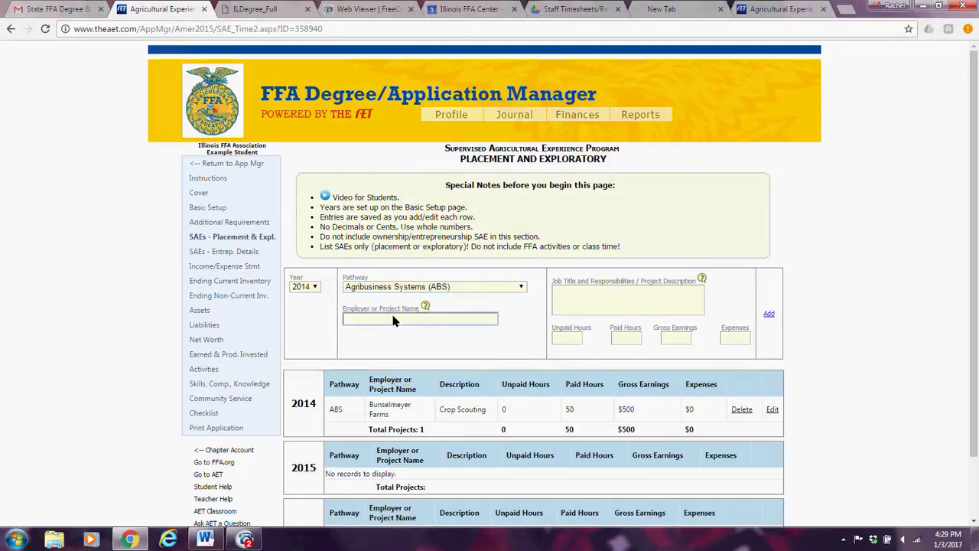
{"action": "left_click", "coordinate": [581, 300]}
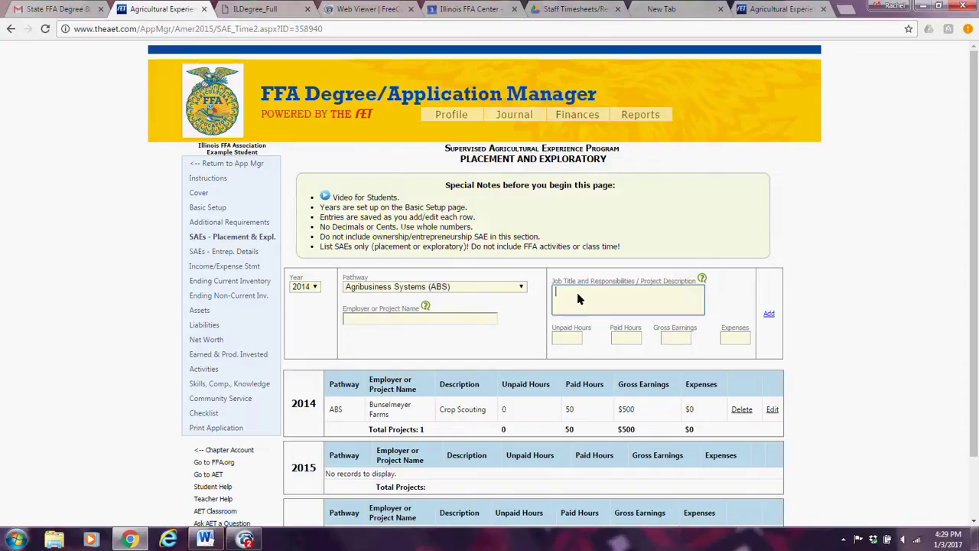
Start a 2015 entry with employer Bunselmeyer and placeholder description text.
{"action": "left_click", "coordinate": [316, 287]}
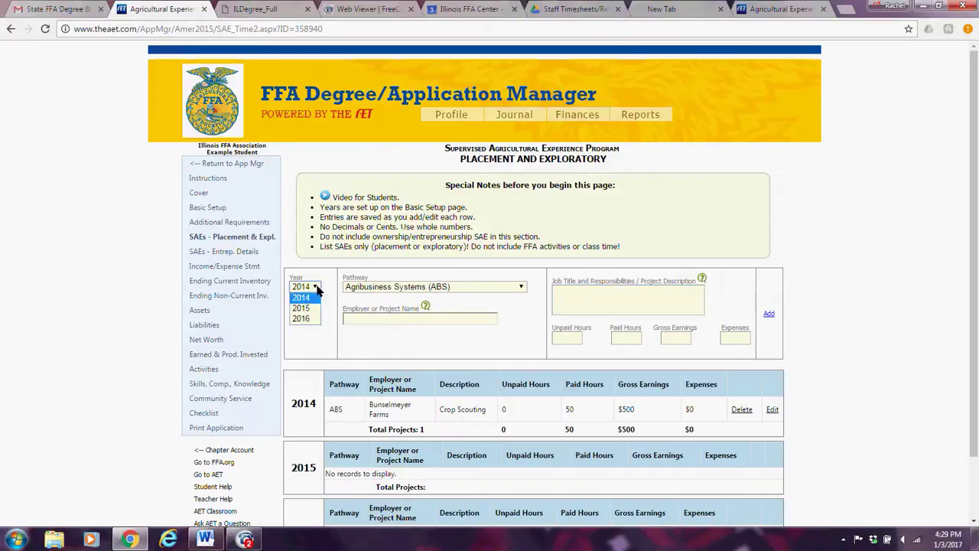
{"action": "left_click", "coordinate": [309, 306]}
{"action": "left_click", "coordinate": [357, 320]}
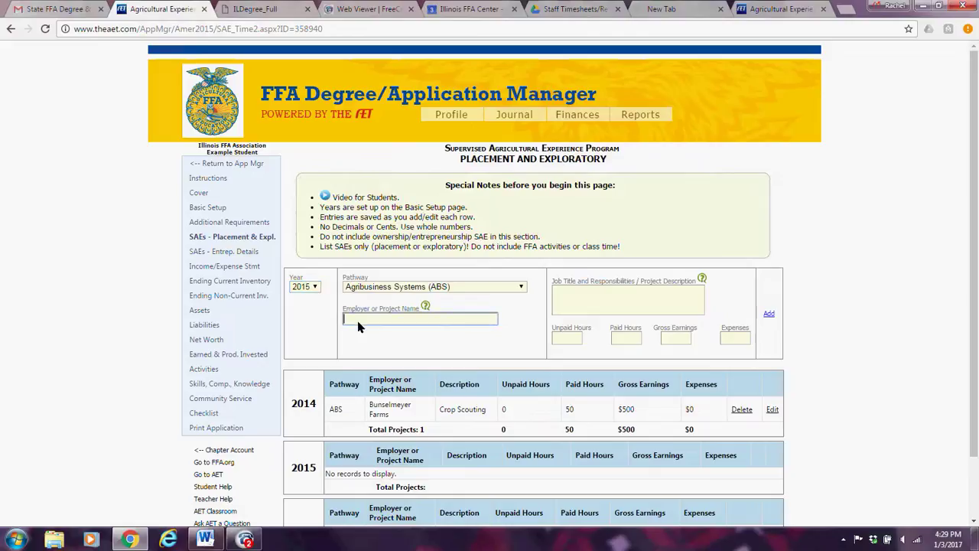
{"action": "type", "text": "Bunselmeyer"}
{"action": "key", "text": "Tab"}
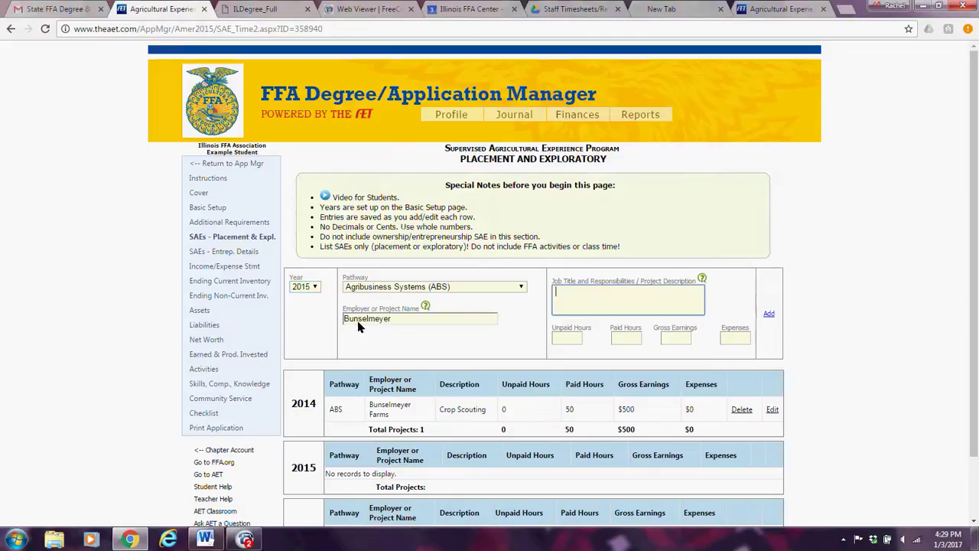
{"action": "type", "text": "uioiuioiuoiuoiuoohfkjklsdhfdslfhdsjfhdskfhdskfhdskllfsd"}
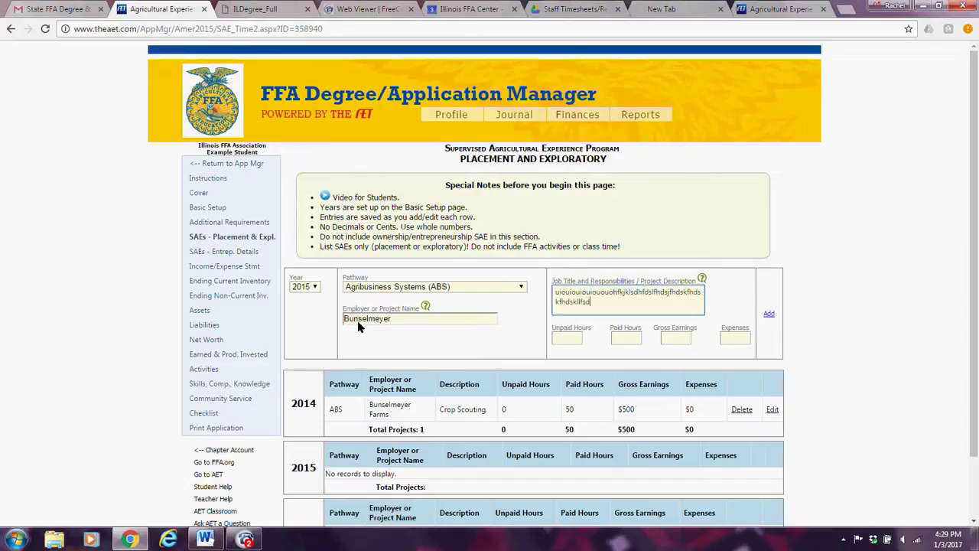
{"action": "type", "text": "kfhdsfsdkfkhdskfllhsdkfhdskfhdskfkhjdsfsdldfdllsd"}
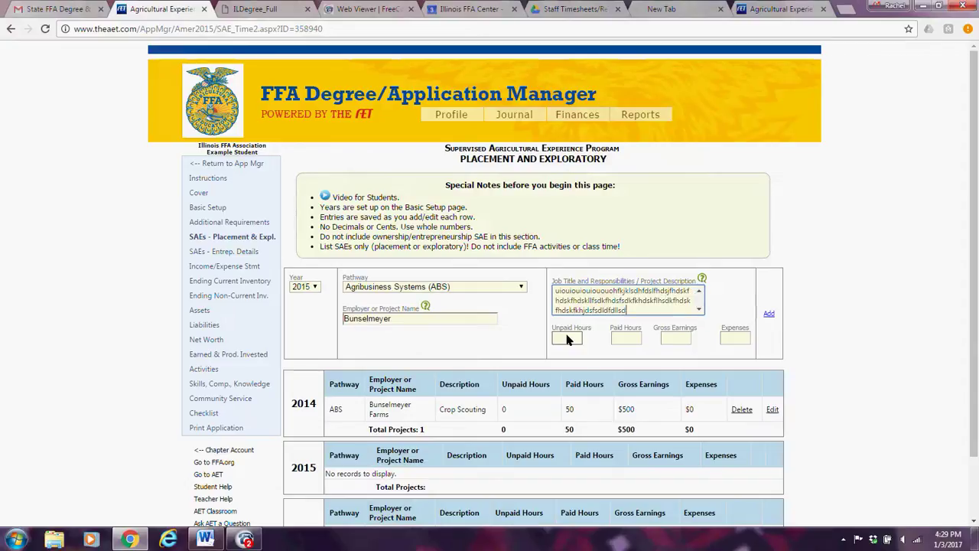
Enter 0 unpaid hours, 50 paid hours and $500 earnings, and save the entry.
{"action": "left_click", "coordinate": [566, 339]}
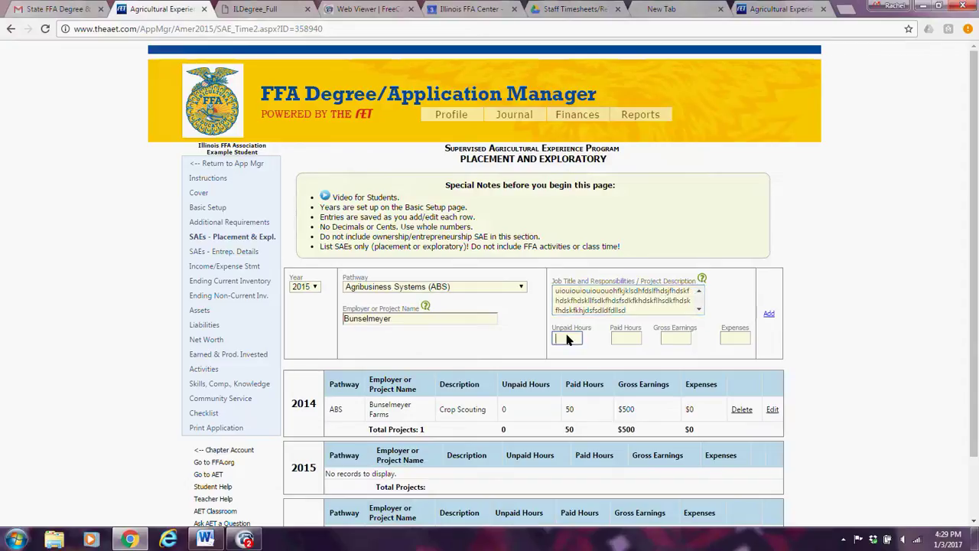
{"action": "type", "text": "0"}
{"action": "key", "text": "Tab"}
{"action": "type", "text": "50"}
{"action": "key", "text": "Tab"}
{"action": "type", "text": "500"}
{"action": "key", "text": "Tab"}
{"action": "key", "text": "Tab"}
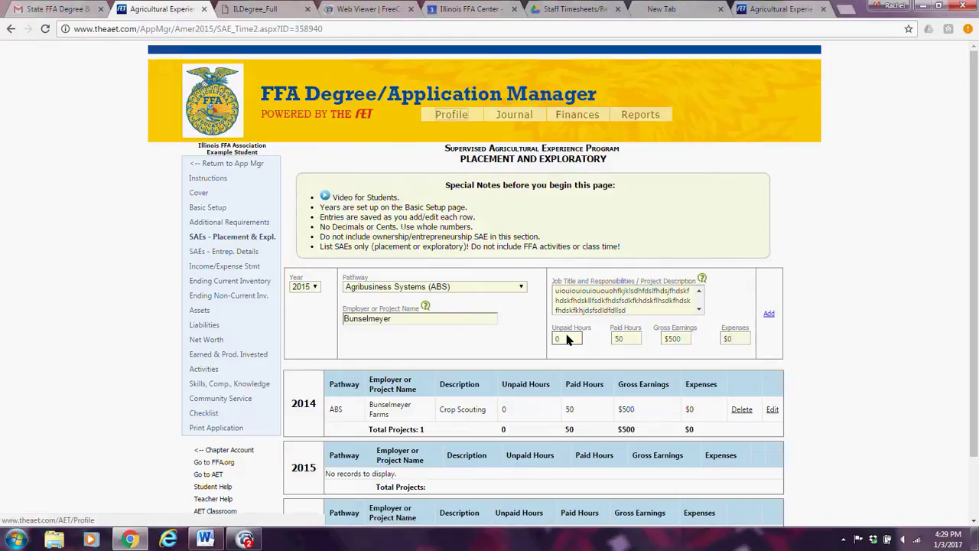
{"action": "left_click", "coordinate": [769, 315]}
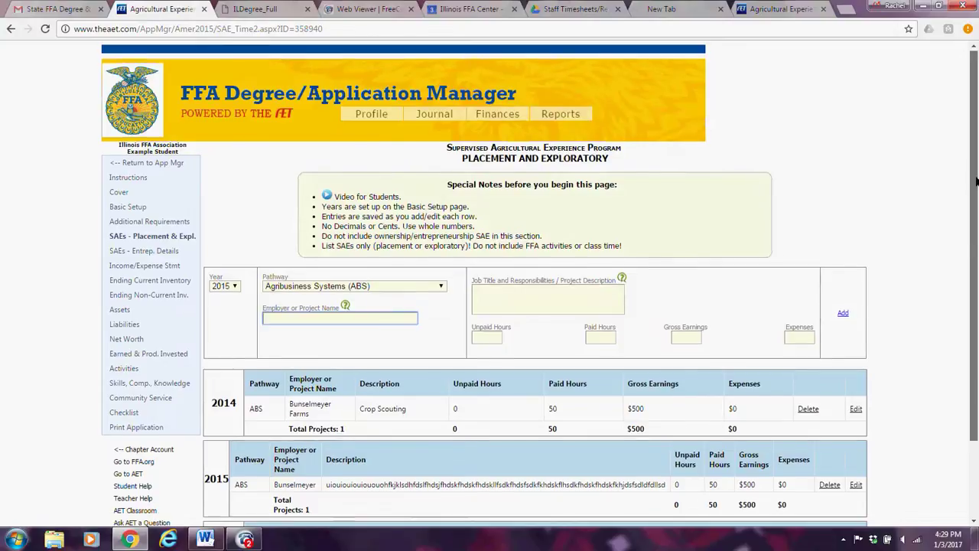
Delete the 2015 Bunselmeyer row and confirm the removal.
{"action": "scroll", "coordinate": [977, 157], "scroll_direction": "down", "scroll_amount": 2}
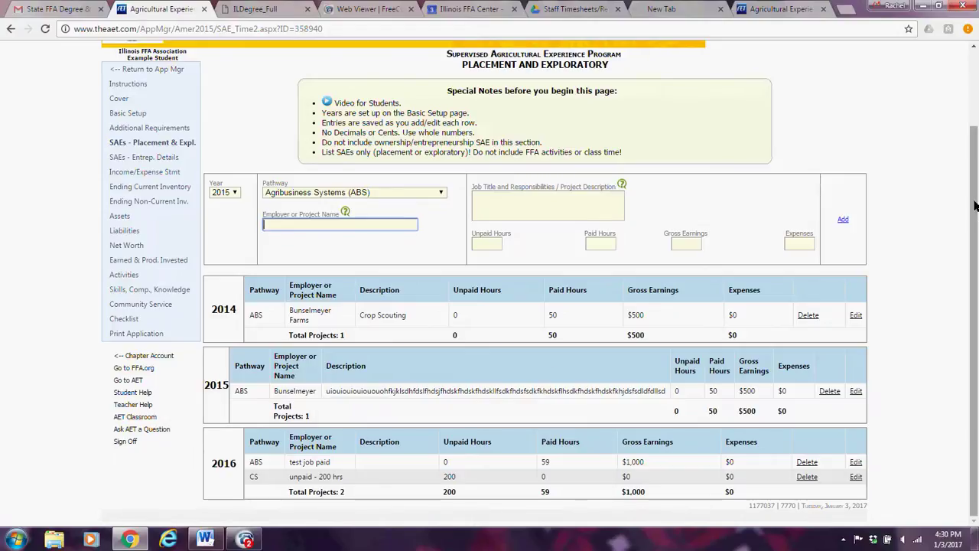
{"action": "left_click_drag", "start_coordinate": [977, 217], "coordinate": [977, 260]}
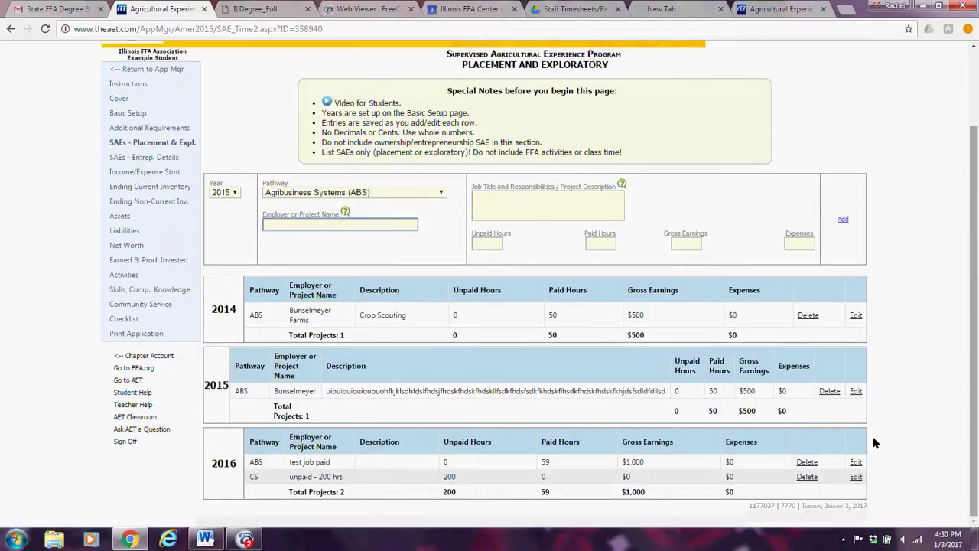
{"action": "left_click", "coordinate": [830, 390]}
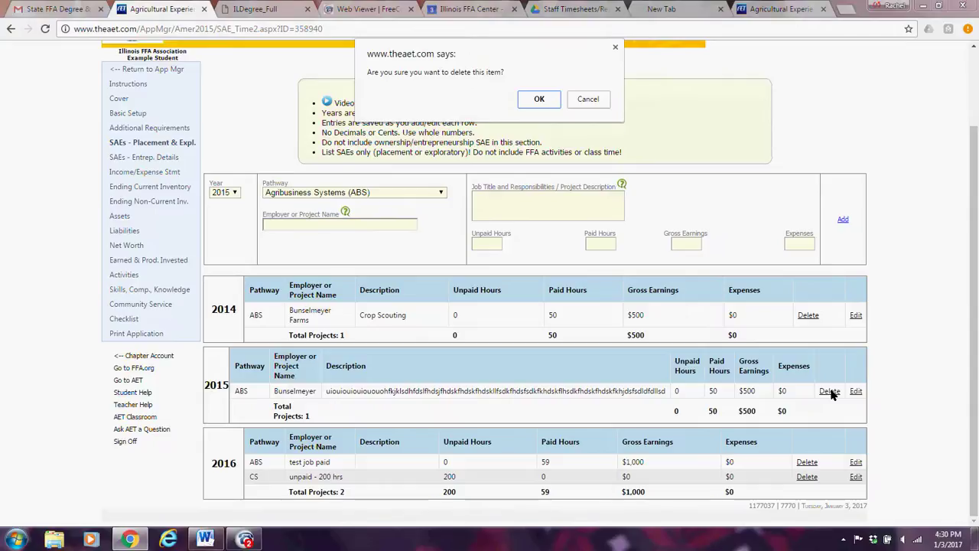
{"action": "left_click", "coordinate": [539, 98]}
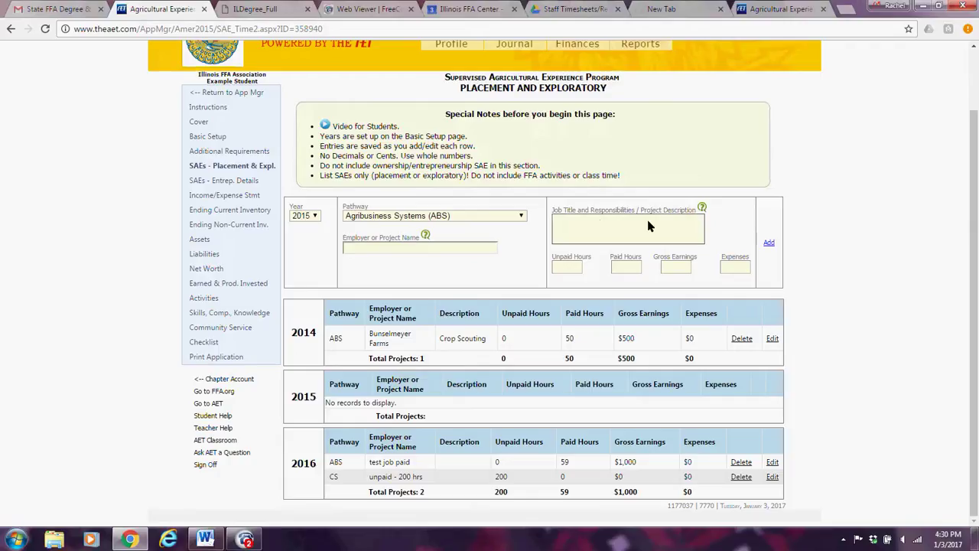
{"action": "left_click", "coordinate": [564, 224]}
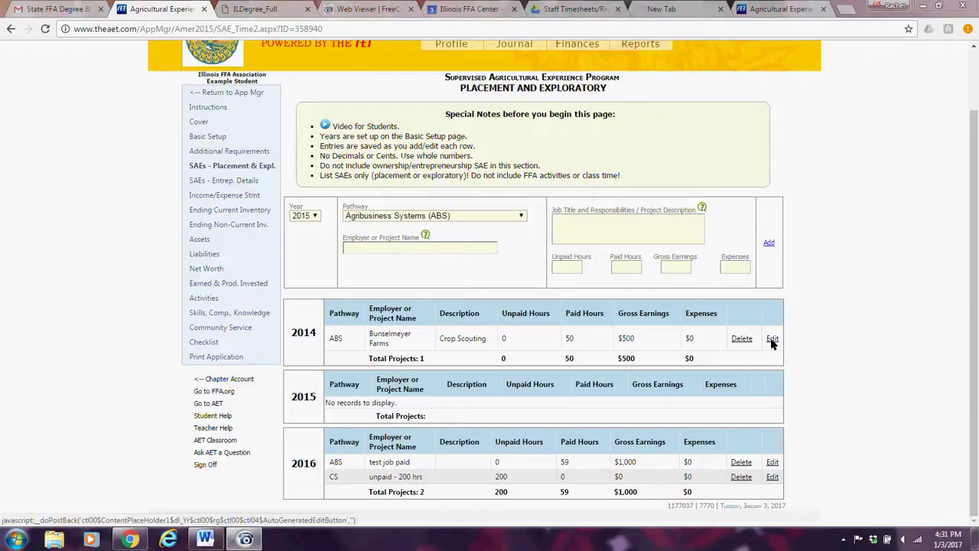
{"action": "left_click", "coordinate": [773, 462]}
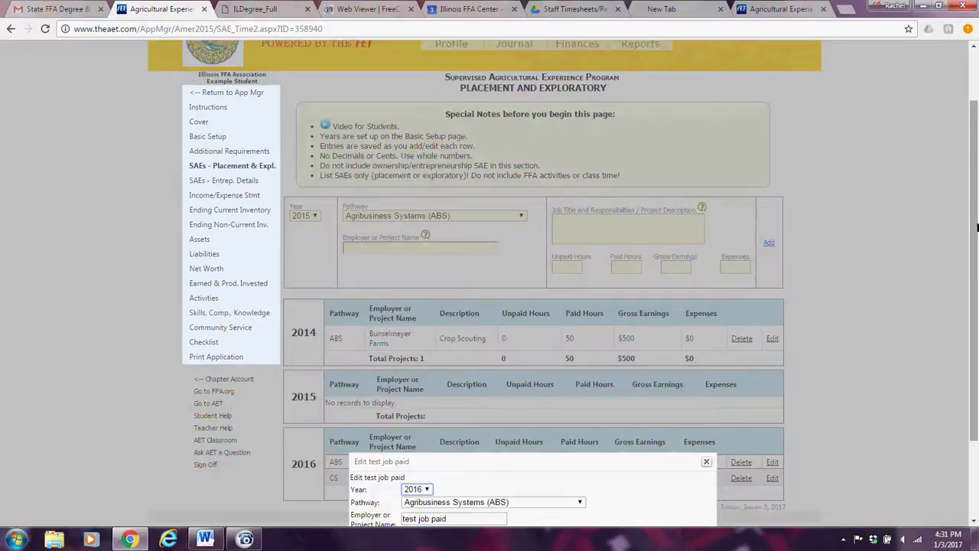
{"action": "left_click_drag", "start_coordinate": [977, 227], "coordinate": [977, 303]}
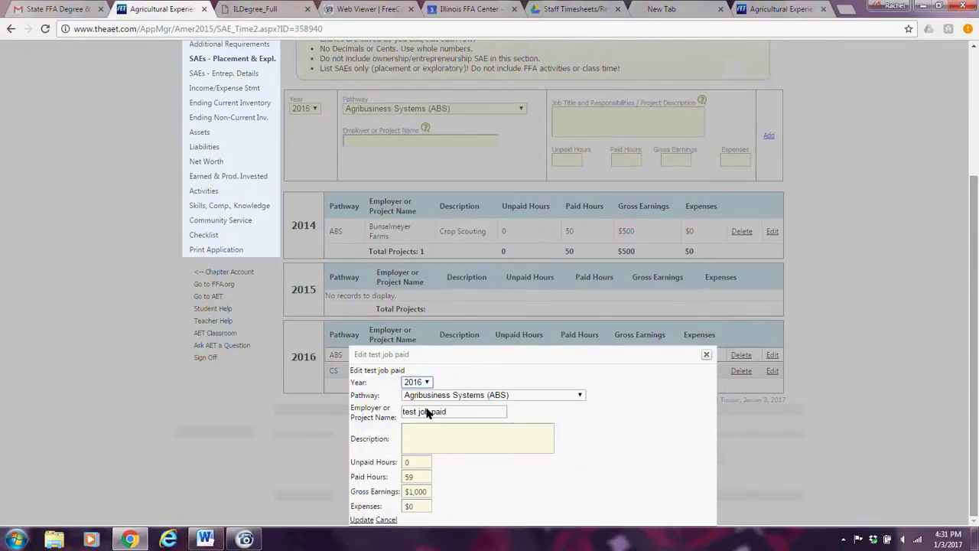
{"action": "left_click", "coordinate": [705, 355]}
{"action": "left_click_drag", "start_coordinate": [703, 354], "coordinate": [788, 505]}
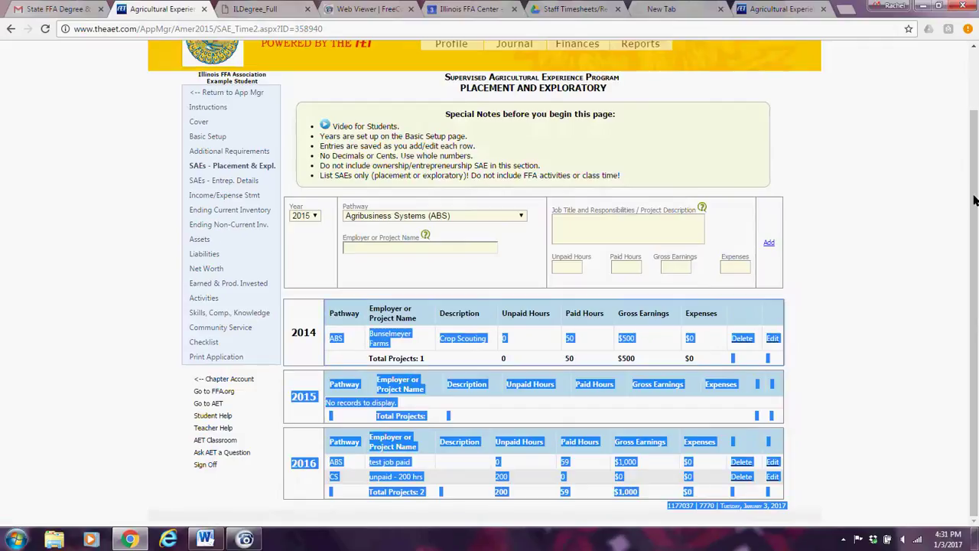
{"action": "scroll", "coordinate": [974, 201], "scroll_direction": "up", "scroll_amount": 1}
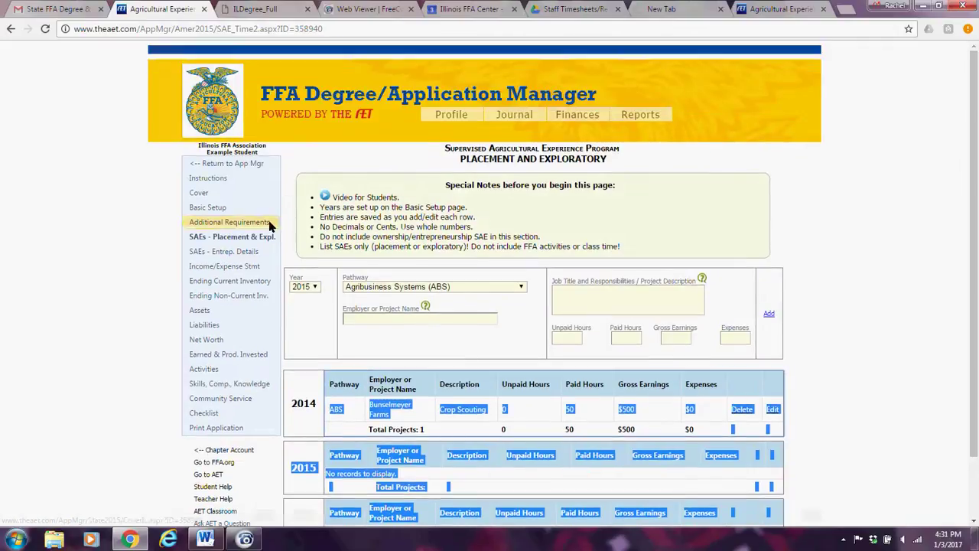
{"action": "left_click", "coordinate": [795, 220]}
On the Entrepreneurship SAE page, start an entry with the Animal Systems pathway and year 2016.
{"action": "left_click", "coordinate": [240, 255]}
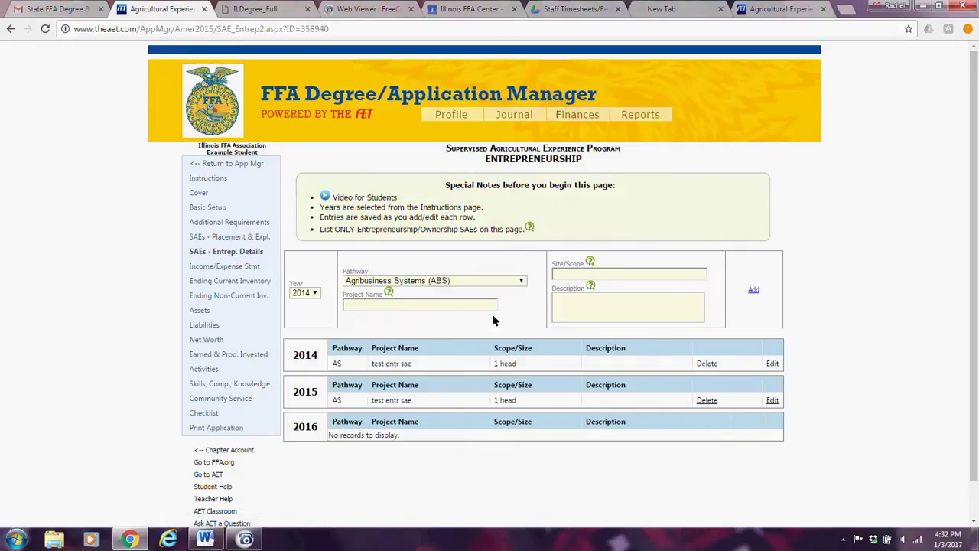
{"action": "left_click", "coordinate": [520, 281]}
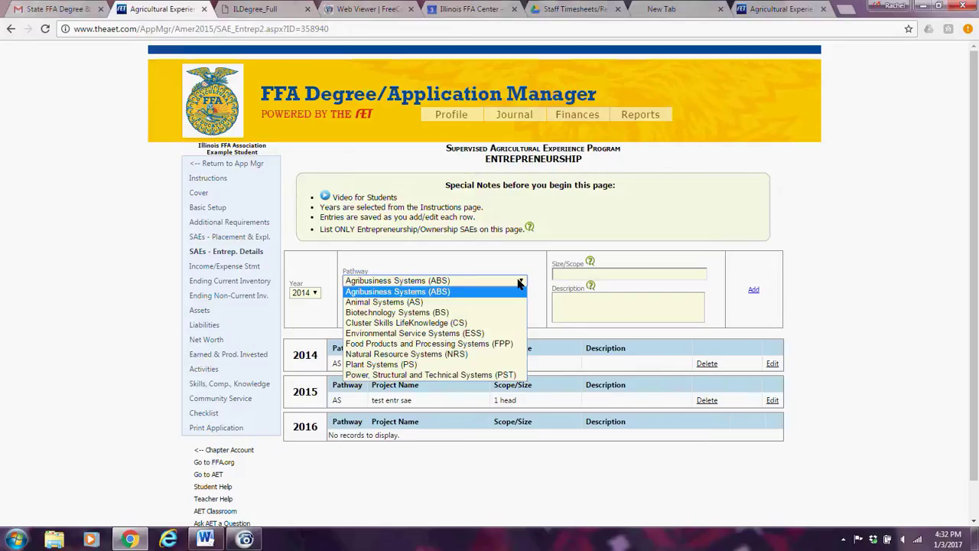
{"action": "left_click", "coordinate": [412, 303]}
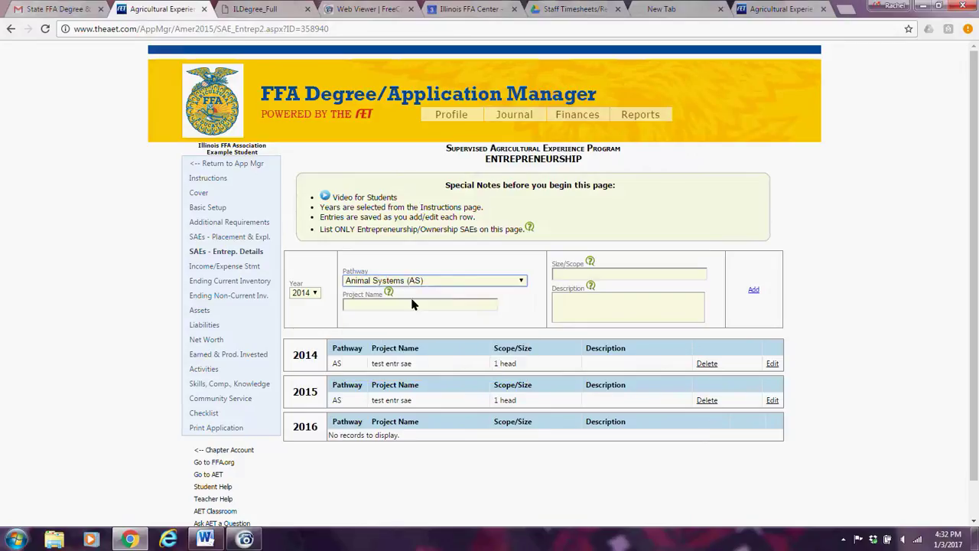
{"action": "left_click", "coordinate": [315, 293]}
{"action": "left_click", "coordinate": [313, 327]}
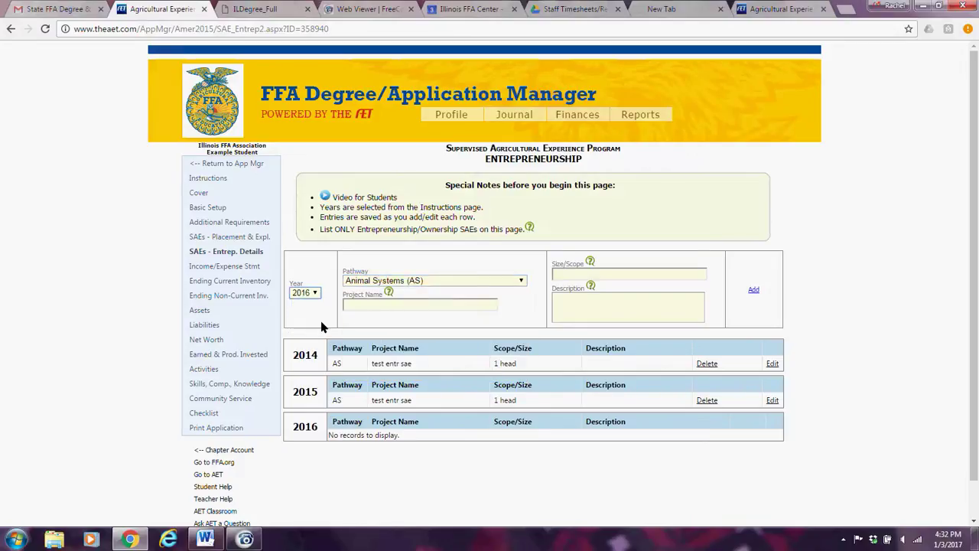
Name the project 'Beef Farm', size '2 head', described as '2 Hereford Steers'.
{"action": "left_click", "coordinate": [361, 305]}
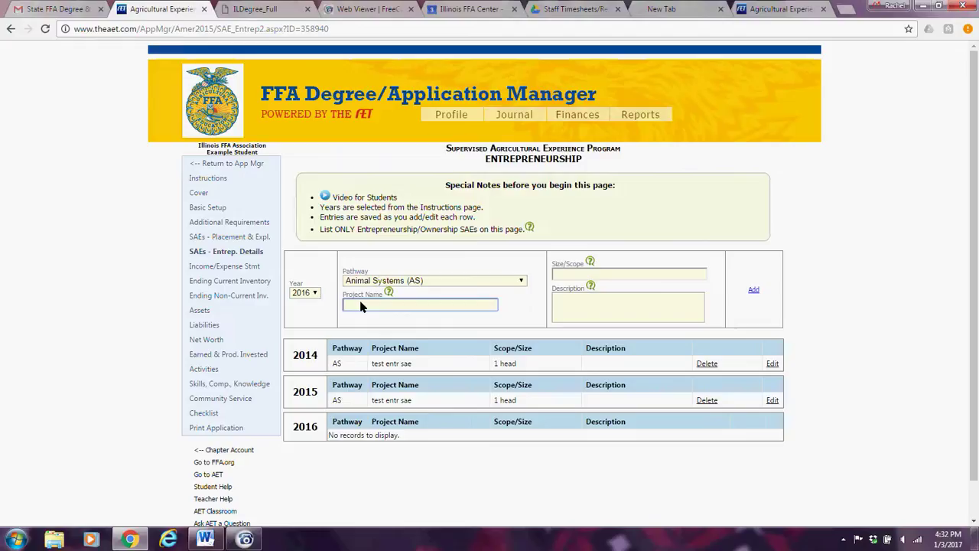
{"action": "type", "text": "Beef Farm"}
{"action": "left_click", "coordinate": [582, 273]}
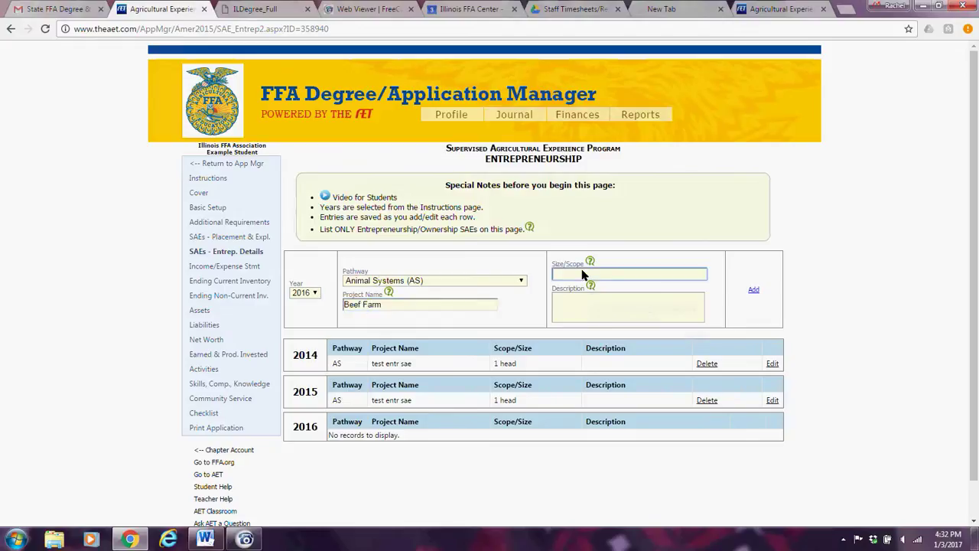
{"action": "type", "text": "2 head"}
{"action": "key", "text": "Tab"}
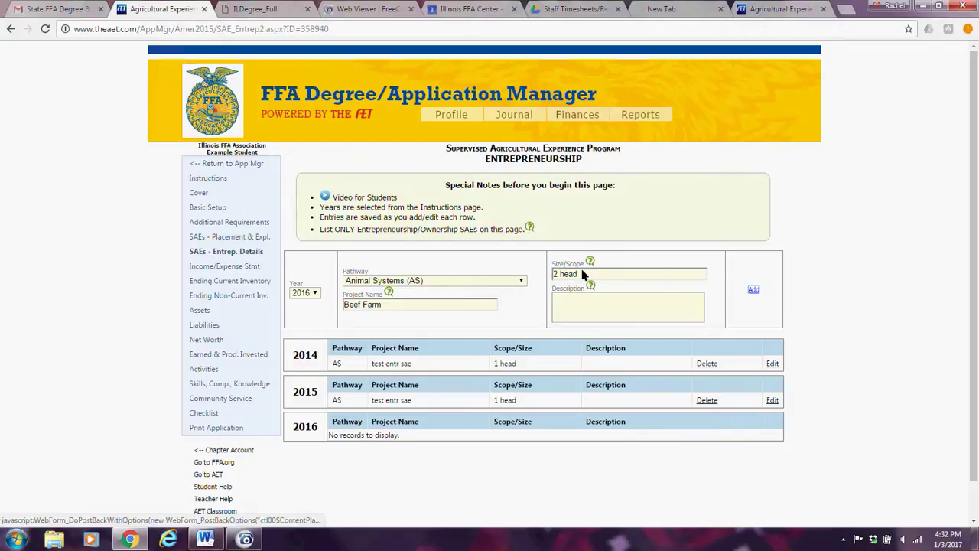
{"action": "left_click", "coordinate": [575, 304]}
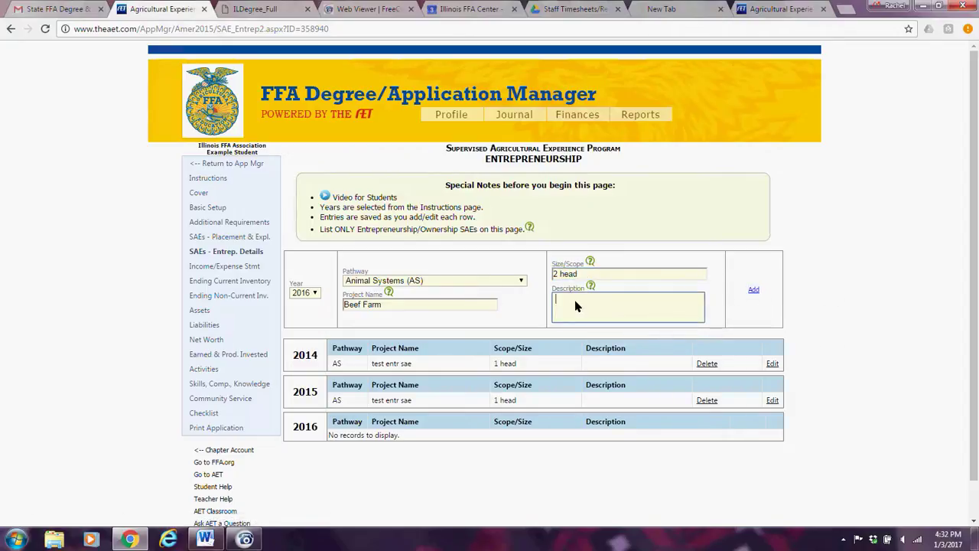
{"action": "type", "text": "2 Hereford Steers"}
Save the 2016 Beef Farm entry to the list and set the new entry's year to 2014.
{"action": "left_click", "coordinate": [754, 291]}
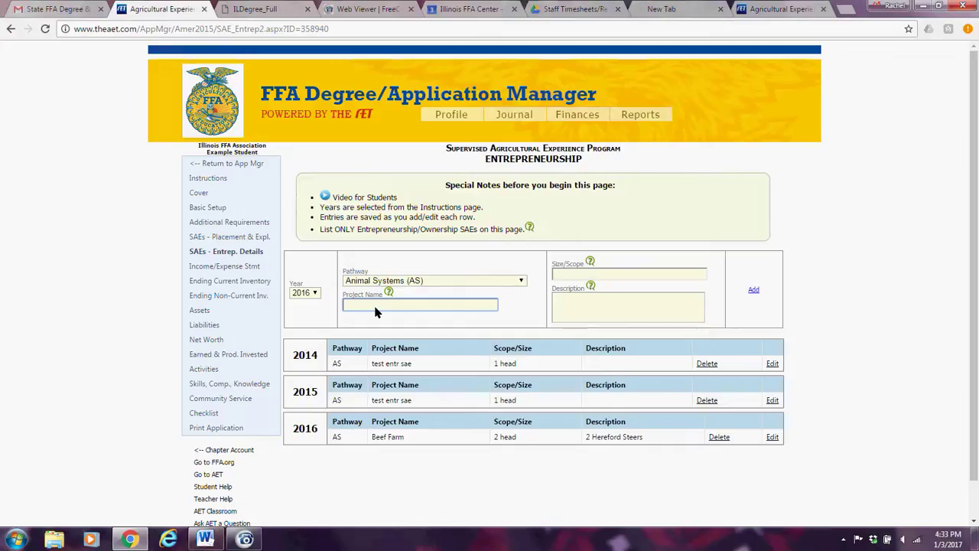
{"action": "left_click", "coordinate": [316, 296]}
{"action": "left_click", "coordinate": [310, 305]}
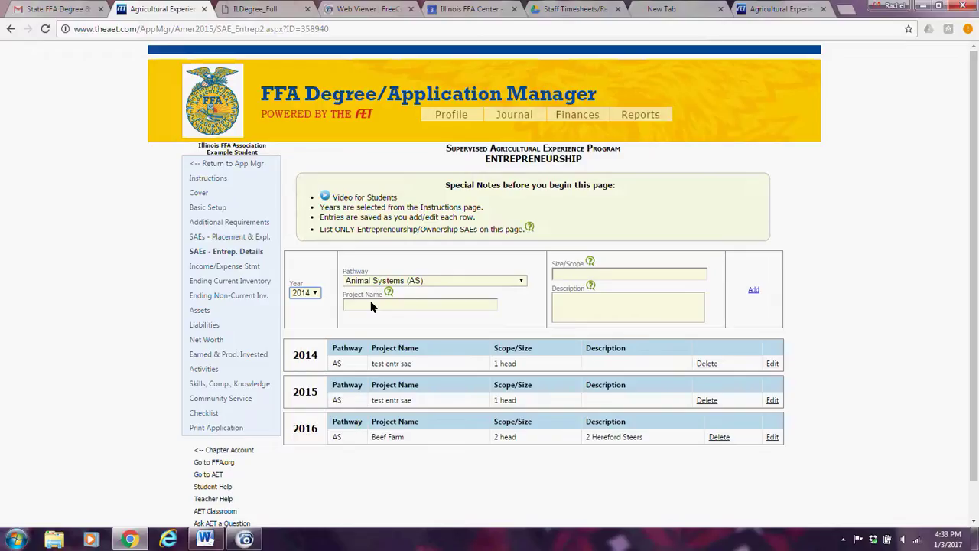
Give the 2014 entry the description 'Hereford Bull' and save it.
{"action": "left_click", "coordinate": [773, 365]}
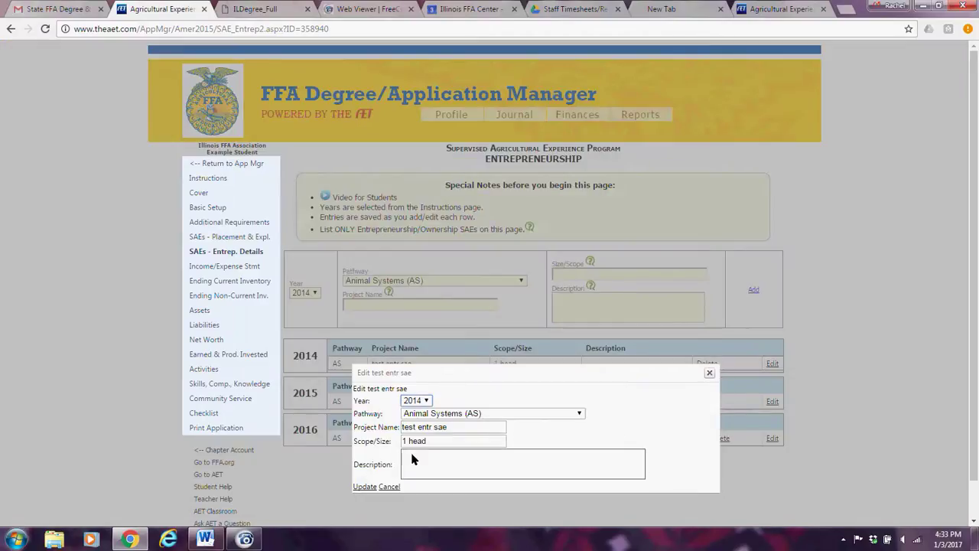
{"action": "left_click", "coordinate": [412, 457]}
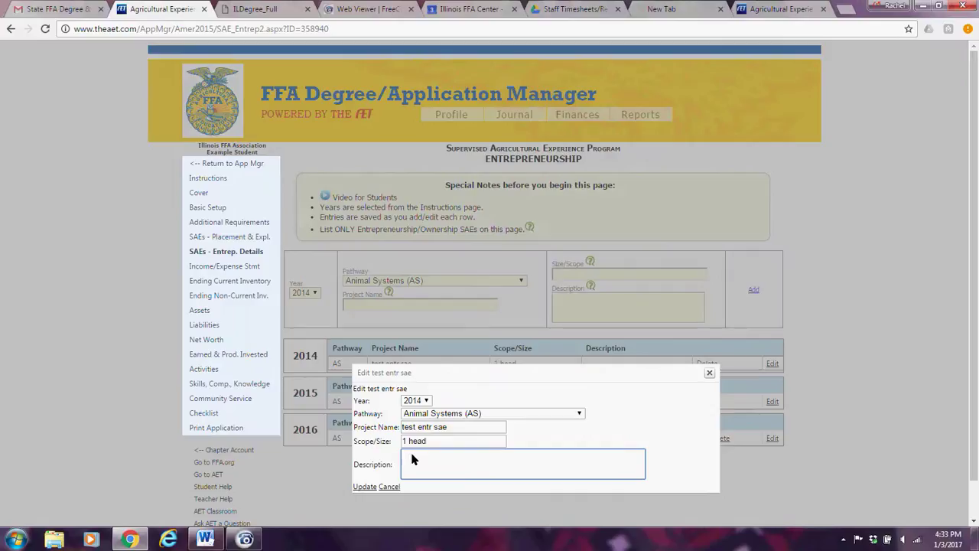
{"action": "type", "text": "Hereford Bull"}
{"action": "left_click", "coordinate": [365, 487]}
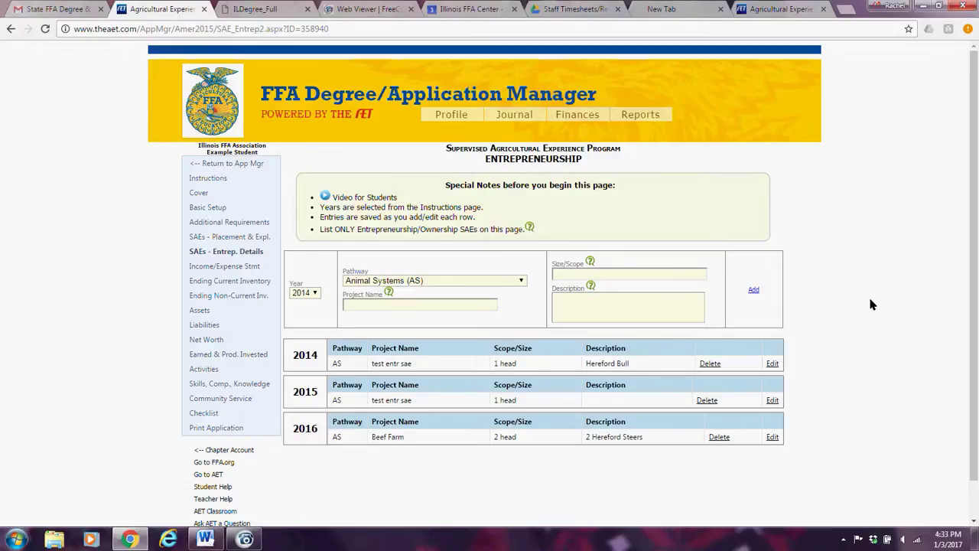
Change the 2014 entry's Scope/Size from 1 head to 2 head.
{"action": "left_click", "coordinate": [772, 364]}
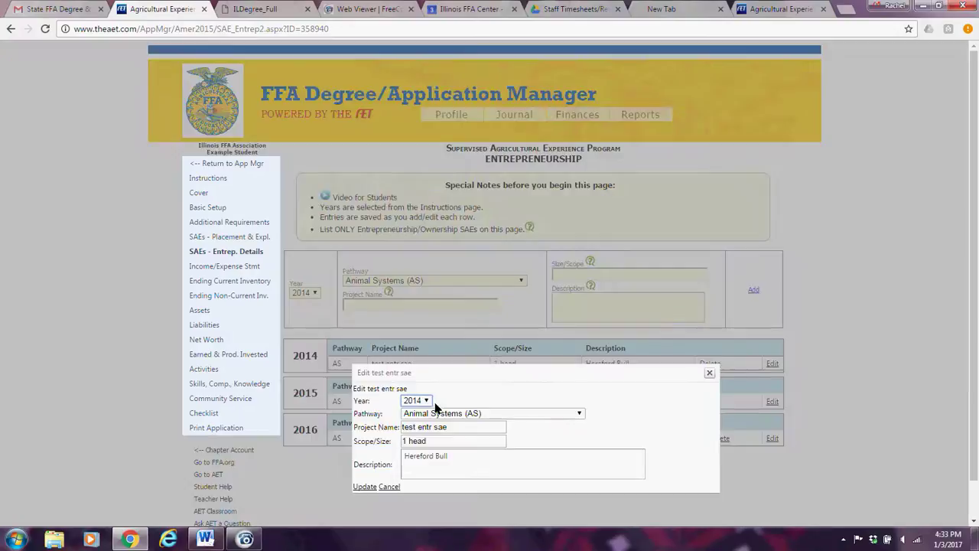
{"action": "left_click", "coordinate": [406, 444]}
{"action": "key", "text": "BackSpace"}
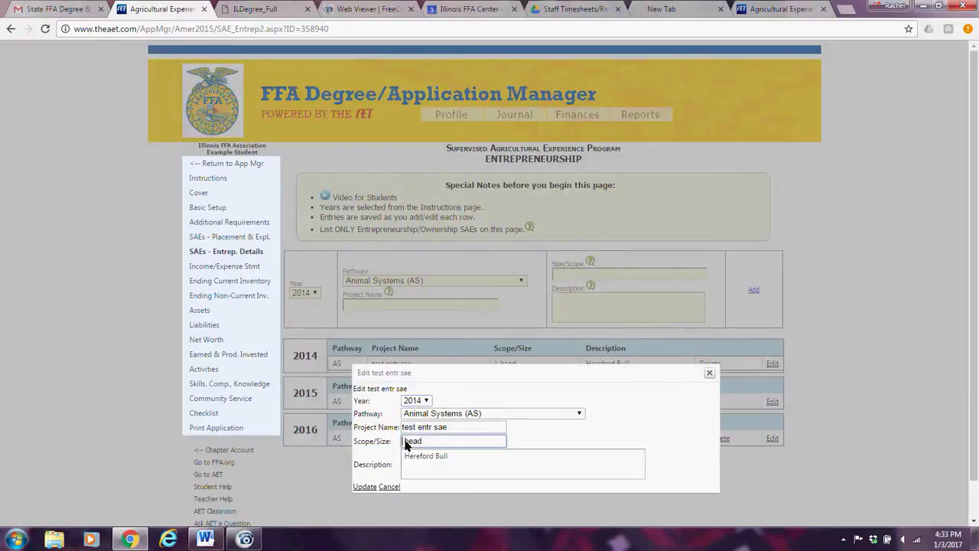
{"action": "type", "text": "2"}
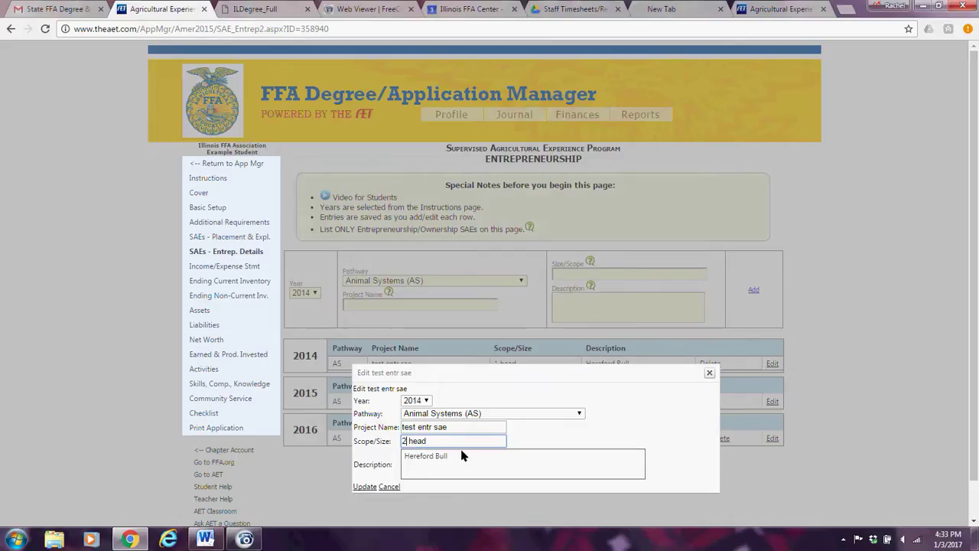
Set the 2014 description to '1 Hereford Bull' and '1 Hereford Heifer', then update the entry.
{"action": "left_click", "coordinate": [454, 459]}
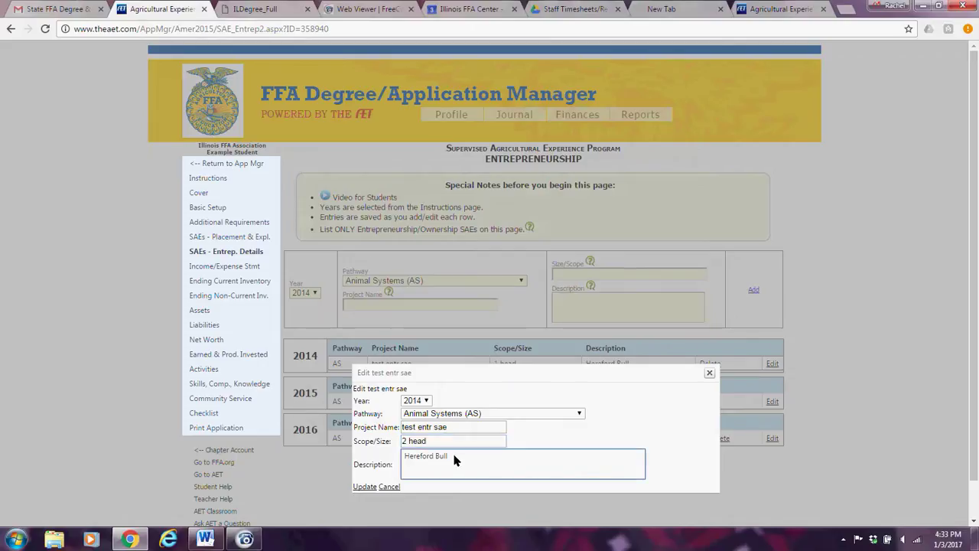
{"action": "key", "text": "Home"}
{"action": "type", "text": "1"}
{"action": "key", "text": "End"}
{"action": "key", "text": "Return"}
{"action": "type", "text": "1 Heref"}
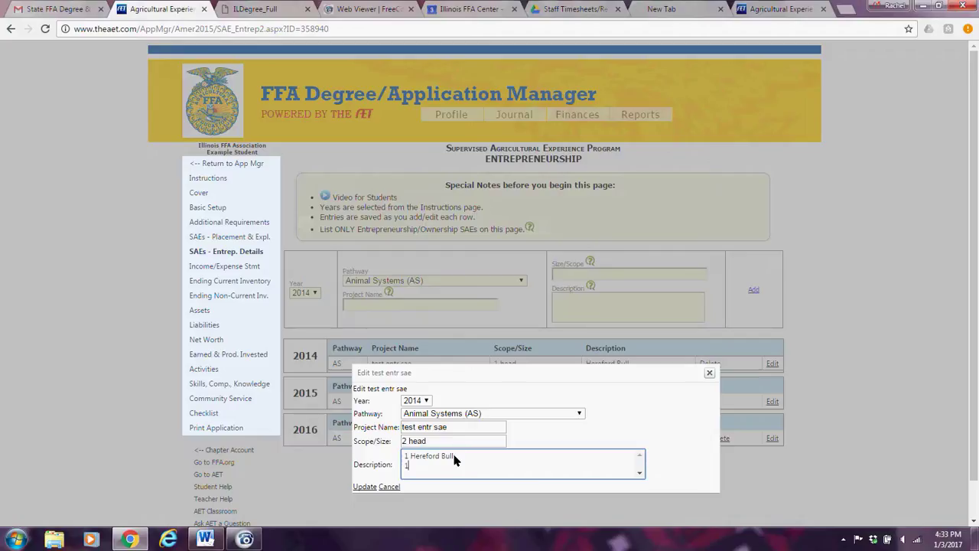
{"action": "type", "text": "ord Co"}
{"action": "key", "text": "BackSpace"}
{"action": "key", "text": "BackSpace"}
{"action": "type", "text": "Heifer"}
{"action": "left_click", "coordinate": [366, 487]}
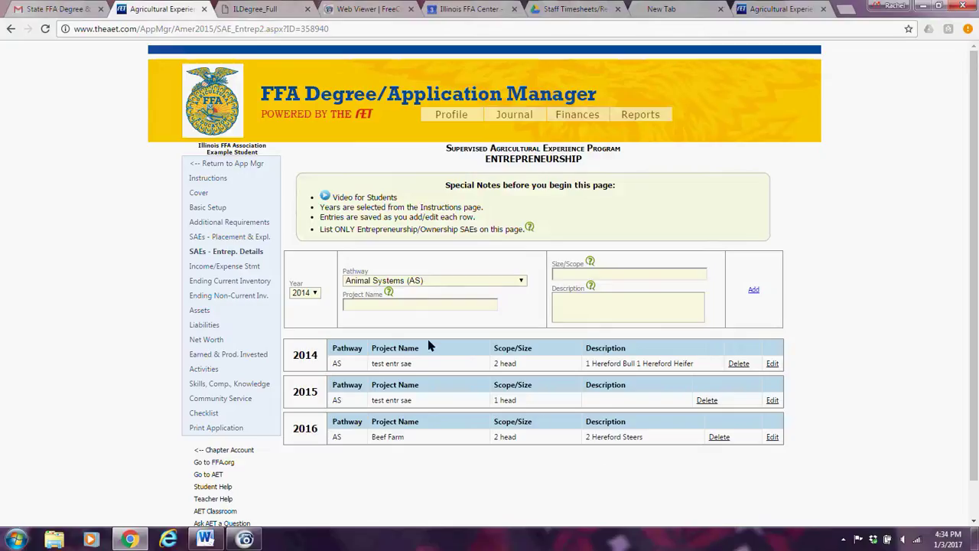
Go to the Income/Expense Stmt page and scroll down its summary.
{"action": "left_click", "coordinate": [226, 266]}
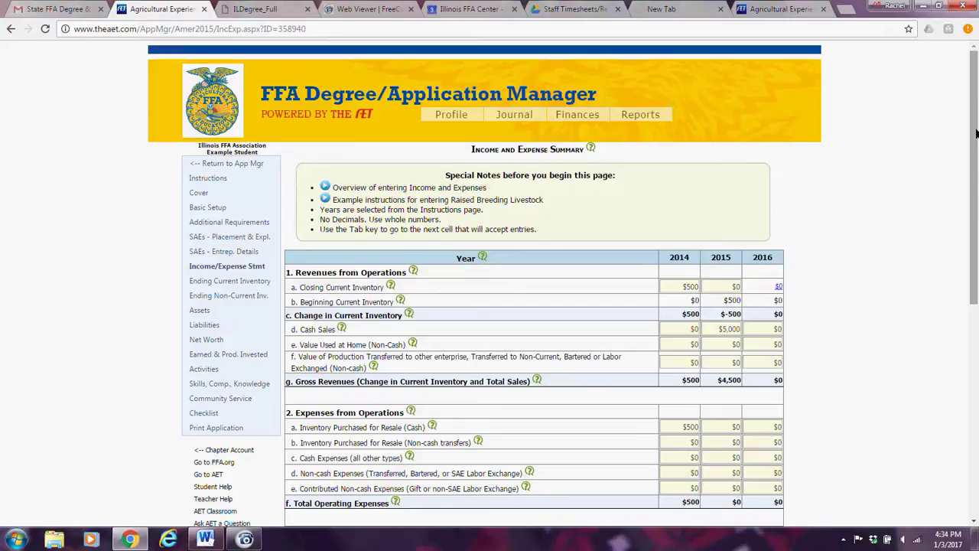
{"action": "left_click_drag", "start_coordinate": [976, 127], "coordinate": [978, 163]}
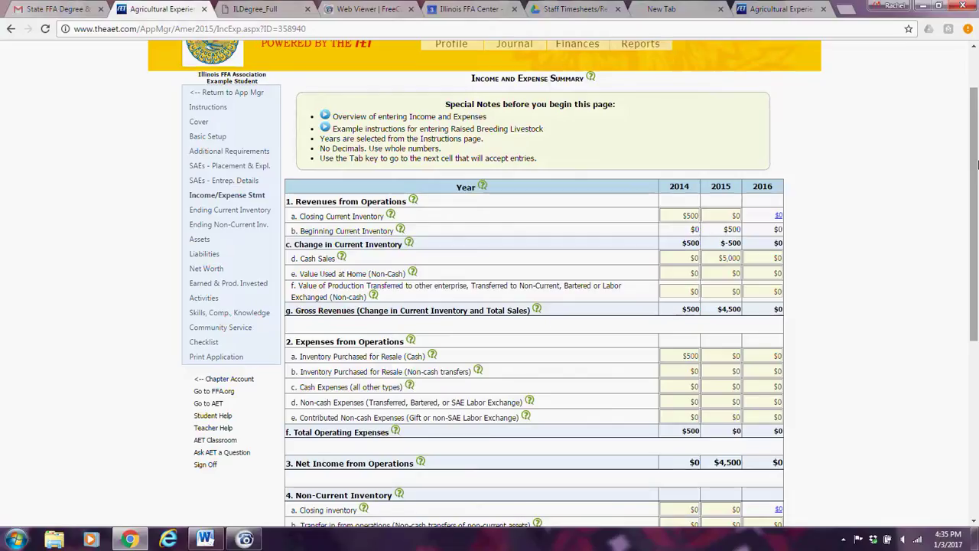
Enter 200 in the 2015 Value of Production transferred cell and the 2015 Transfer in from operations cell.
{"action": "mouse_move", "coordinate": [416, 202]}
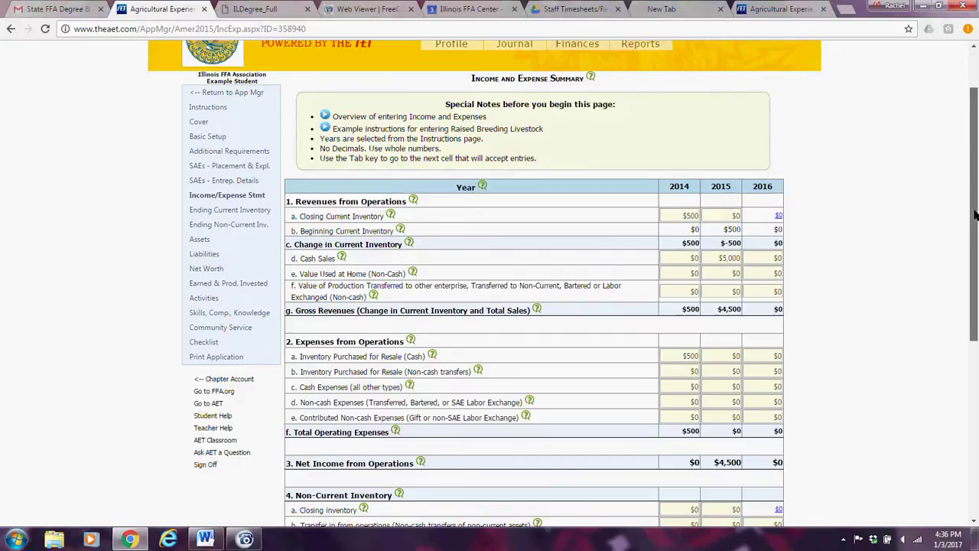
{"action": "left_click_drag", "start_coordinate": [975, 217], "coordinate": [976, 296]}
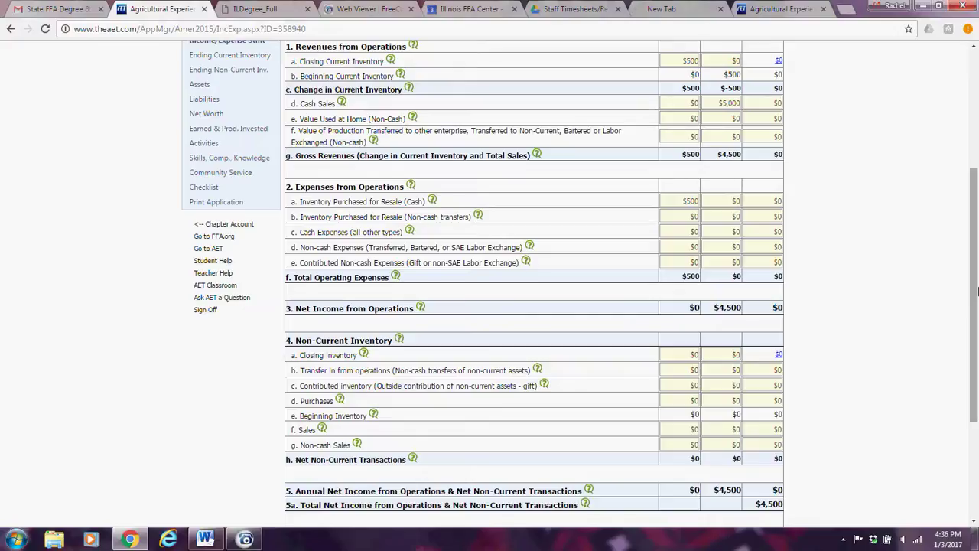
{"action": "left_click", "coordinate": [708, 134]}
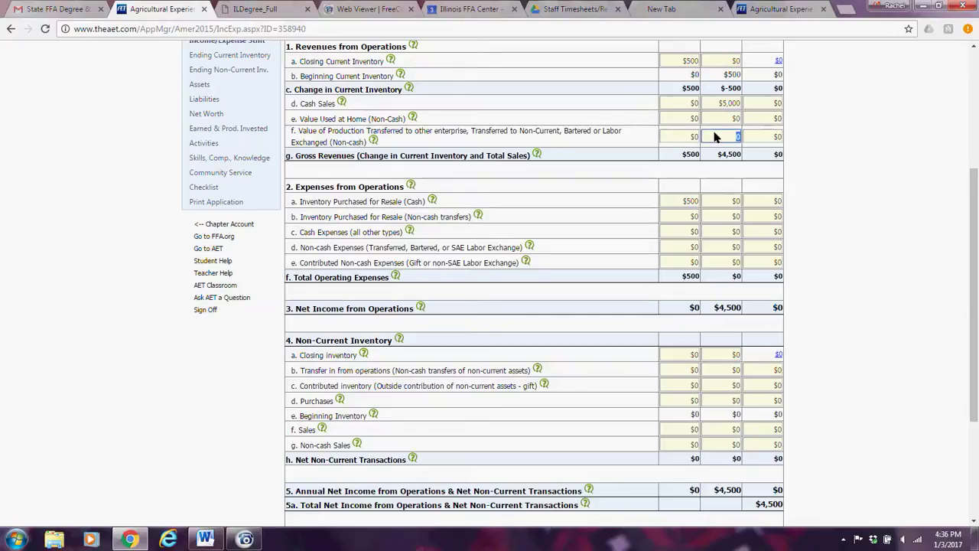
{"action": "type", "text": "200"}
{"action": "left_click", "coordinate": [729, 371]}
{"action": "type", "text": "2"}
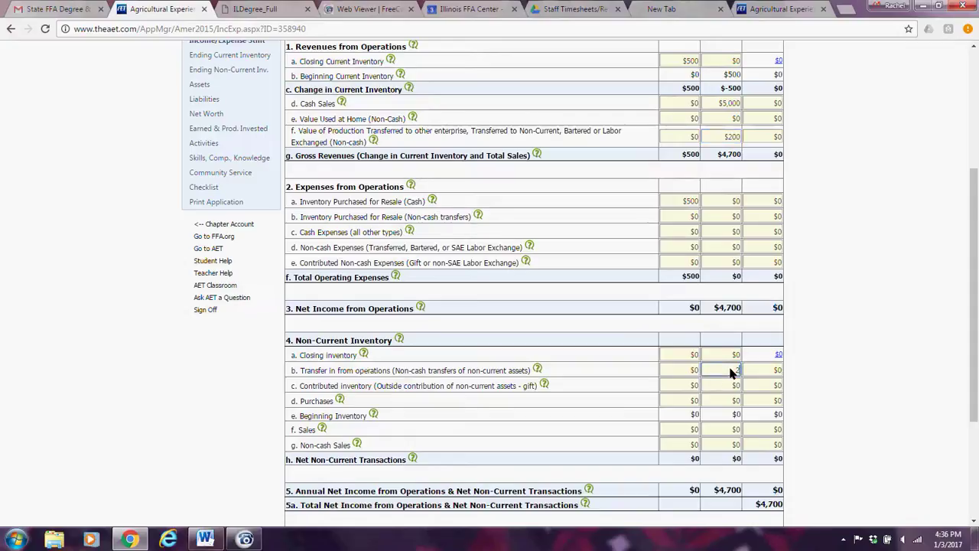
{"action": "type", "text": "00"}
{"action": "left_click", "coordinate": [587, 370]}
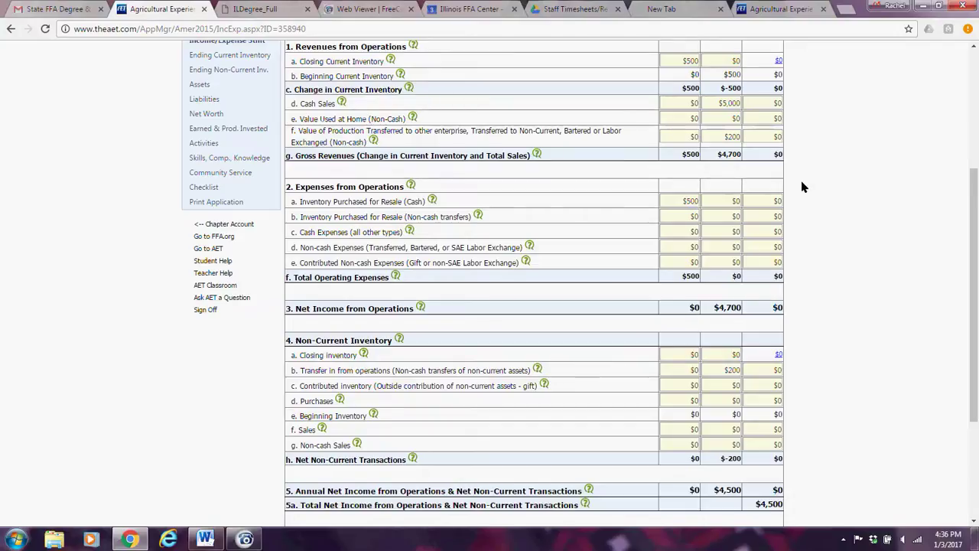
Replace the 2014 Value of Production transferred 0 with 200 and enter 200 in 2014 Non-cash Expenses.
{"action": "left_click", "coordinate": [693, 138]}
{"action": "double_click", "coordinate": [686, 139]}
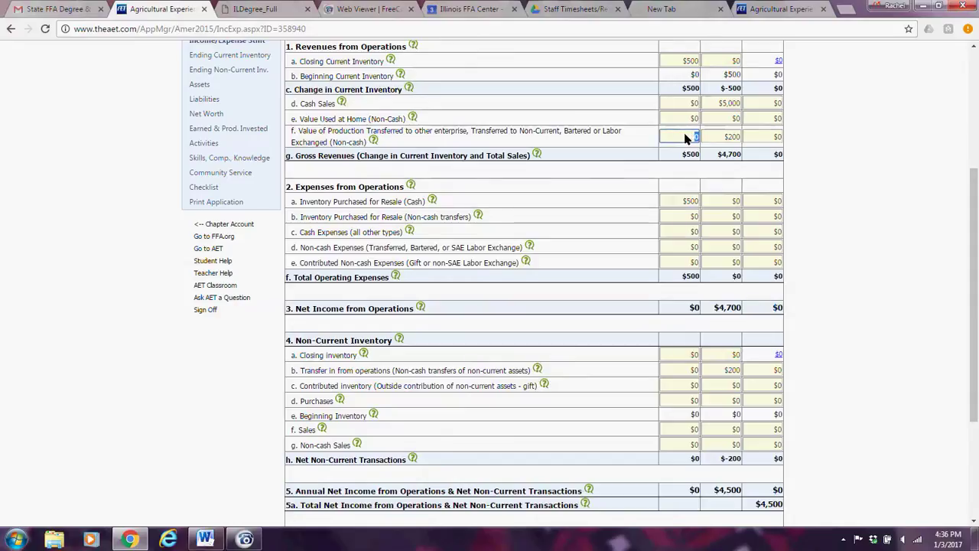
{"action": "type", "text": "200"}
{"action": "left_click", "coordinate": [685, 249]}
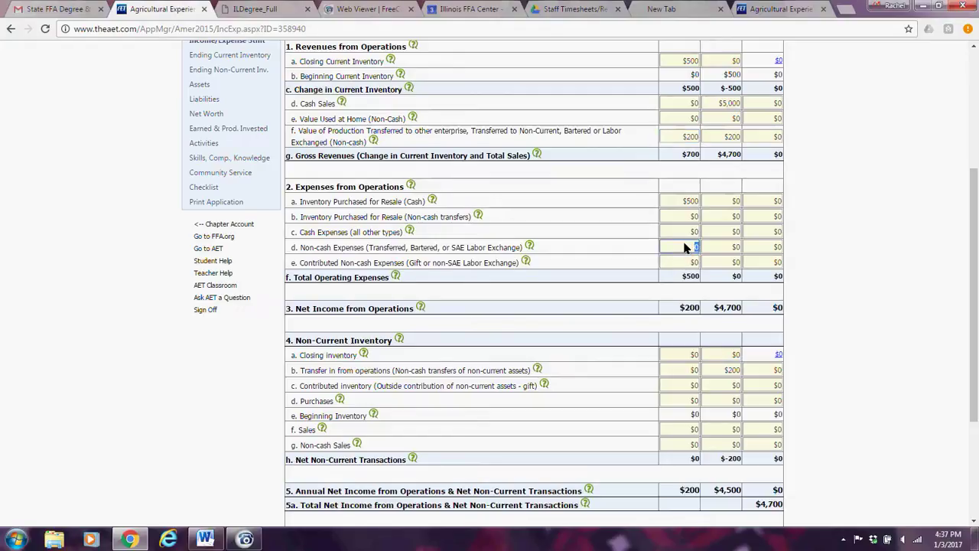
{"action": "type", "text": "200"}
{"action": "left_click", "coordinate": [676, 264]}
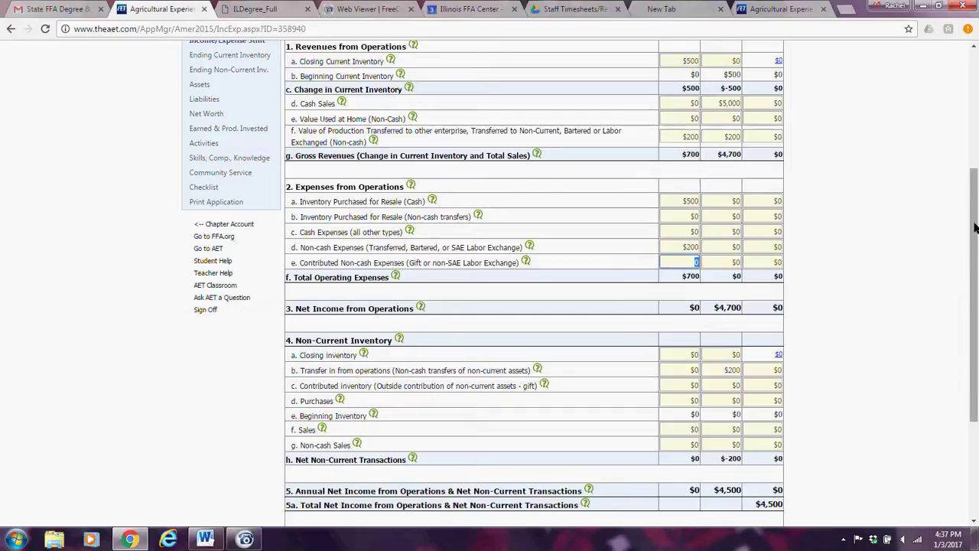
{"action": "left_click_drag", "start_coordinate": [975, 227], "coordinate": [975, 293]}
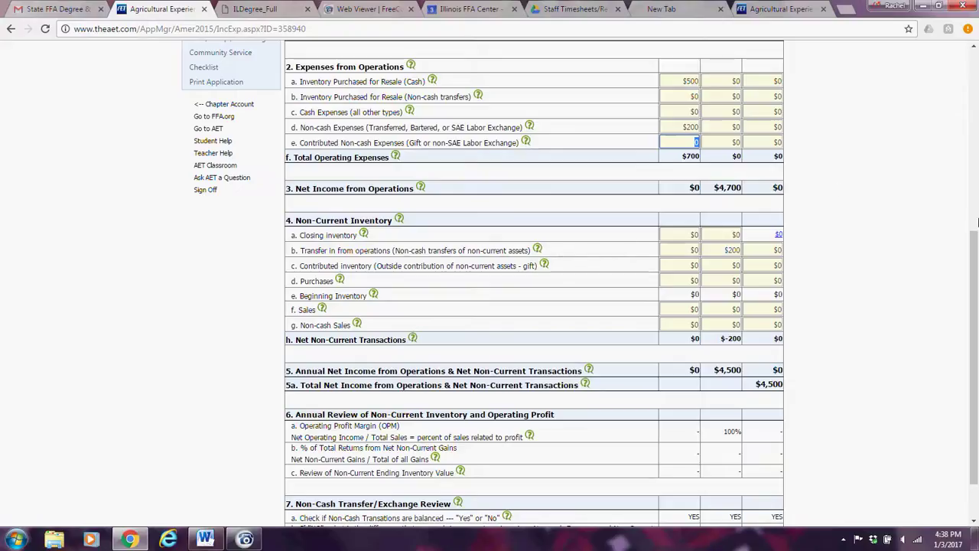
{"action": "left_click_drag", "start_coordinate": [977, 267], "coordinate": [976, 239]}
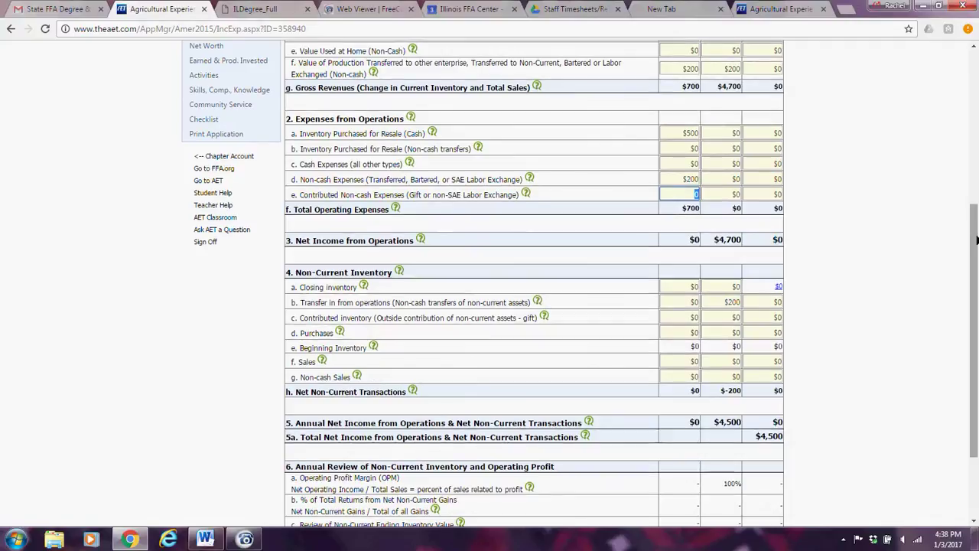
{"action": "left_click", "coordinate": [729, 321]}
{"action": "left_click", "coordinate": [729, 336]}
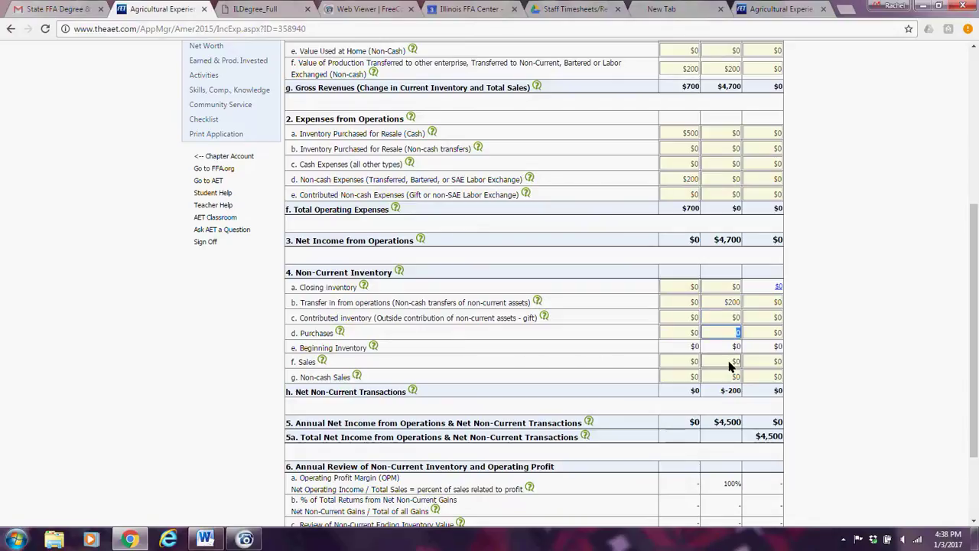
{"action": "left_click", "coordinate": [732, 367]}
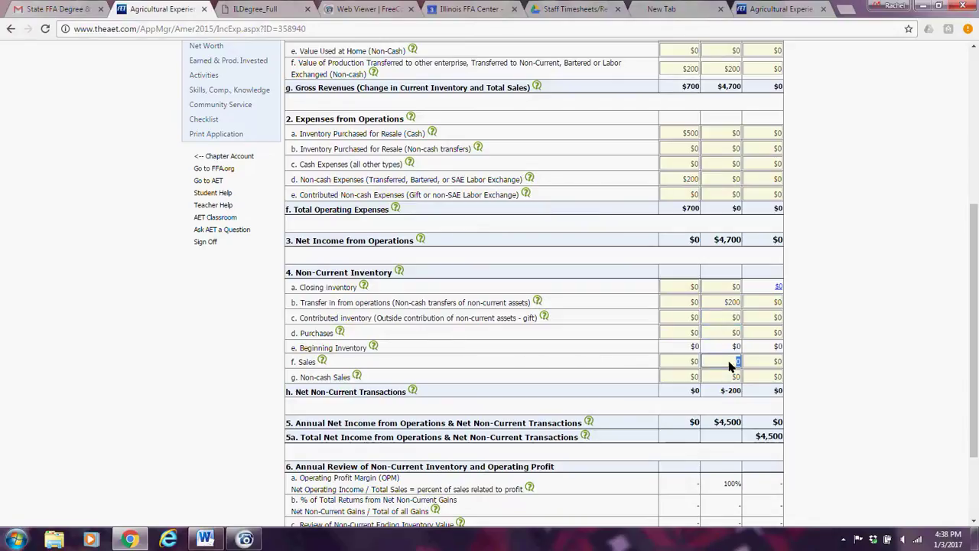
{"action": "left_click", "coordinate": [730, 377]}
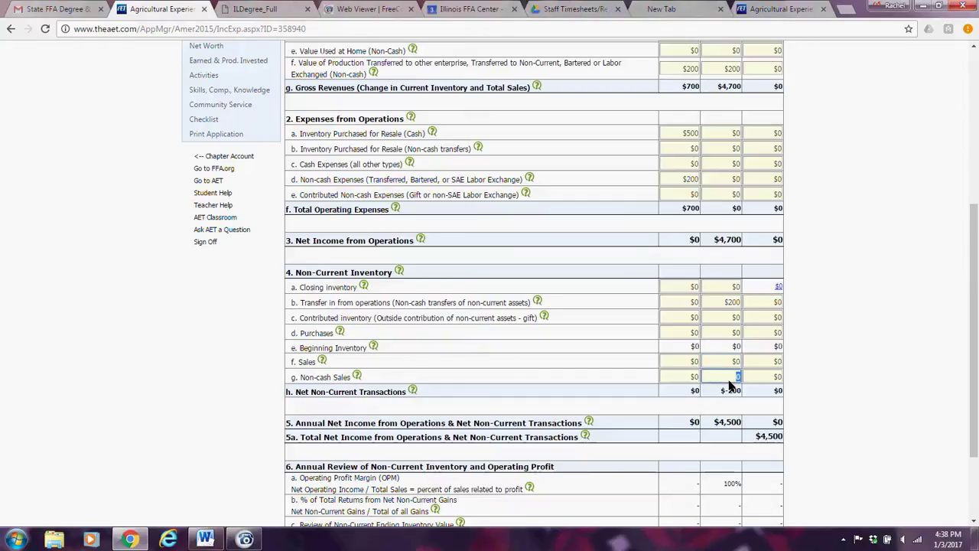
{"action": "left_click_drag", "start_coordinate": [973, 281], "coordinate": [977, 345]}
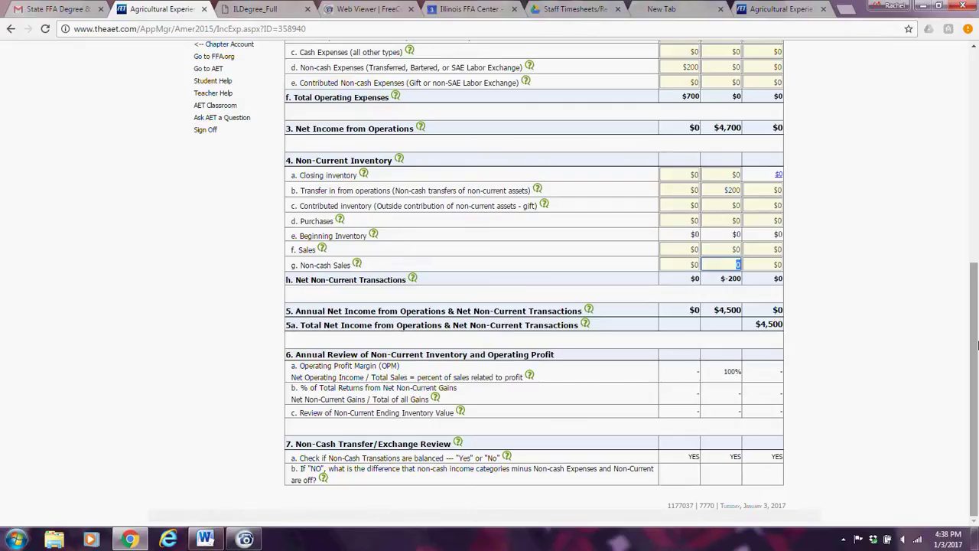
{"action": "left_click_drag", "start_coordinate": [976, 347], "coordinate": [954, 230]}
{"action": "left_click", "coordinate": [683, 181]}
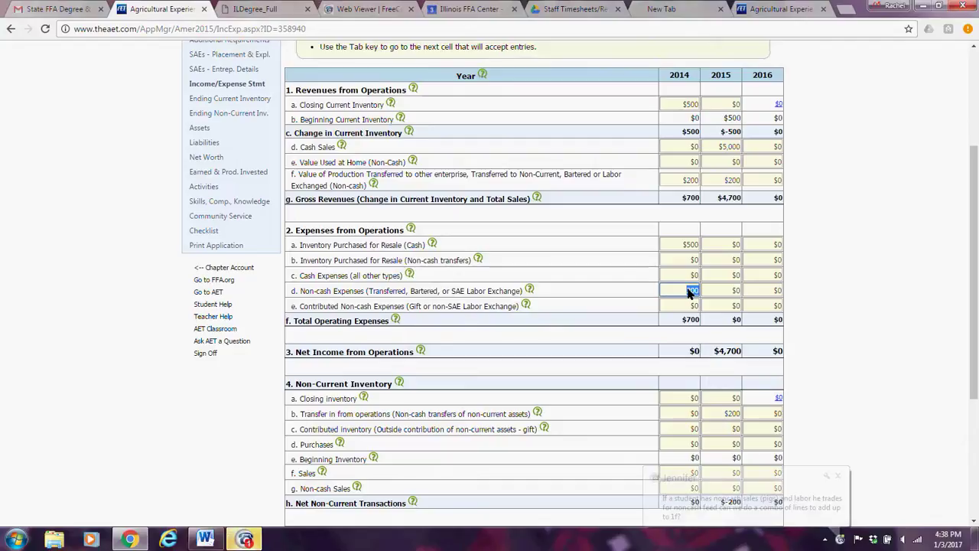
Dismiss the chat notification, leaving 2014 Non-cash Expenses at $200.
{"action": "scroll", "coordinate": [670, 401], "scroll_direction": "down", "scroll_amount": 3}
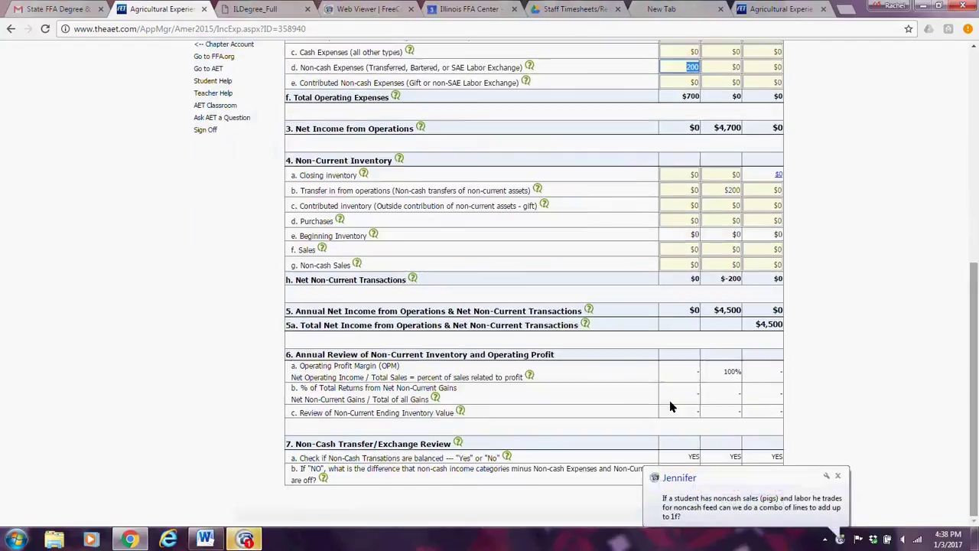
{"action": "left_click", "coordinate": [690, 458]}
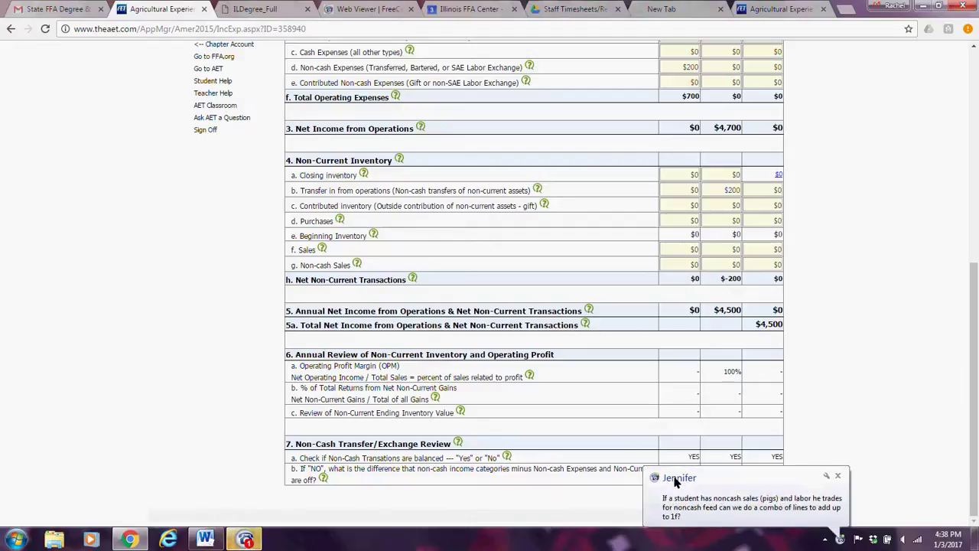
{"action": "left_click", "coordinate": [839, 476]}
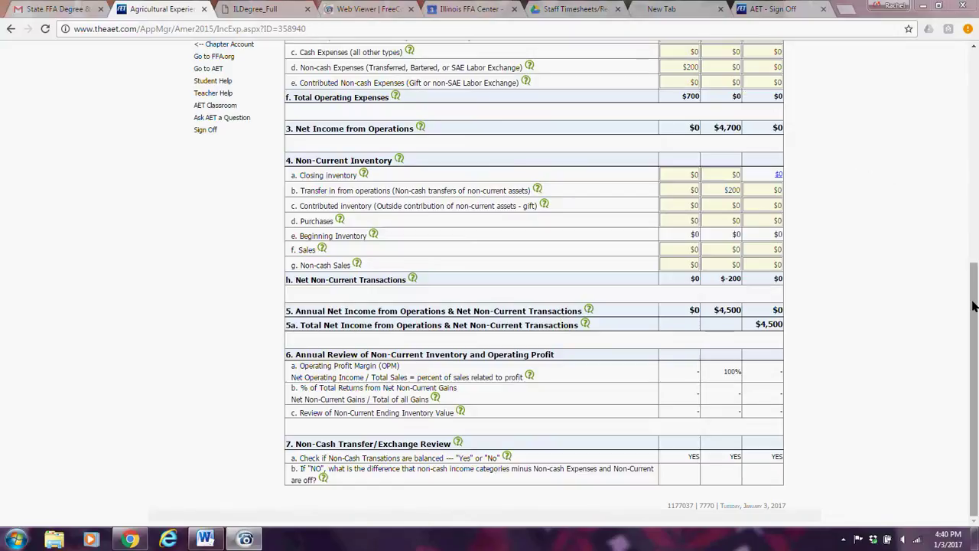
Open the Ending Current Inventory statement from the left navigation menu.
{"action": "left_click_drag", "start_coordinate": [974, 306], "coordinate": [976, 76]}
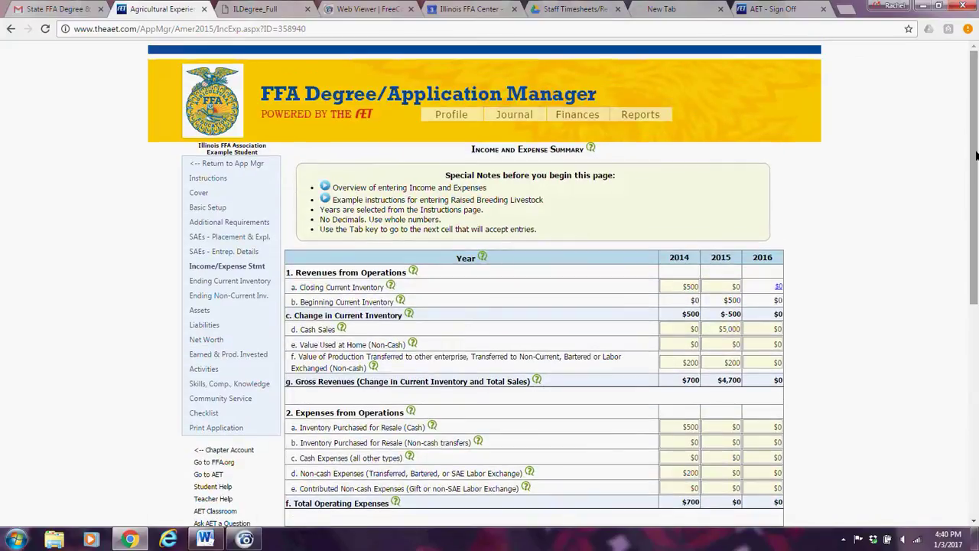
{"action": "left_click_drag", "start_coordinate": [976, 155], "coordinate": [970, 174]}
{"action": "scroll", "coordinate": [228, 282], "scroll_direction": "up", "scroll_amount": 1}
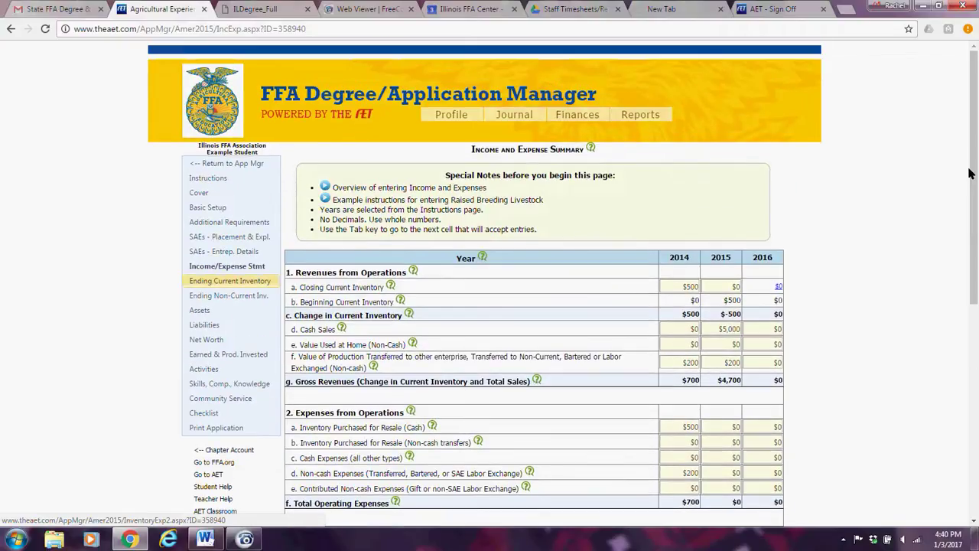
{"action": "left_click", "coordinate": [228, 283]}
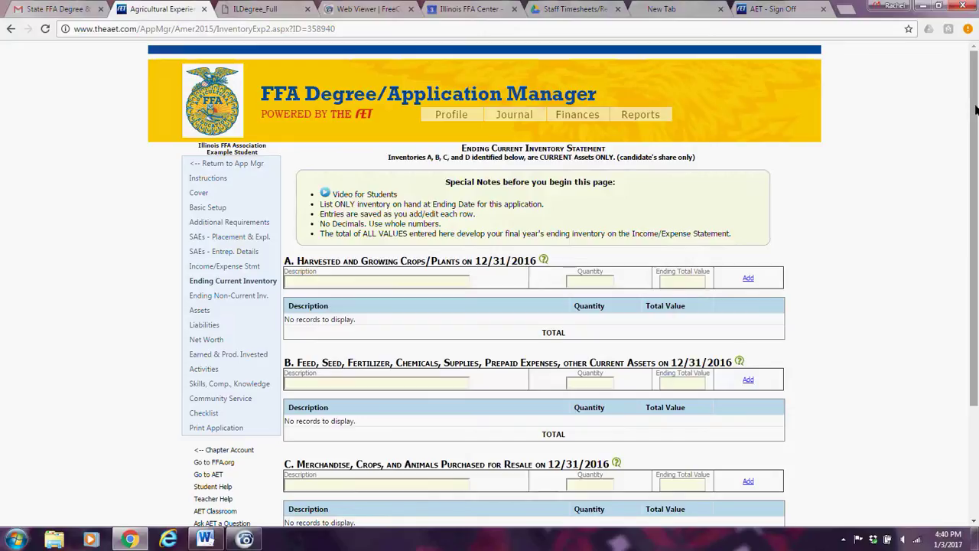
Add Non GMO soybeans, 100 bushels, ending value $1000.00, to section A Harvested and Growing Crops.
{"action": "left_click_drag", "start_coordinate": [977, 113], "coordinate": [977, 205]}
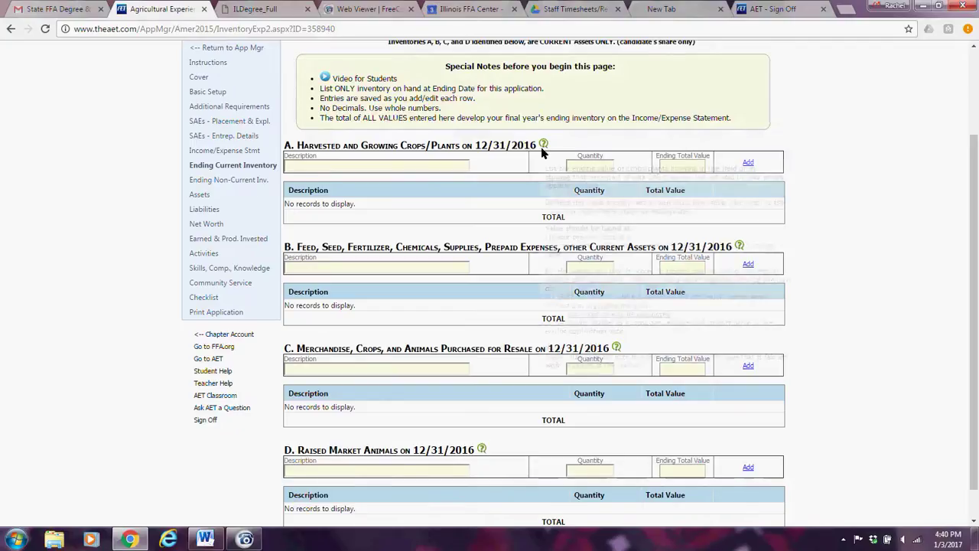
{"action": "mouse_move", "coordinate": [542, 145]}
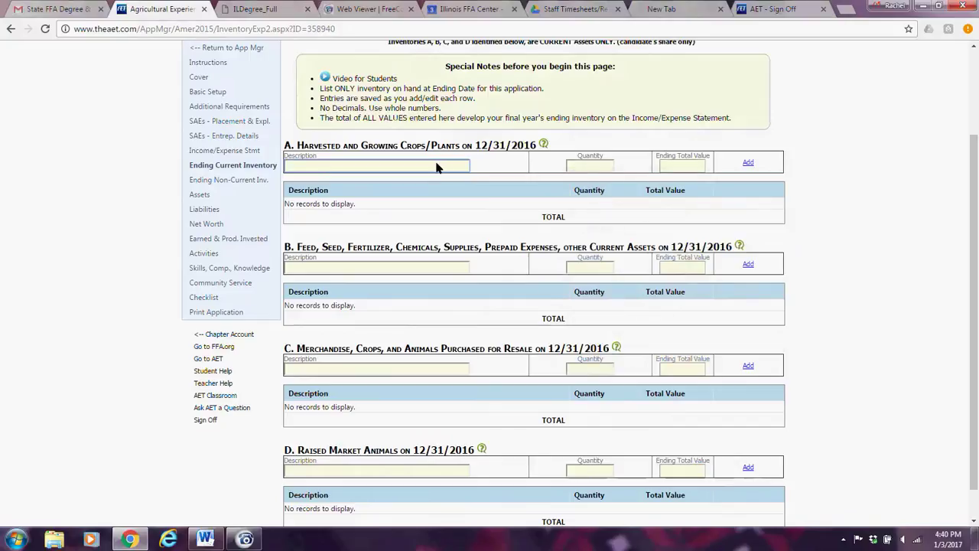
{"action": "left_click", "coordinate": [678, 167]}
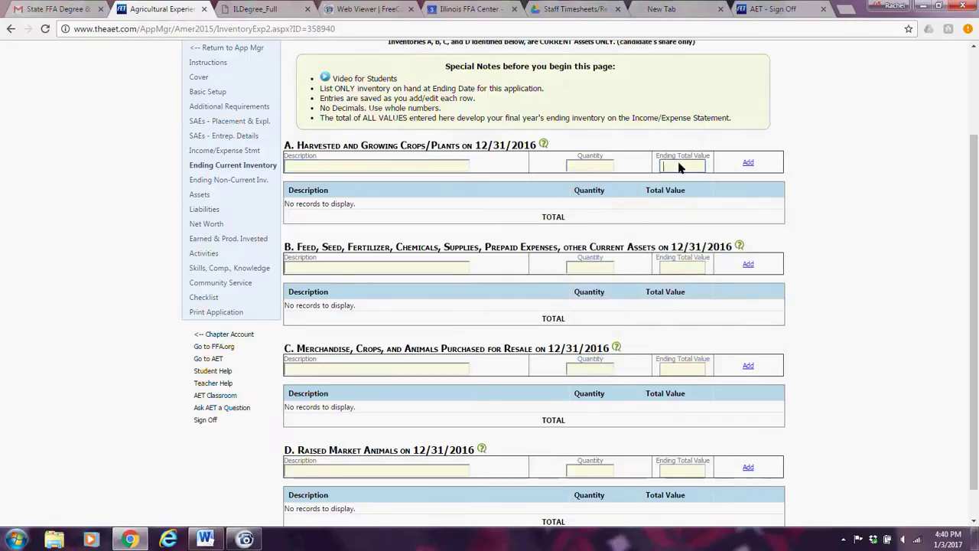
{"action": "left_click", "coordinate": [309, 166]}
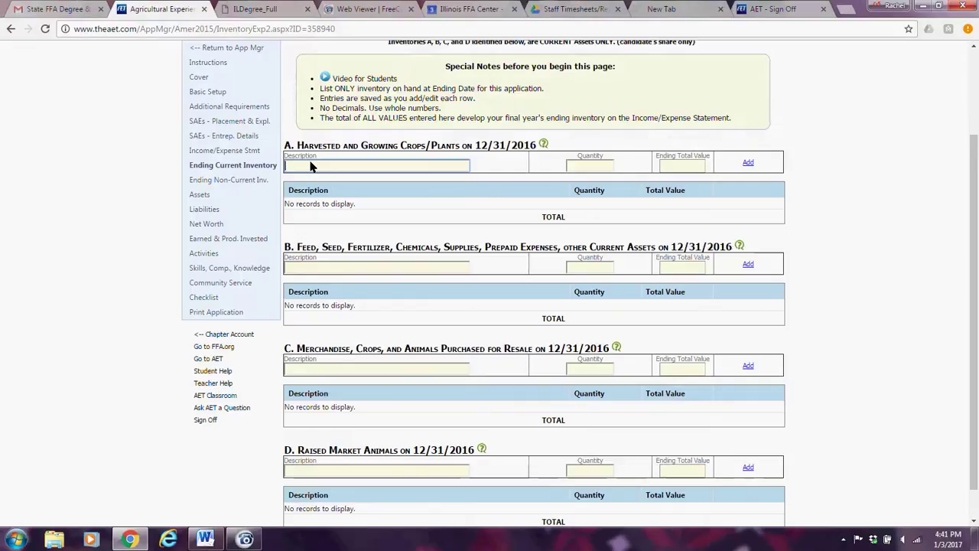
{"action": "type", "text": "Non GMO soybeans"}
{"action": "key", "text": "Tab"}
{"action": "type", "text": "100"}
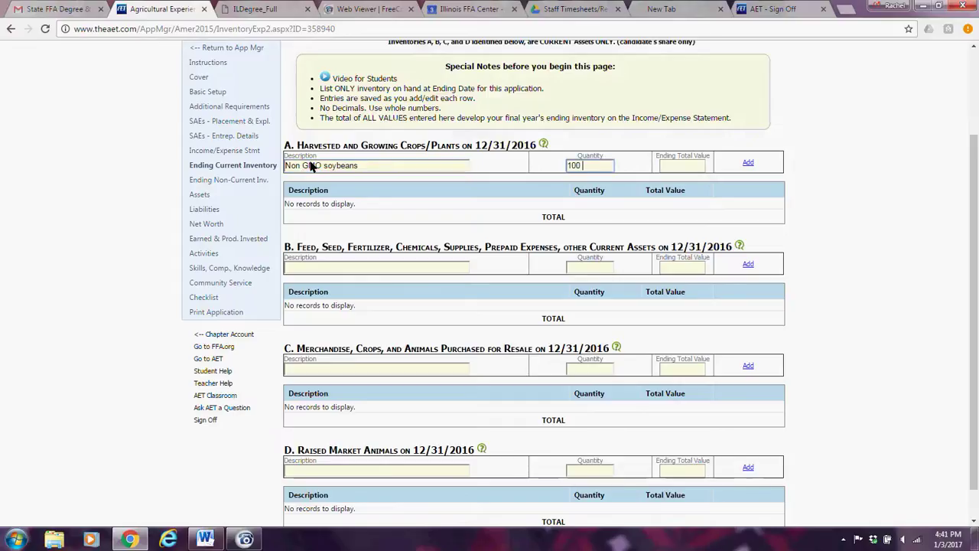
{"action": "type", "text": " bushels"}
{"action": "key", "text": "Tab"}
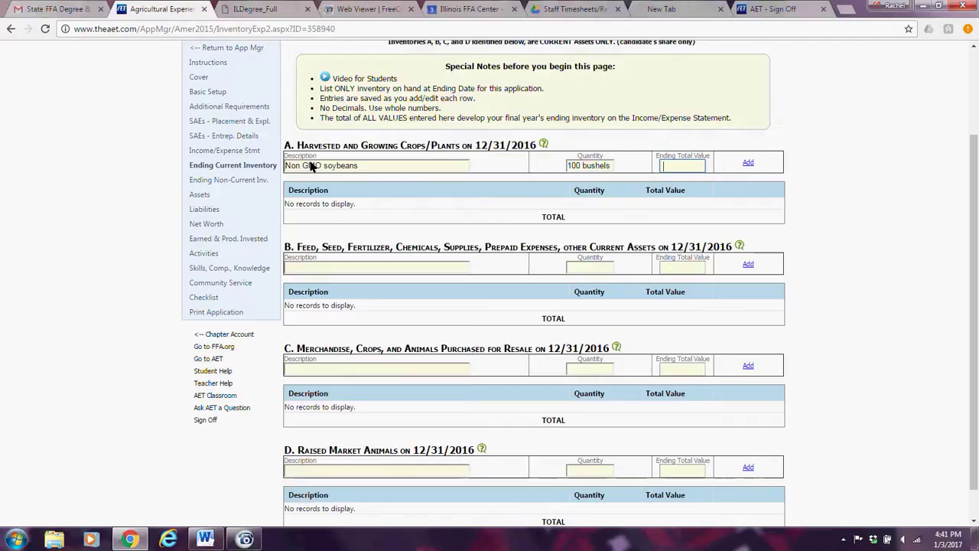
{"action": "type", "text": "1000.00"}
{"action": "left_click", "coordinate": [748, 164]}
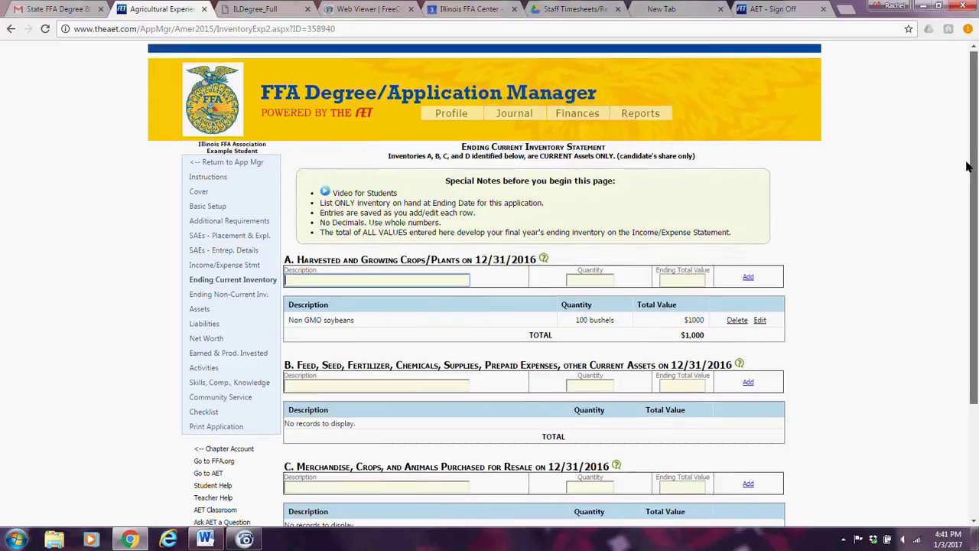
{"action": "left_click_drag", "start_coordinate": [976, 126], "coordinate": [976, 297]}
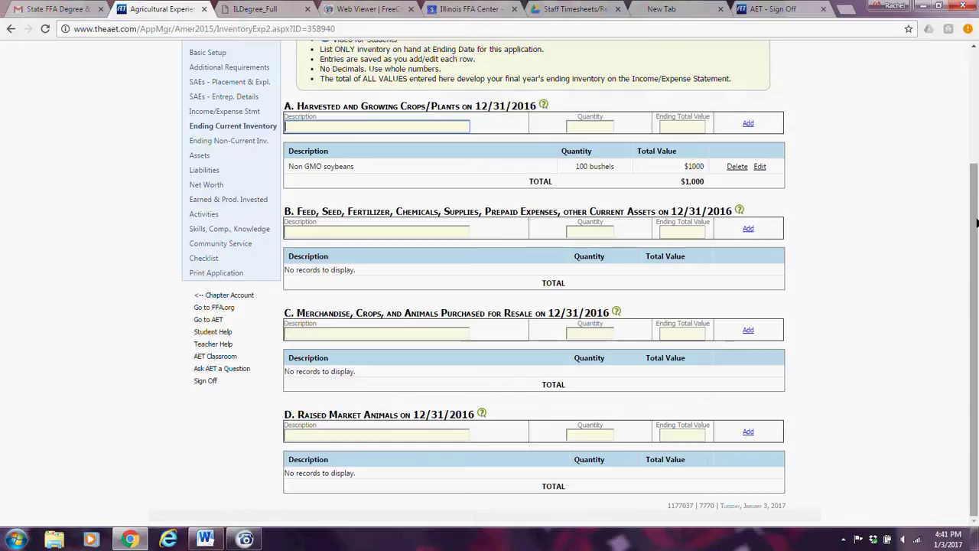
Check that section A lists Non GMO soybeans, 100 bushels, $1,000, with sections B–D empty.
{"action": "left_click_drag", "start_coordinate": [973, 216], "coordinate": [966, 215]}
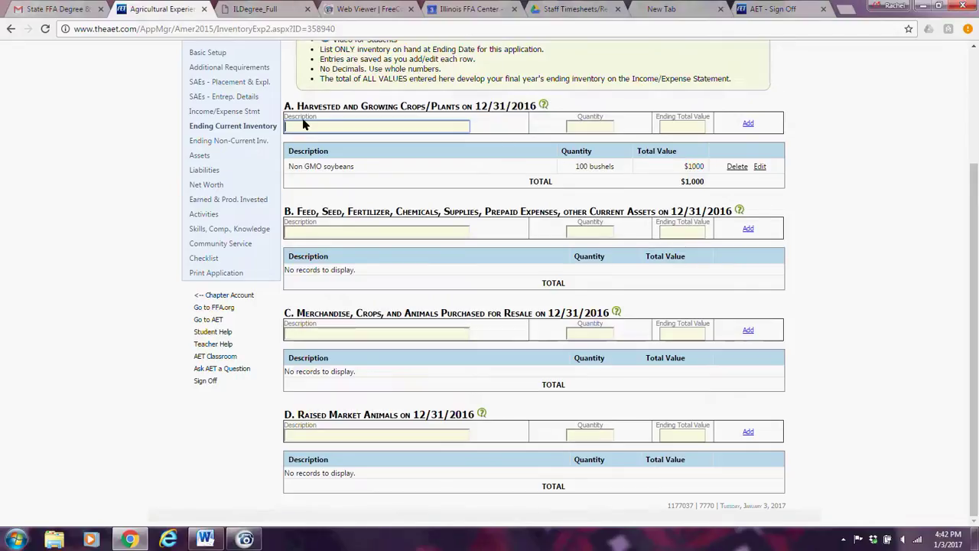
Add a 2013 lawn mower, quantity 1, valued at $3400 to section C merchandise for resale.
{"action": "left_click", "coordinate": [304, 335]}
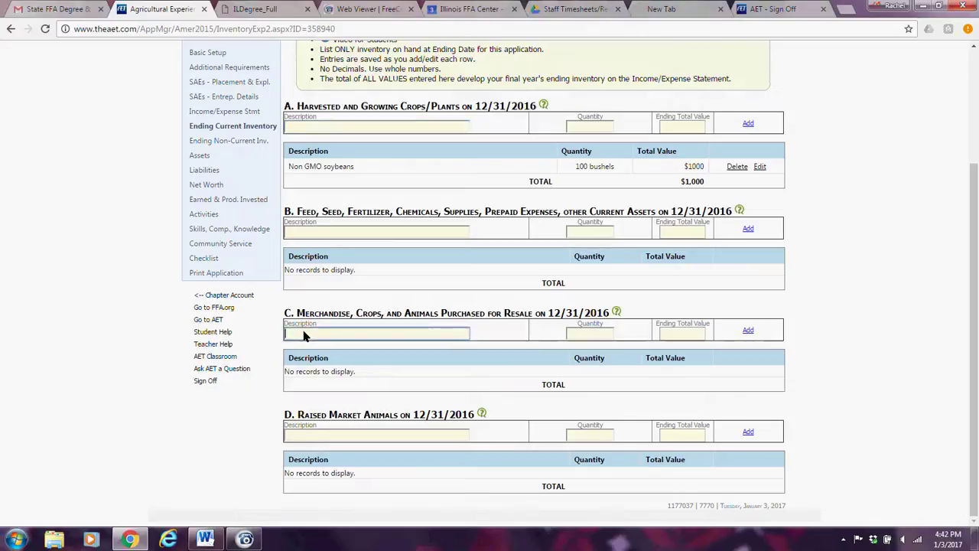
{"action": "type", "text": "2013"}
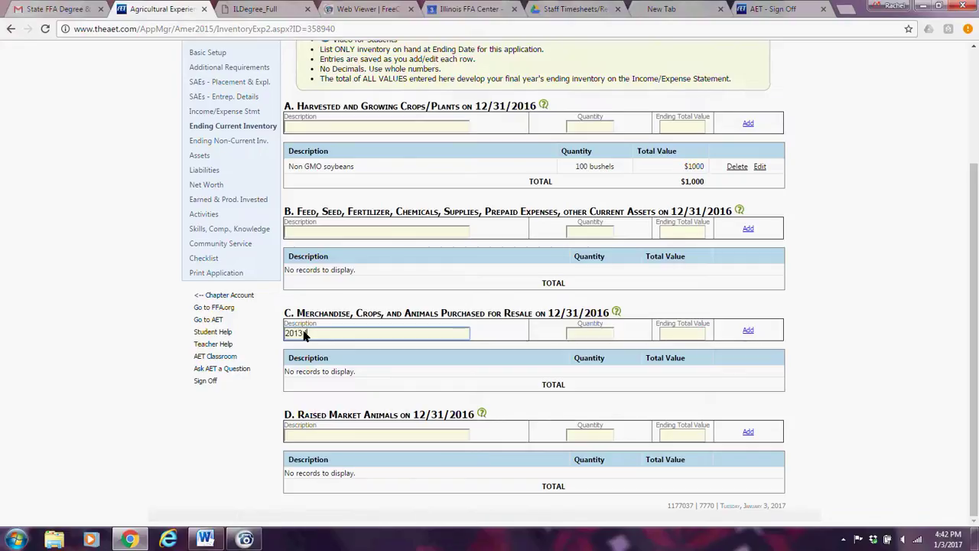
{"action": "type", "text": " lawn mower"}
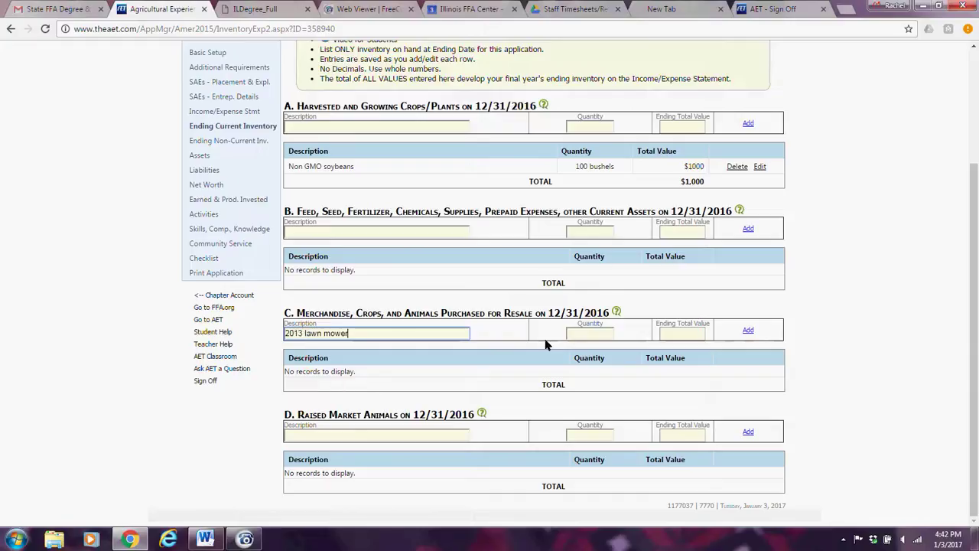
{"action": "left_click", "coordinate": [587, 333]}
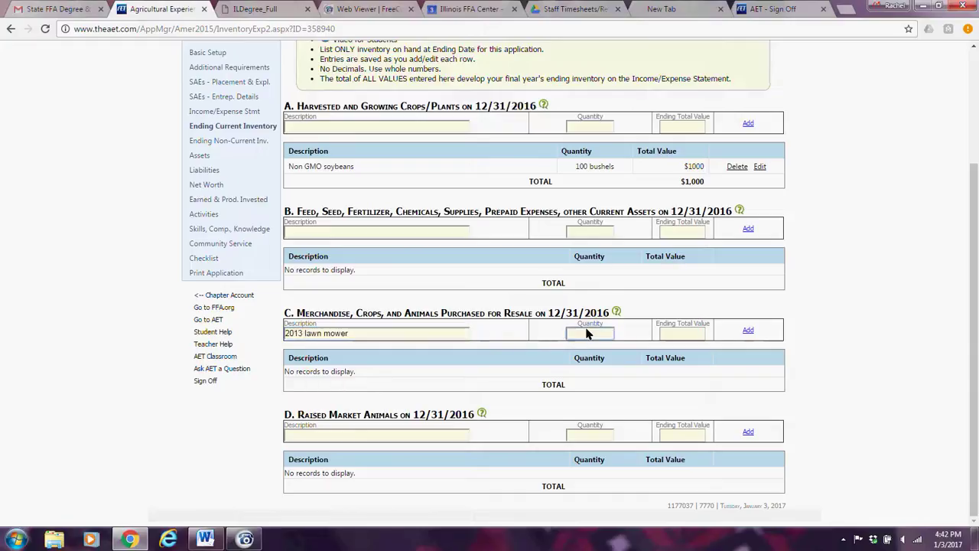
{"action": "type", "text": "1"}
{"action": "left_click", "coordinate": [696, 335]}
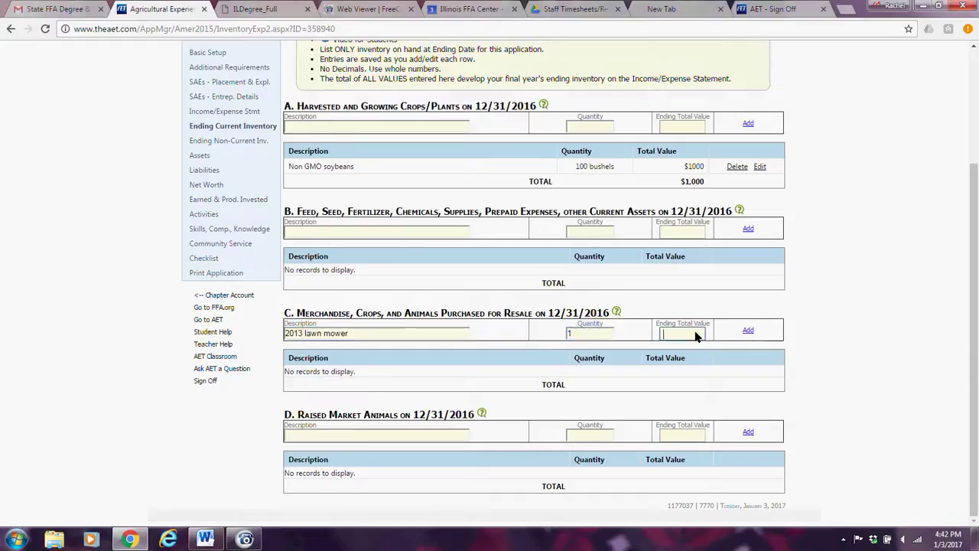
{"action": "type", "text": "3400"}
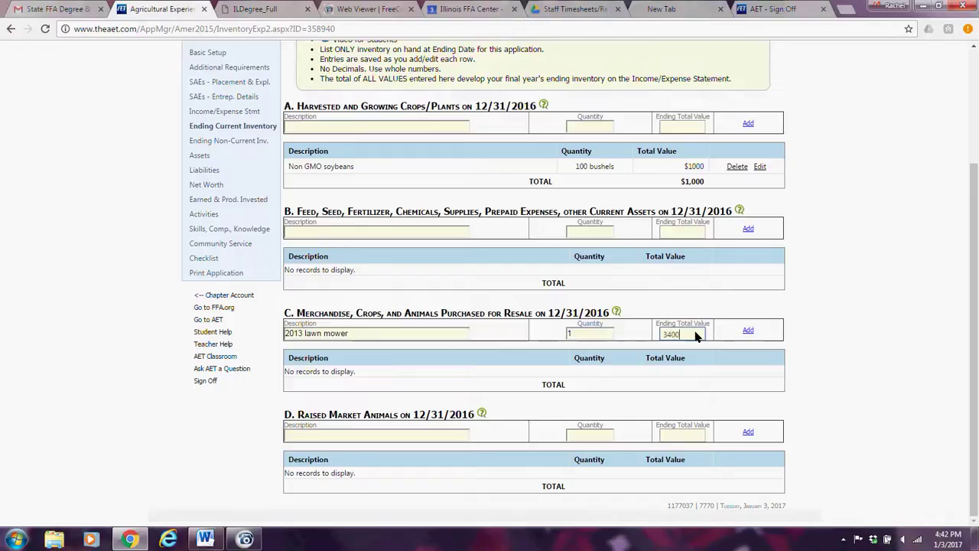
{"action": "type", "text": "."}
{"action": "left_click", "coordinate": [748, 331]}
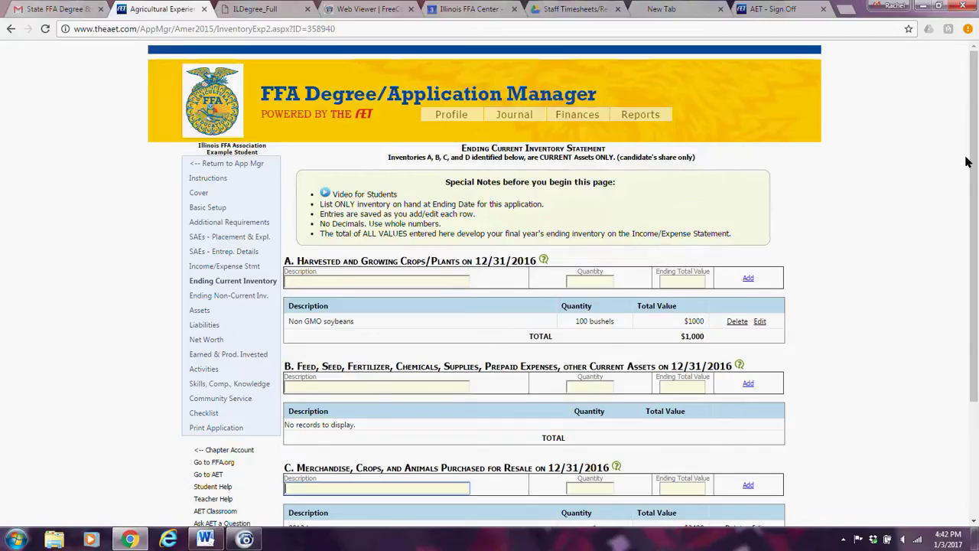
{"action": "left_click_drag", "start_coordinate": [977, 171], "coordinate": [977, 277]}
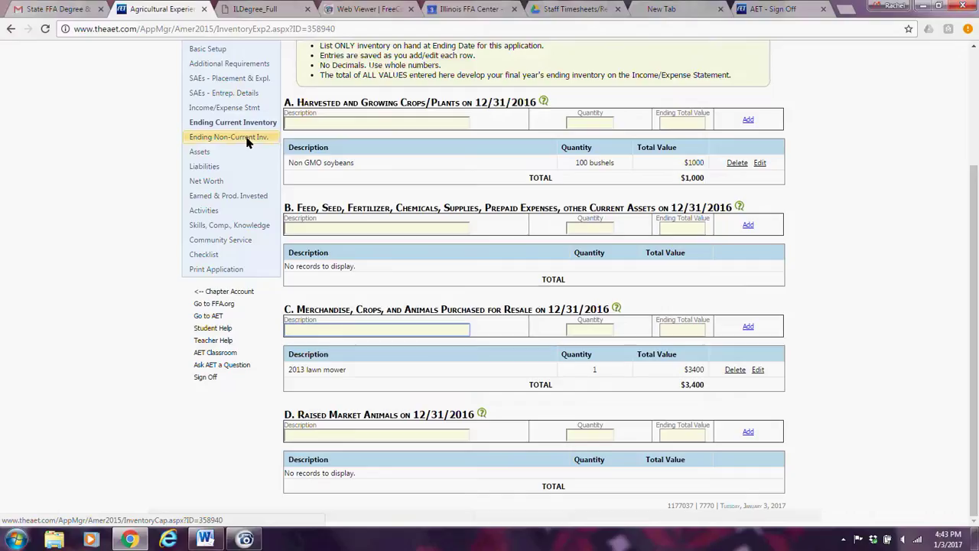
Open Ending Non-Current Inventory and look through its empty sections E through H.
{"action": "left_click", "coordinate": [247, 142]}
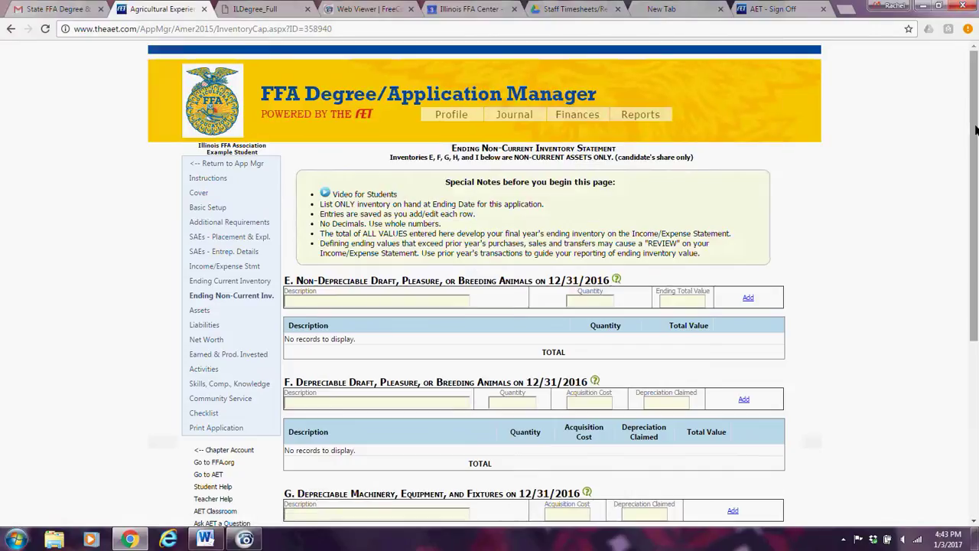
{"action": "left_click_drag", "start_coordinate": [970, 141], "coordinate": [952, 207]}
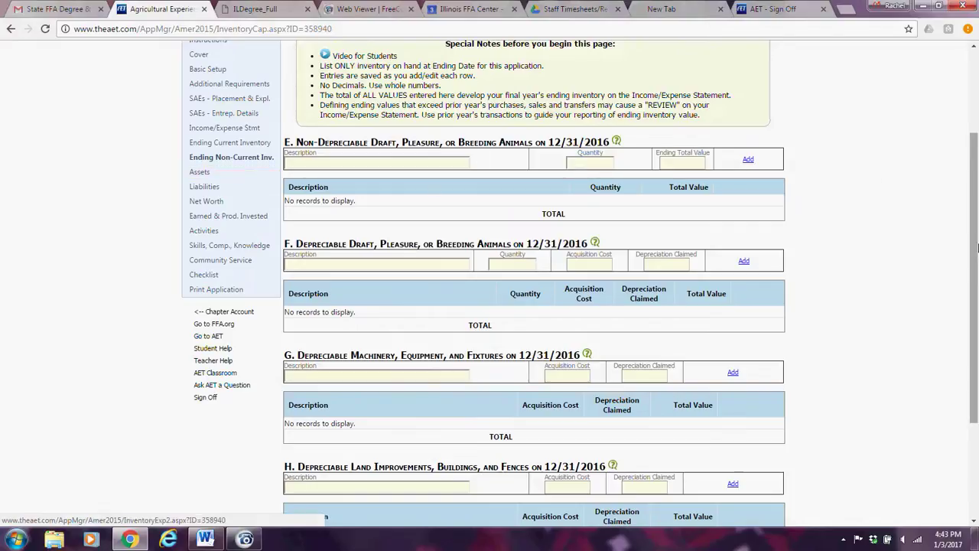
{"action": "left_click_drag", "start_coordinate": [971, 159], "coordinate": [977, 99]}
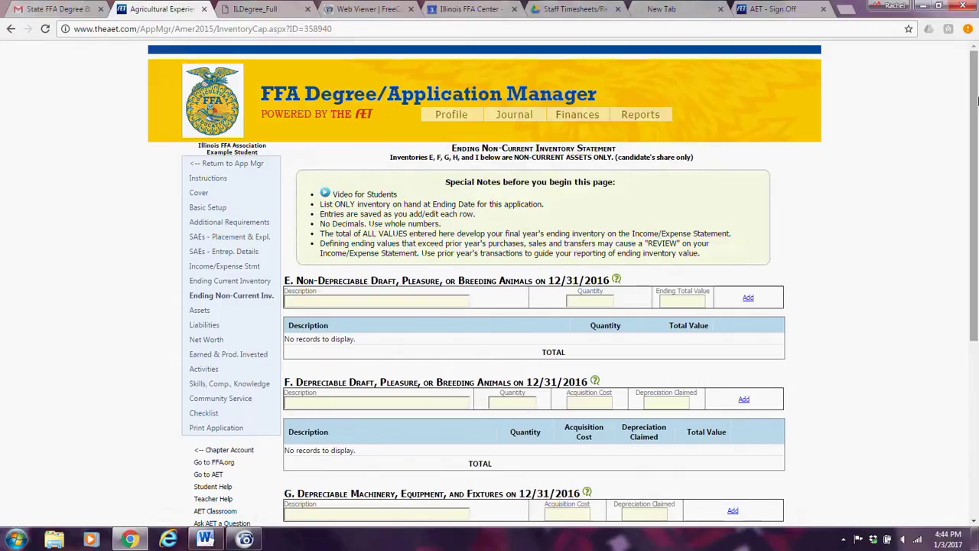
Open the Assets balance sheet and view the $9,900 total assets at the ending date.
{"action": "left_click", "coordinate": [194, 312]}
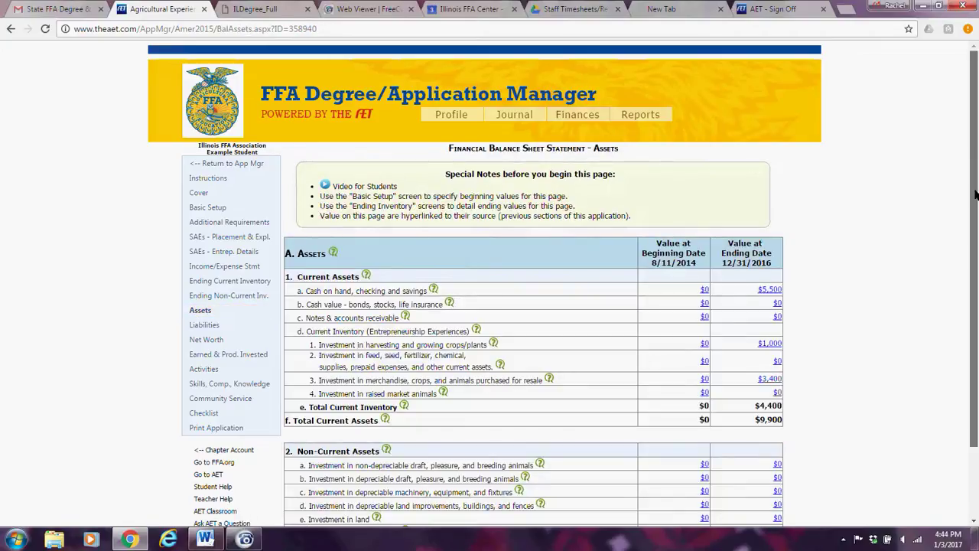
{"action": "left_click_drag", "start_coordinate": [976, 195], "coordinate": [977, 322]}
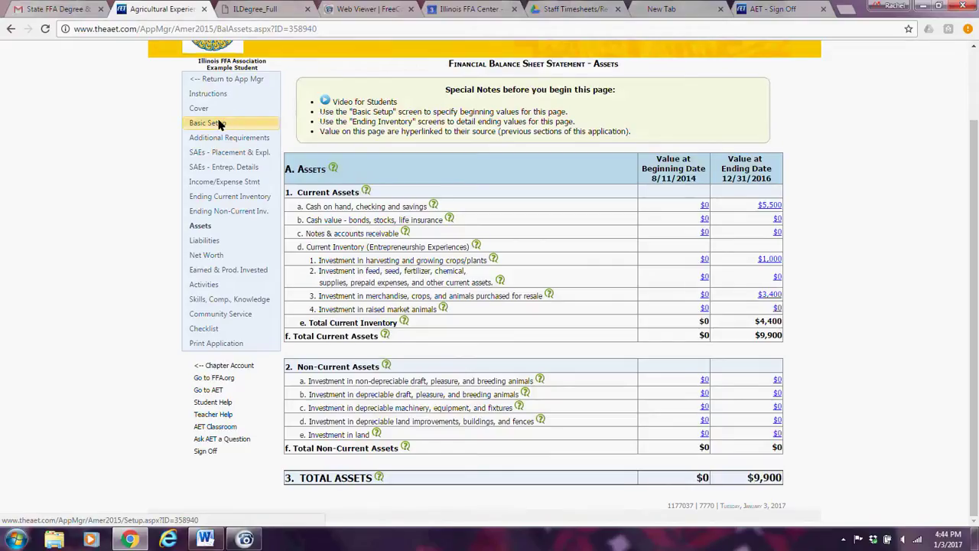
In Basic Setup, set cash on hand to $2,500 at the beginning and $5,000 at the end.
{"action": "left_click", "coordinate": [218, 124]}
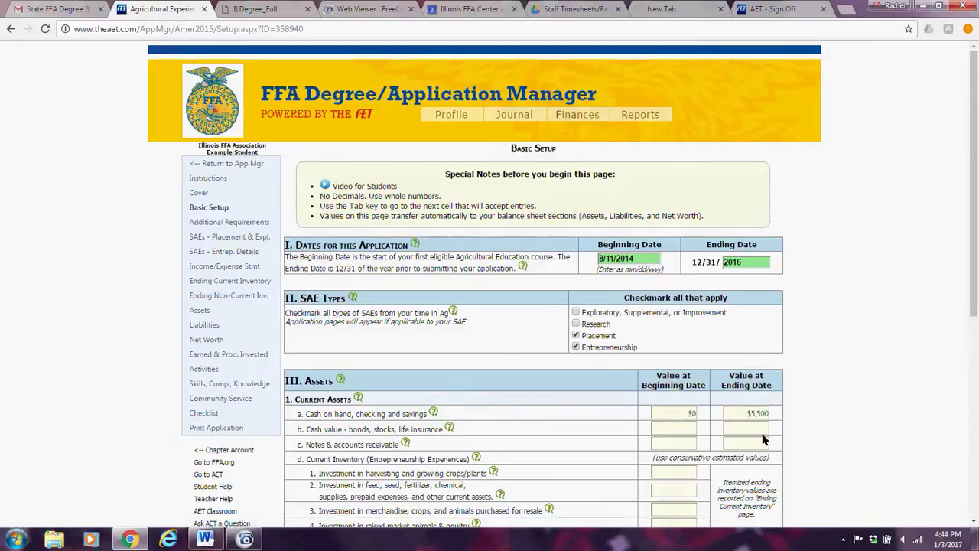
{"action": "left_click", "coordinate": [687, 414]}
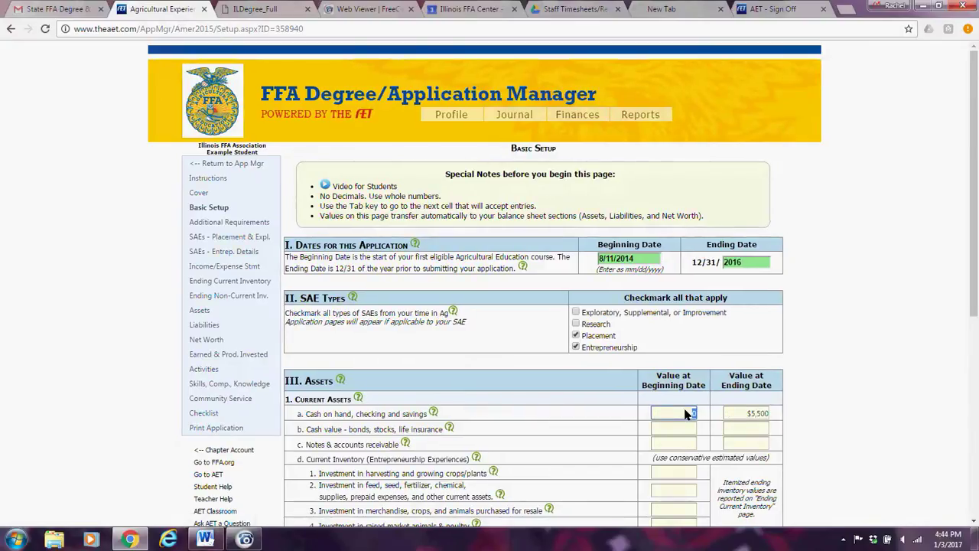
{"action": "type", "text": "0"}
{"action": "key", "text": "Tab"}
{"action": "type", "text": "0"}
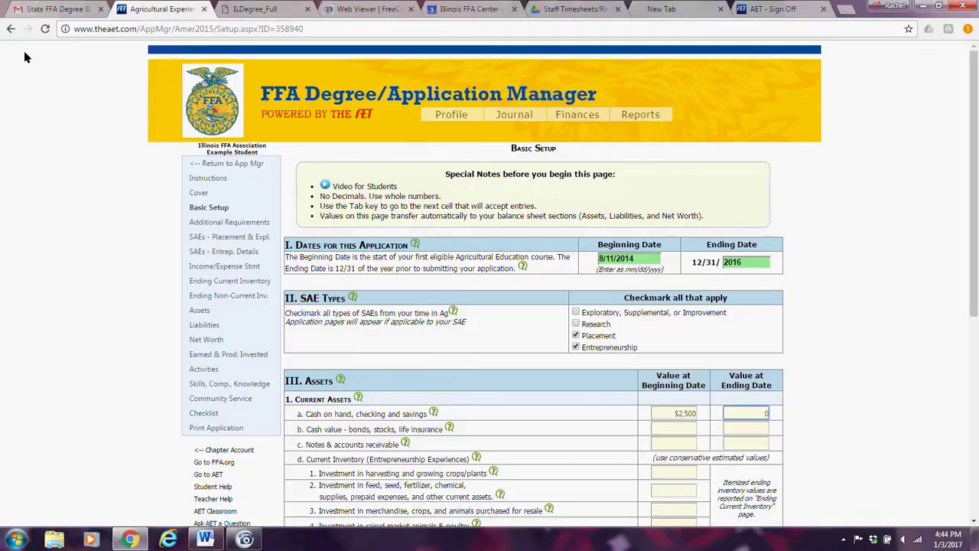
{"action": "left_click", "coordinate": [477, 401]}
{"action": "left_click", "coordinate": [662, 427]}
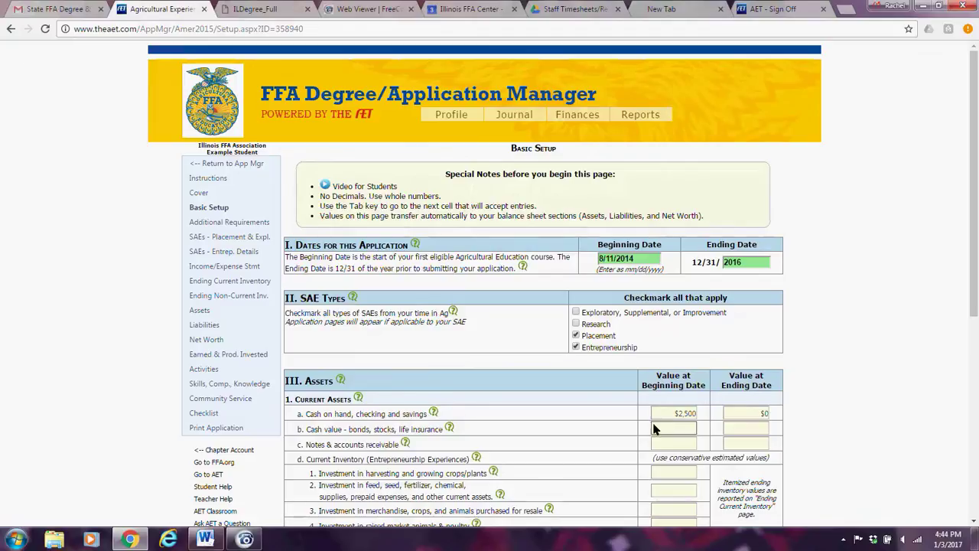
{"action": "left_click", "coordinate": [761, 414]}
{"action": "double_click", "coordinate": [761, 414]}
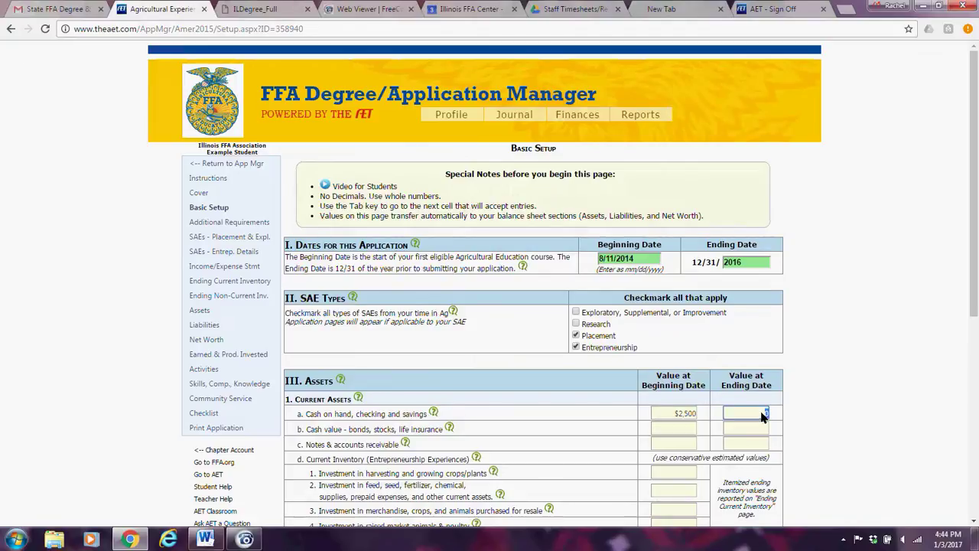
{"action": "type", "text": "5000"}
{"action": "key", "text": "Tab"}
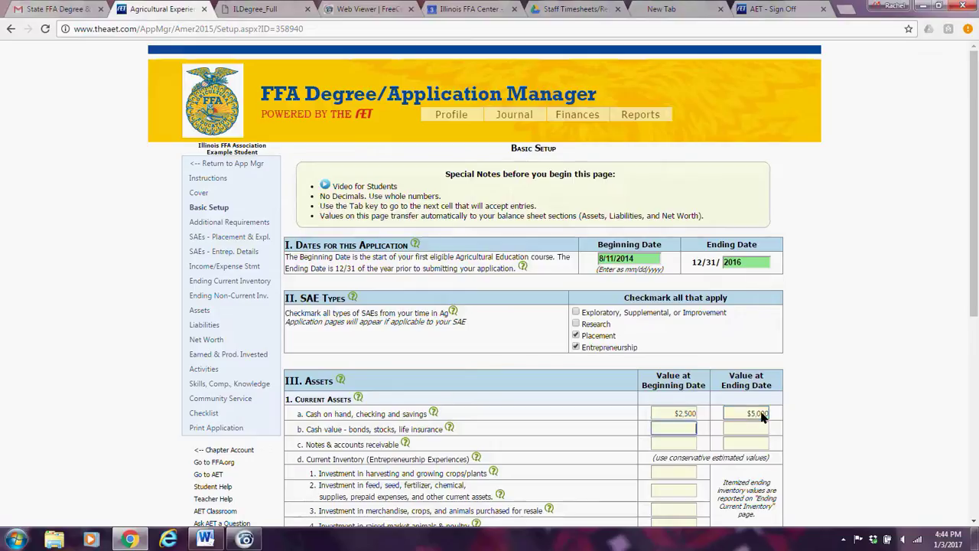
Enter $0 for beginning and ending cash value and for receivables.
{"action": "key", "text": "Tab"}
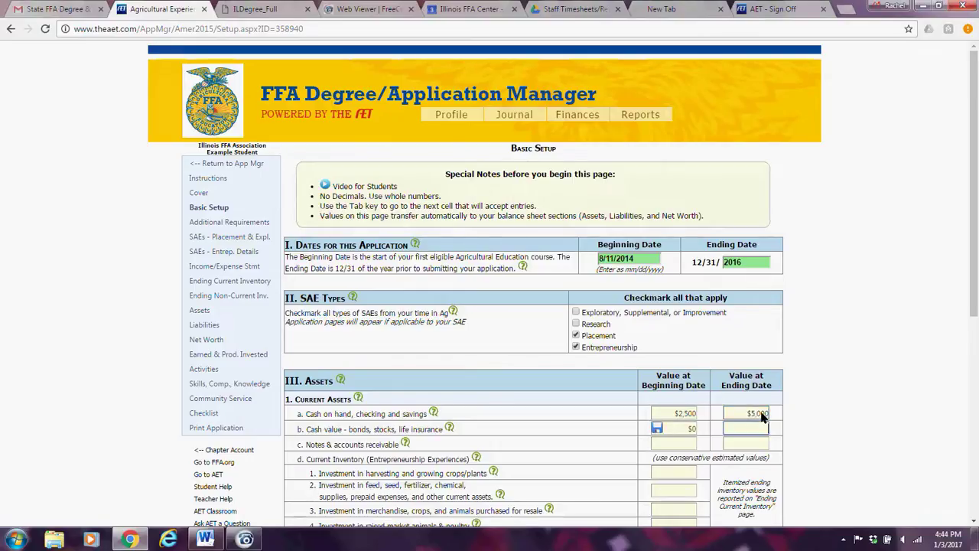
{"action": "key", "text": "Tab"}
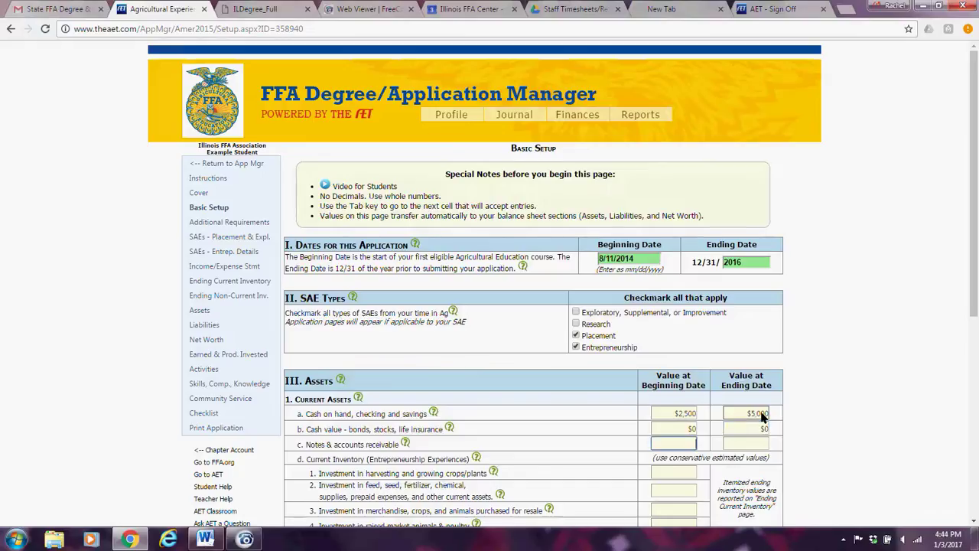
{"action": "type", "text": "0"}
{"action": "key", "text": "Tab"}
{"action": "type", "text": "0"}
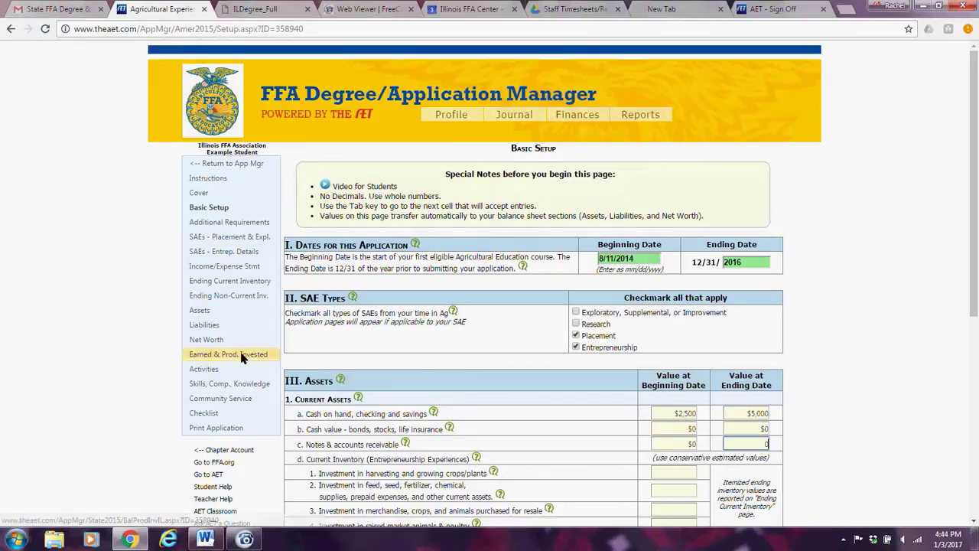
Check the Assets balance sheet shows $9,400 ending total assets, then return to Basic Setup.
{"action": "left_click", "coordinate": [205, 310]}
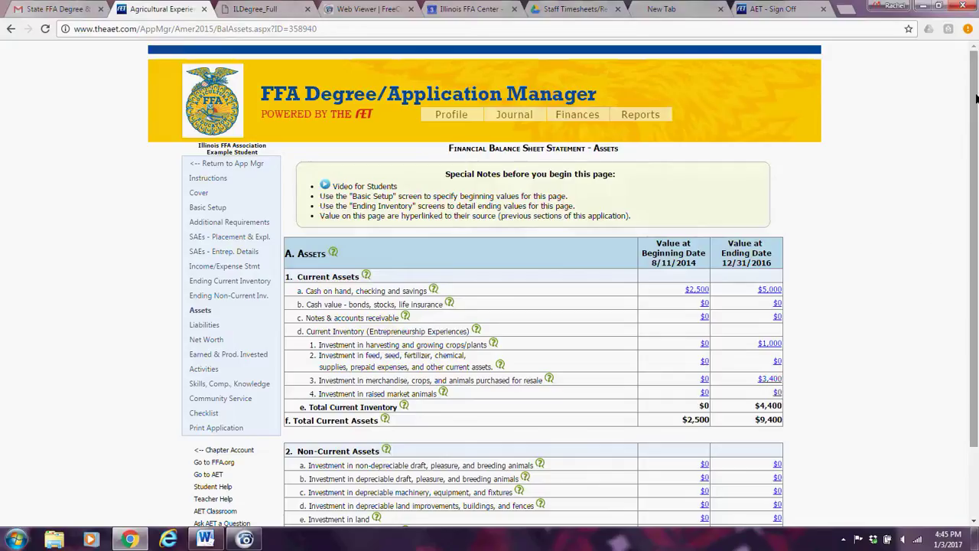
{"action": "left_click_drag", "start_coordinate": [975, 97], "coordinate": [972, 162]}
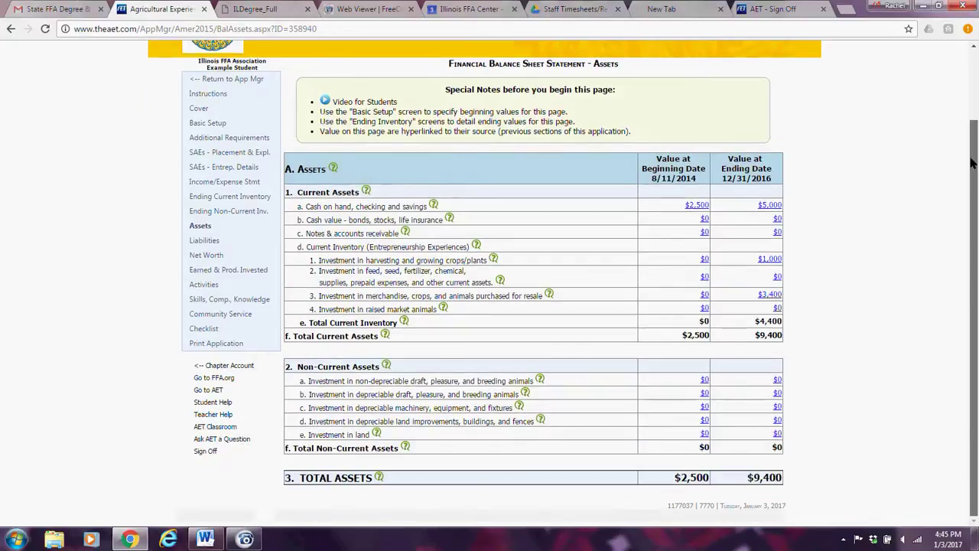
{"action": "left_click_drag", "start_coordinate": [972, 162], "coordinate": [971, 118]}
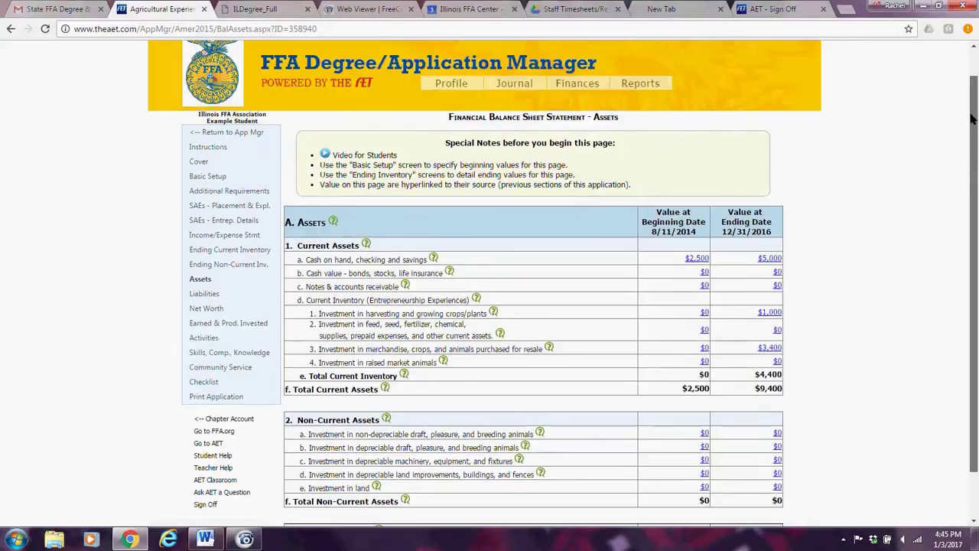
{"action": "key", "text": "alt+Left"}
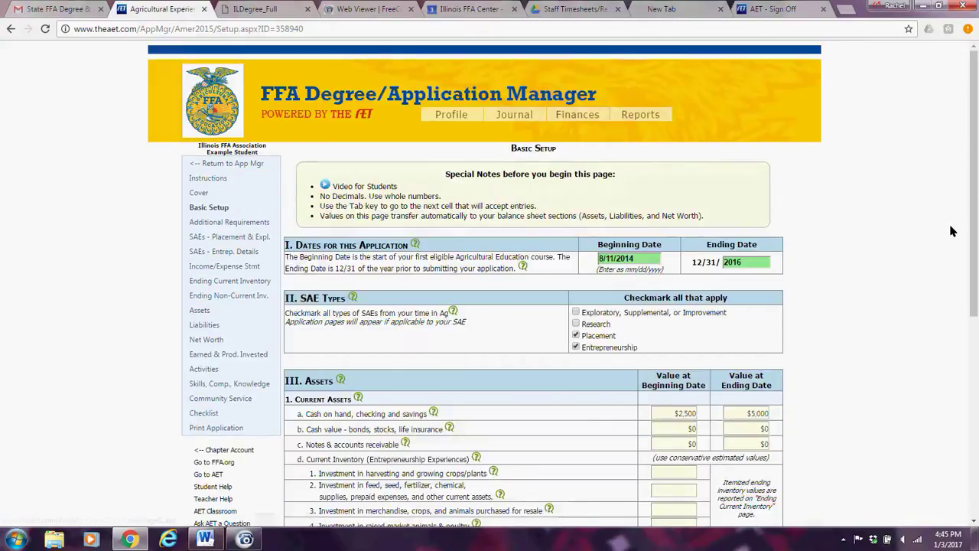
Enter $50 in cash gifts and $300 in Ag-related sources of cash under personal cash income.
{"action": "scroll", "coordinate": [978, 280], "scroll_direction": "down", "scroll_amount": 3}
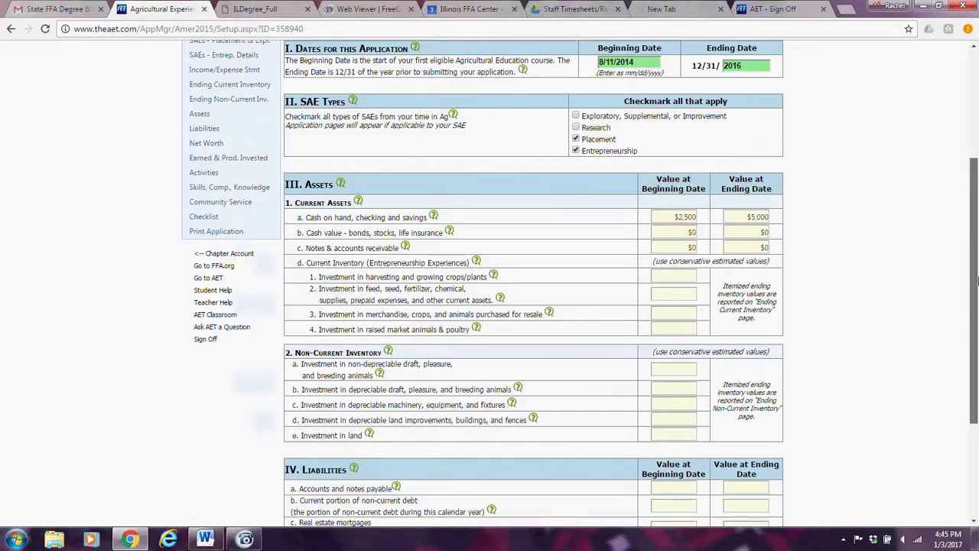
{"action": "left_click_drag", "start_coordinate": [978, 281], "coordinate": [977, 410]}
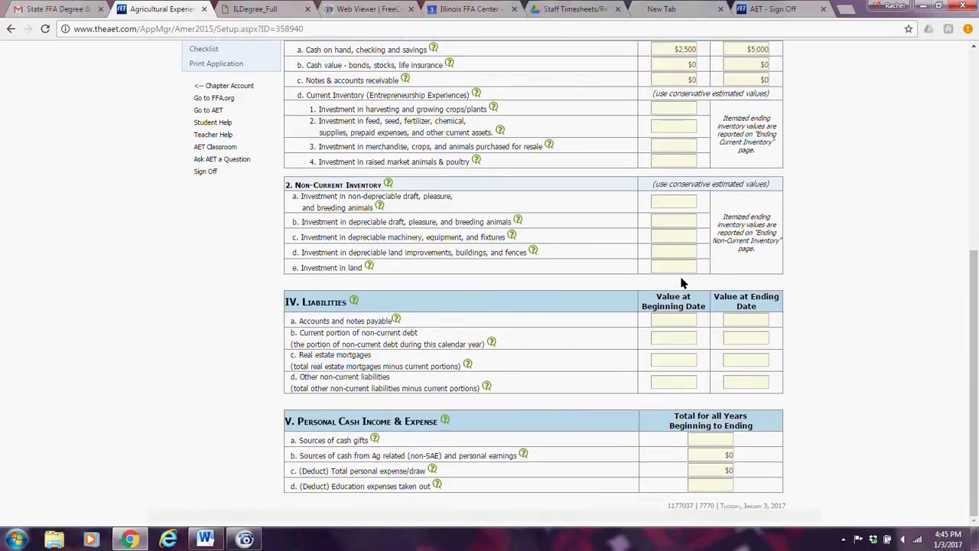
{"action": "left_click", "coordinate": [675, 319]}
{"action": "left_click", "coordinate": [727, 453]}
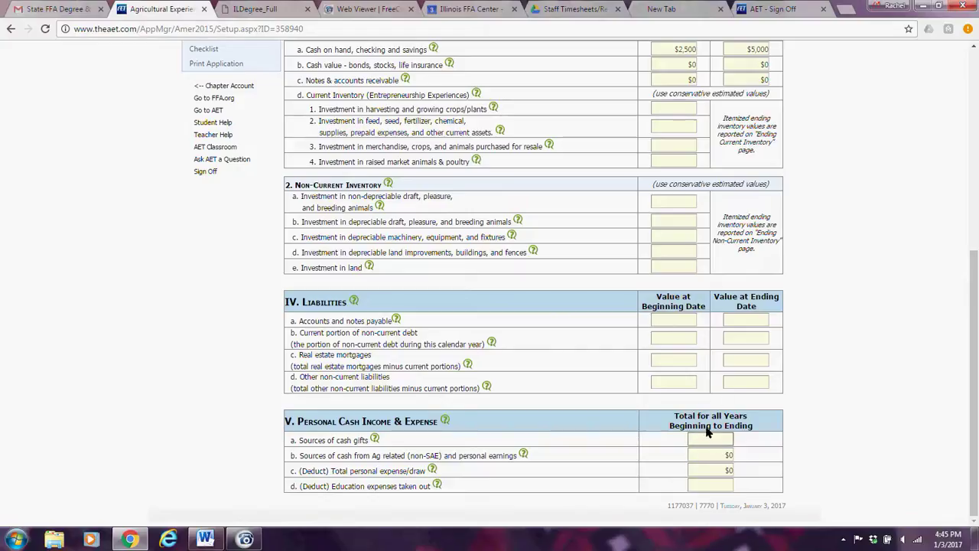
{"action": "left_click", "coordinate": [710, 442]}
{"action": "type", "text": "50"}
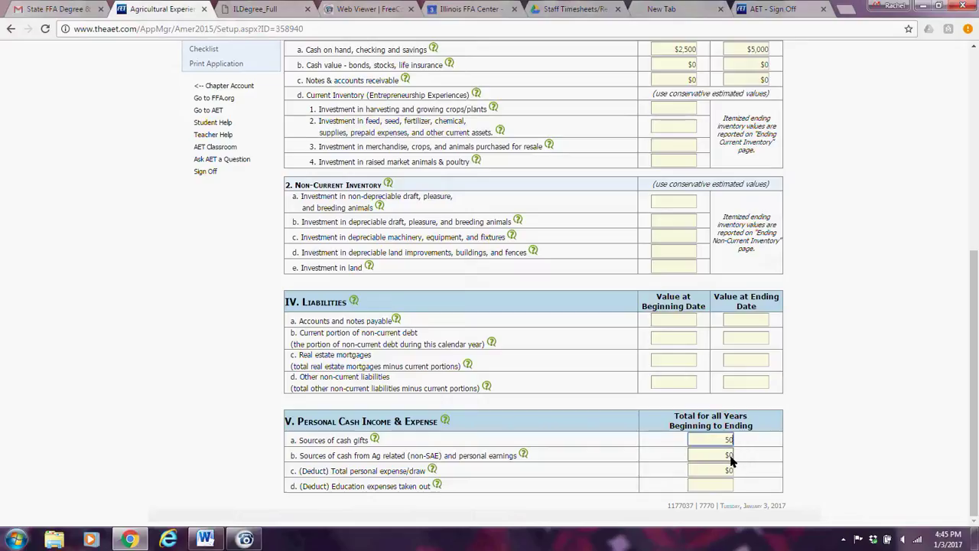
{"action": "left_click", "coordinate": [731, 457]}
{"action": "type", "text": "300"}
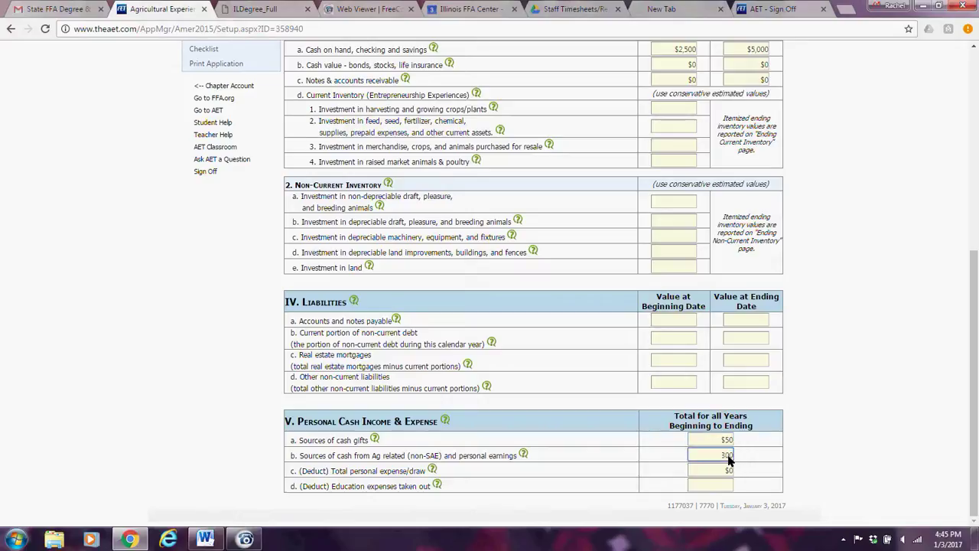
{"action": "left_click", "coordinate": [725, 468]}
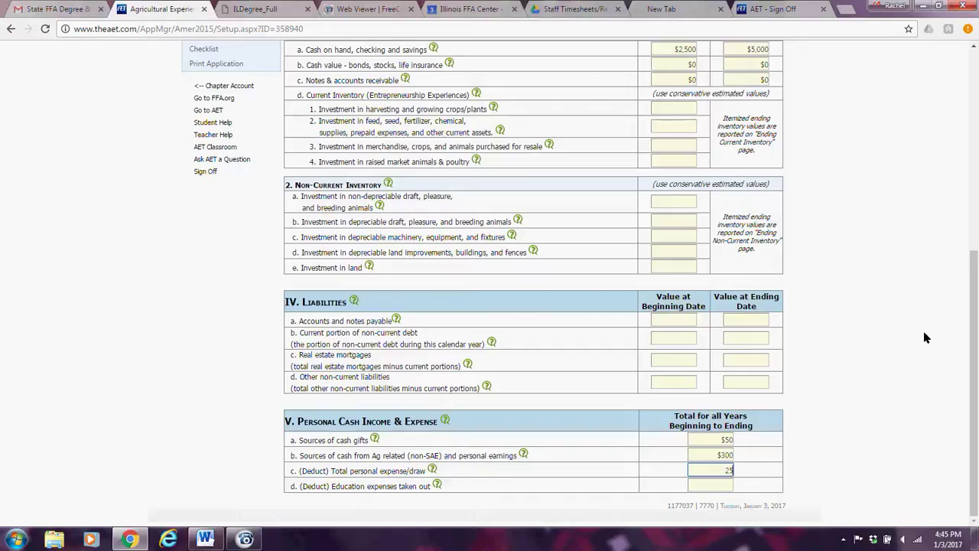
{"action": "left_click_drag", "start_coordinate": [976, 314], "coordinate": [977, 68]}
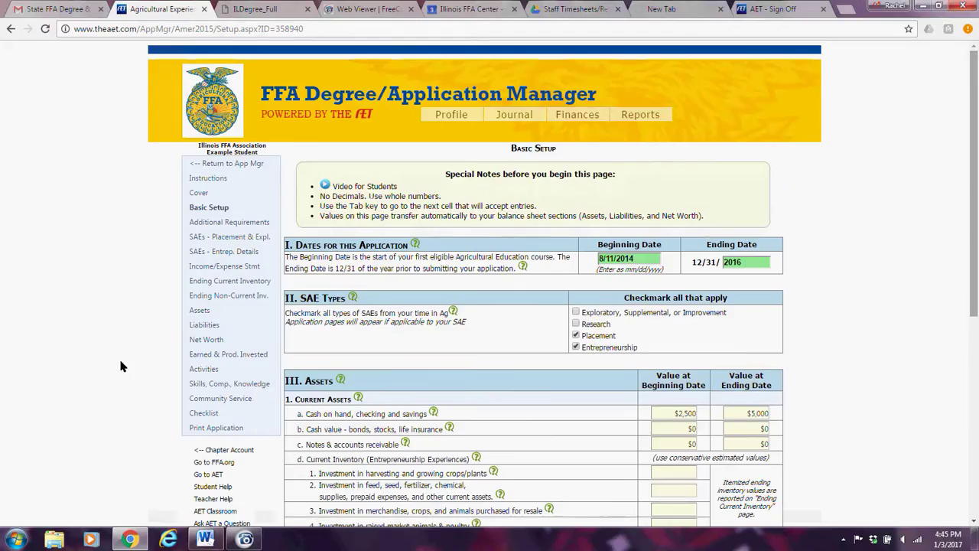
Step through the Assets and Liabilities balance sheets to the Net Worth statement.
{"action": "left_click", "coordinate": [210, 311]}
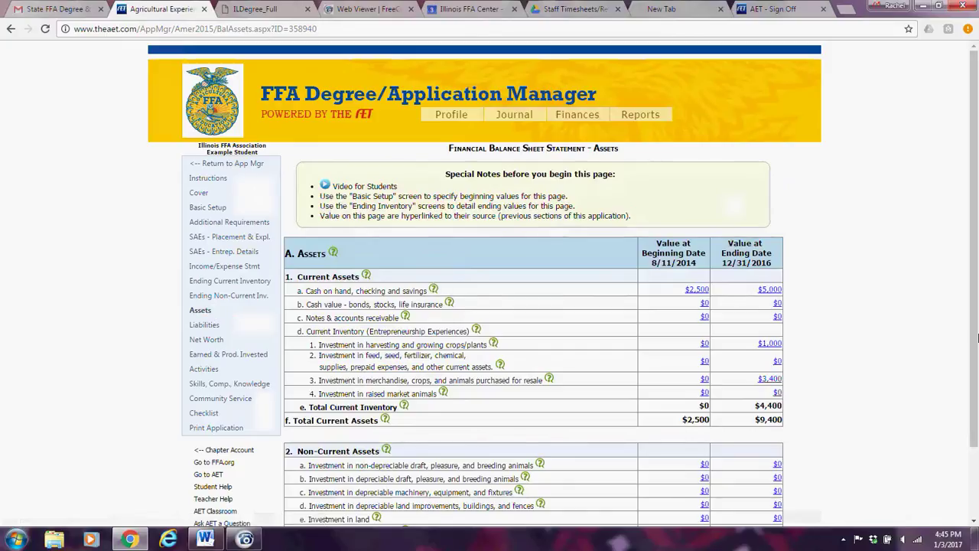
{"action": "left_click_drag", "start_coordinate": [976, 256], "coordinate": [977, 362]}
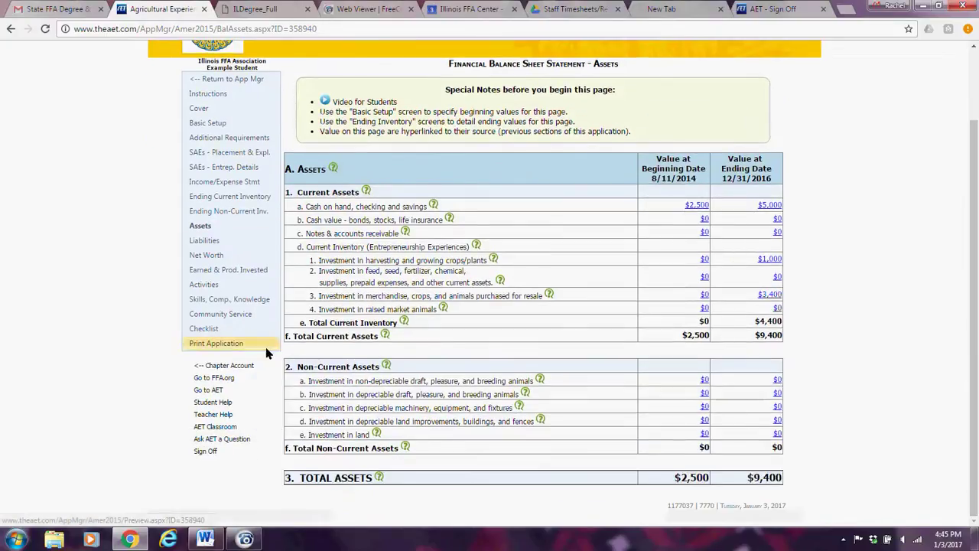
{"action": "left_click", "coordinate": [205, 242]}
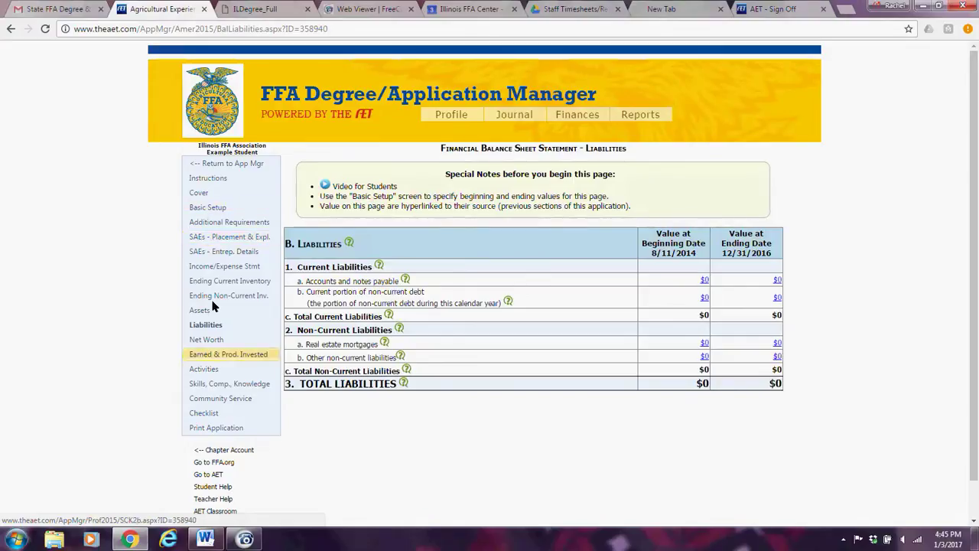
{"action": "left_click", "coordinate": [211, 342]}
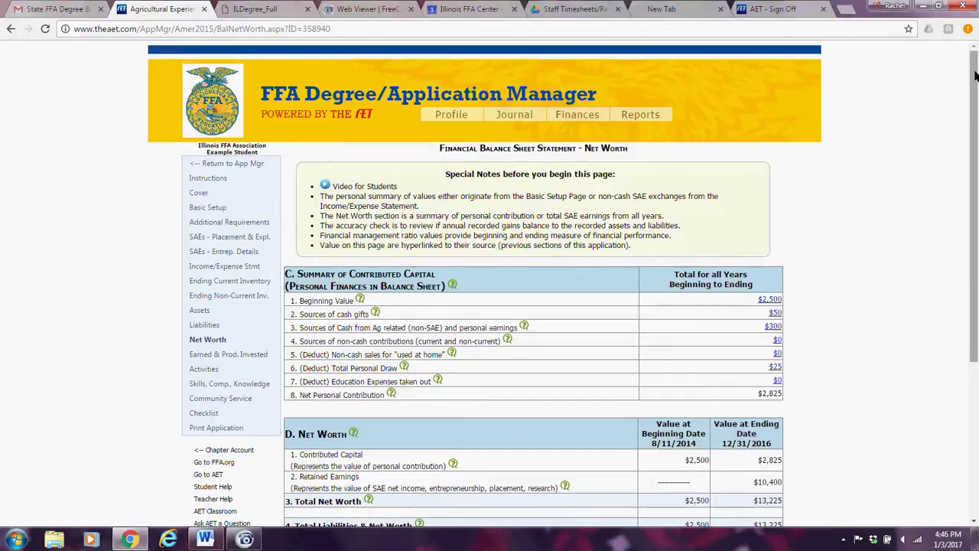
{"action": "left_click_drag", "start_coordinate": [975, 75], "coordinate": [977, 80]}
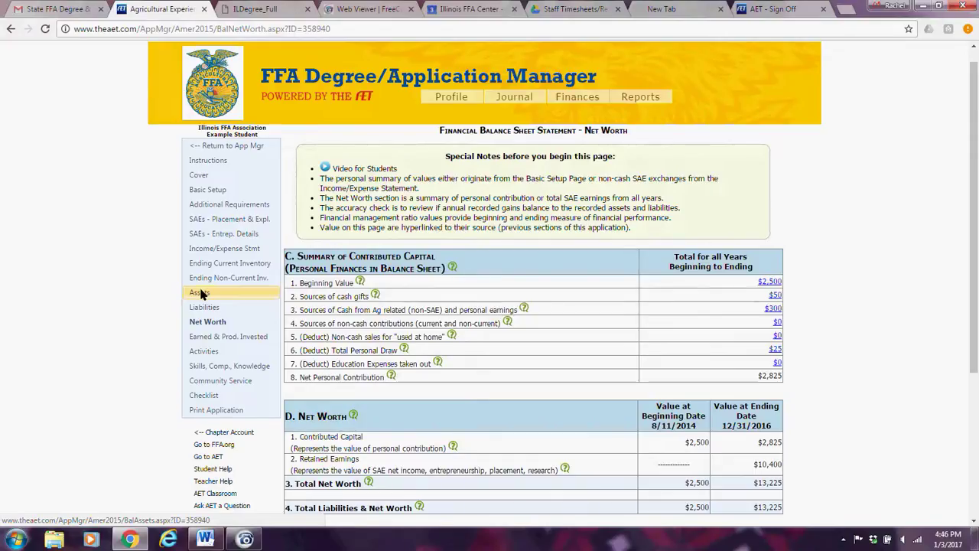
Revisit Assets and Liabilities, then scroll Net Worth to its $13,225 total and not-balanced check.
{"action": "left_click", "coordinate": [201, 293]}
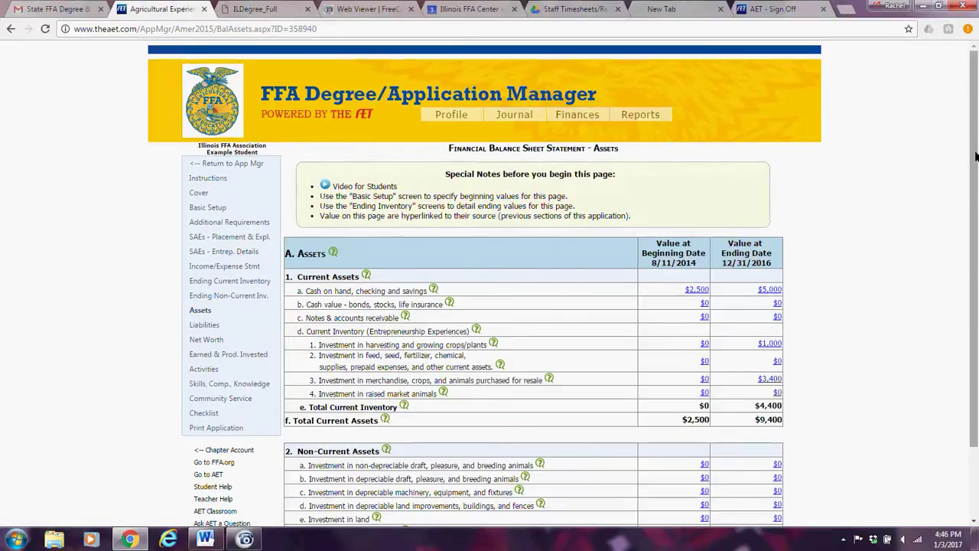
{"action": "scroll", "coordinate": [977, 229], "scroll_direction": "down", "scroll_amount": 1}
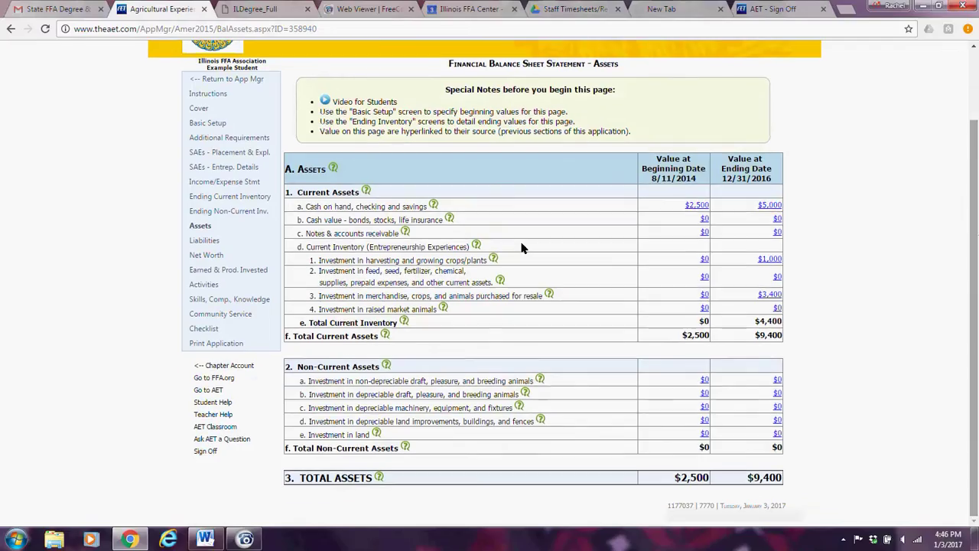
{"action": "left_click", "coordinate": [202, 240]}
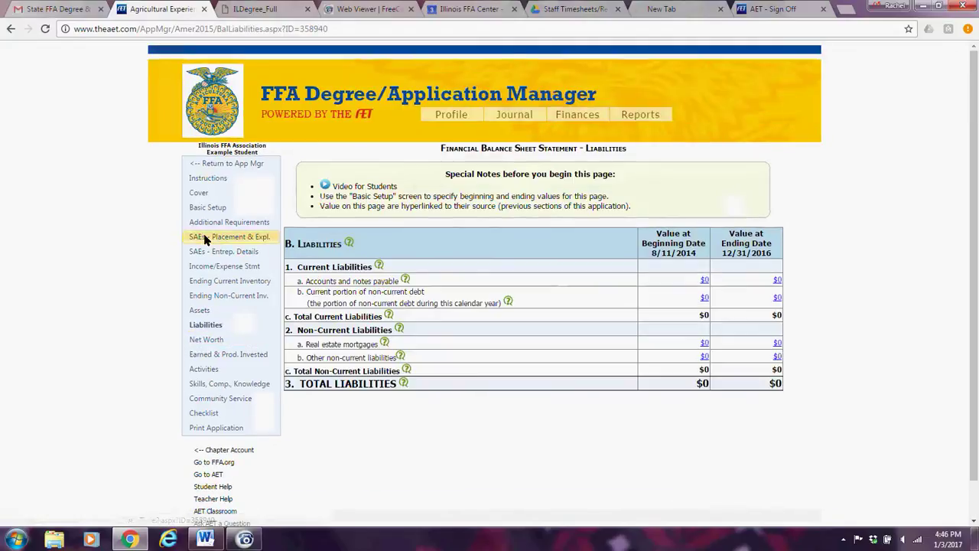
{"action": "left_click", "coordinate": [205, 345]}
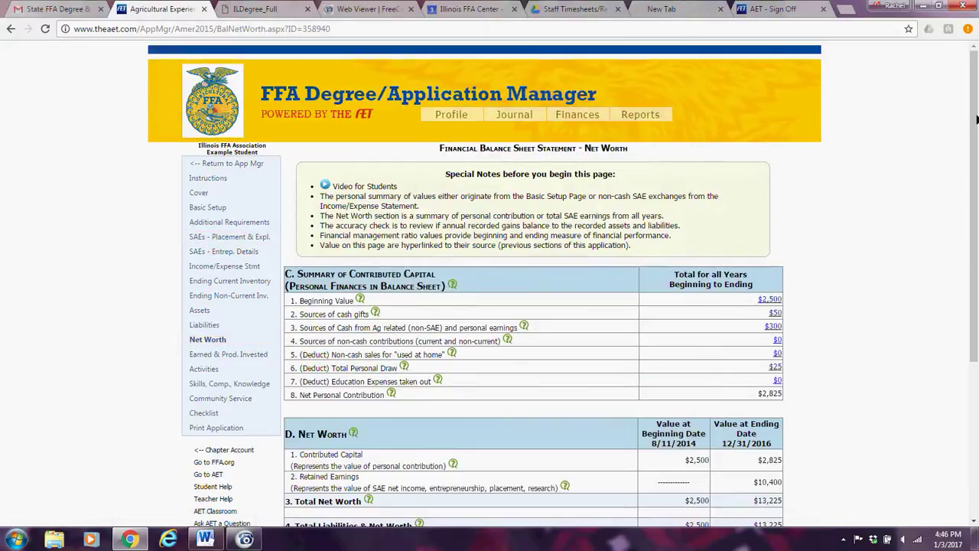
{"action": "scroll", "coordinate": [976, 118], "scroll_direction": "down", "scroll_amount": 2}
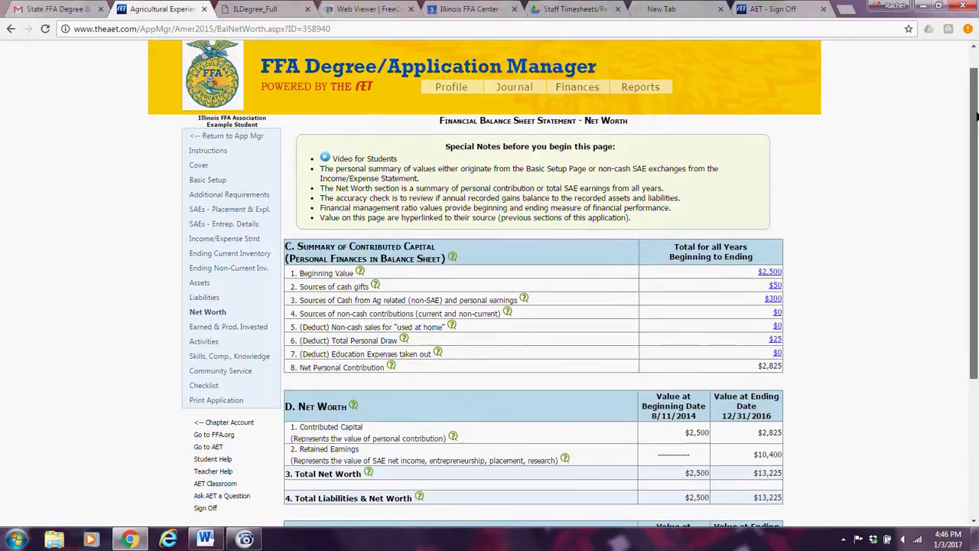
{"action": "left_click_drag", "start_coordinate": [976, 114], "coordinate": [976, 209]}
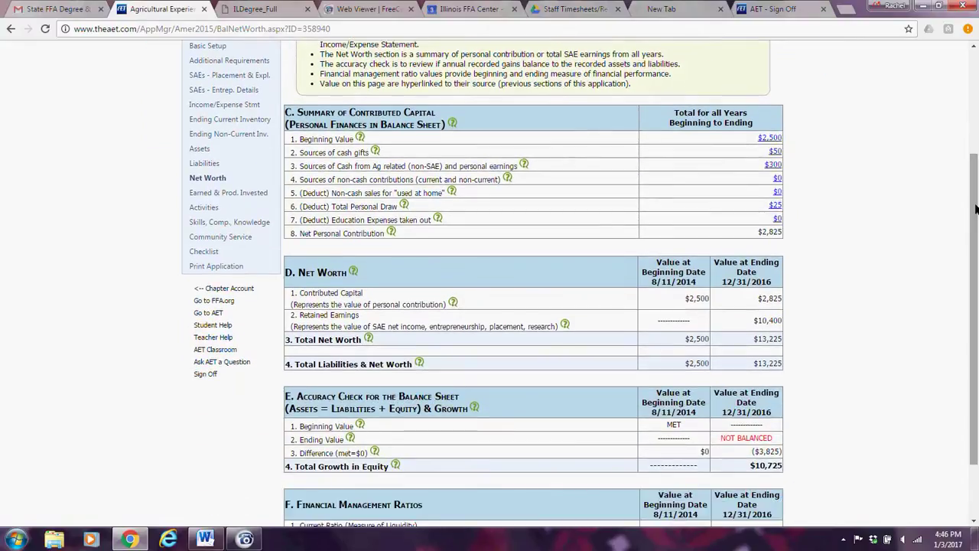
{"action": "left_click_drag", "start_coordinate": [976, 209], "coordinate": [976, 250]}
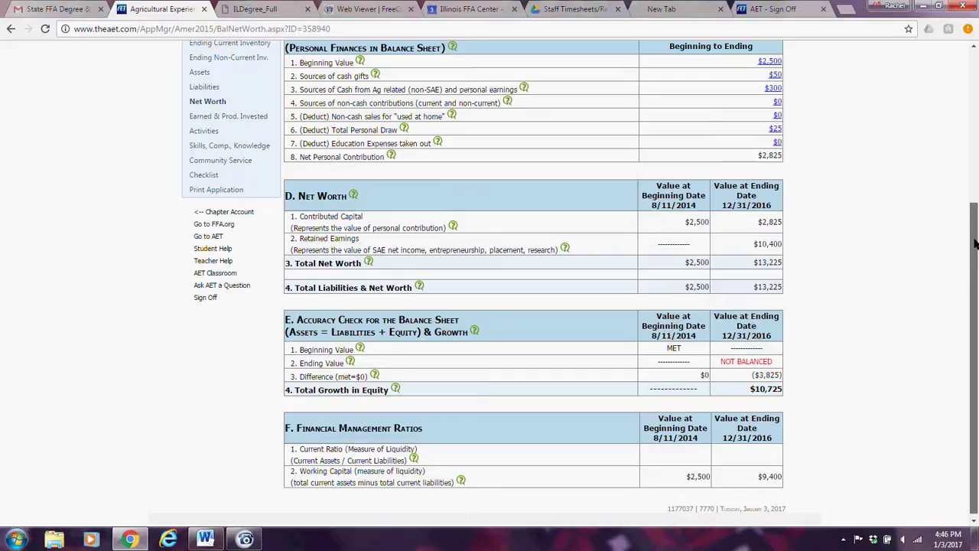
{"action": "left_click_drag", "start_coordinate": [976, 243], "coordinate": [975, 207]}
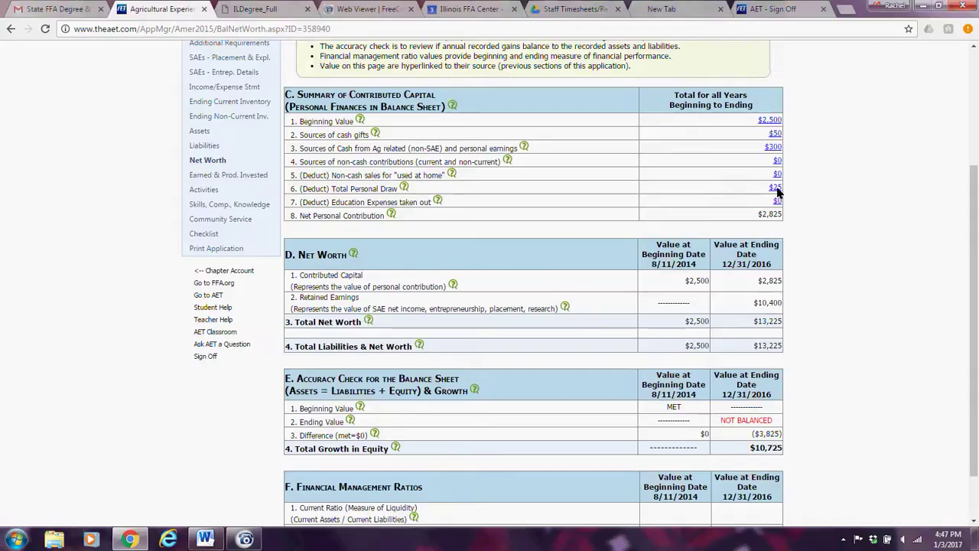
{"action": "mouse_move", "coordinate": [454, 285]}
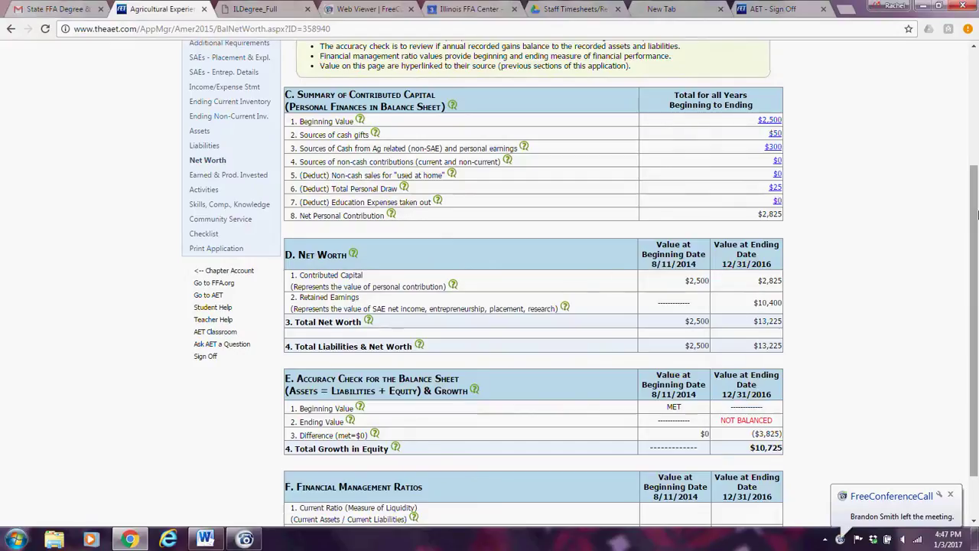
{"action": "left_click_drag", "start_coordinate": [976, 203], "coordinate": [964, 142]}
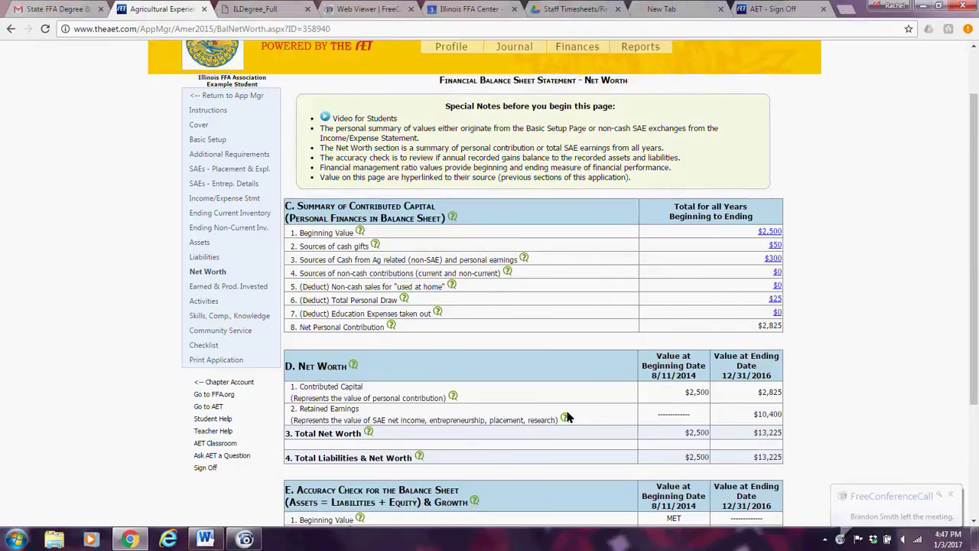
{"action": "mouse_move", "coordinate": [566, 419]}
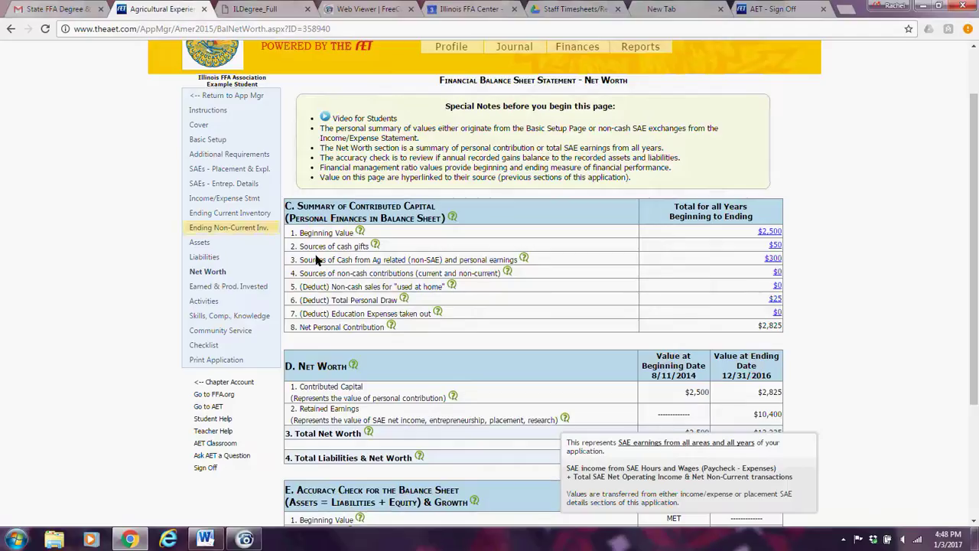
{"action": "left_click", "coordinate": [214, 171]}
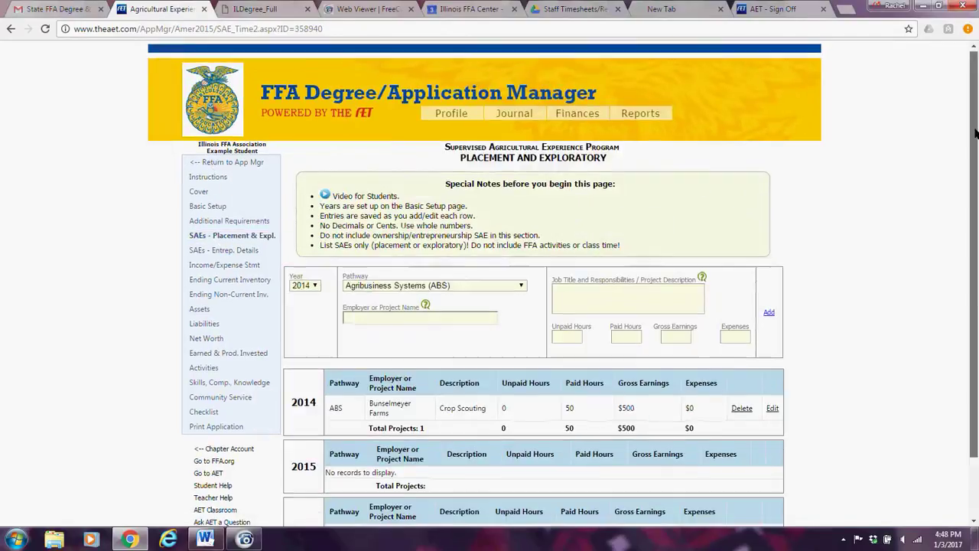
{"action": "scroll", "coordinate": [658, 384], "scroll_direction": "down", "scroll_amount": 1}
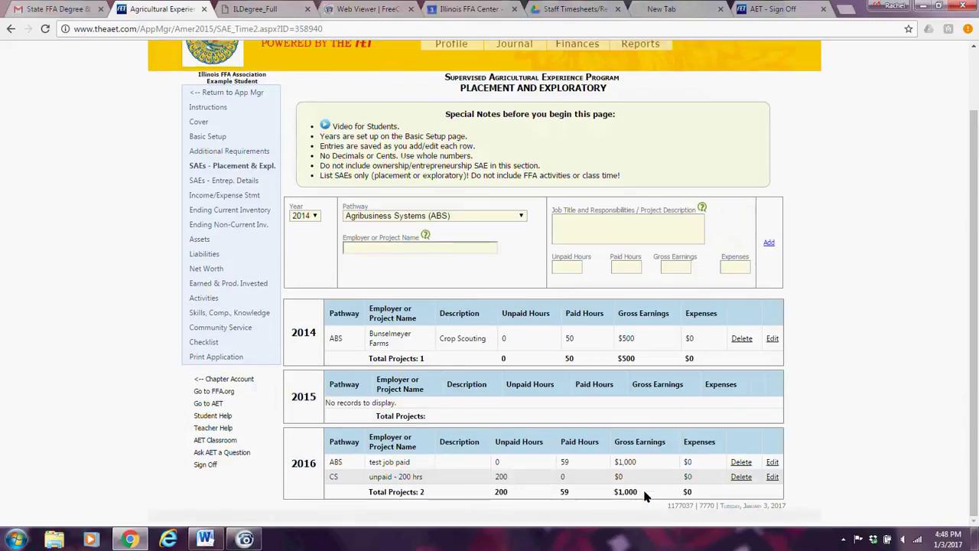
{"action": "left_click", "coordinate": [236, 196]}
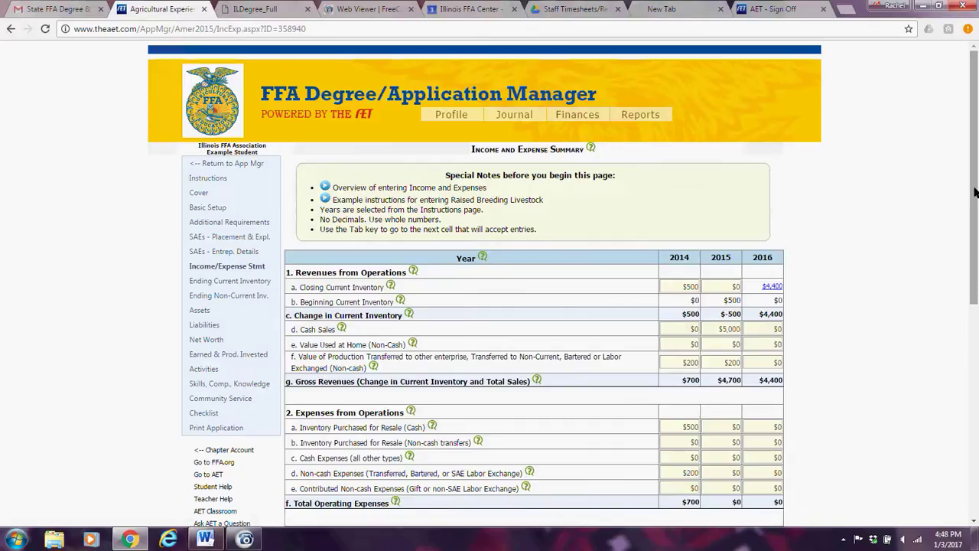
{"action": "left_click_drag", "start_coordinate": [973, 220], "coordinate": [976, 446]}
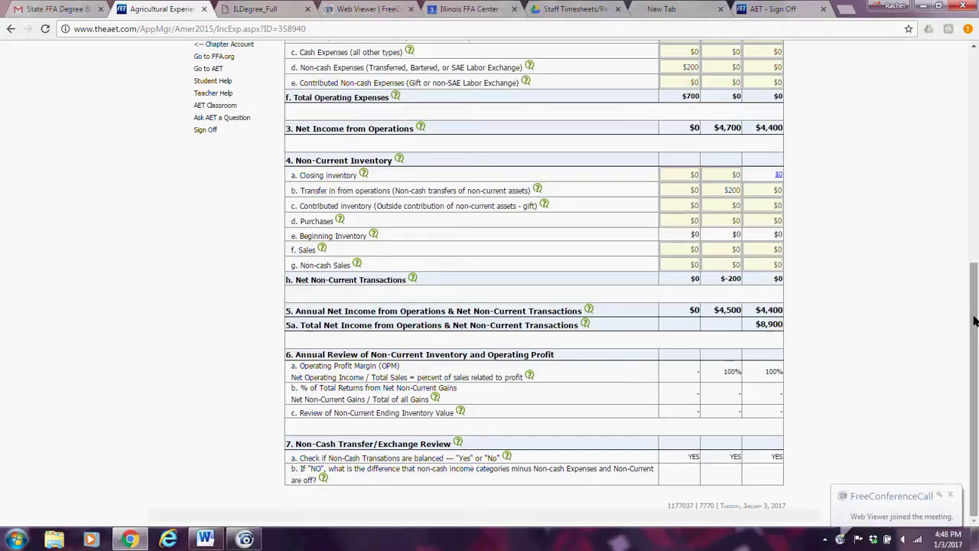
{"action": "scroll", "coordinate": [961, 236], "scroll_direction": "up", "scroll_amount": 2}
{"action": "scroll", "coordinate": [961, 236], "scroll_direction": "up", "scroll_amount": 3}
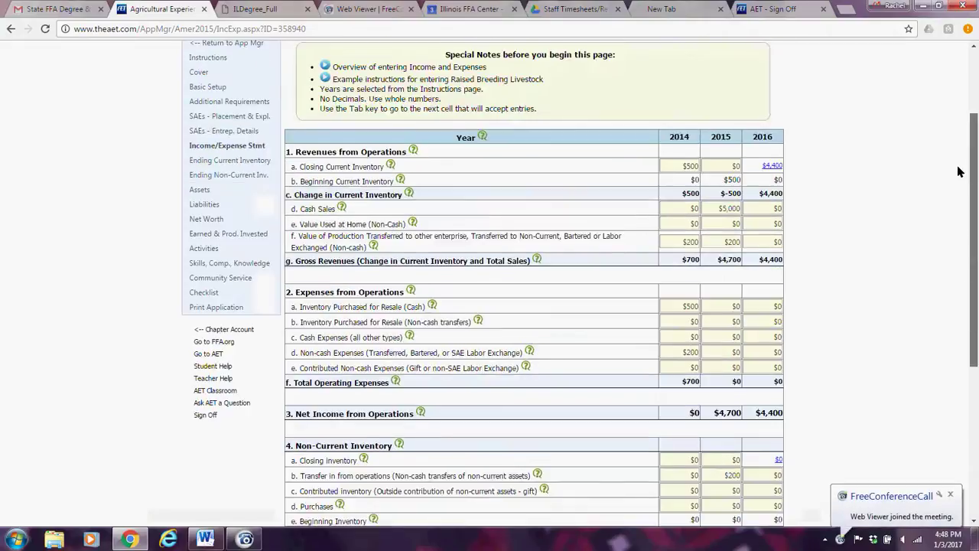
{"action": "left_click", "coordinate": [203, 339]}
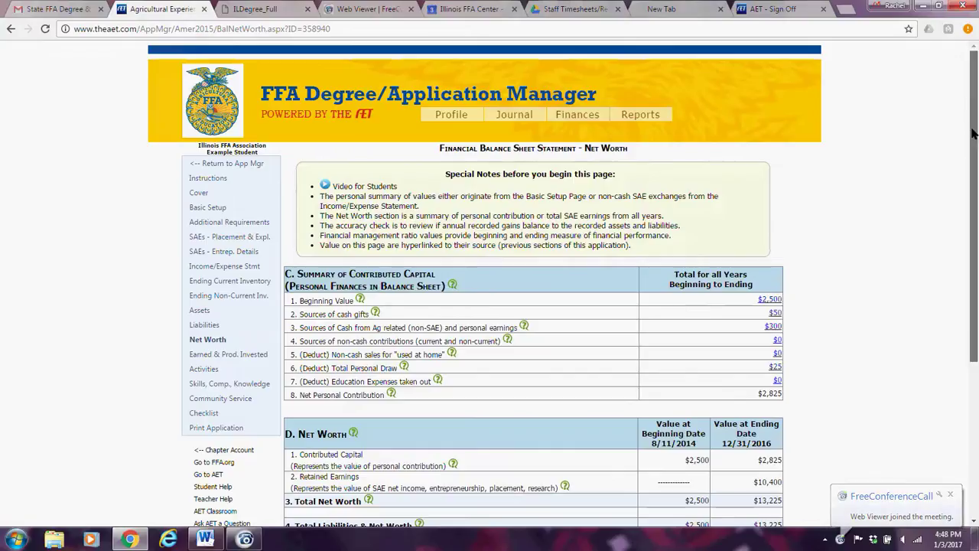
Scroll the Net Worth statement's not-balanced check, ($3,825) difference and $10,725 equity growth, then return to top.
{"action": "left_click_drag", "start_coordinate": [973, 134], "coordinate": [977, 250]}
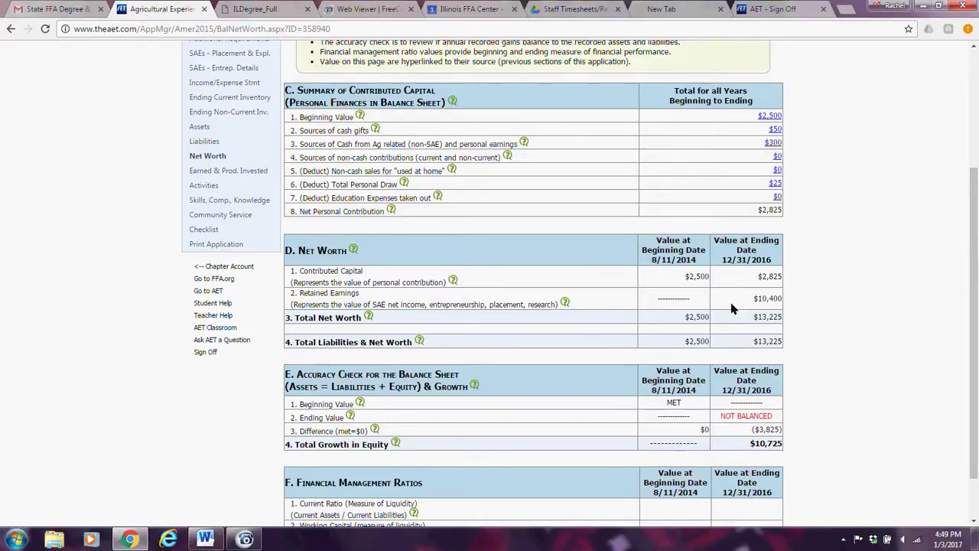
{"action": "scroll", "coordinate": [976, 233], "scroll_direction": "down", "scroll_amount": 2}
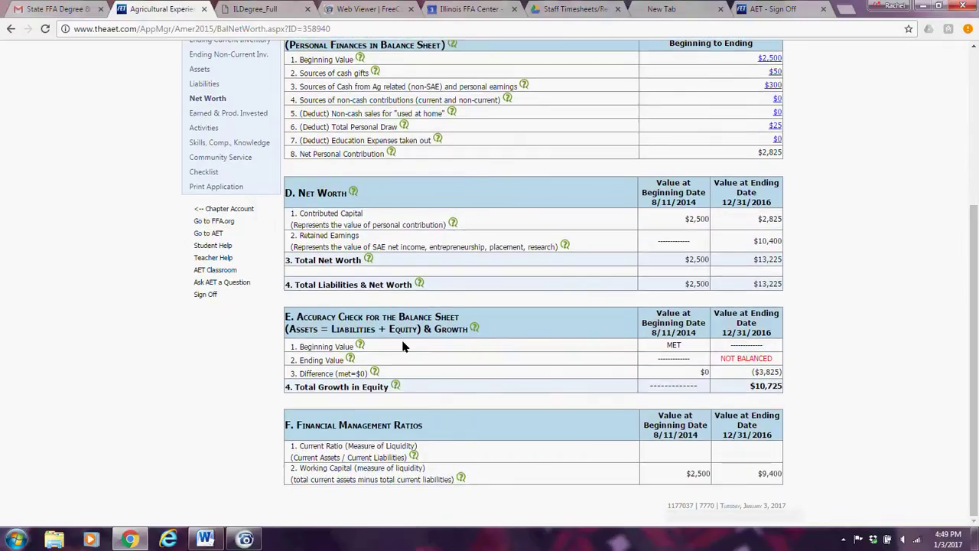
{"action": "mouse_move", "coordinate": [360, 344]}
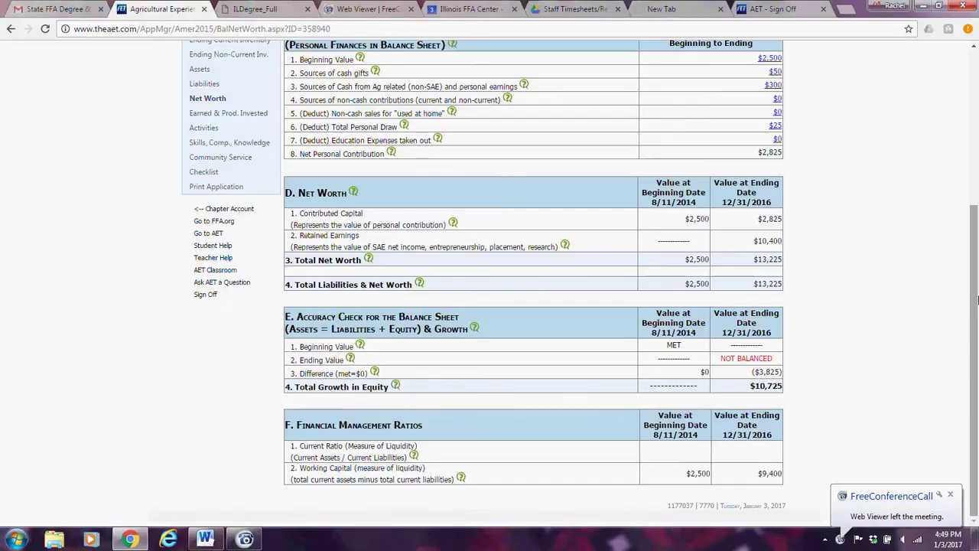
{"action": "left_click_drag", "start_coordinate": [975, 297], "coordinate": [975, 296]}
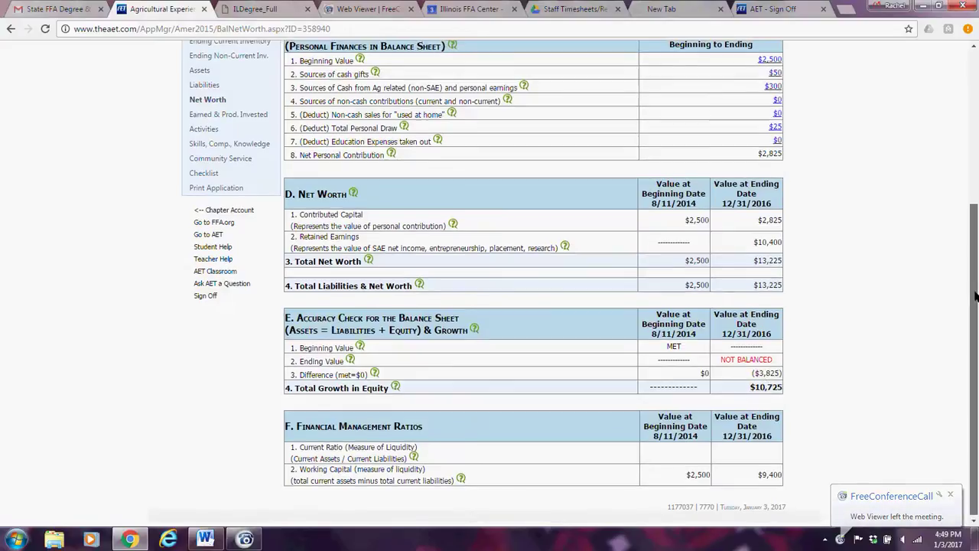
{"action": "mouse_move", "coordinate": [377, 373]}
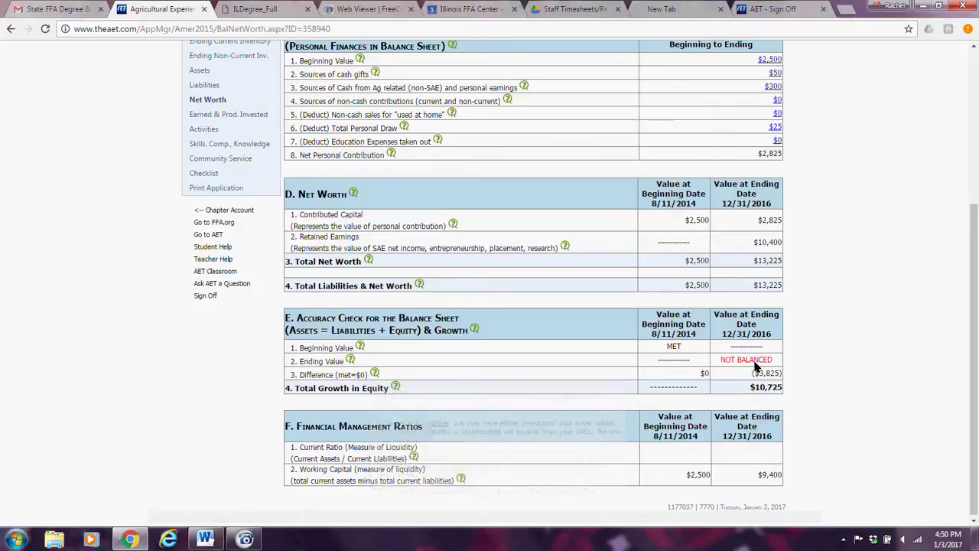
{"action": "mouse_move", "coordinate": [395, 387]}
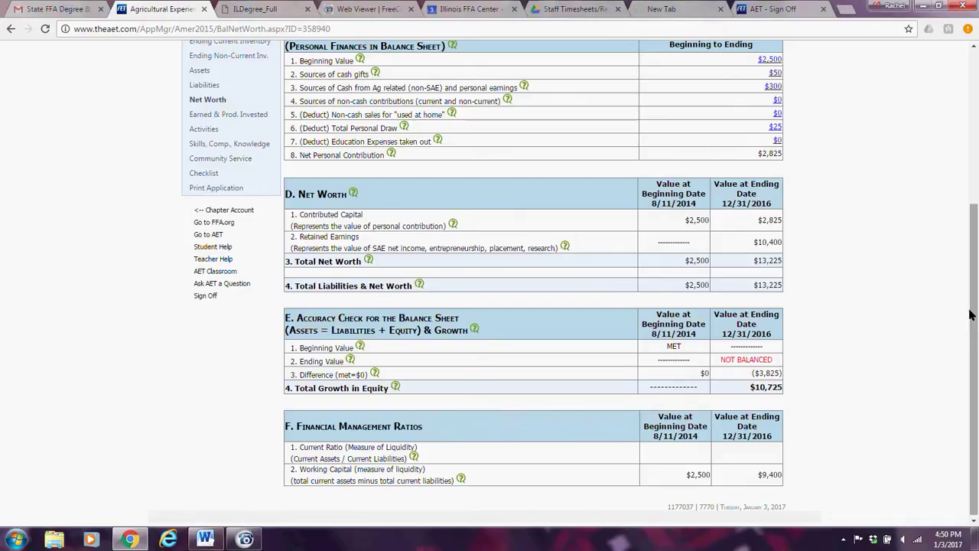
{"action": "scroll", "coordinate": [971, 306], "scroll_direction": "up", "scroll_amount": 3}
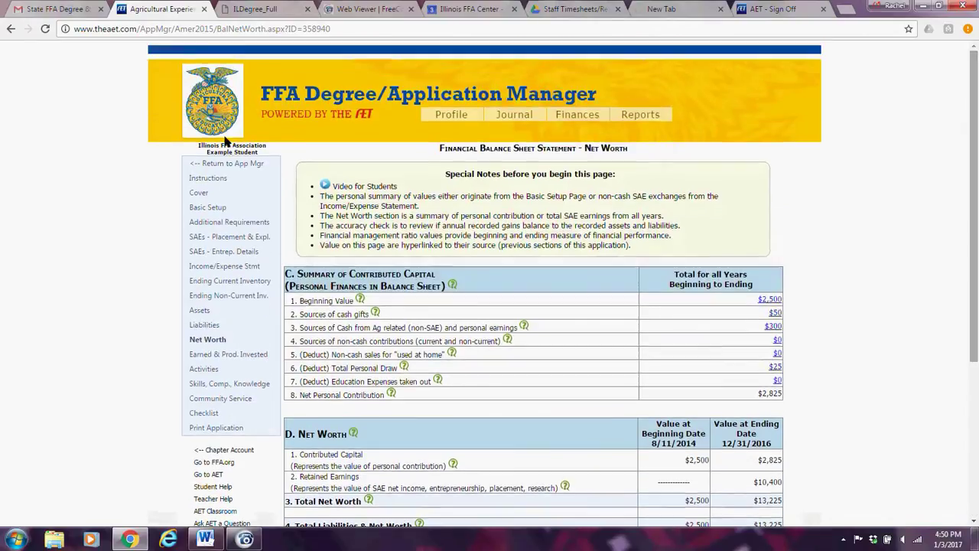
Enter 0 for beginning cash on hand, cash gifts, Ag-related earnings and personal expense/draw.
{"action": "left_click", "coordinate": [210, 208]}
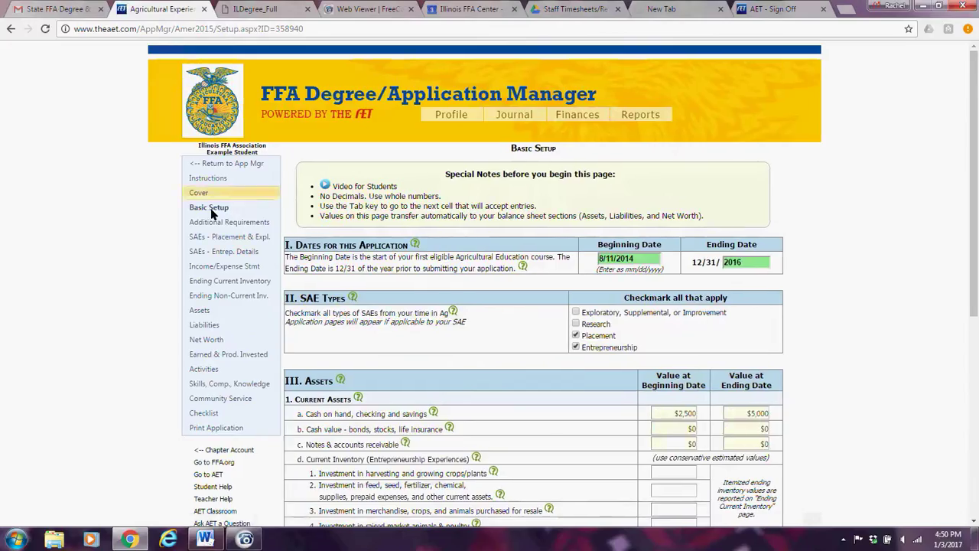
{"action": "scroll", "coordinate": [621, 277], "scroll_direction": "down", "scroll_amount": 2}
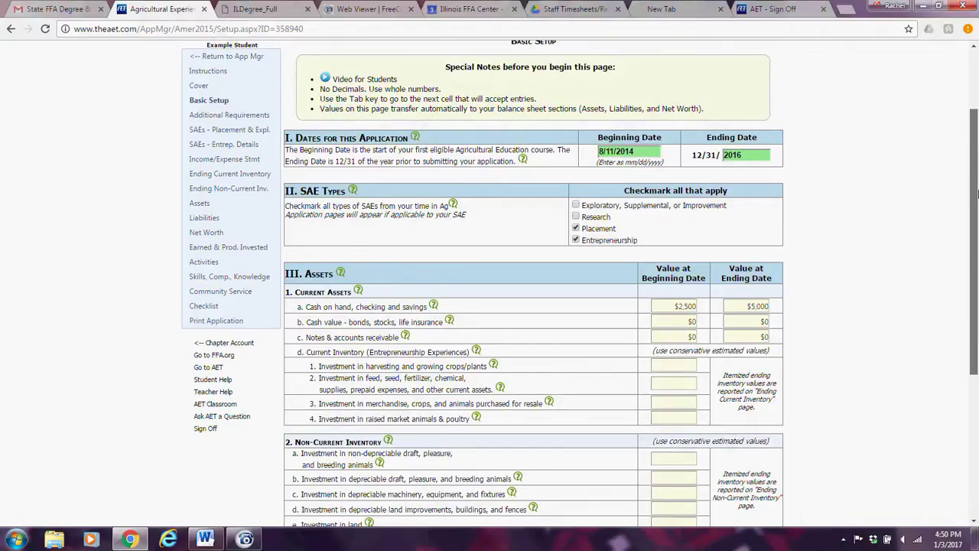
{"action": "left_click", "coordinate": [687, 264]}
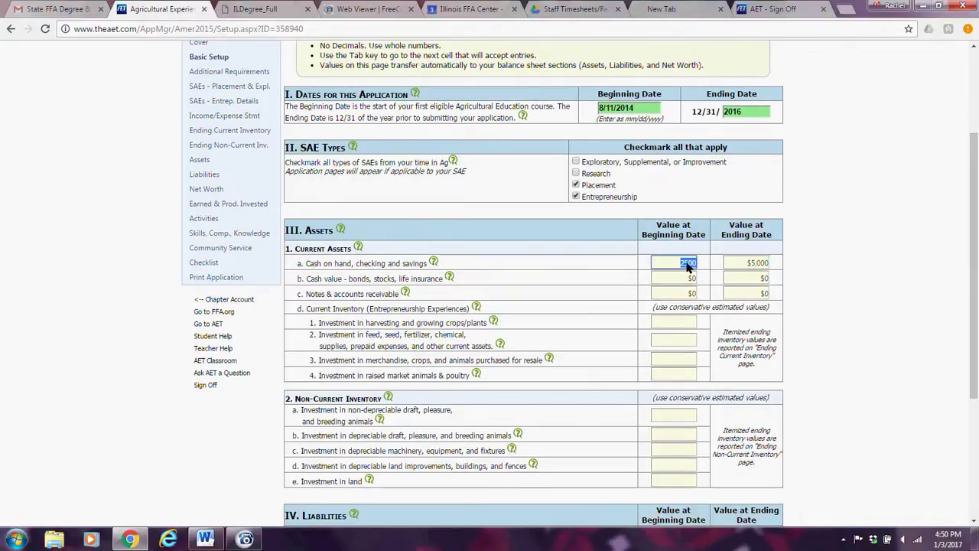
{"action": "type", "text": "0"}
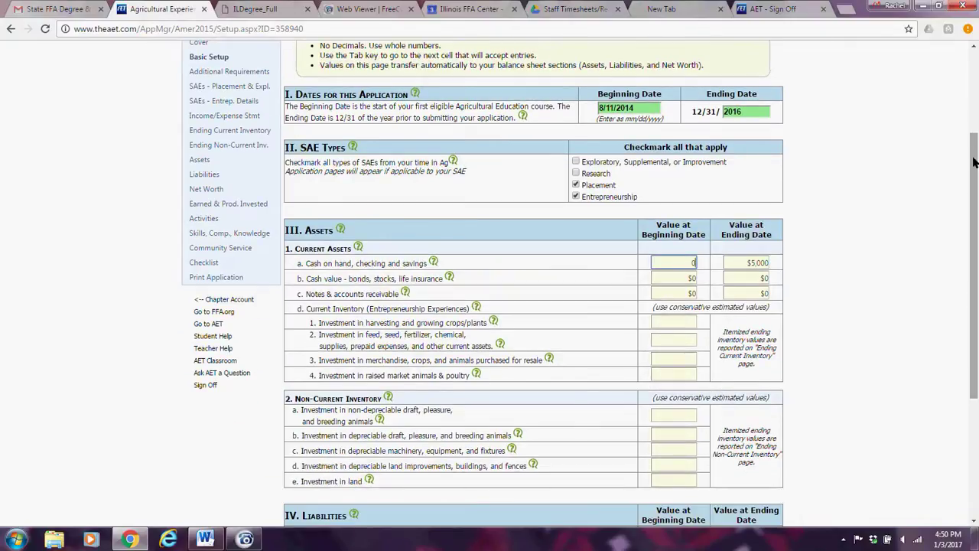
{"action": "left_click_drag", "start_coordinate": [974, 162], "coordinate": [974, 280]}
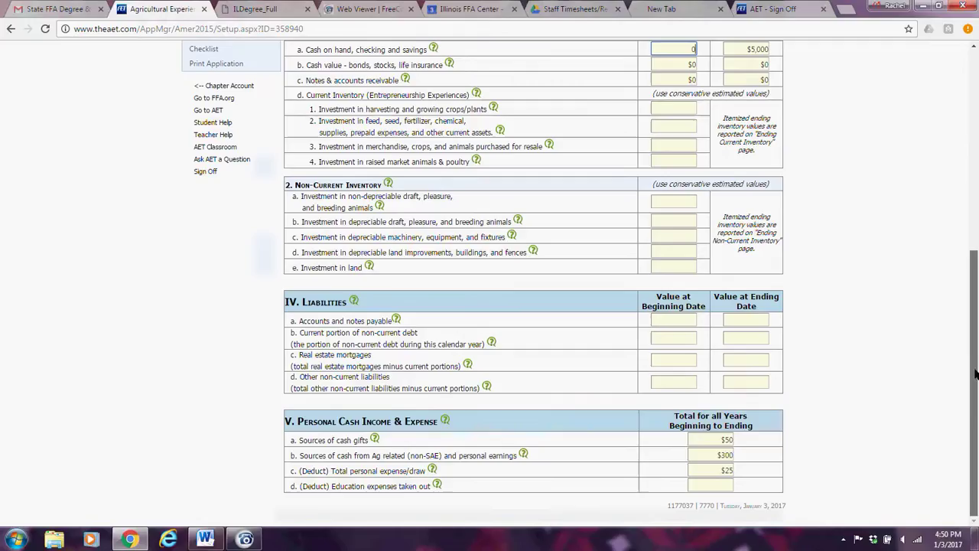
{"action": "left_click", "coordinate": [728, 441]}
{"action": "type", "text": "0"}
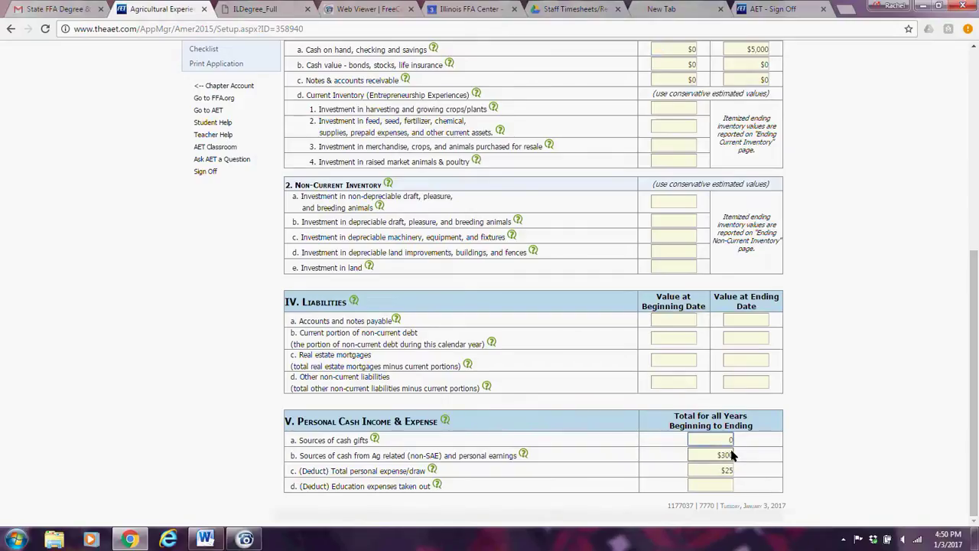
{"action": "left_click", "coordinate": [727, 456]}
{"action": "type", "text": "0"}
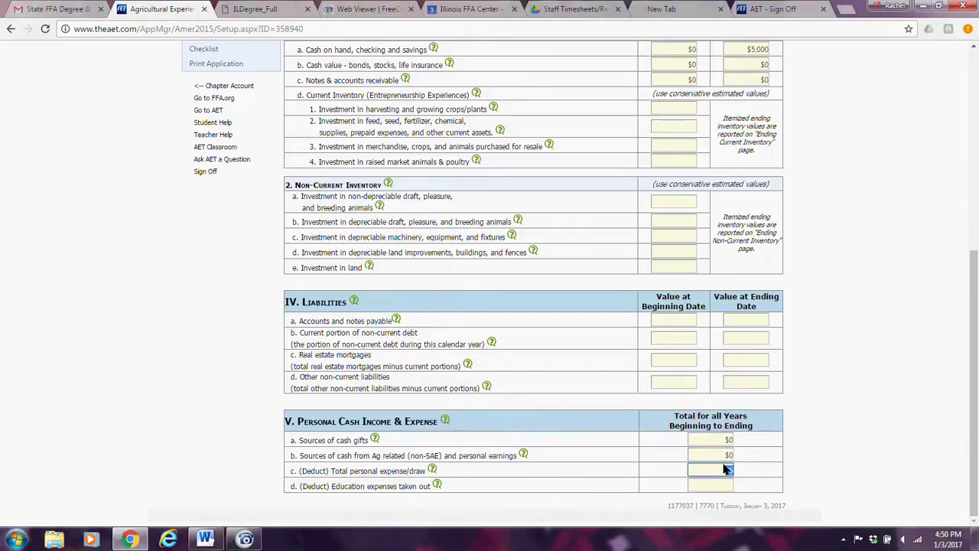
{"action": "left_click", "coordinate": [724, 469]}
{"action": "type", "text": "0"}
{"action": "left_click", "coordinate": [973, 242]}
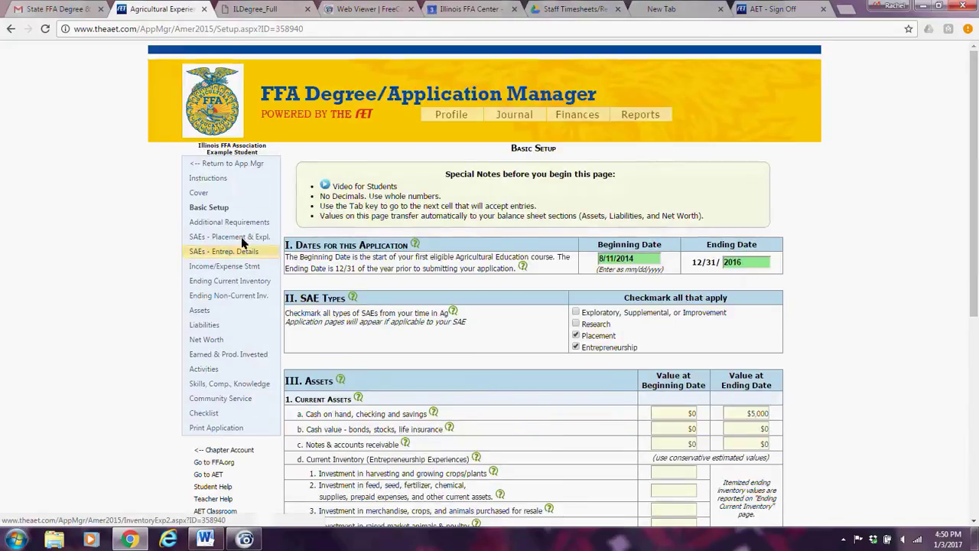
Check Assets and Liabilities, then view Net Worth at $0 contributed capital and $10,400.
{"action": "left_click", "coordinate": [197, 309]}
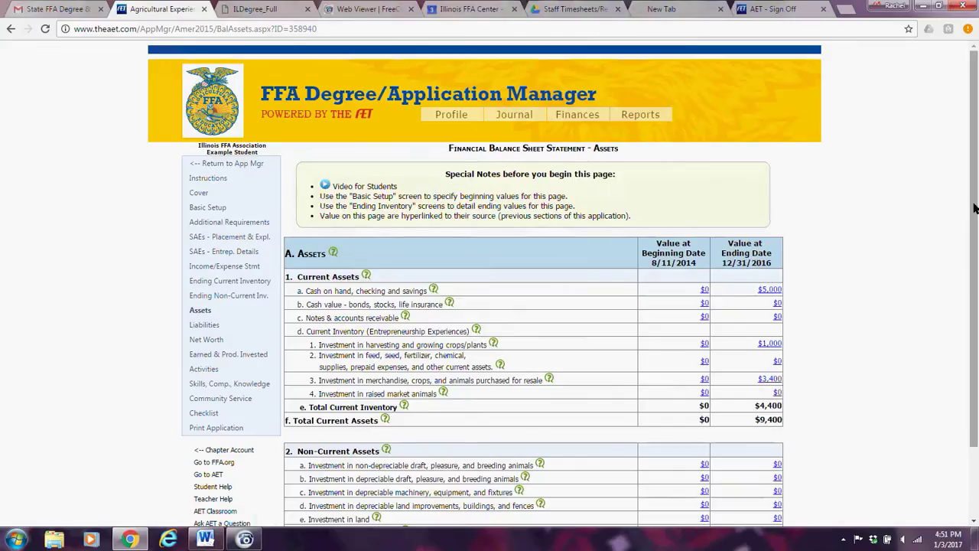
{"action": "scroll", "coordinate": [975, 208], "scroll_direction": "down", "scroll_amount": 3}
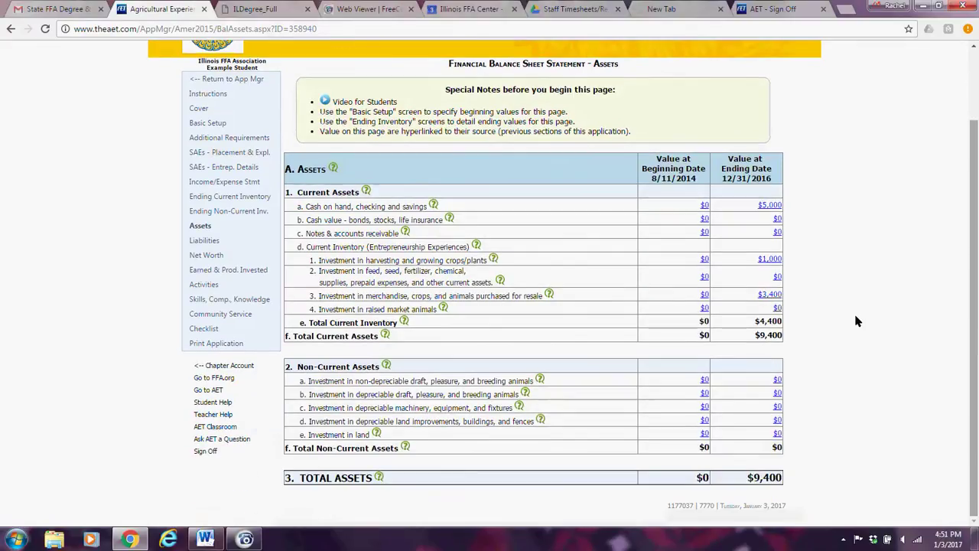
{"action": "left_click", "coordinate": [216, 242]}
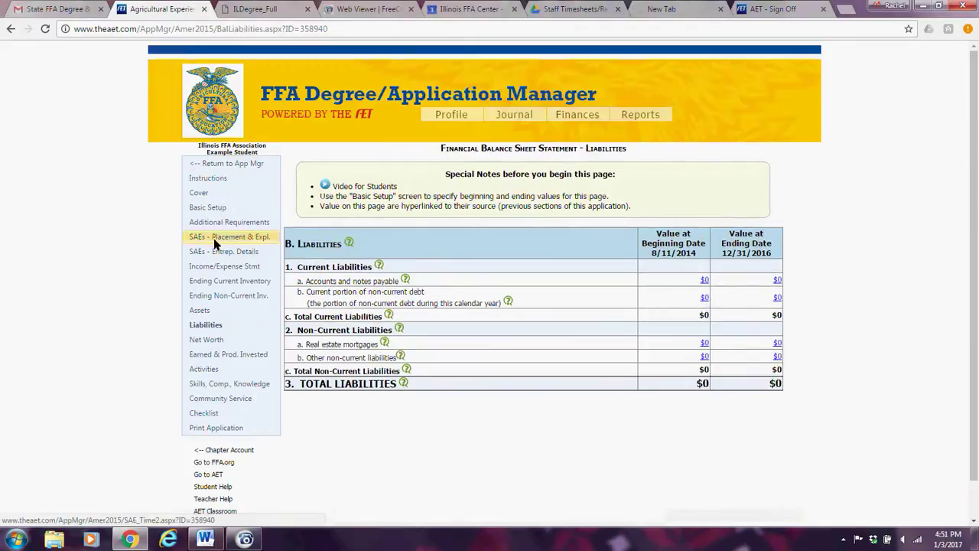
{"action": "left_click", "coordinate": [206, 339]}
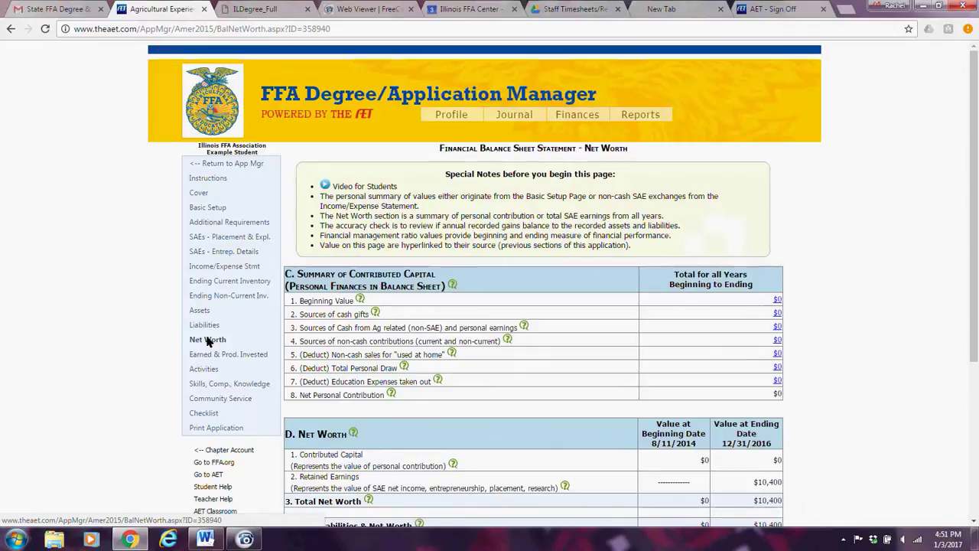
{"action": "left_click_drag", "start_coordinate": [978, 284], "coordinate": [978, 264]}
Review the placement and exploratory SAE records, including the 2014 crop scouting project, and Basic Setup.
{"action": "left_click", "coordinate": [252, 237]}
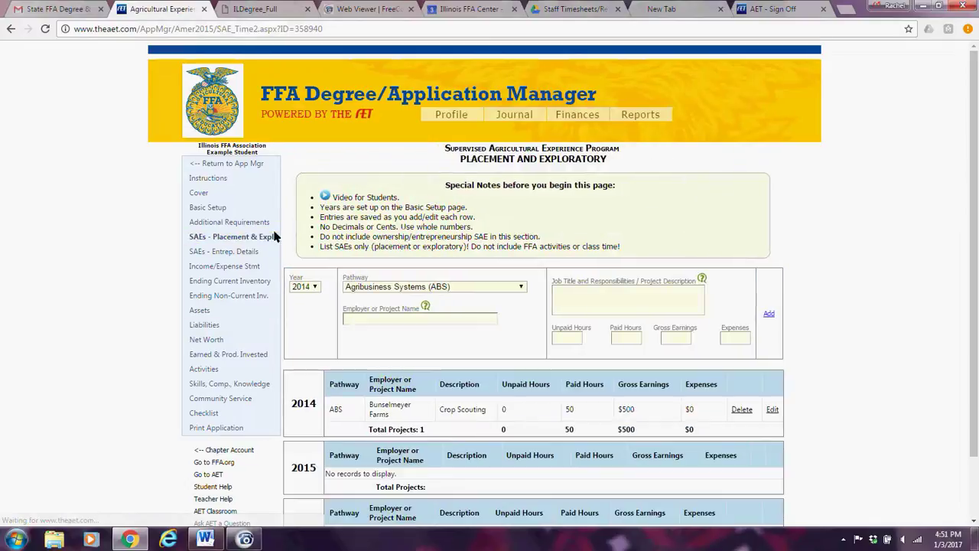
{"action": "left_click_drag", "start_coordinate": [975, 227], "coordinate": [978, 318]}
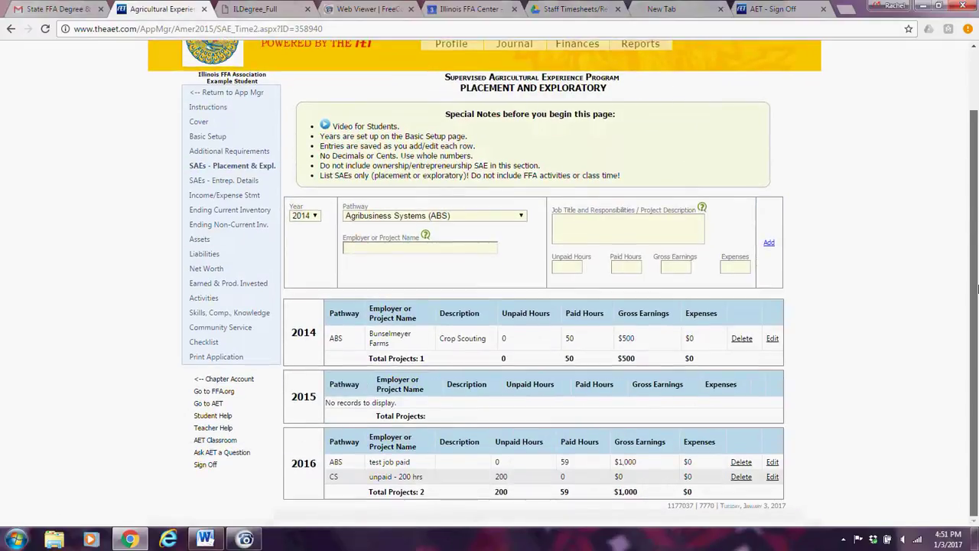
{"action": "scroll", "coordinate": [978, 288], "scroll_direction": "up", "scroll_amount": 1}
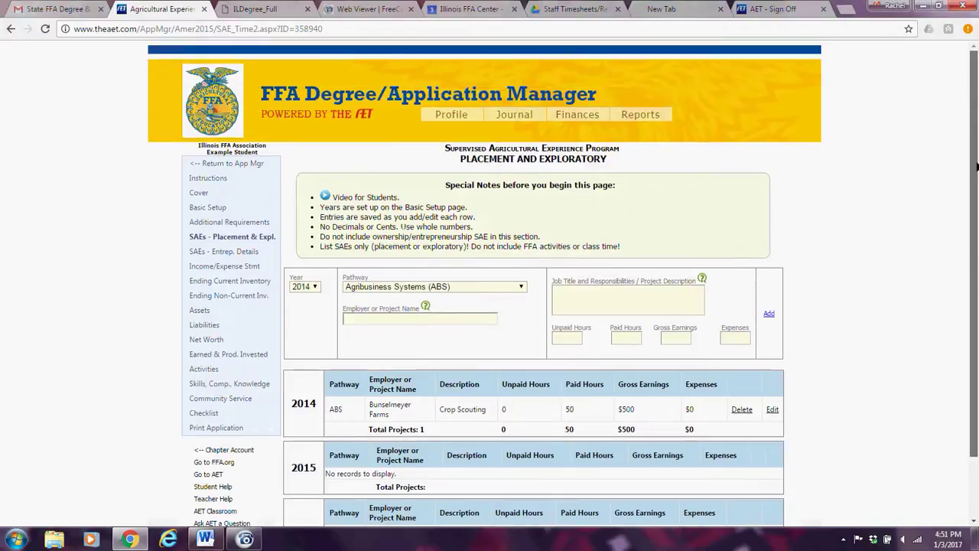
{"action": "left_click", "coordinate": [220, 207]}
{"action": "left_click_drag", "start_coordinate": [977, 139], "coordinate": [935, 107]}
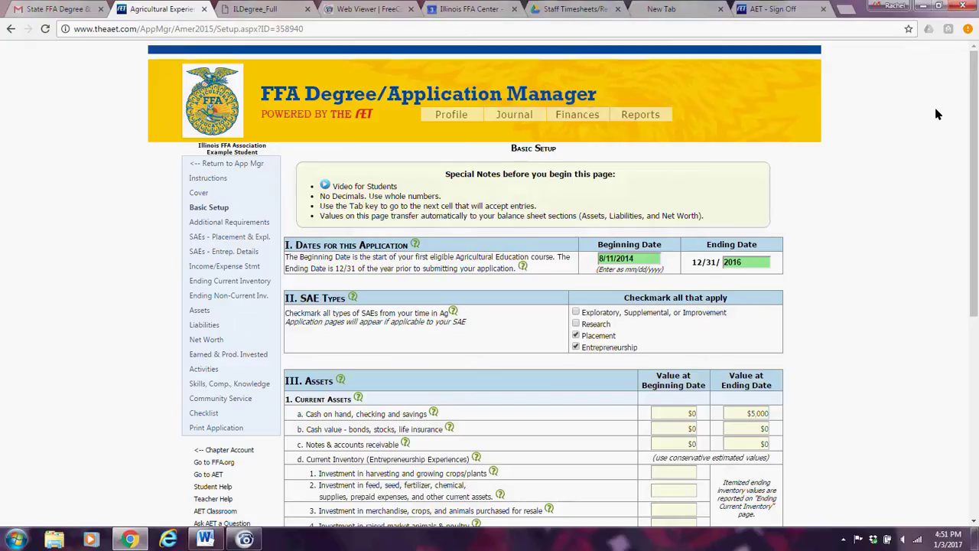
Recheck placement SAEs, then view entrepreneurship details and the Income and Expense Summary.
{"action": "left_click", "coordinate": [232, 237]}
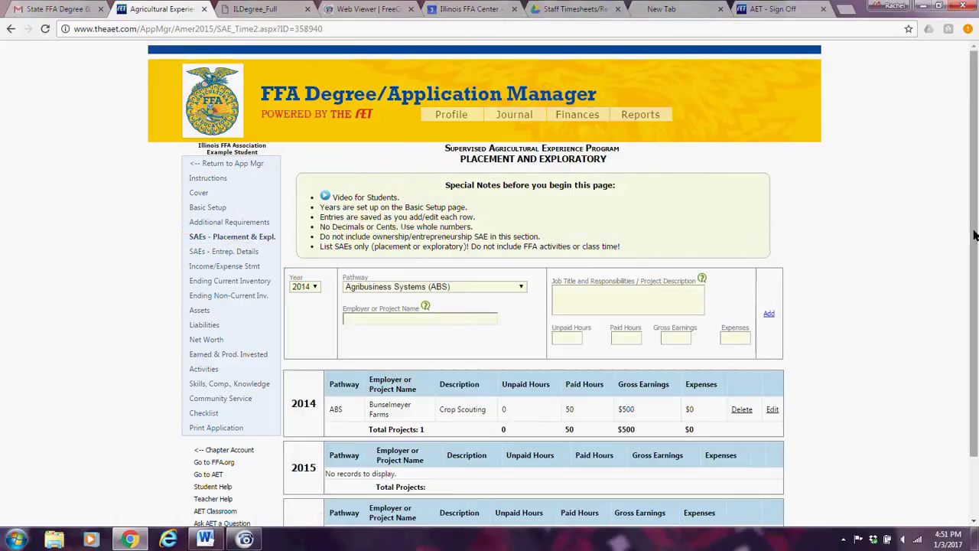
{"action": "left_click_drag", "start_coordinate": [974, 235], "coordinate": [976, 293]}
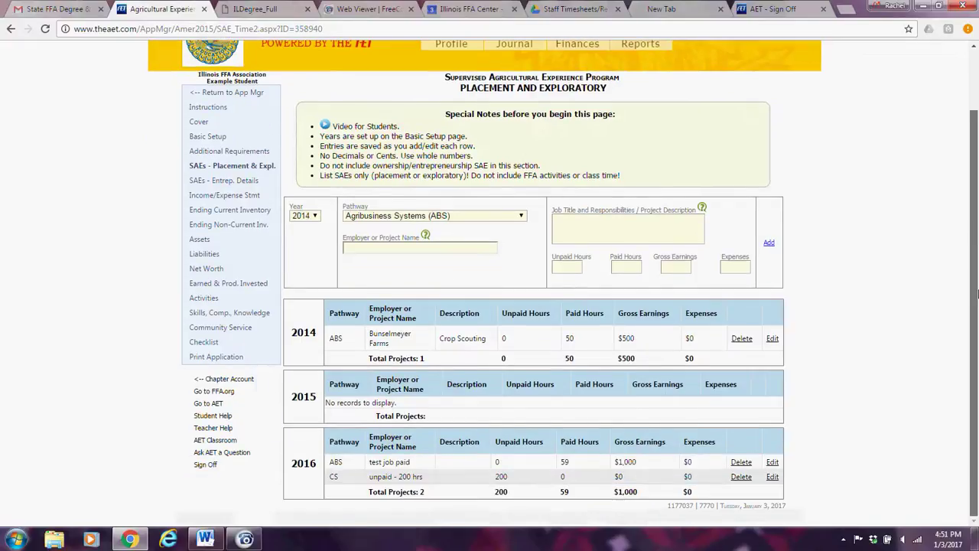
{"action": "scroll", "coordinate": [976, 294], "scroll_direction": "up", "scroll_amount": 1}
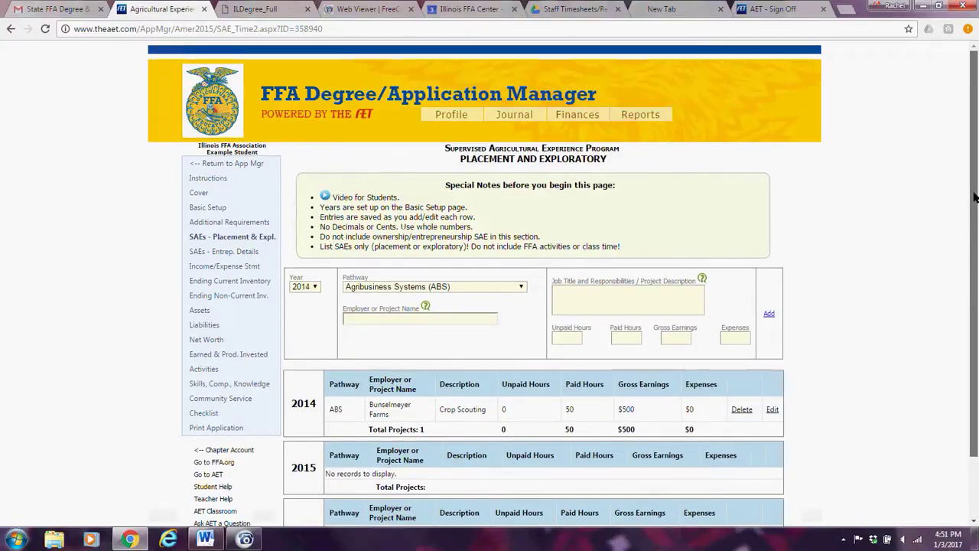
{"action": "left_click", "coordinate": [220, 252]}
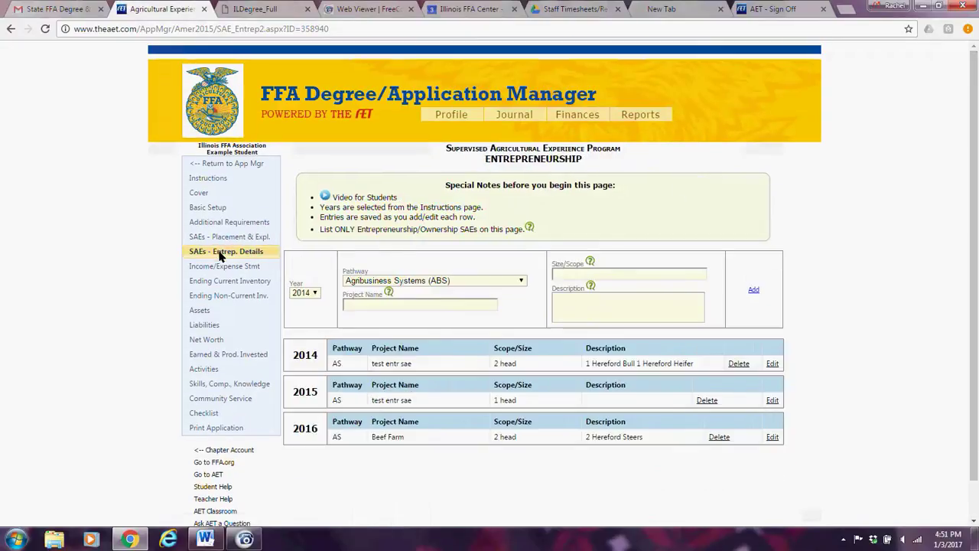
{"action": "left_click", "coordinate": [215, 267]}
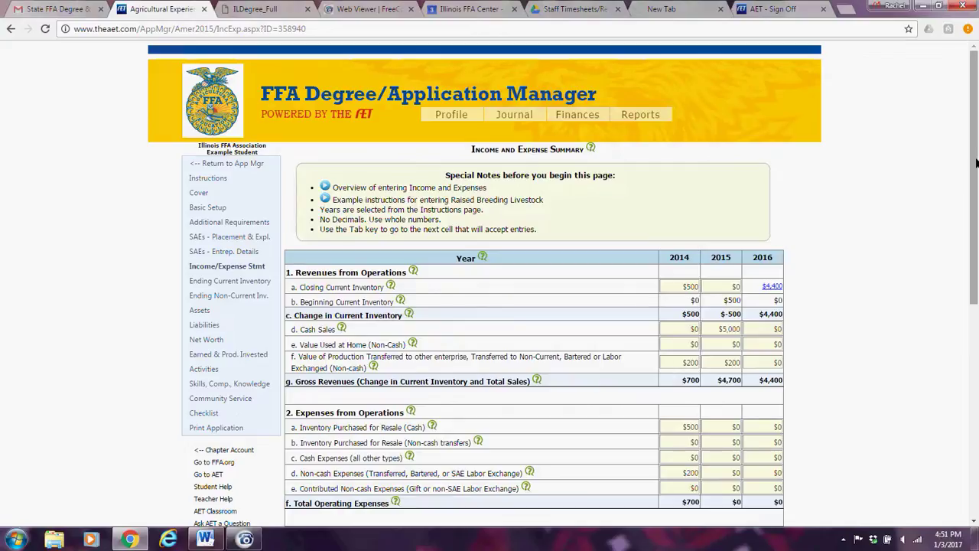
Set ending cash on hand on Basic Setup to $6,000.
{"action": "left_click", "coordinate": [209, 208]}
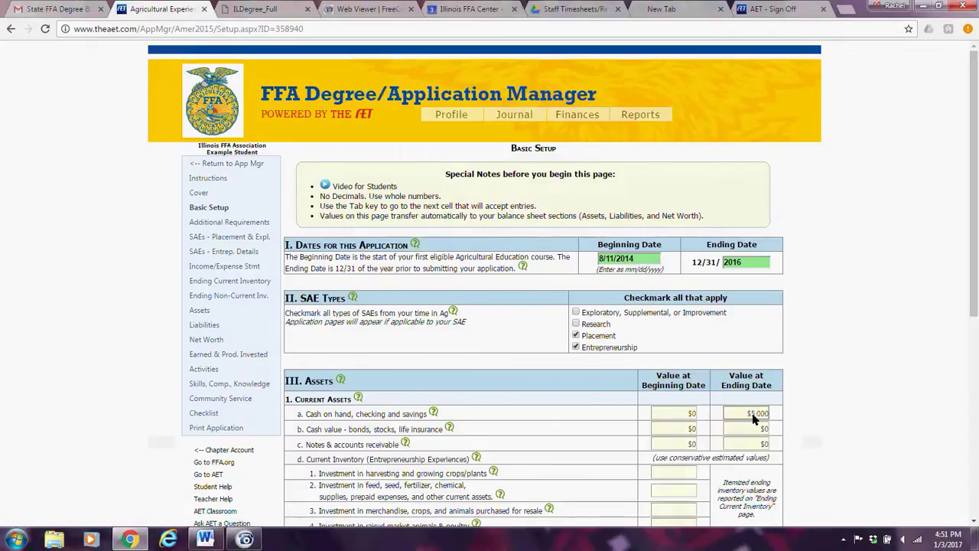
{"action": "double_click", "coordinate": [754, 415]}
{"action": "type", "text": "6000"}
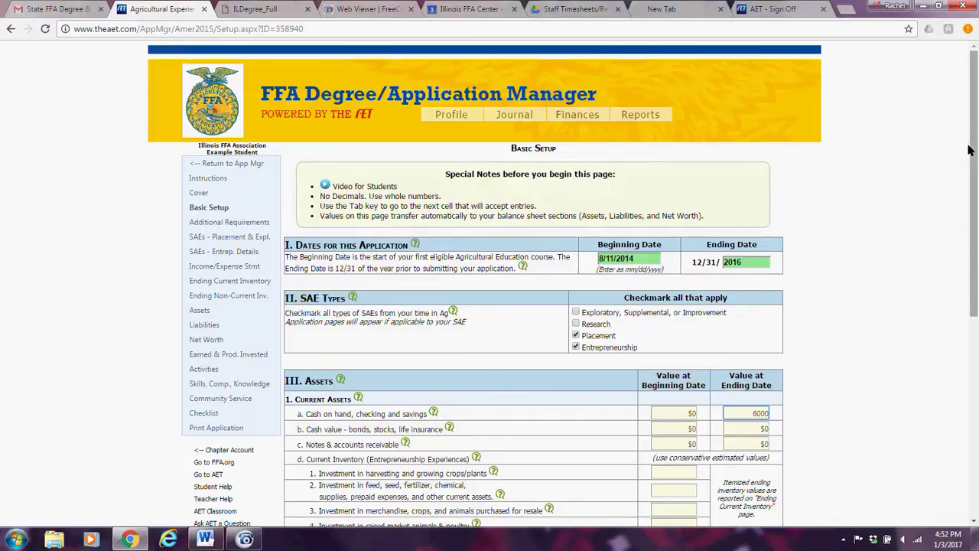
{"action": "scroll", "coordinate": [798, 245], "scroll_direction": "down", "scroll_amount": 3}
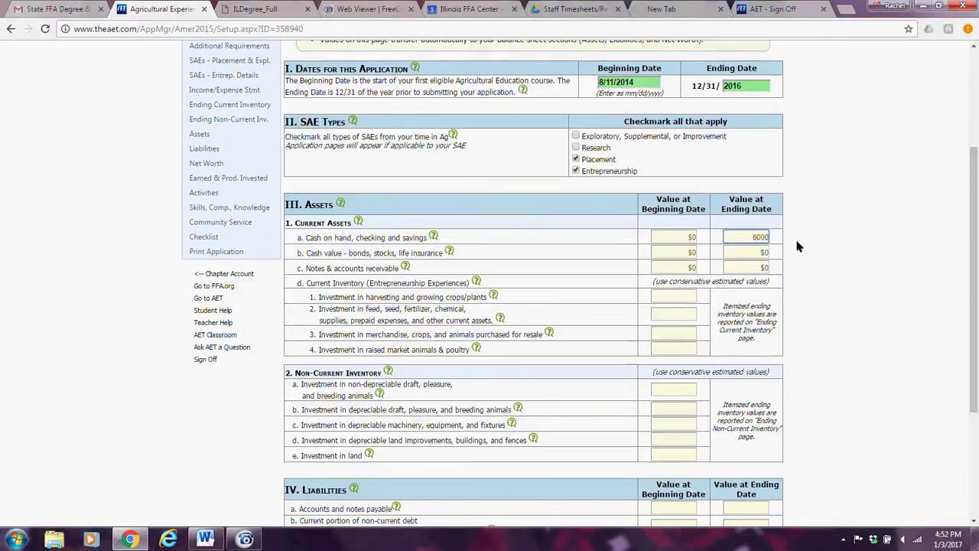
{"action": "scroll", "coordinate": [976, 189], "scroll_direction": "down", "scroll_amount": 3}
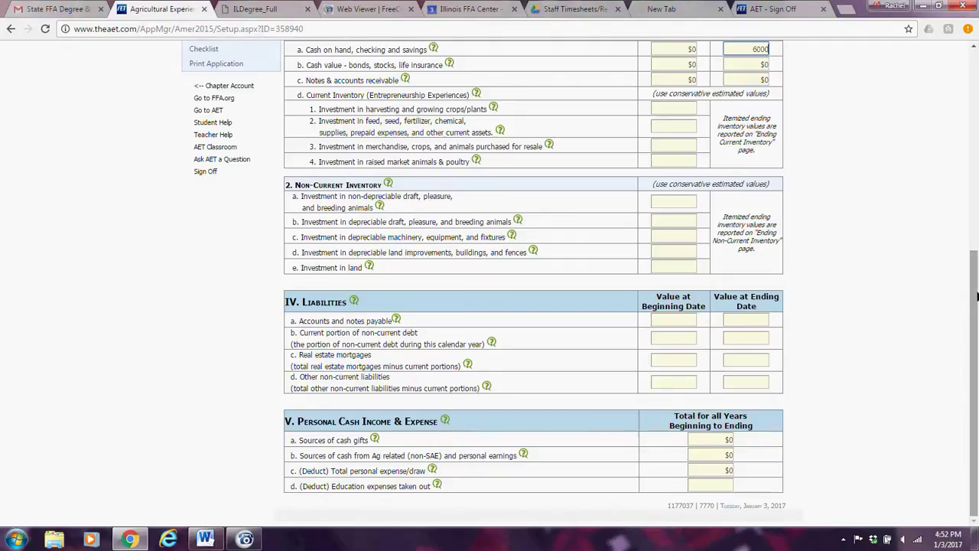
{"action": "scroll", "coordinate": [975, 321], "scroll_direction": "up", "scroll_amount": 6}
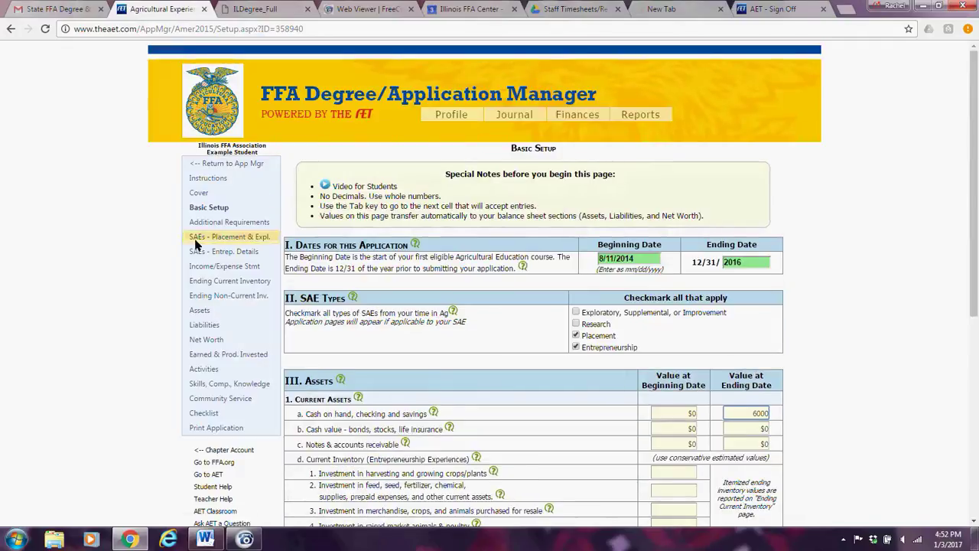
{"action": "left_click", "coordinate": [233, 242]}
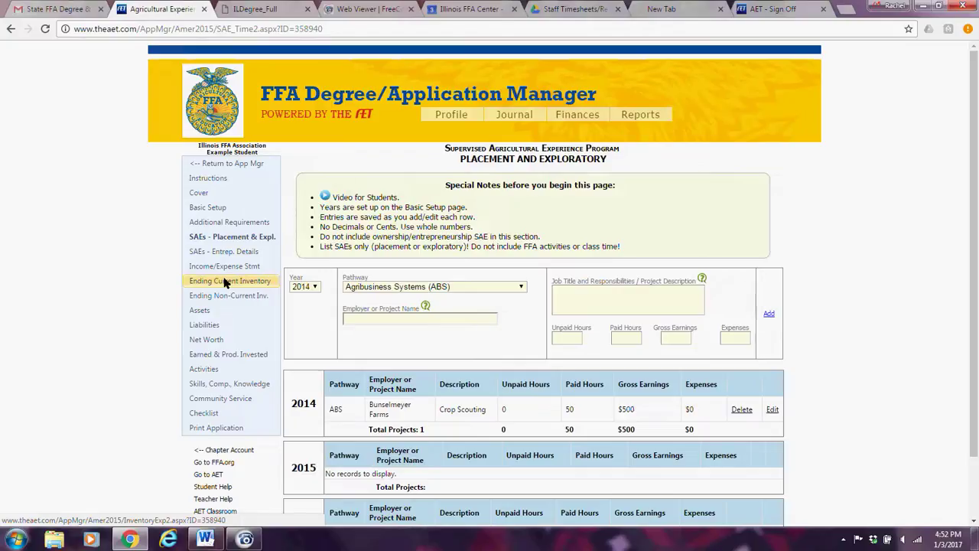
Confirm the $6,000 ending cash on Basic Setup, then open the Net Worth balance sheet.
{"action": "left_click", "coordinate": [219, 208]}
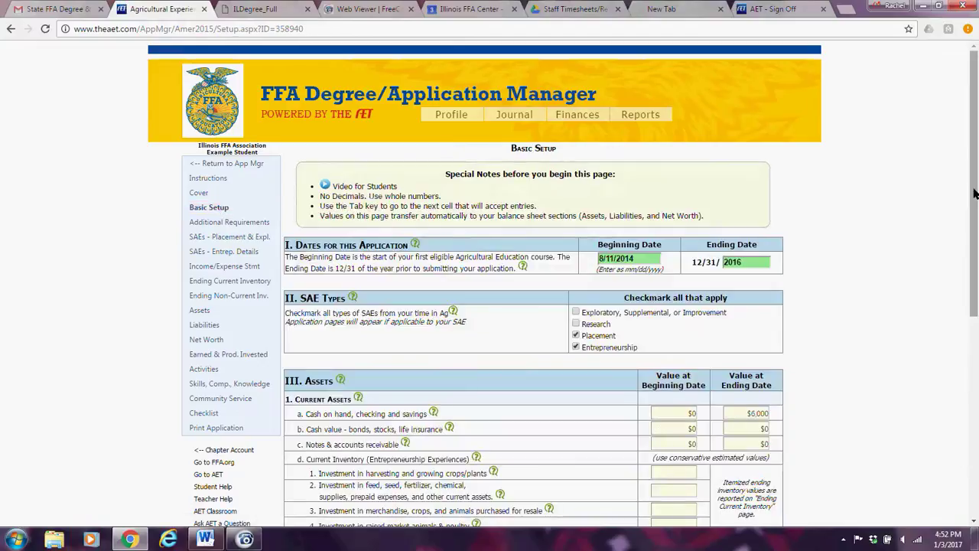
{"action": "left_click_drag", "start_coordinate": [975, 192], "coordinate": [975, 323]}
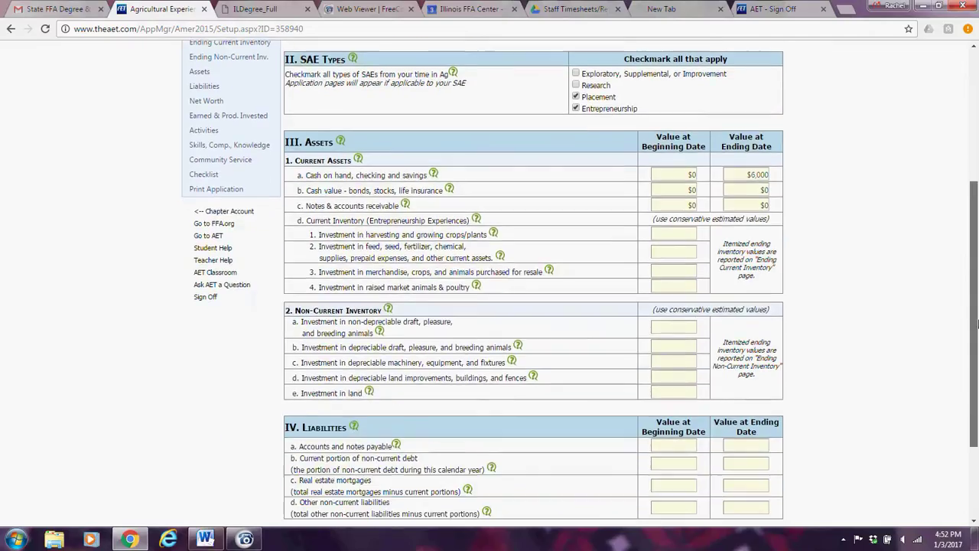
{"action": "left_click", "coordinate": [748, 179]}
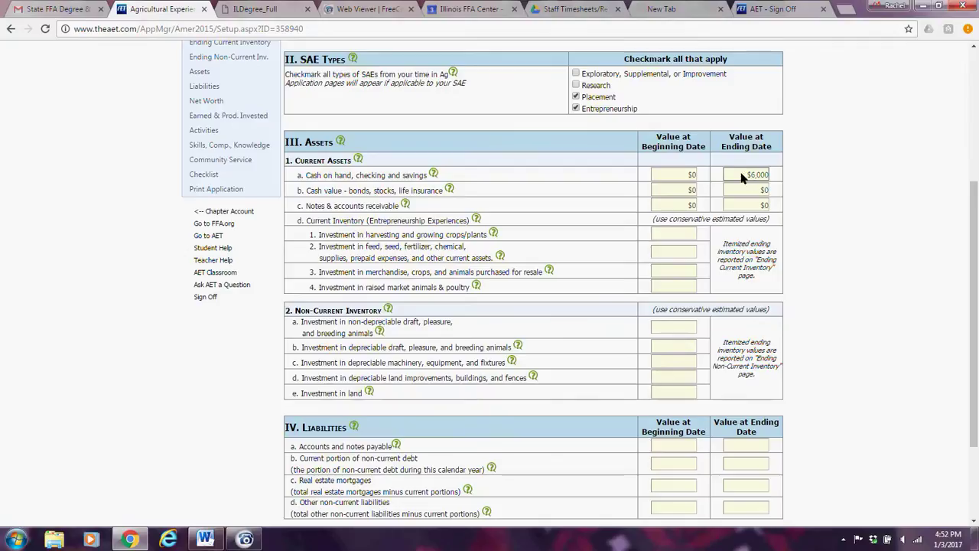
{"action": "left_click_drag", "start_coordinate": [976, 239], "coordinate": [976, 308]}
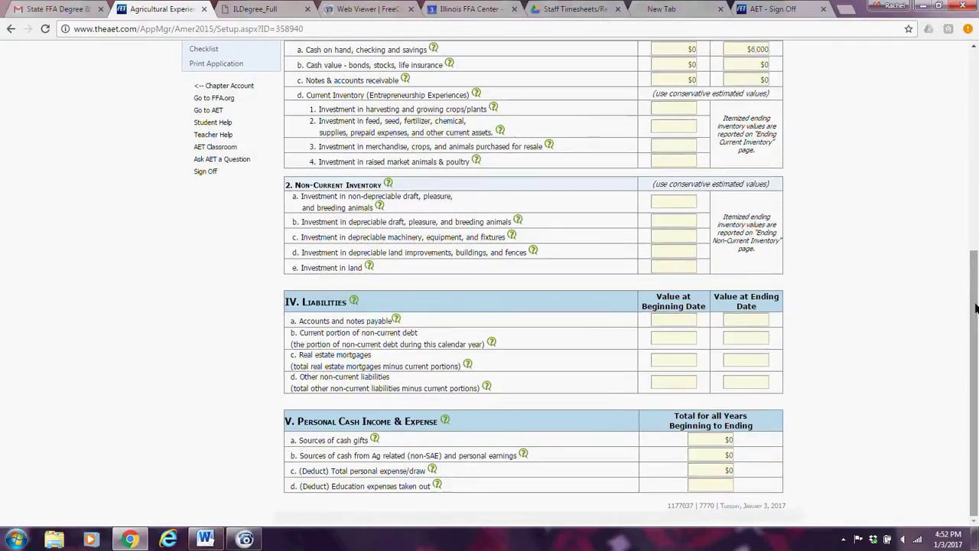
{"action": "left_click_drag", "start_coordinate": [976, 307], "coordinate": [976, 101]}
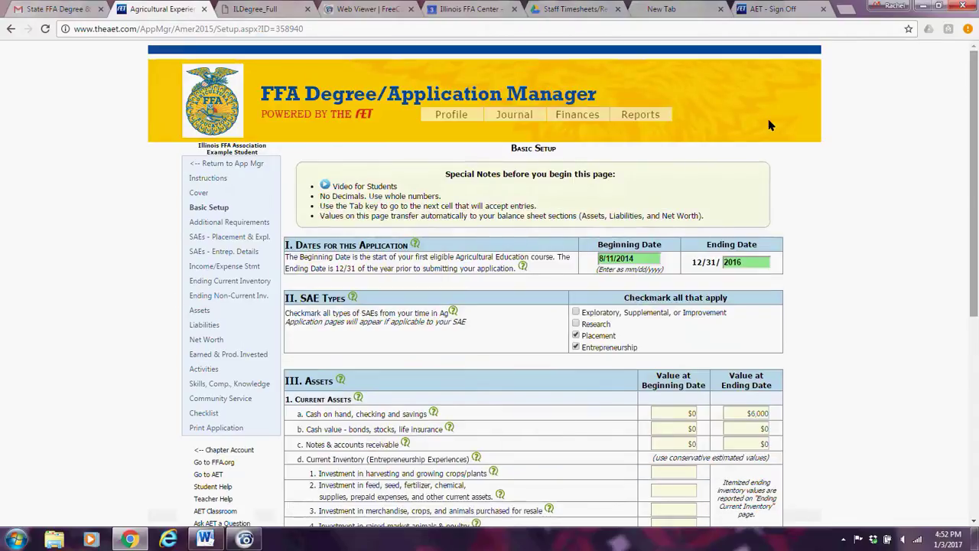
{"action": "left_click", "coordinate": [207, 340]}
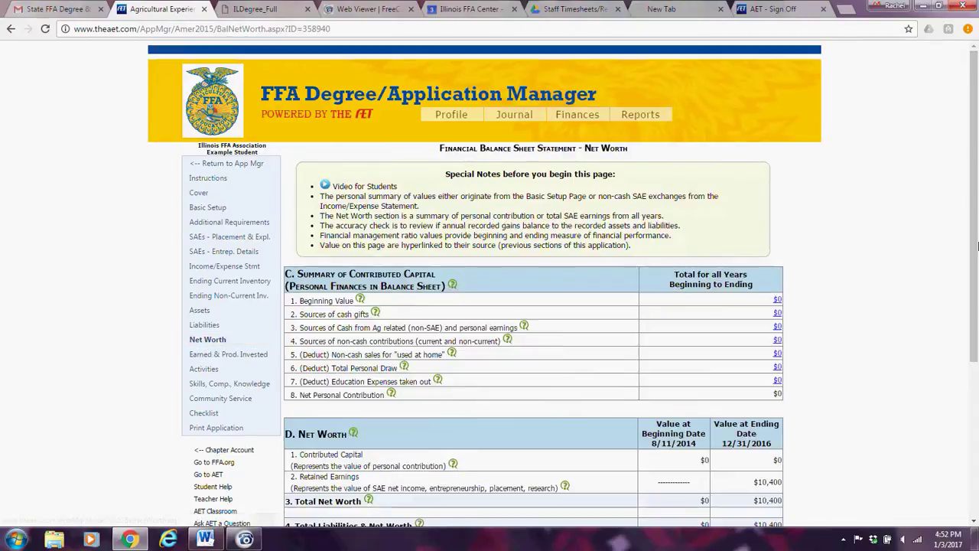
{"action": "left_click_drag", "start_coordinate": [977, 245], "coordinate": [977, 381]}
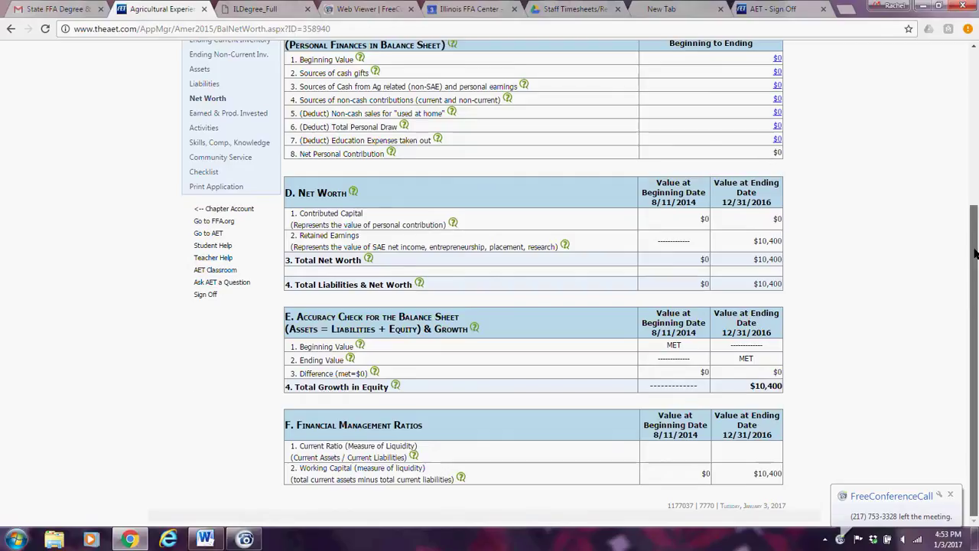
{"action": "left_click_drag", "start_coordinate": [975, 253], "coordinate": [975, 91]}
{"action": "left_click", "coordinate": [215, 210]}
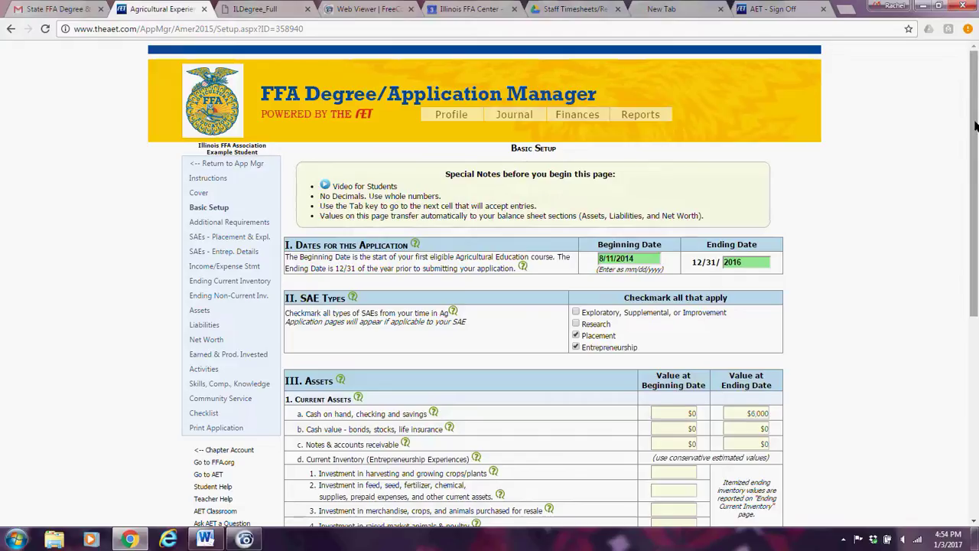
{"action": "left_click", "coordinate": [208, 341]}
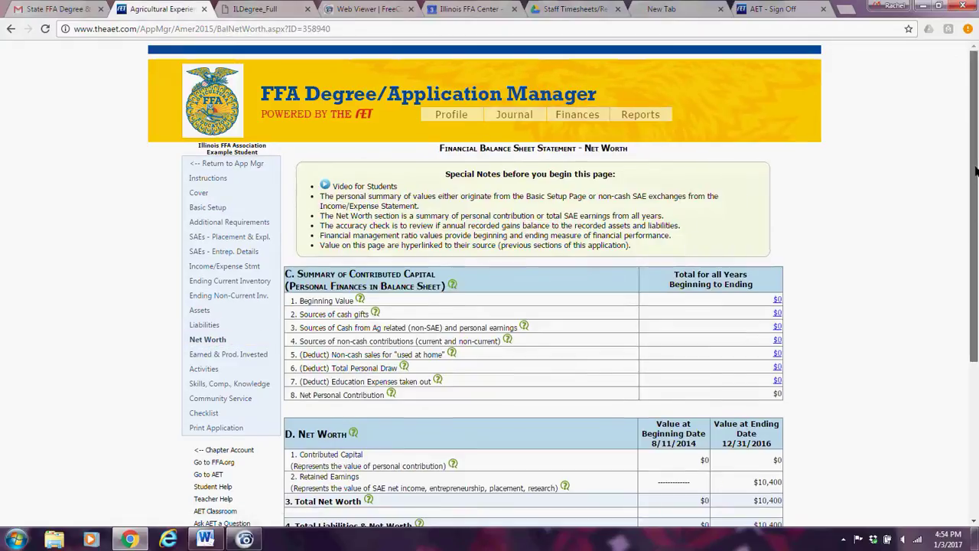
{"action": "left_click_drag", "start_coordinate": [975, 170], "coordinate": [975, 363]}
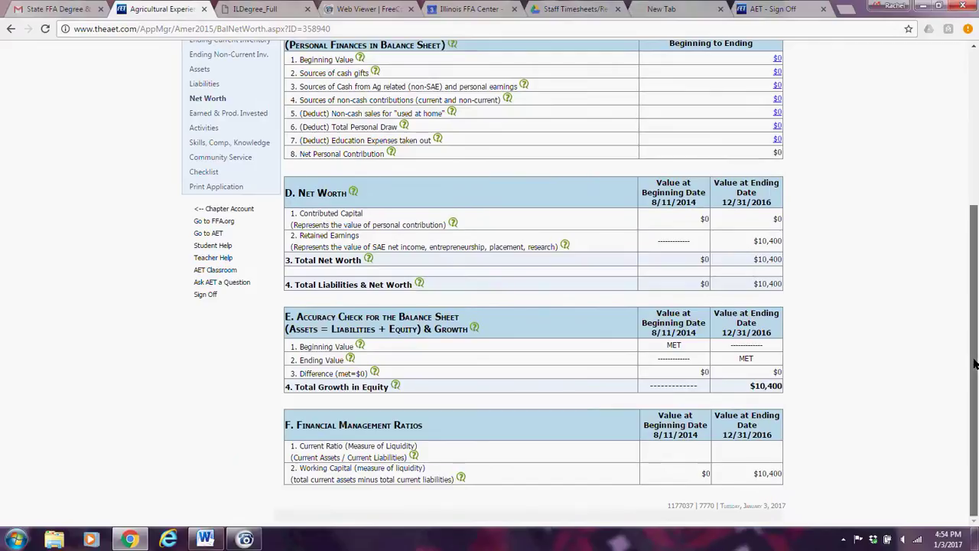
{"action": "left_click_drag", "start_coordinate": [974, 363], "coordinate": [968, 285]}
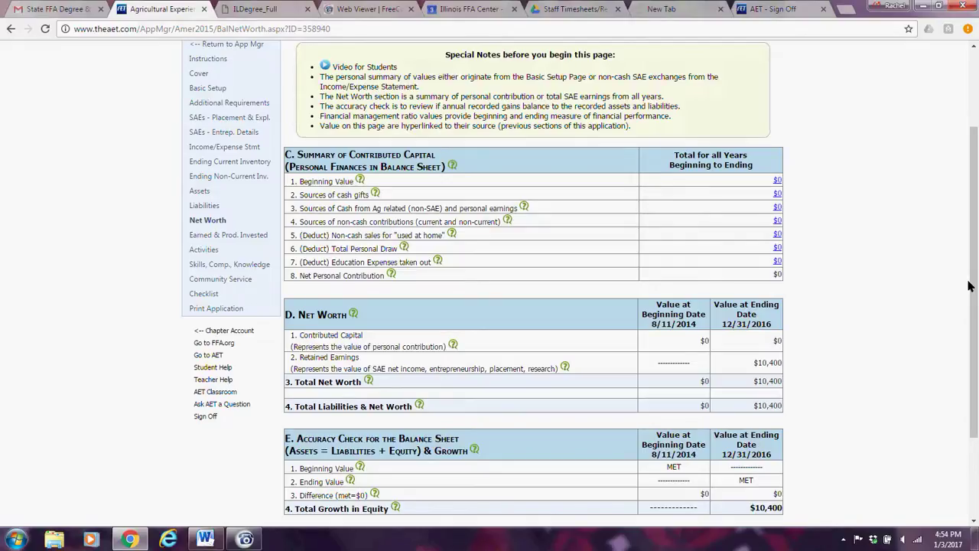
Confirm the Earned & Productively Invested qualification check reads MET, then move to Leadership Activities.
{"action": "left_click", "coordinate": [245, 239]}
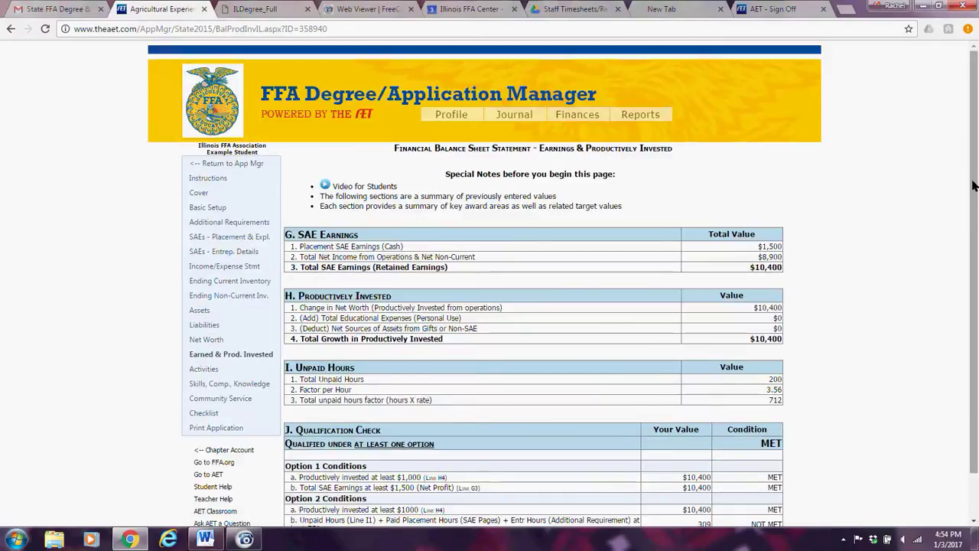
{"action": "scroll", "coordinate": [973, 186], "scroll_direction": "down", "scroll_amount": 1}
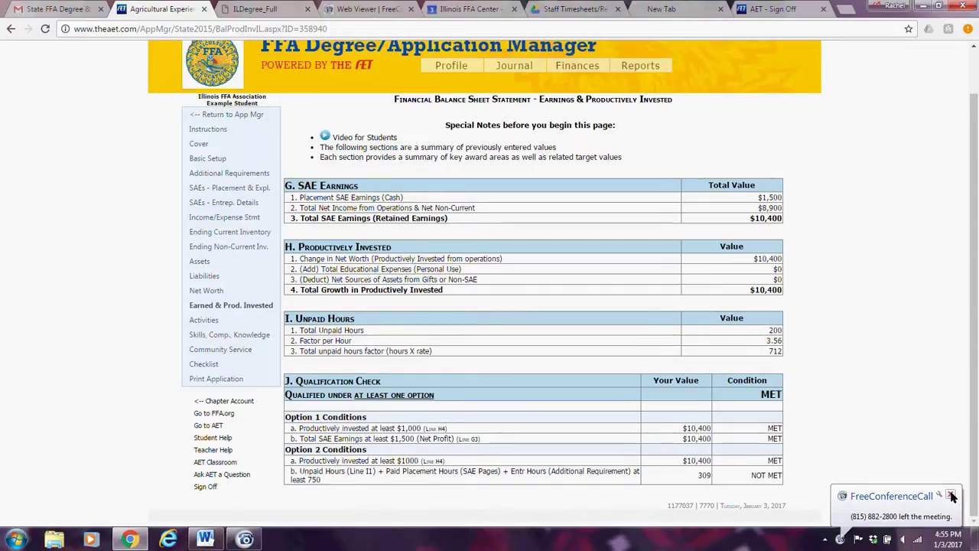
{"action": "left_click", "coordinate": [204, 320]}
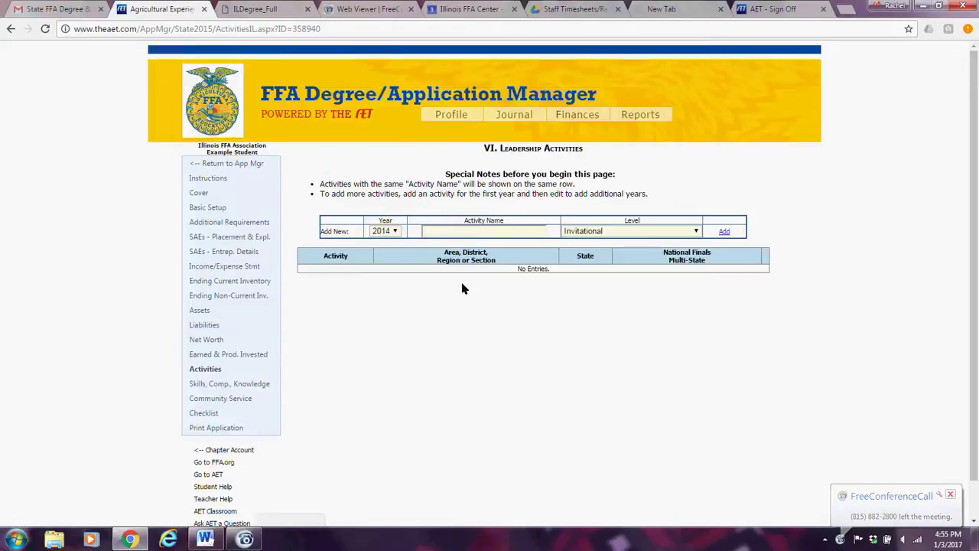
Add 2014 leadership activity 'Section LTS' at Area, District, or Regional level.
{"action": "left_click", "coordinate": [394, 231]}
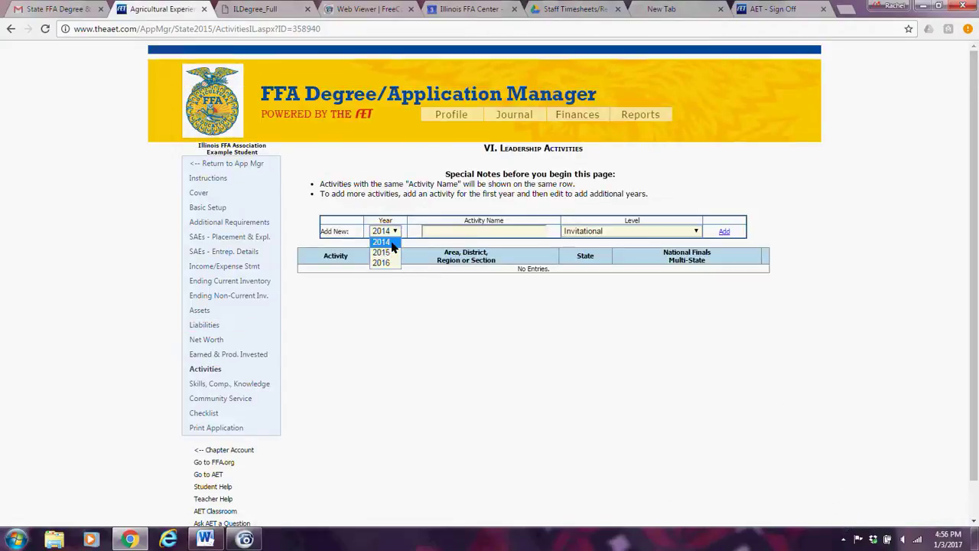
{"action": "left_click", "coordinate": [393, 242]}
{"action": "left_click", "coordinate": [460, 239]}
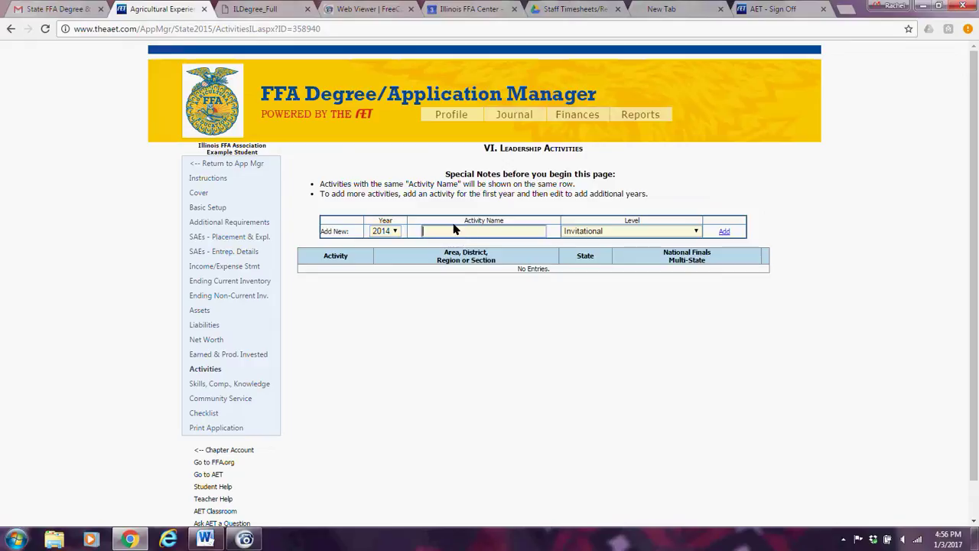
{"action": "type", "text": "Section LTS"}
{"action": "key", "text": "Tab"}
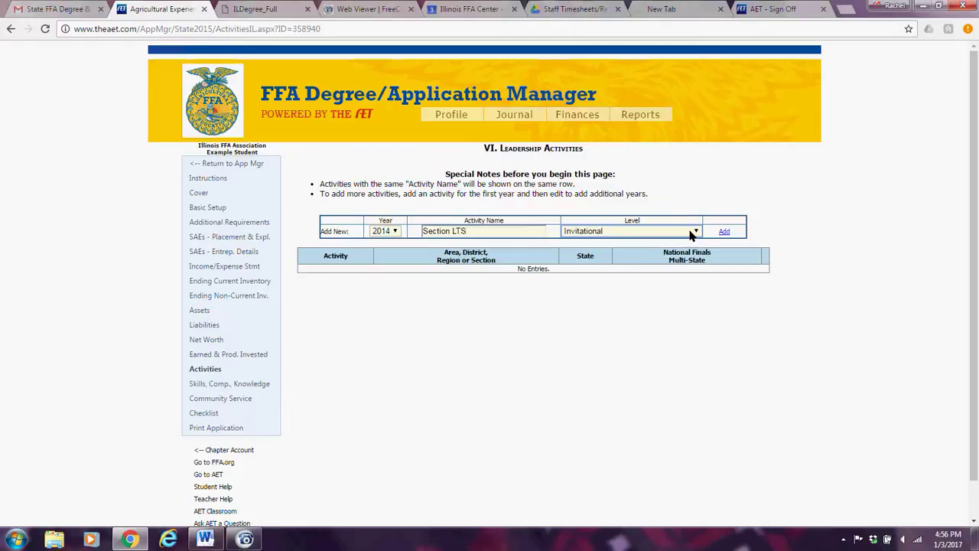
{"action": "left_click", "coordinate": [696, 231]}
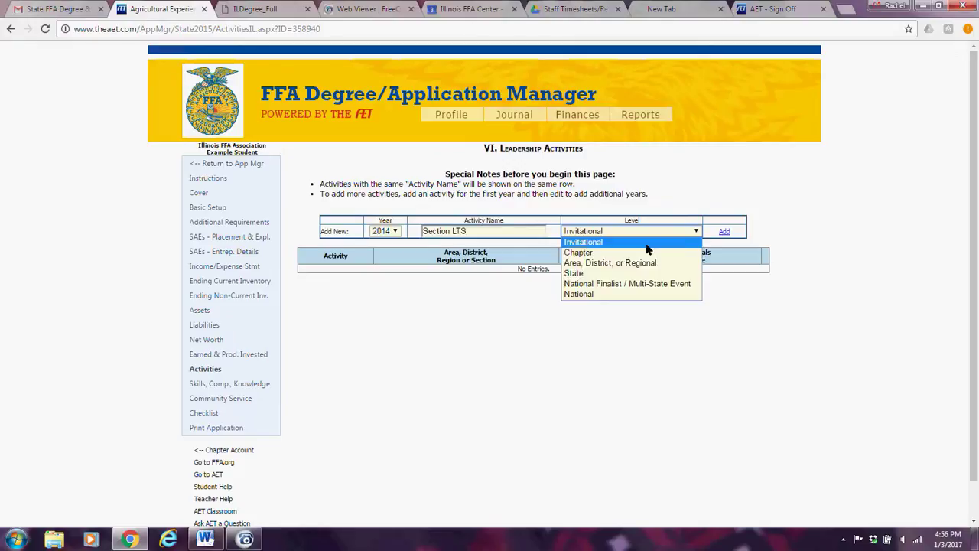
{"action": "left_click", "coordinate": [608, 263]}
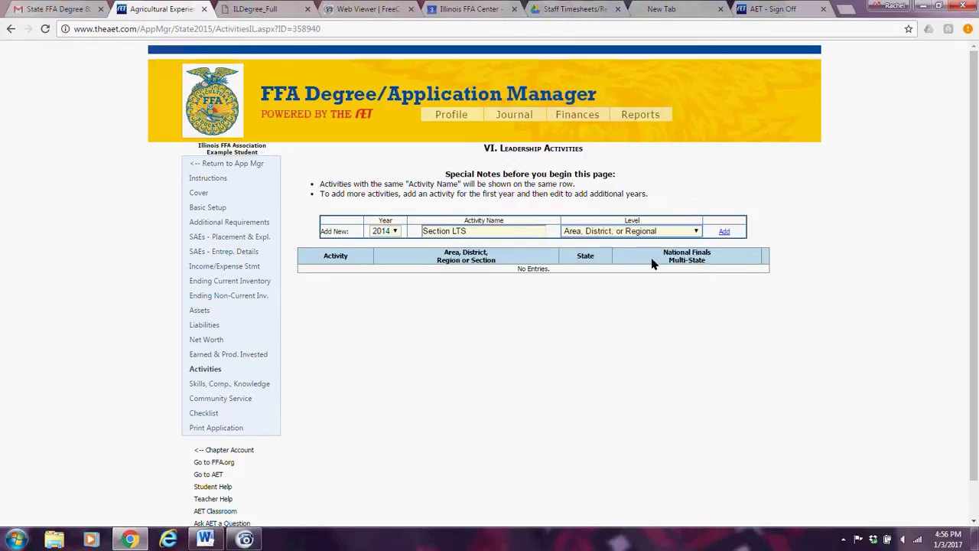
{"action": "left_click", "coordinate": [723, 231]}
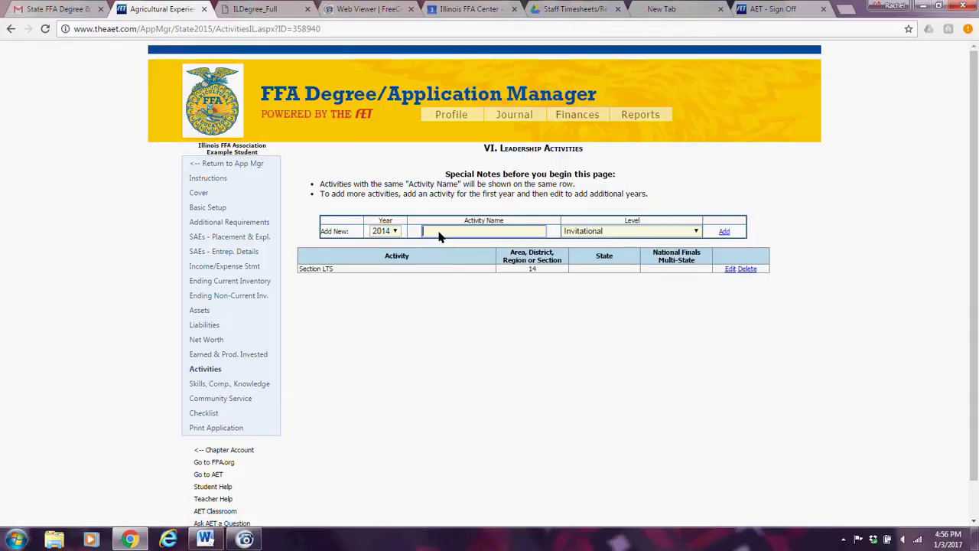
Add 2014 activity 'Section 24 LTS' at Area, District, or Regional level.
{"action": "type", "text": "2014 Section 24 LTS"}
{"action": "key", "text": "Tab"}
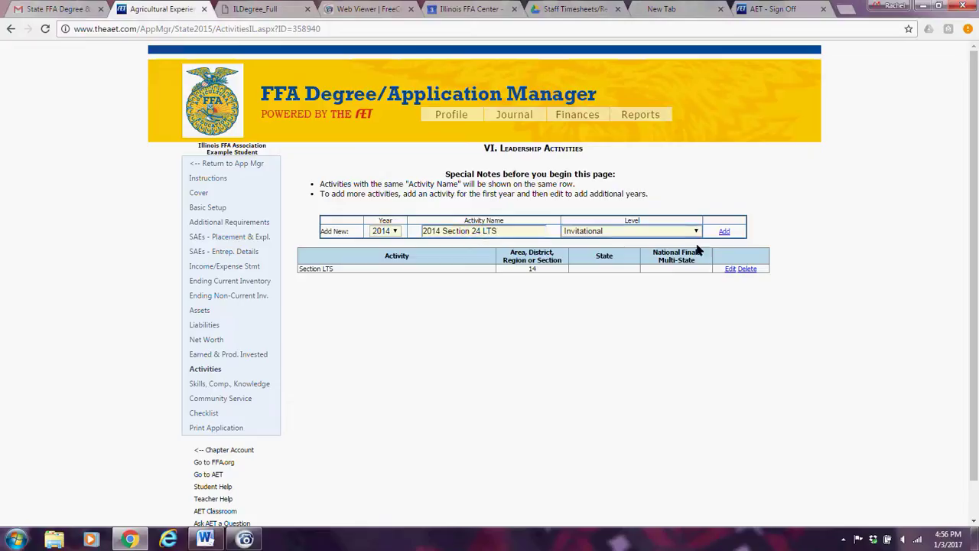
{"action": "left_click", "coordinate": [695, 232]}
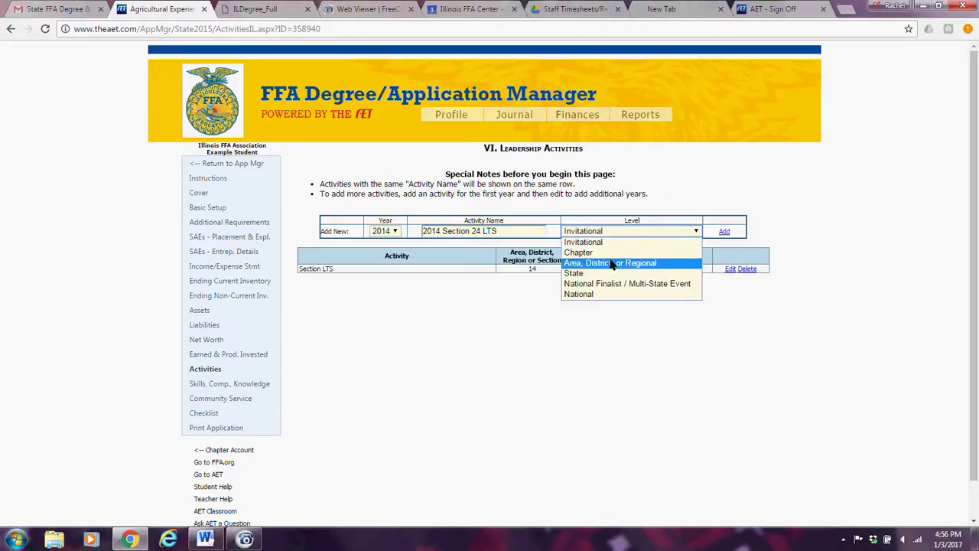
{"action": "left_click", "coordinate": [612, 263]}
{"action": "left_click", "coordinate": [723, 232]}
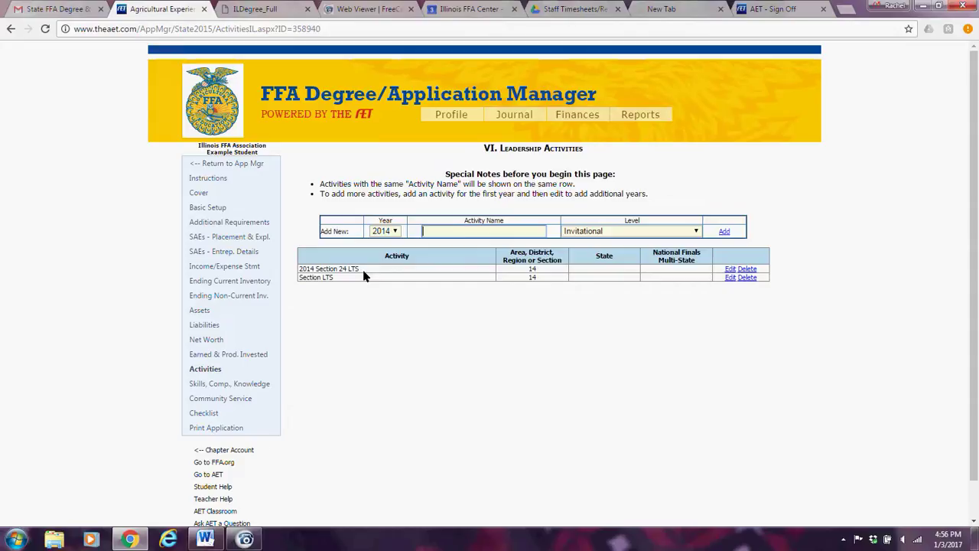
{"action": "left_click", "coordinate": [394, 233]}
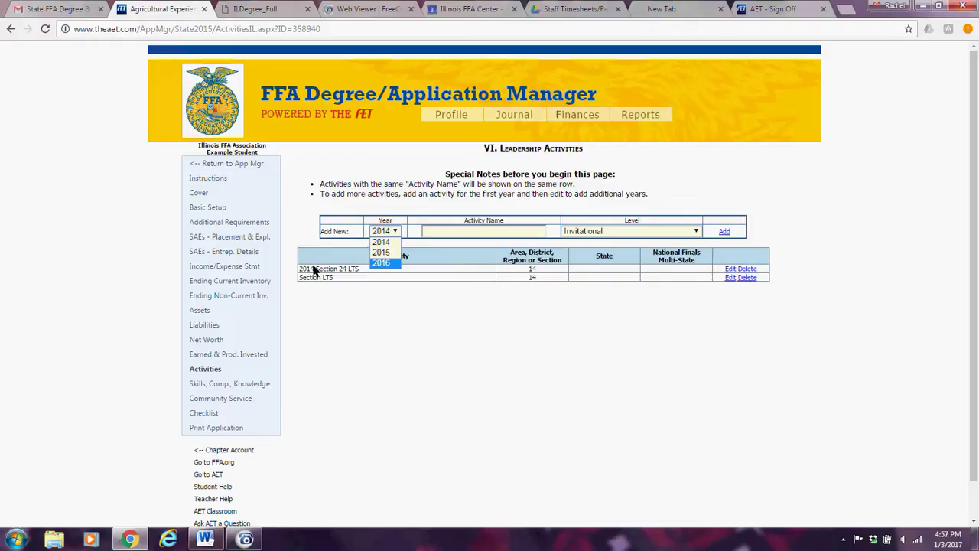
{"action": "left_click", "coordinate": [398, 234]}
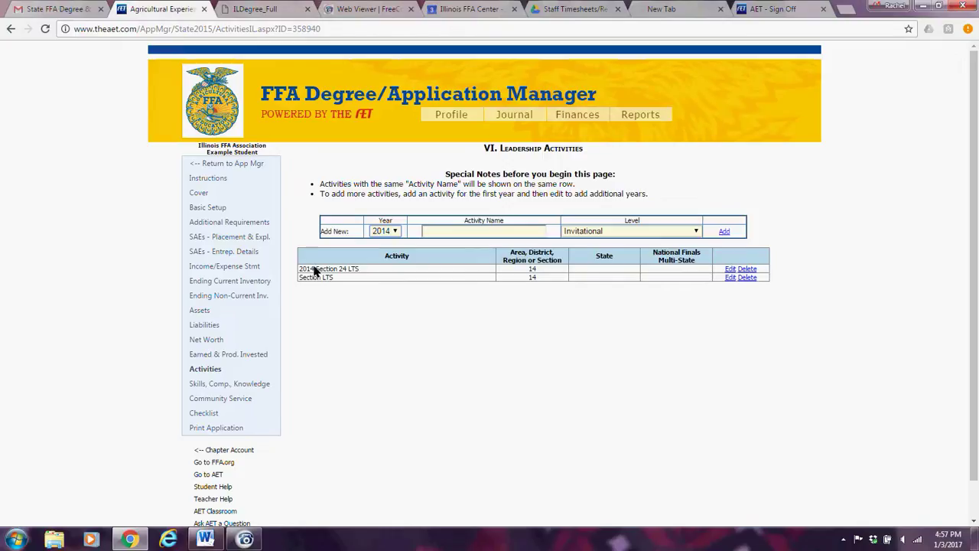
{"action": "left_click", "coordinate": [211, 386]}
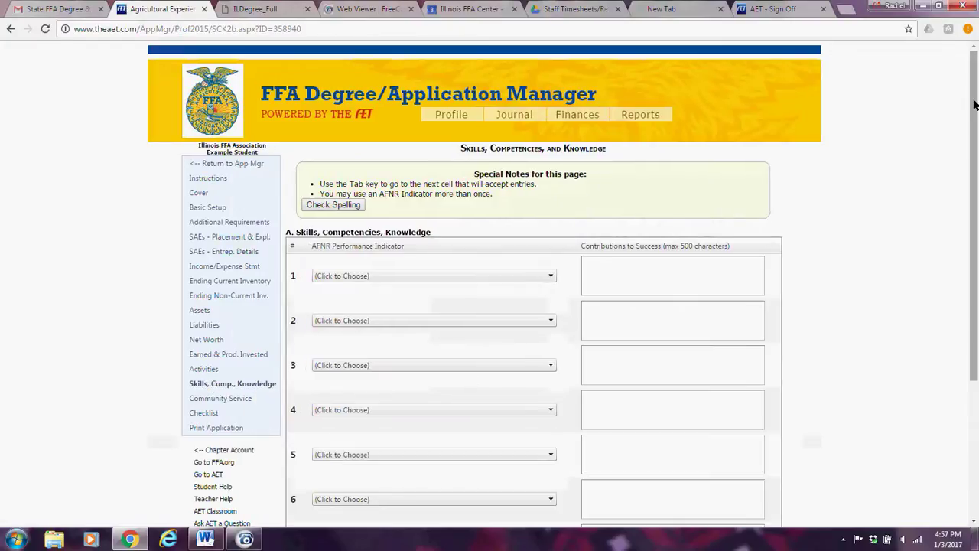
Choose AS.05.02 as the row 1 AFNR performance indicator.
{"action": "left_click_drag", "start_coordinate": [974, 104], "coordinate": [977, 241]}
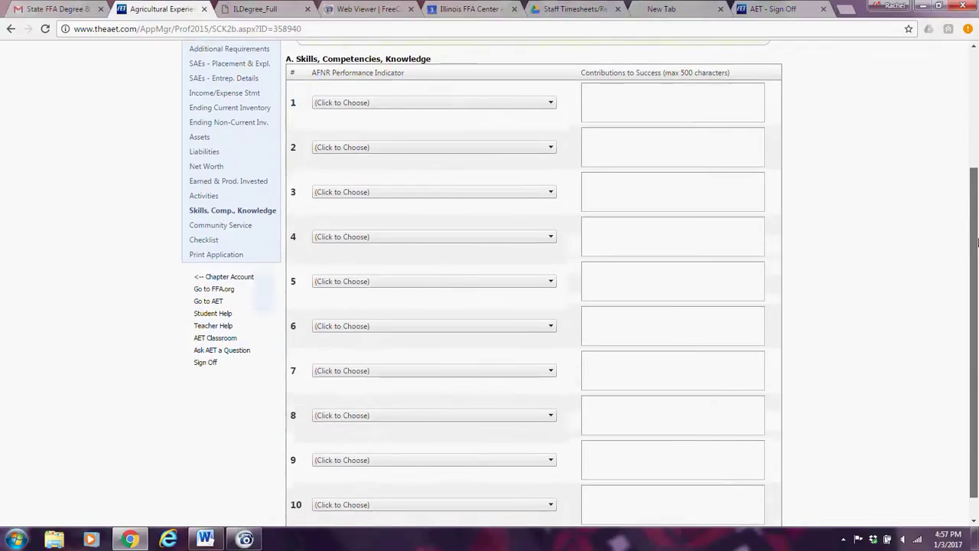
{"action": "scroll", "coordinate": [977, 241], "scroll_direction": "down", "scroll_amount": 1}
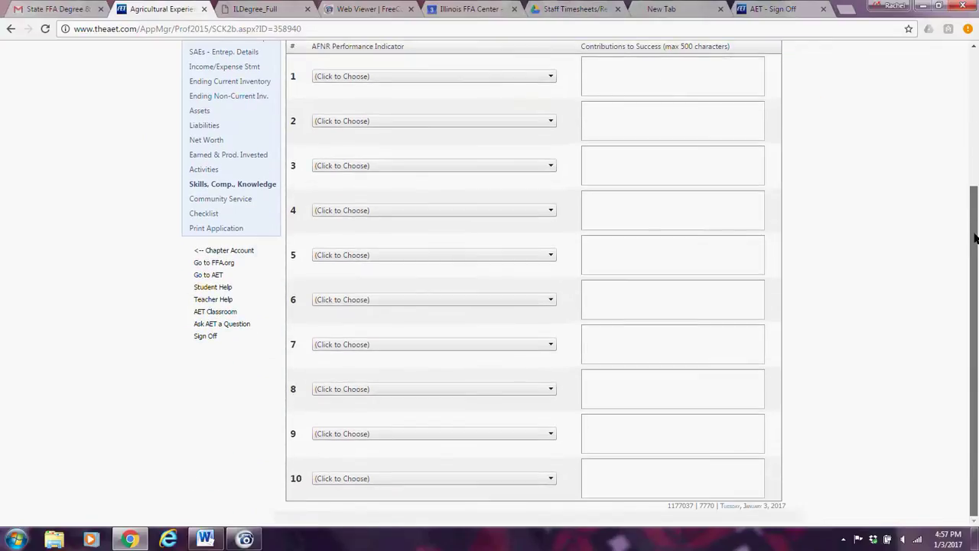
{"action": "scroll", "coordinate": [474, 285], "scroll_direction": "up", "scroll_amount": 3}
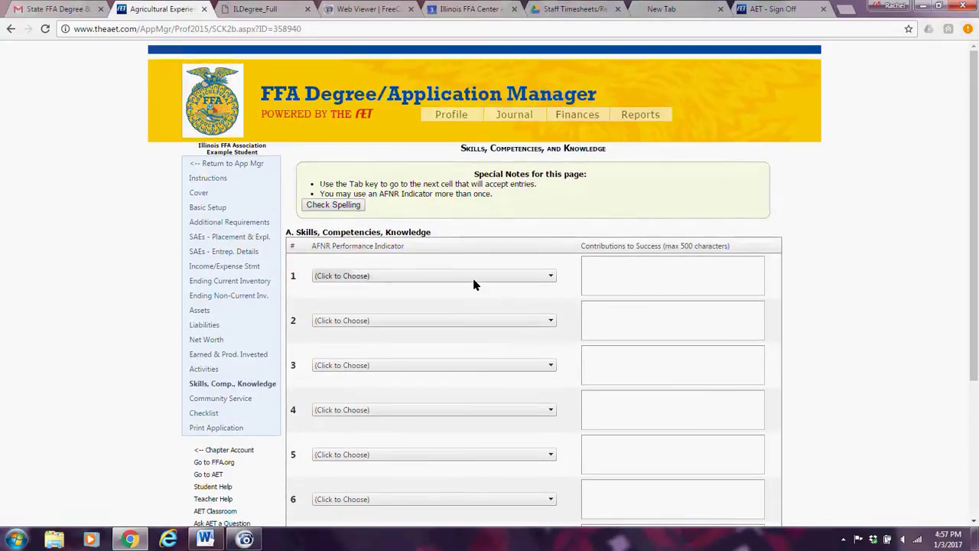
{"action": "left_click", "coordinate": [474, 278]}
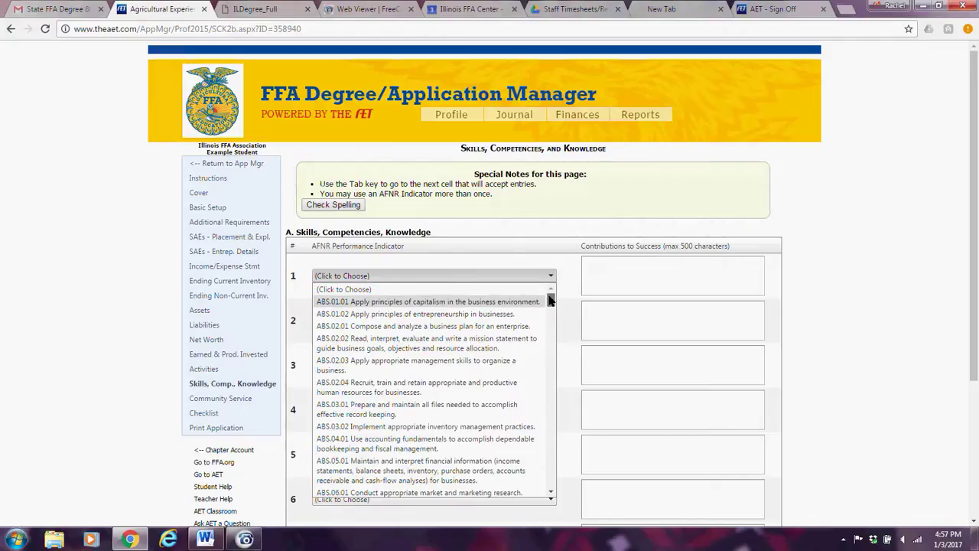
{"action": "left_click_drag", "start_coordinate": [549, 301], "coordinate": [549, 328]}
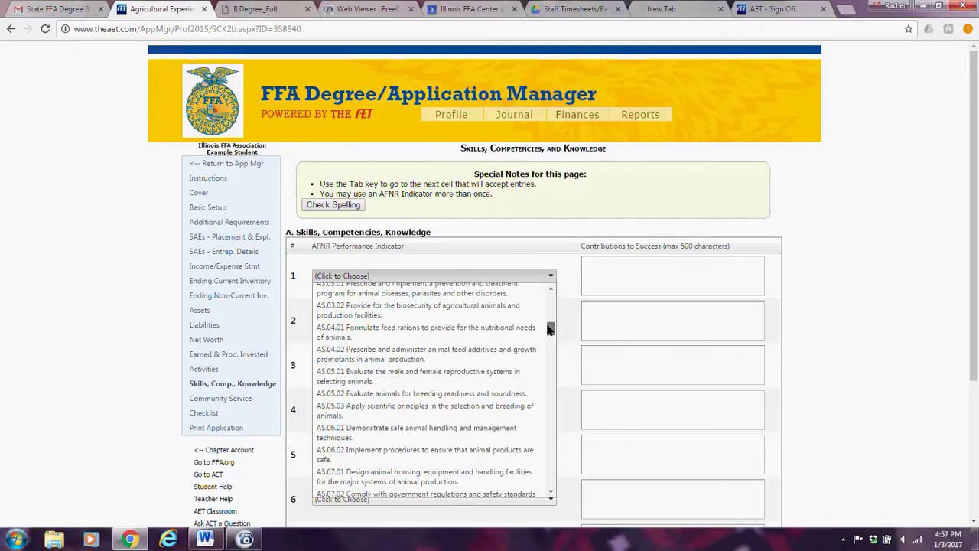
{"action": "left_click", "coordinate": [469, 394]}
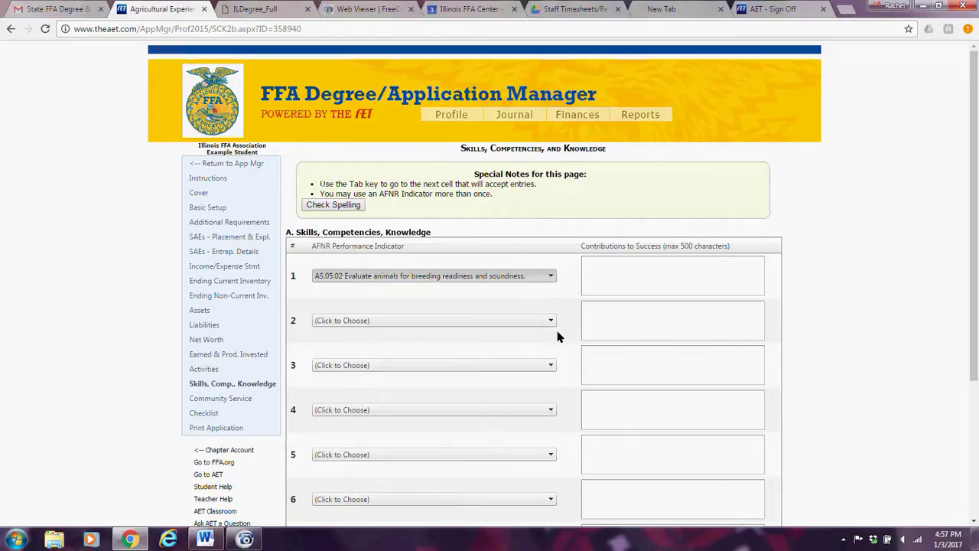
{"action": "left_click", "coordinate": [613, 272]}
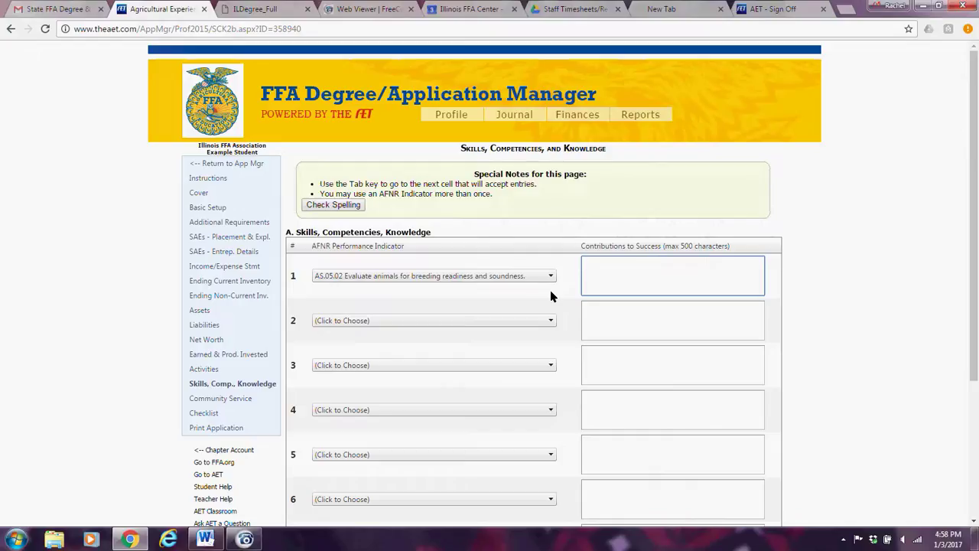
Choose PST.03.04 Troubleshoot and service electrical systems for row 2.
{"action": "left_click", "coordinate": [550, 321]}
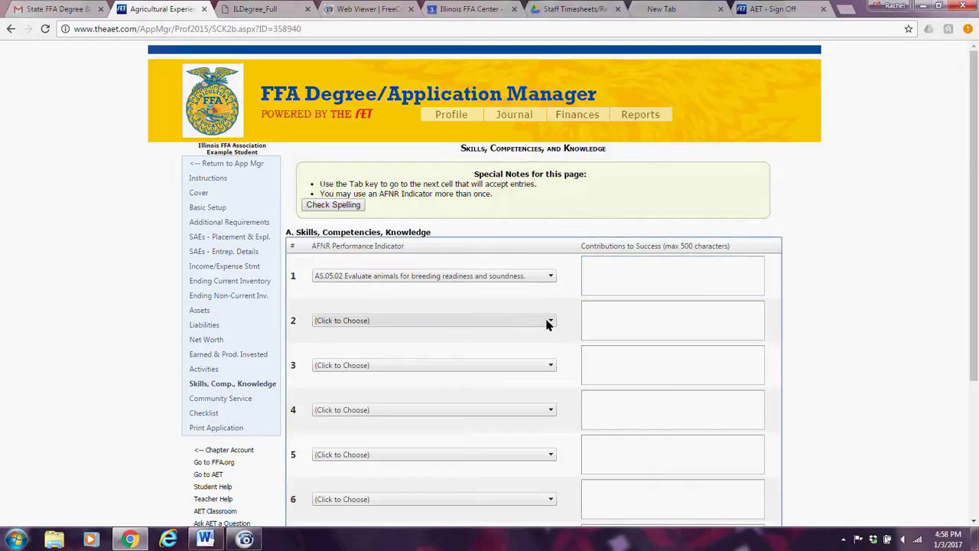
{"action": "left_click_drag", "start_coordinate": [550, 114], "coordinate": [551, 289]}
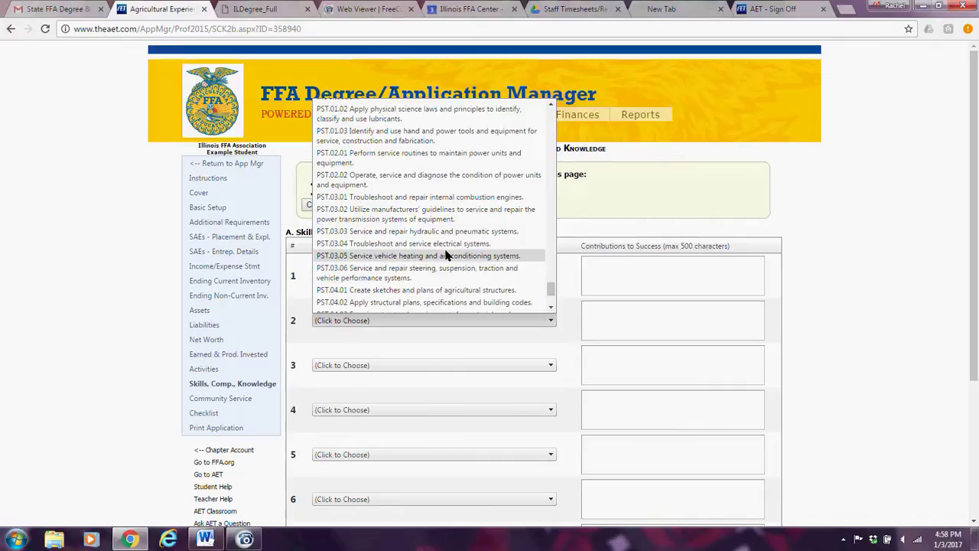
{"action": "left_click", "coordinate": [446, 247]}
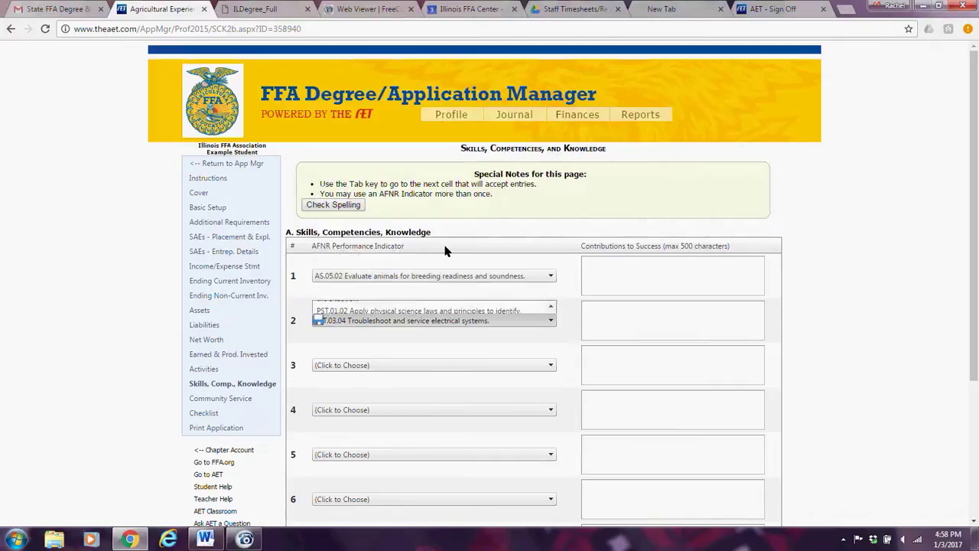
{"action": "left_click", "coordinate": [654, 324]}
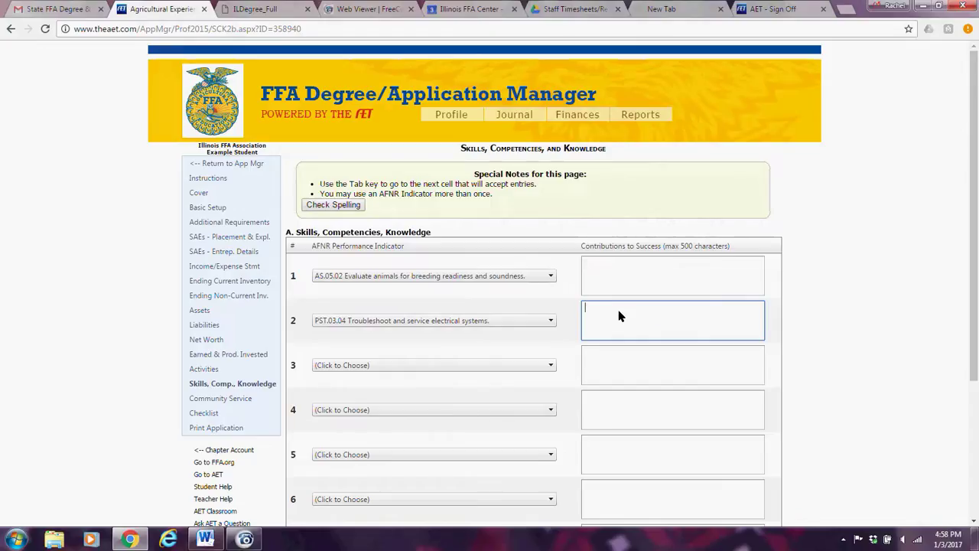
Write row 2's contribution: ag teachers showed how to wire a circuit and always use safety.
{"action": "type", "text": "Many ag teacher"}
{"action": "key", "text": "BackSpace"}
{"action": "type", "text": "ers helped me comlete this"}
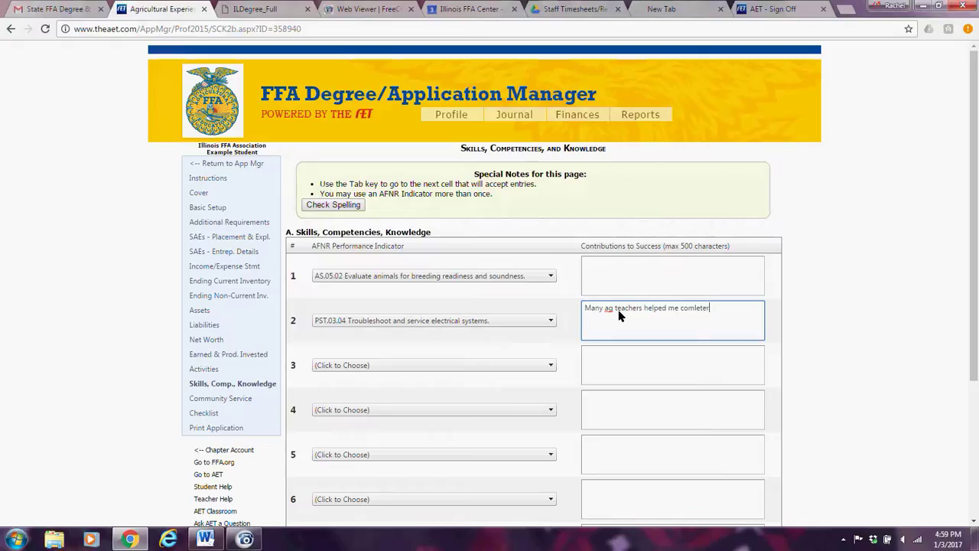
{"action": "type", "text": " task by showing me how to "}
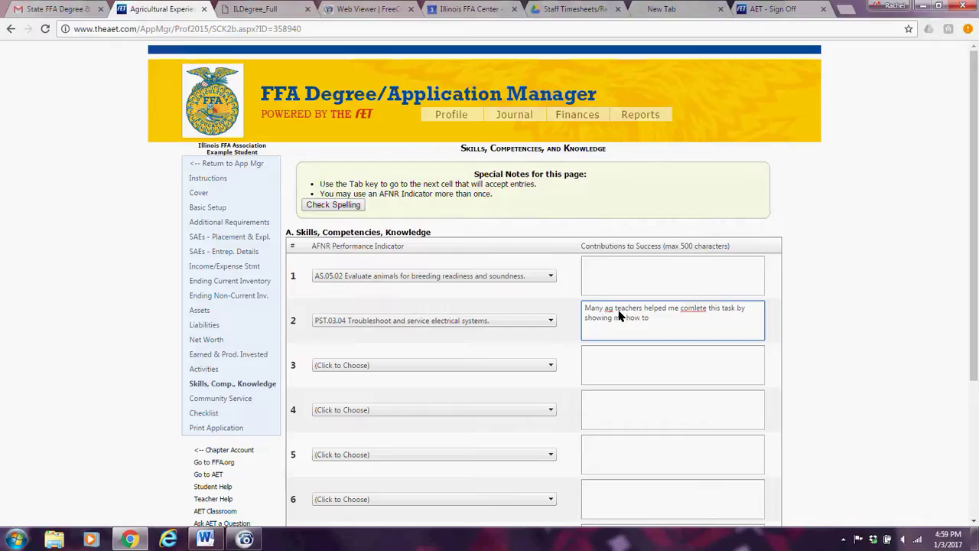
{"action": "type", "text": "wire and"}
{"action": "key", "text": "BackSpace"}
{"action": "key", "text": "BackSpace"}
{"action": "type", "text": "circuit and alwy"}
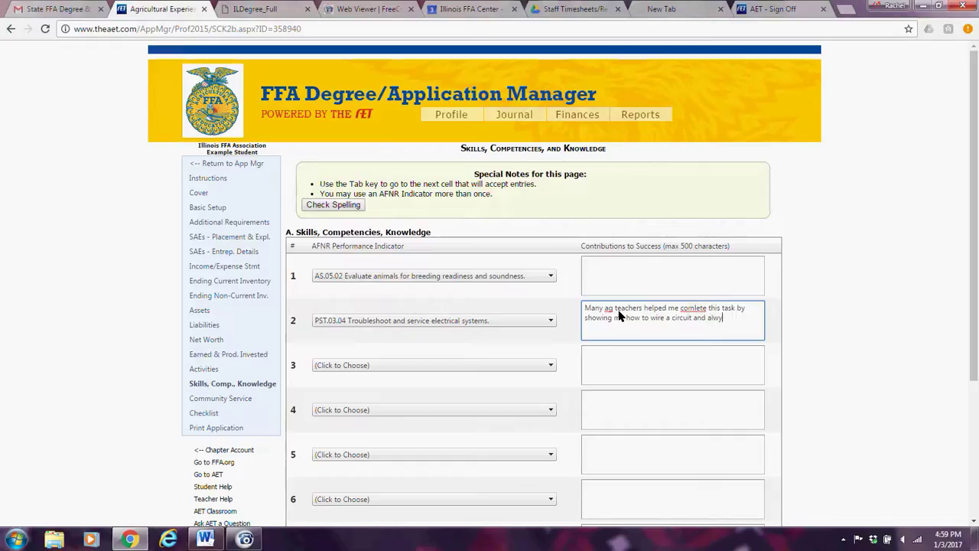
{"action": "type", "text": "as use safteh"}
{"action": "type", "text": "yuiouoiuoiuiopuoipu"}
{"action": "type", "text": "puopui"}
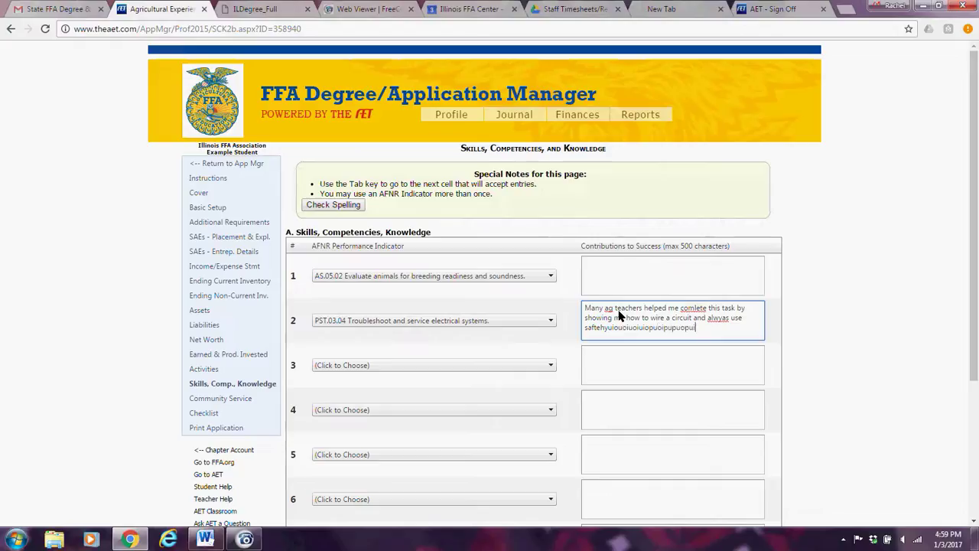
{"action": "type", "text": "ouoiuioppoiopiuiopuiopuio"}
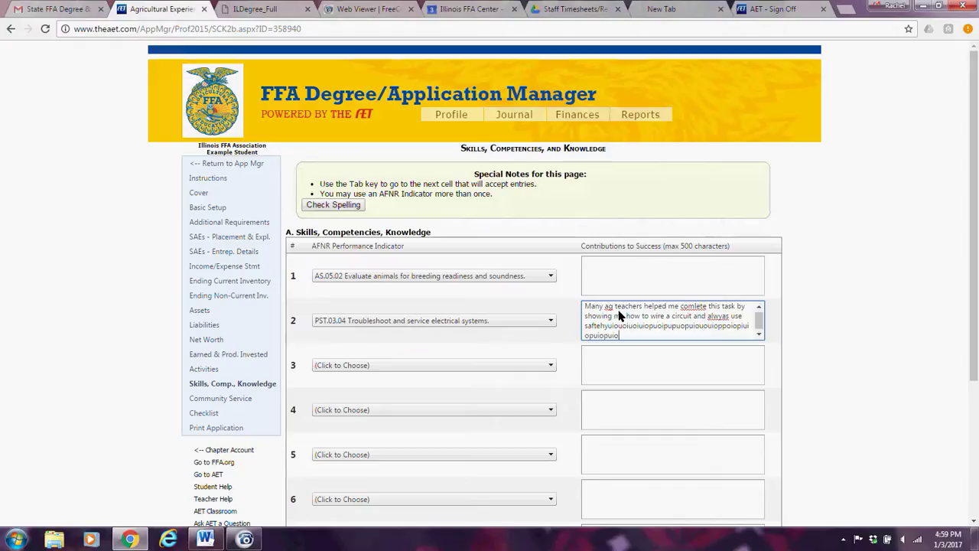
{"action": "type", "text": "puiopppppppppppppppppppppuiop"}
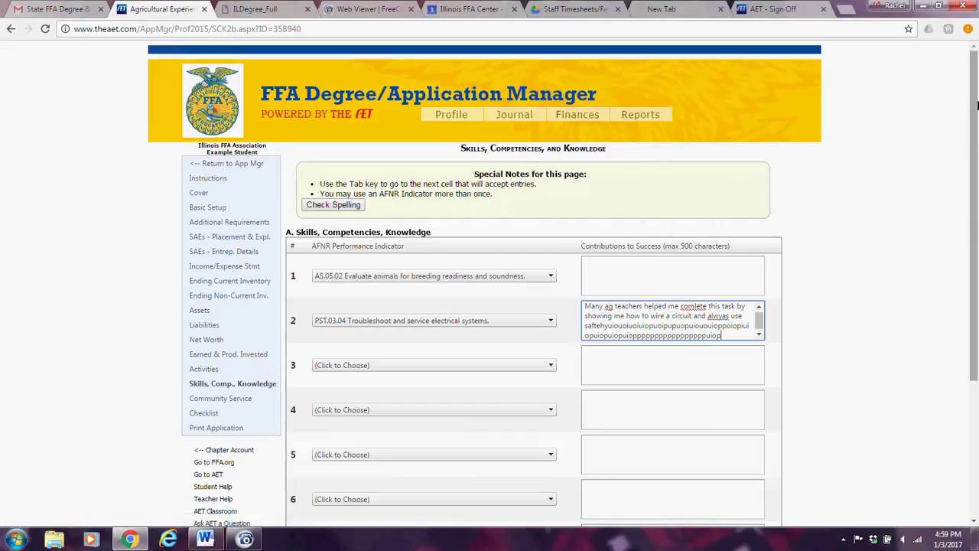
{"action": "left_click_drag", "start_coordinate": [969, 181], "coordinate": [968, 239]}
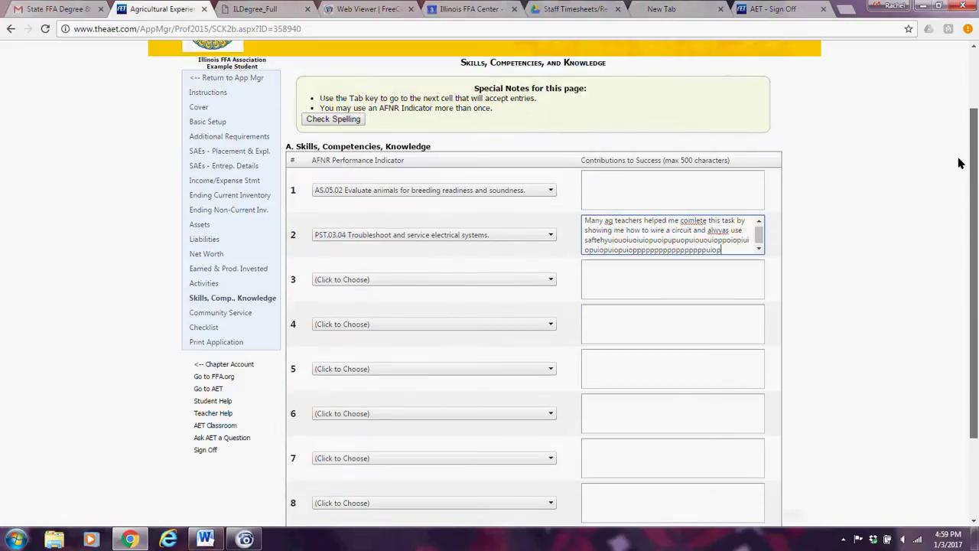
{"action": "left_click", "coordinate": [244, 316]}
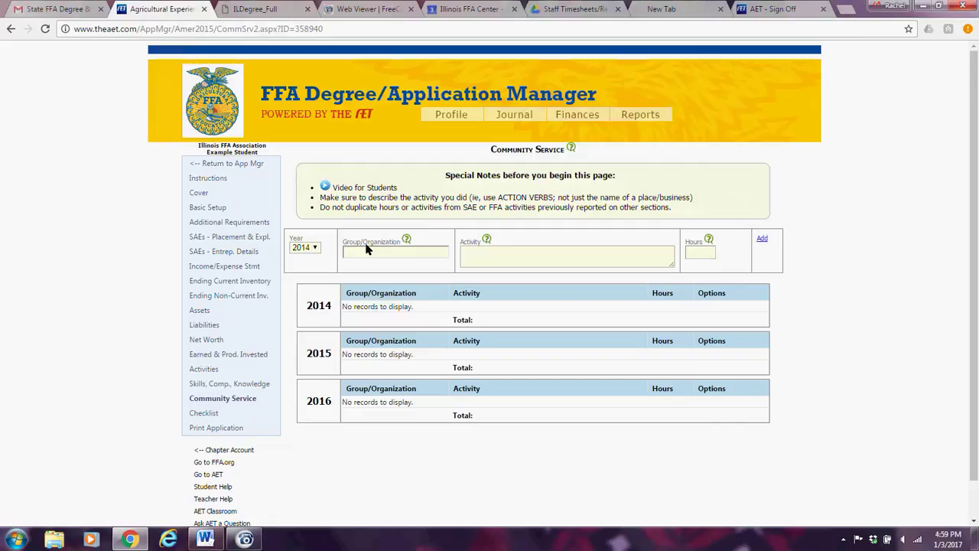
Add a 2014 community service entry: Church, activity 'Coimmunity', 25 hours.
{"action": "left_click", "coordinate": [365, 251]}
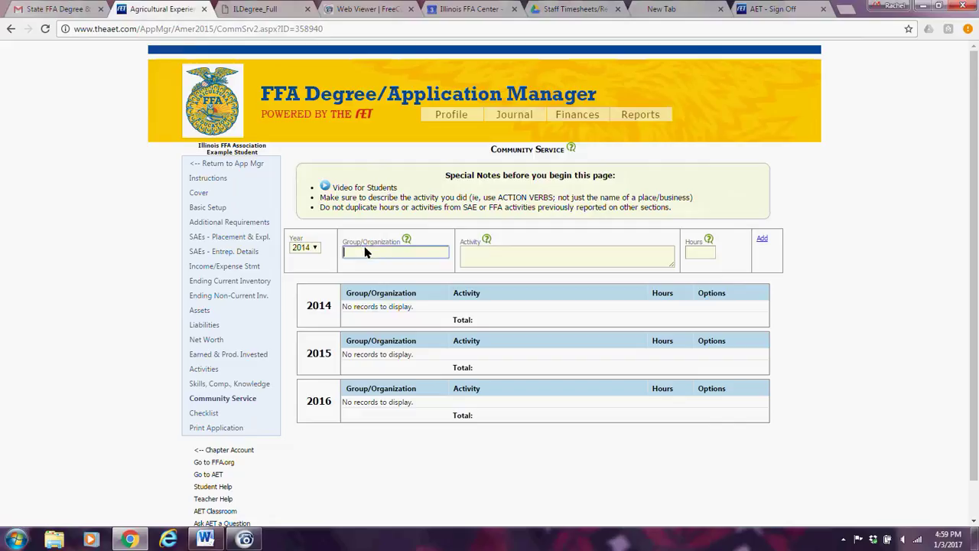
{"action": "type", "text": "Church Communuty"}
{"action": "key", "text": "BackSpace"}
{"action": "key", "text": "BackSpace"}
{"action": "key", "text": "BackSpace"}
{"action": "key", "text": "BackSpace"}
{"action": "key", "text": "BackSpace"}
{"action": "key", "text": "BackSpace"}
{"action": "key", "text": "BackSpace"}
{"action": "key", "text": "BackSpace"}
{"action": "key", "text": "BackSpace"}
{"action": "key", "text": "BackSpace"}
{"action": "key", "text": "BackSpace"}
{"action": "key", "text": "Tab"}
{"action": "type", "text": "Coimmunity"}
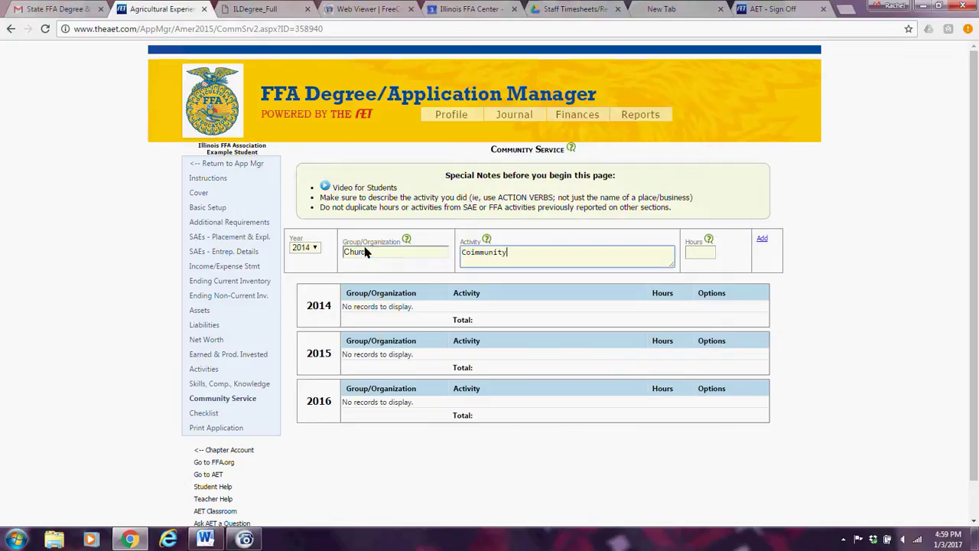
{"action": "key", "text": "Tab"}
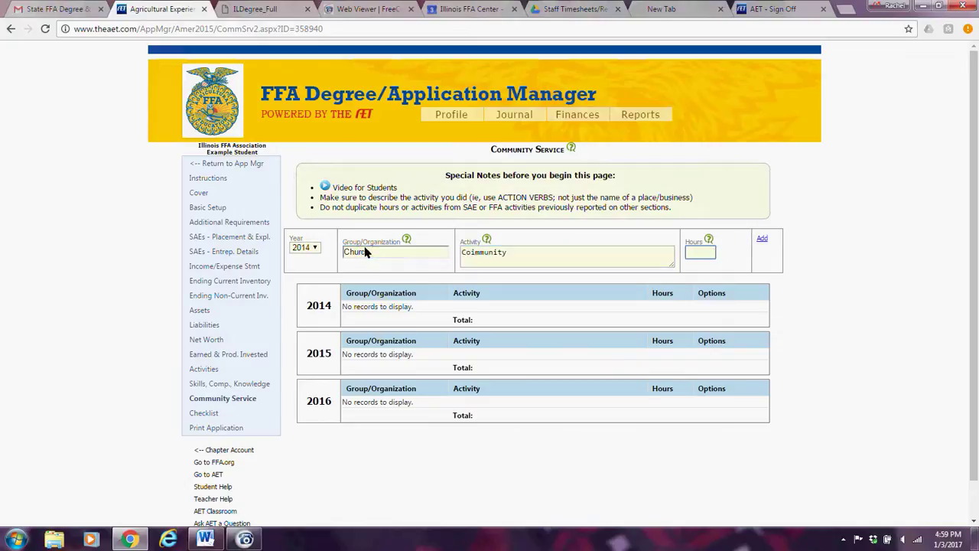
{"action": "type", "text": "25"}
{"action": "left_click", "coordinate": [765, 240]}
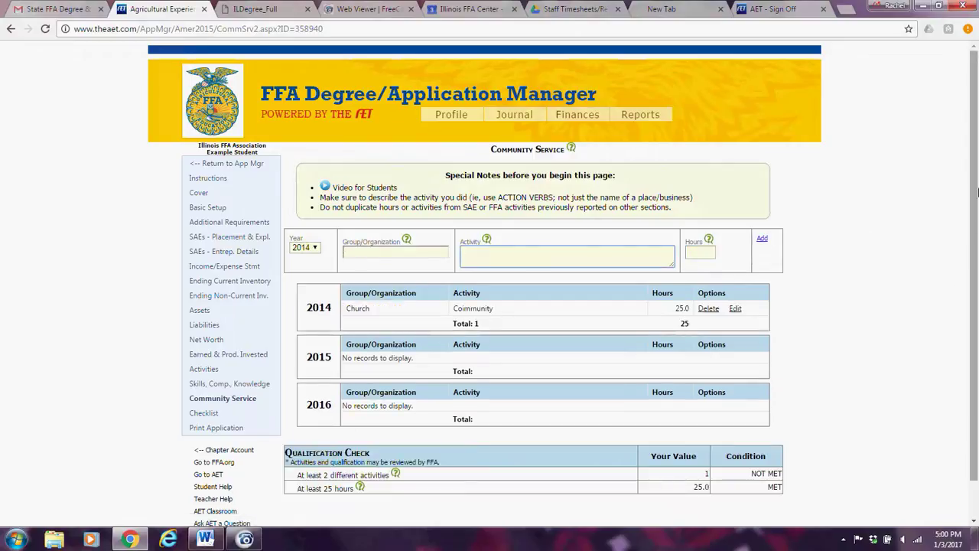
{"action": "scroll", "coordinate": [975, 191], "scroll_direction": "down", "scroll_amount": 2}
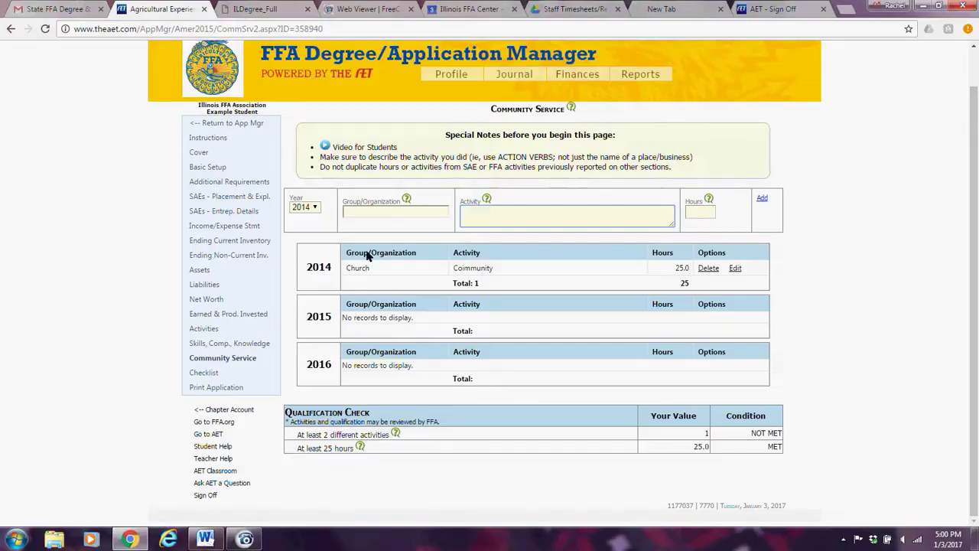
Start a 2015 community service entry for the organization 'Lions CLub'.
{"action": "left_click", "coordinate": [316, 210]}
{"action": "left_click", "coordinate": [305, 228]}
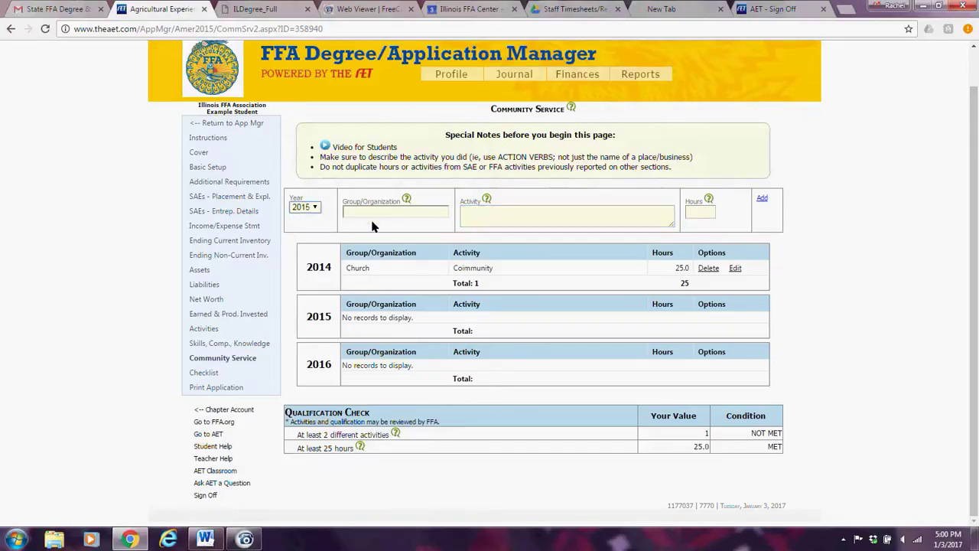
{"action": "left_click", "coordinate": [366, 216]}
{"action": "type", "text": "Chur"}
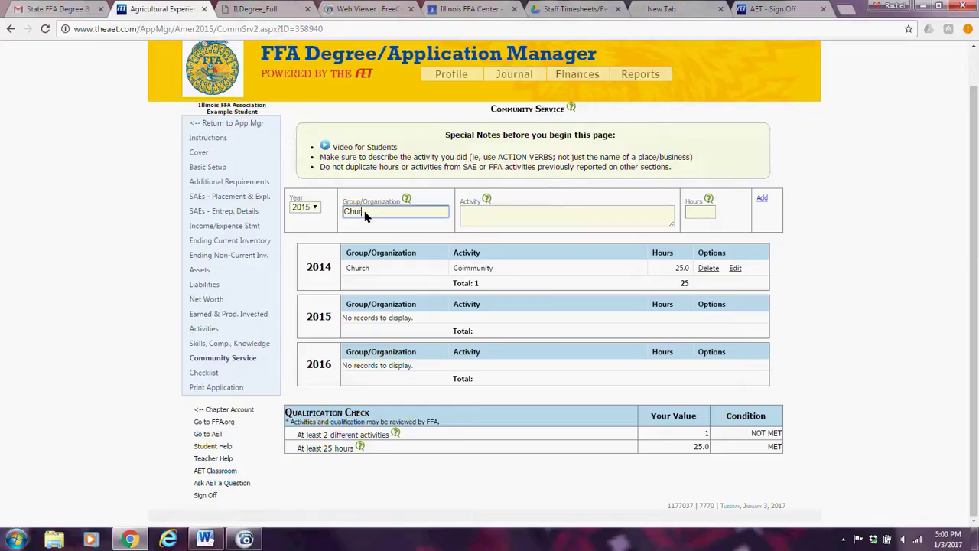
{"action": "key", "text": "BackSpace"}
{"action": "key", "text": "BackSpace"}
{"action": "key", "text": "BackSpace"}
{"action": "key", "text": "BackSpace"}
{"action": "type", "text": "Lions CLub"}
Fill in the activity 'Blood drive worker' with 25 hours and add the entry.
{"action": "key", "text": "Tab"}
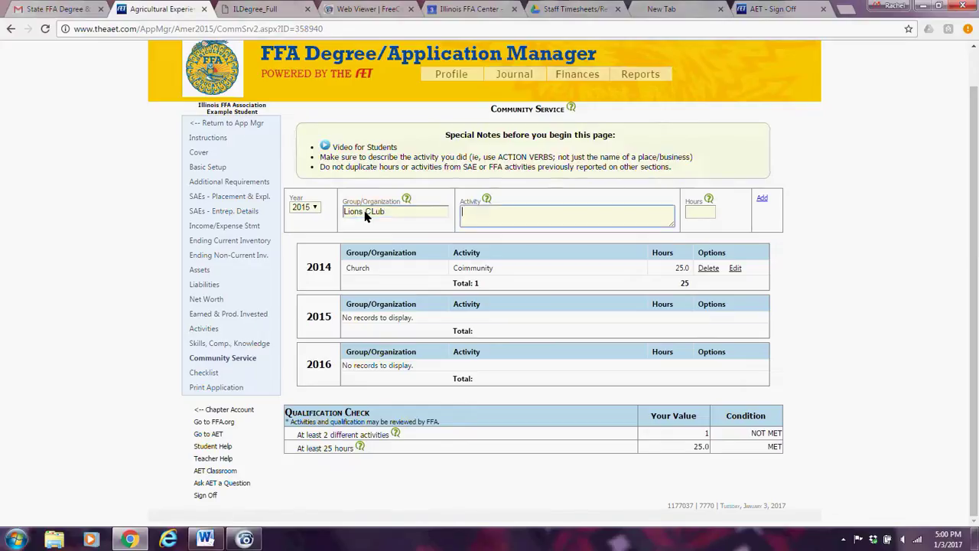
{"action": "type", "text": "Blood worker"}
{"action": "key", "text": "BackSpace"}
{"action": "key", "text": "BackSpace"}
{"action": "key", "text": "BackSpace"}
{"action": "key", "text": "BackSpace"}
{"action": "key", "text": "BackSpace"}
{"action": "key", "text": "BackSpace"}
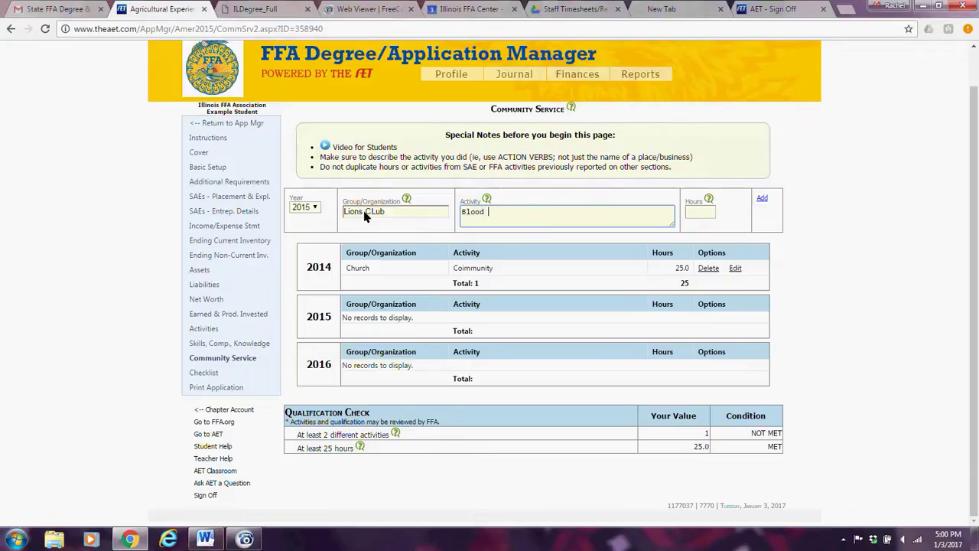
{"action": "type", "text": "drive worker"}
{"action": "left_click", "coordinate": [703, 213]}
{"action": "type", "text": "25"}
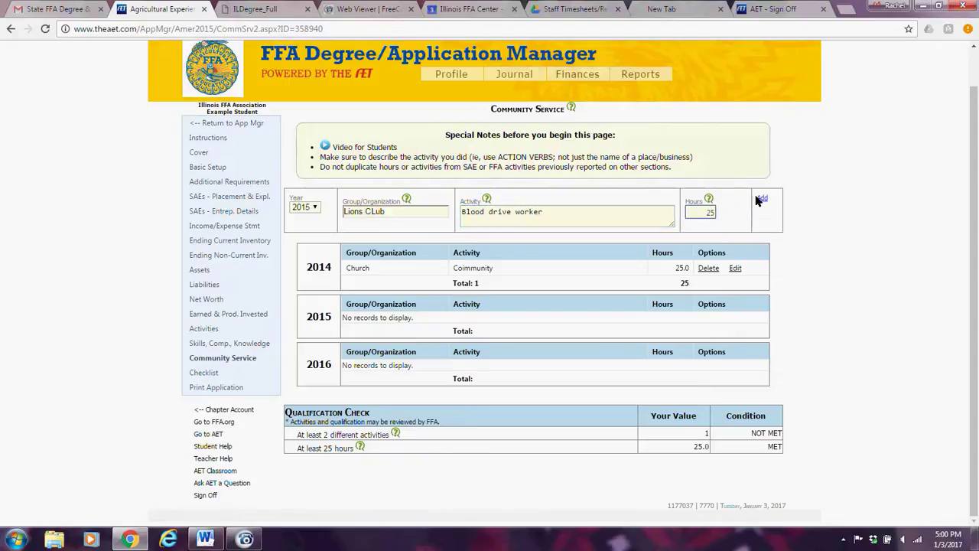
{"action": "left_click", "coordinate": [761, 200]}
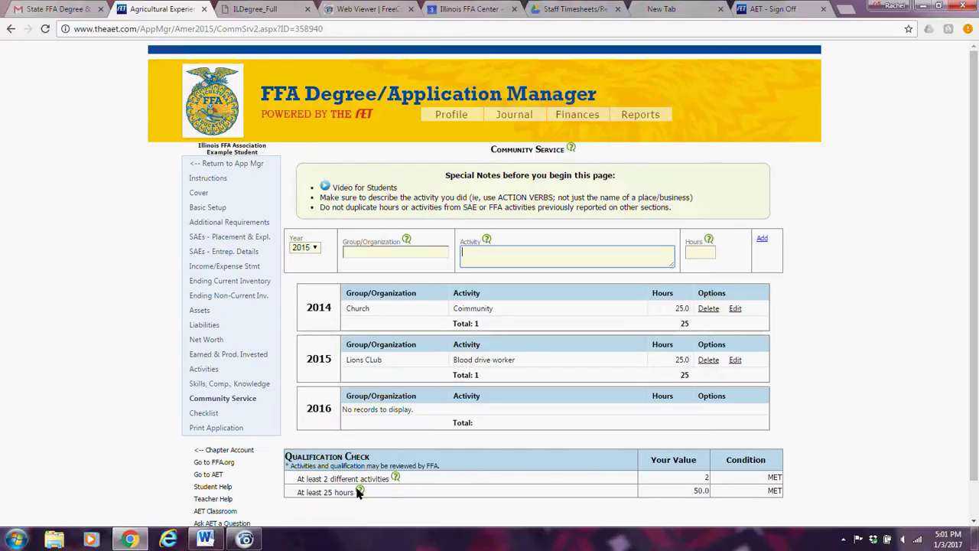
{"action": "left_click", "coordinate": [882, 299]}
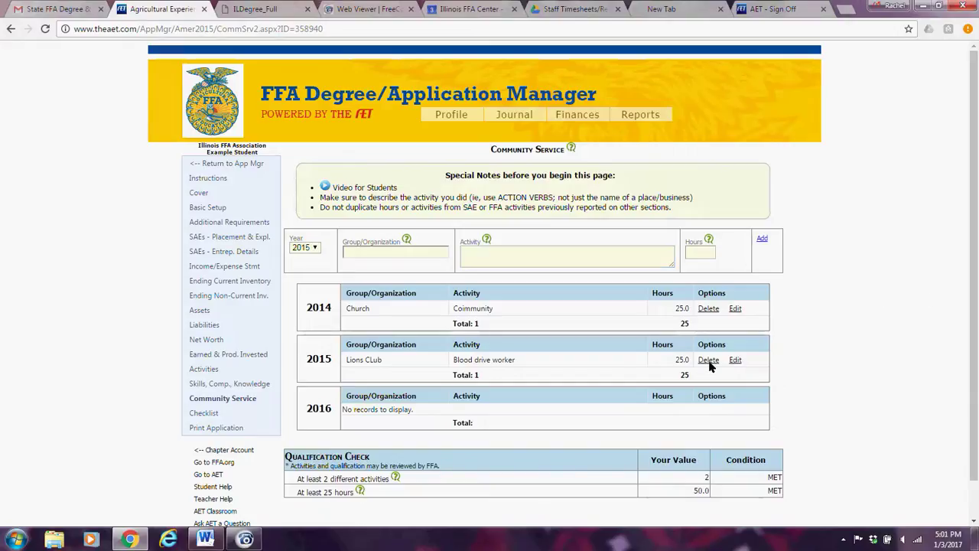
Open the Checklist of Minimum Qualifications and review its MET, NOT MET and MISSING items.
{"action": "left_click", "coordinate": [208, 413]}
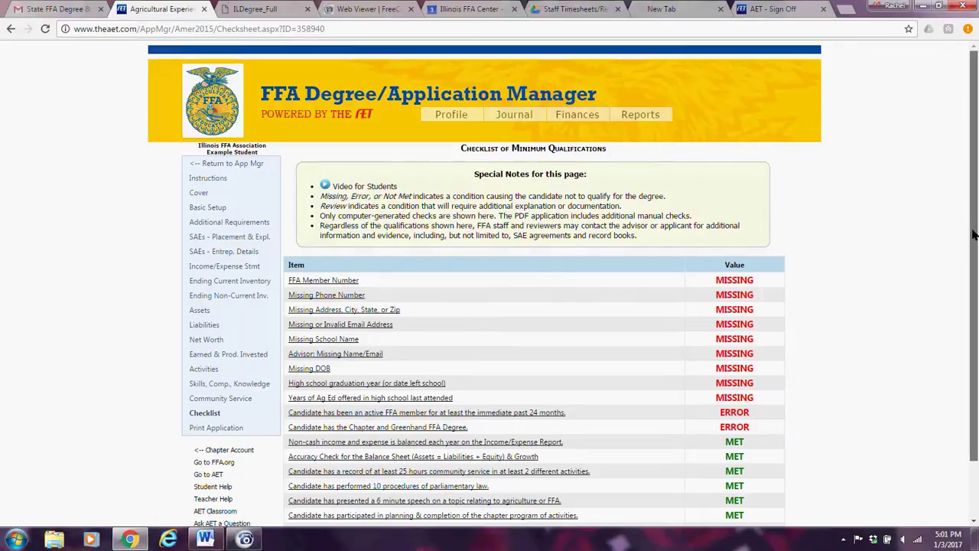
{"action": "scroll", "coordinate": [973, 329], "scroll_direction": "down", "scroll_amount": 1}
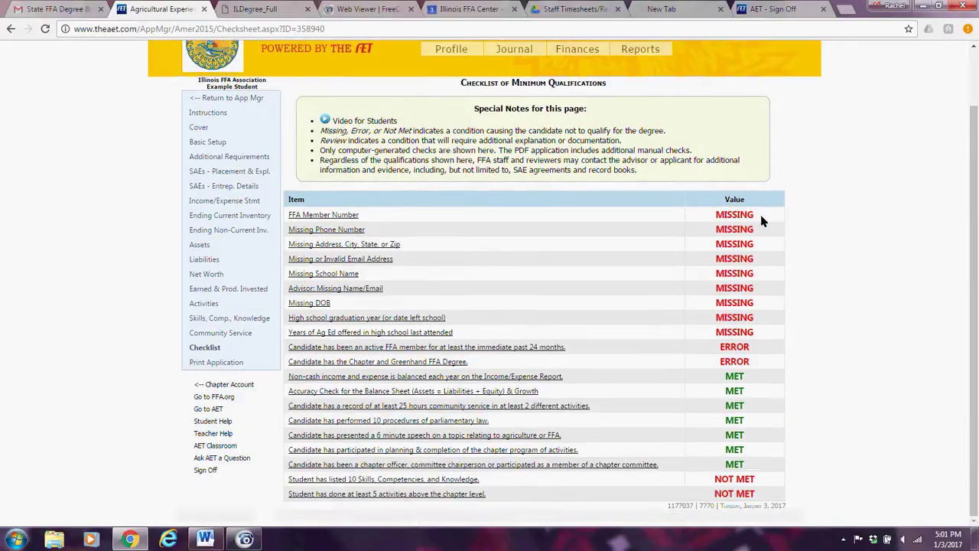
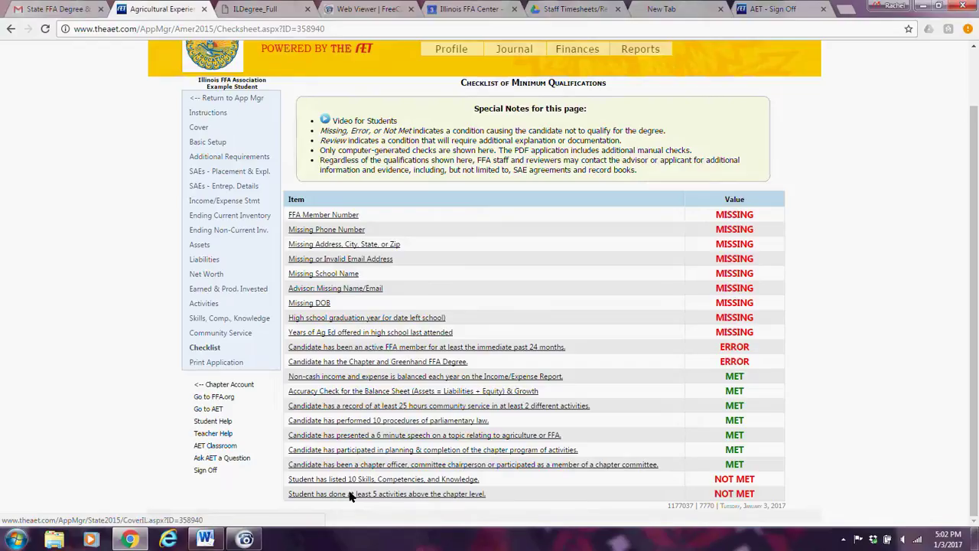
Move through Leadership Activities, Checklist, Instructions and Basic Setup to reach the Cover Page.
{"action": "left_click", "coordinate": [203, 303]}
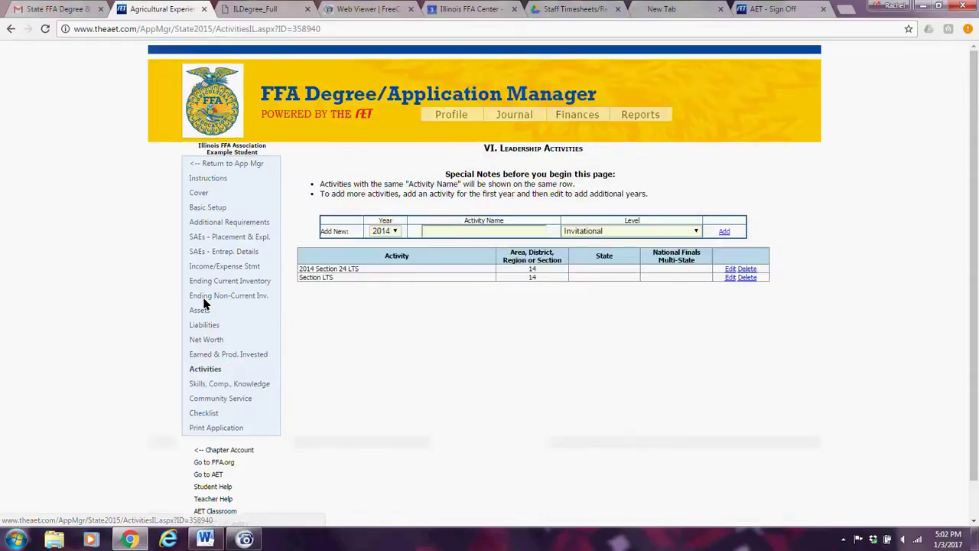
{"action": "left_click", "coordinate": [216, 416]}
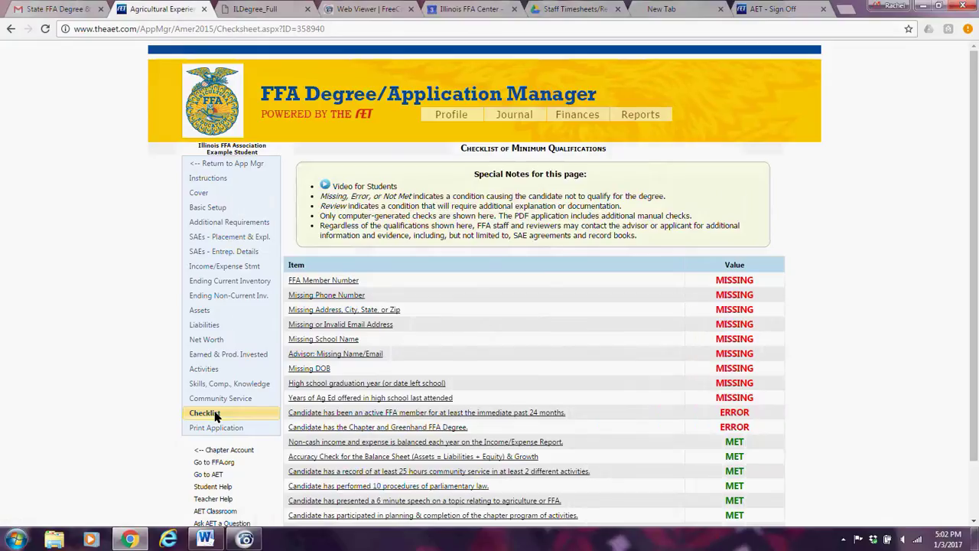
{"action": "left_click", "coordinate": [203, 180]}
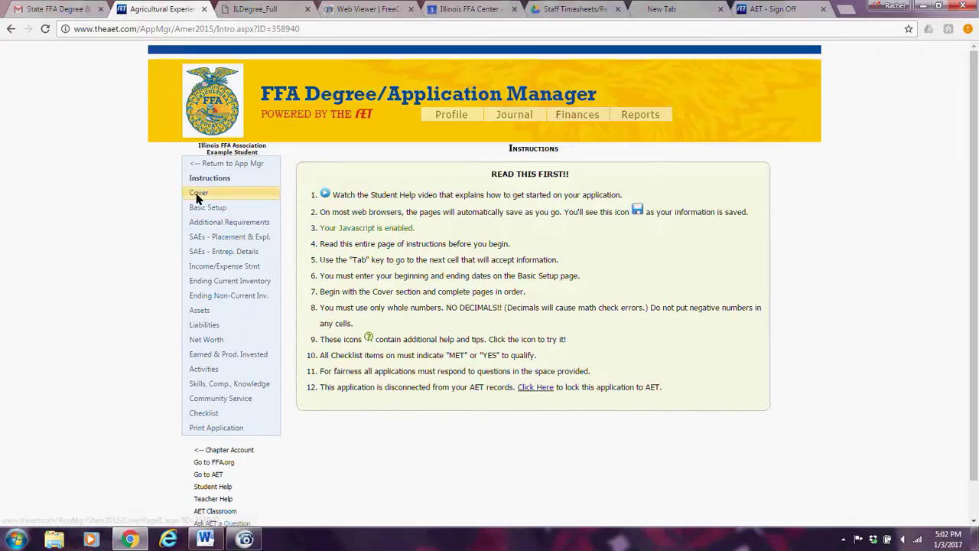
{"action": "left_click", "coordinate": [205, 207]}
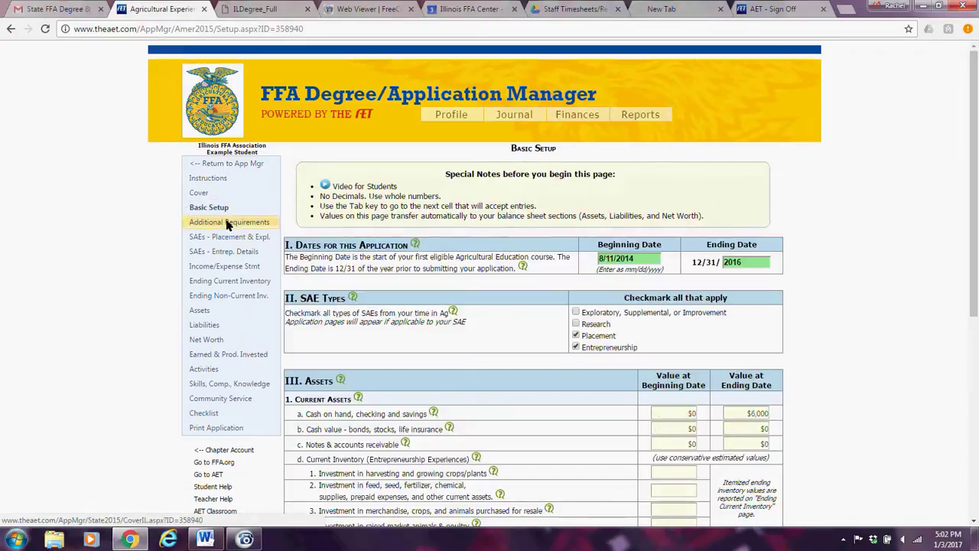
{"action": "left_click", "coordinate": [201, 193]}
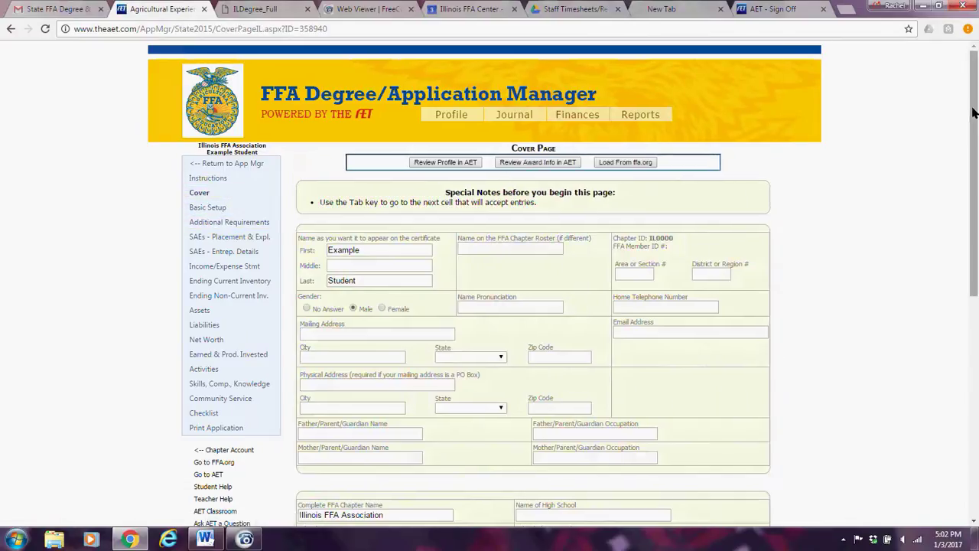
Enter the candidate's date of birth on the Cover Page, then review the qualifications checklist.
{"action": "left_click_drag", "start_coordinate": [973, 112], "coordinate": [977, 320]}
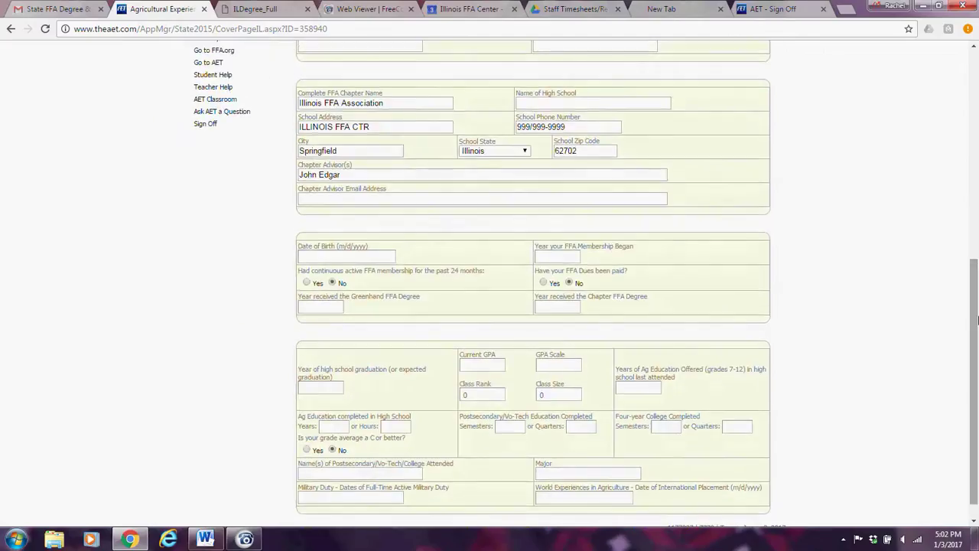
{"action": "left_click", "coordinate": [336, 259]}
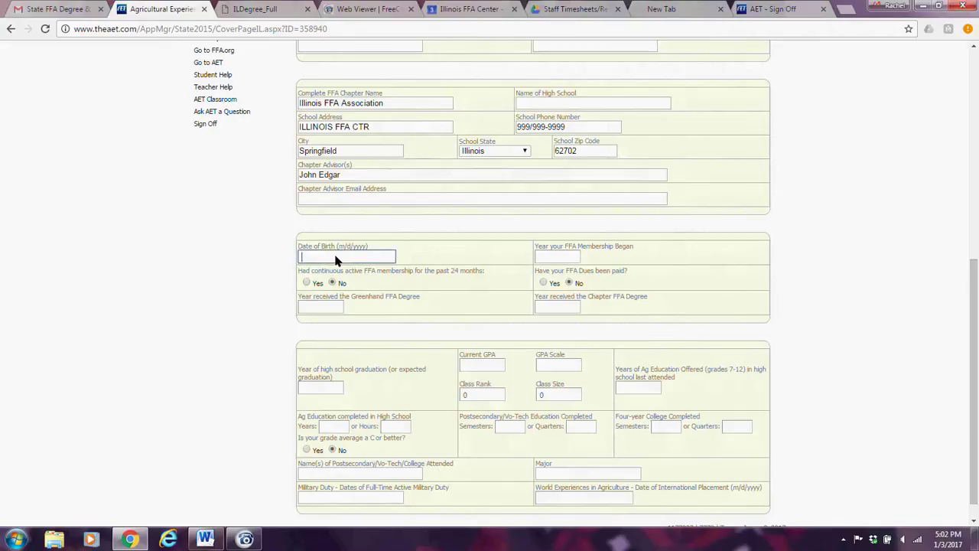
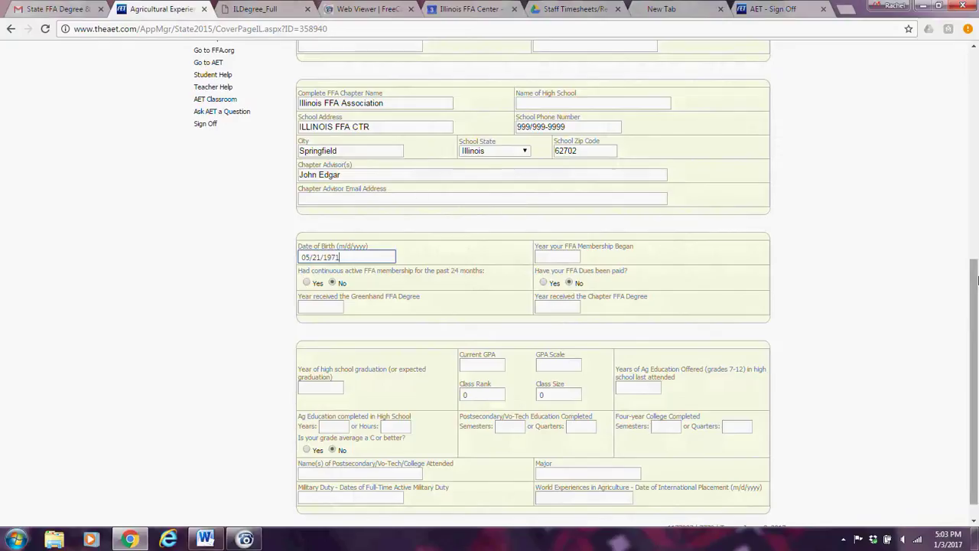
{"action": "scroll", "coordinate": [973, 280], "scroll_direction": "up", "scroll_amount": 4}
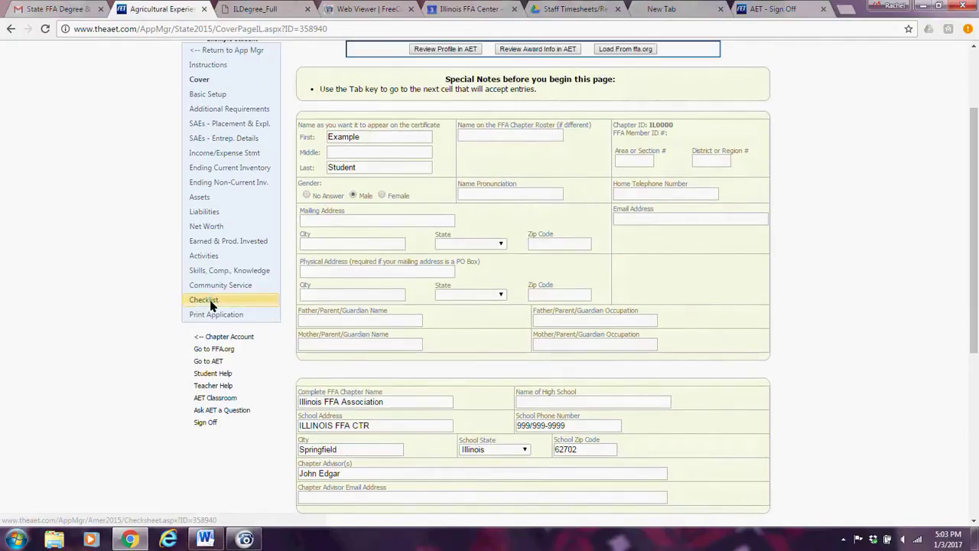
{"action": "left_click", "coordinate": [208, 301]}
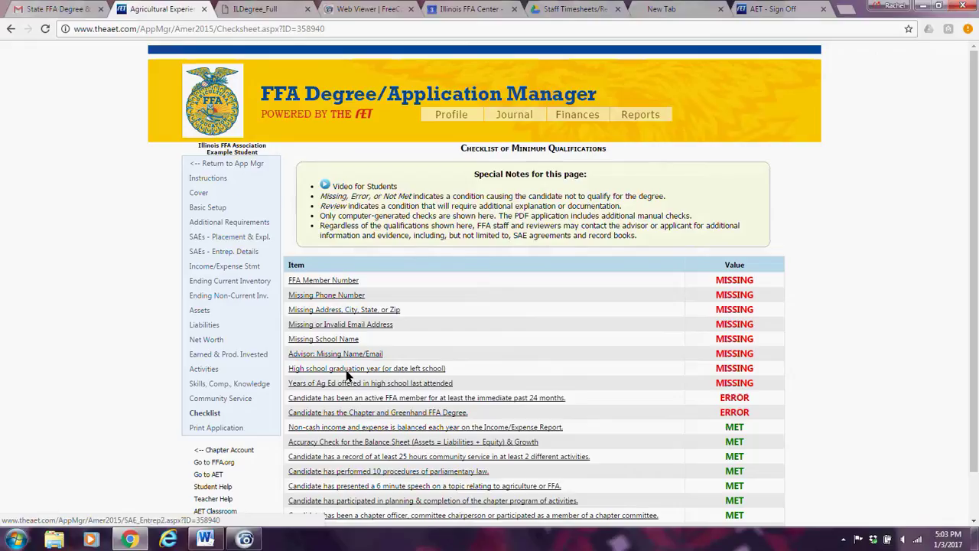
Answer Yes for membership and dues, set Greenhand 2014 and Chapter 2015 years, then recheck the checklist.
{"action": "left_click", "coordinate": [199, 194]}
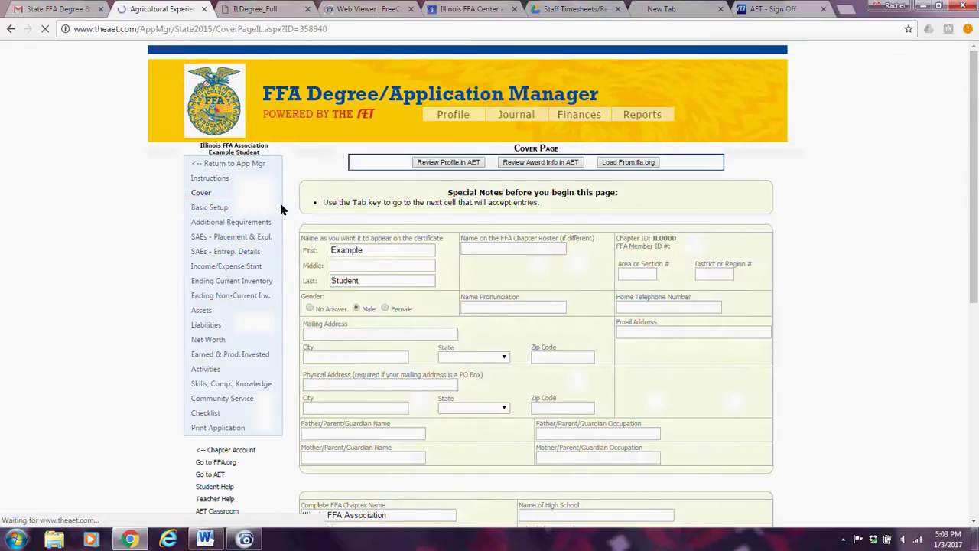
{"action": "left_click_drag", "start_coordinate": [976, 146], "coordinate": [977, 312]}
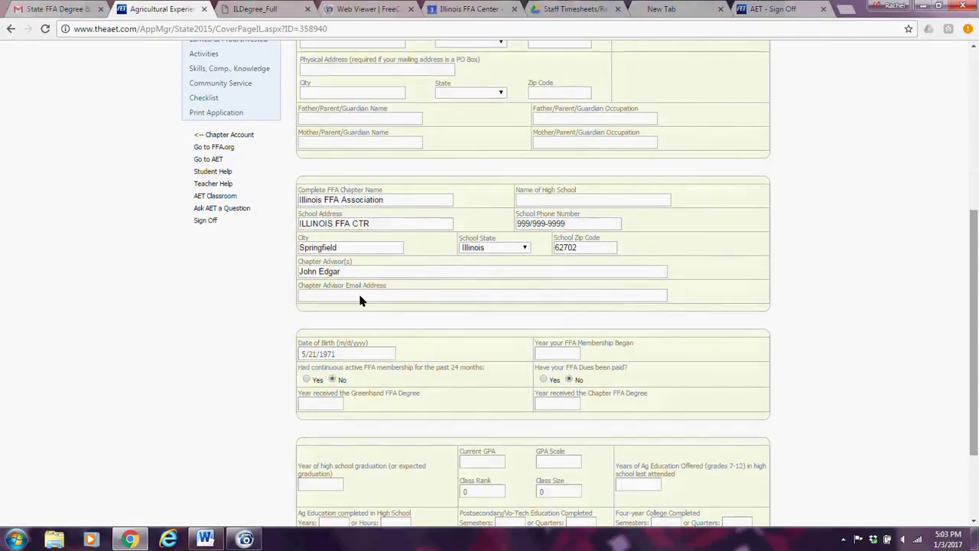
{"action": "left_click", "coordinate": [307, 379]}
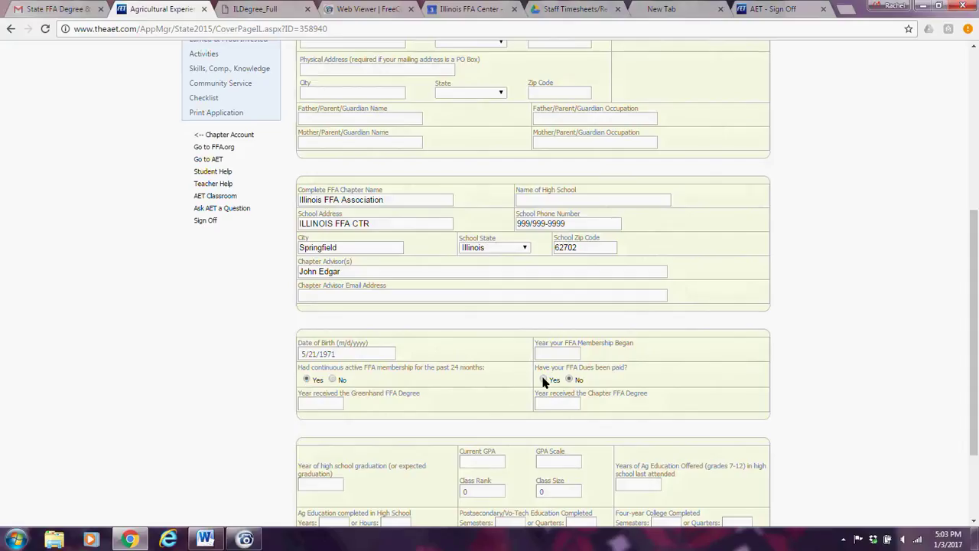
{"action": "left_click", "coordinate": [544, 380]}
{"action": "left_click", "coordinate": [318, 406]}
{"action": "type", "text": "2014"}
{"action": "key", "text": "Tab"}
{"action": "type", "text": "2015"}
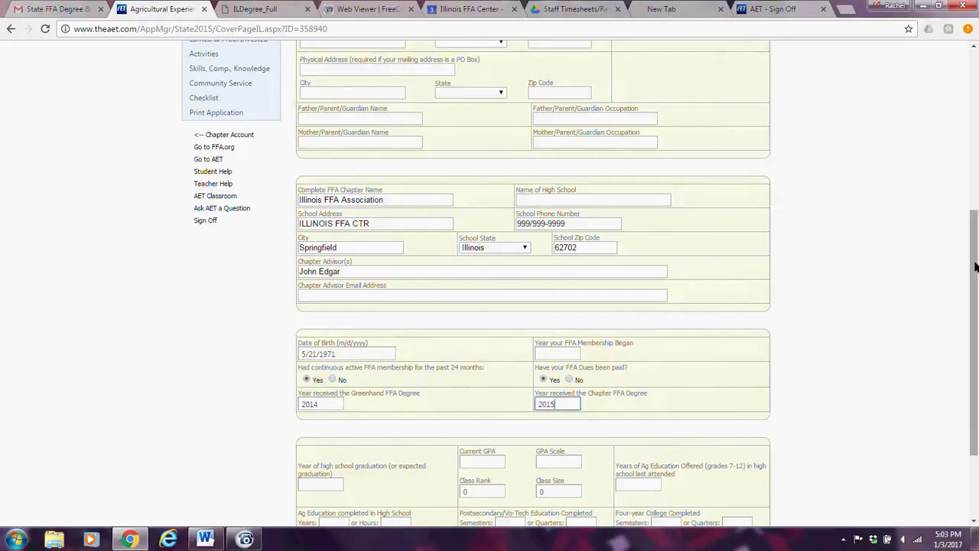
{"action": "left_click", "coordinate": [193, 97]}
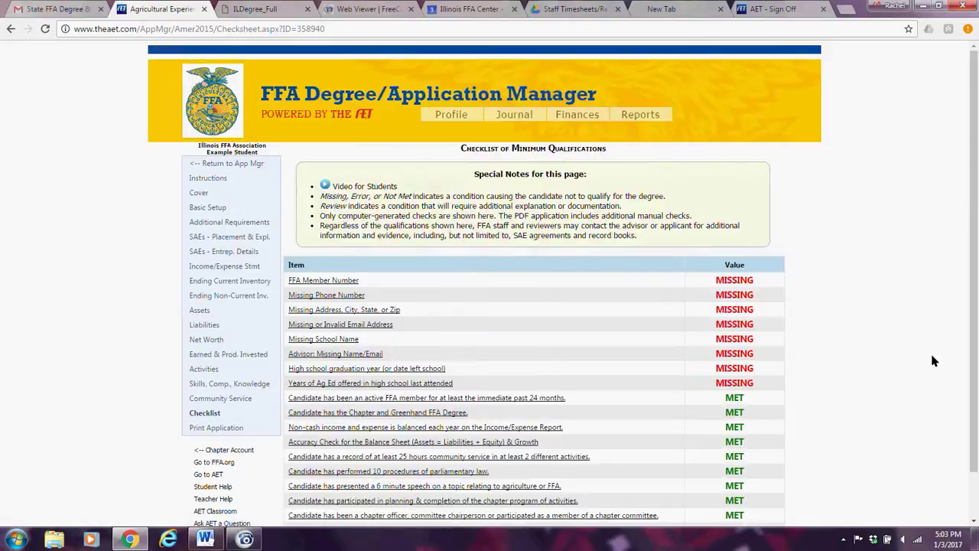
Visit Print Application, glance back at the checklist, then generate the Checklist Not Met draft PDF.
{"action": "left_click_drag", "start_coordinate": [976, 240], "coordinate": [978, 344]}
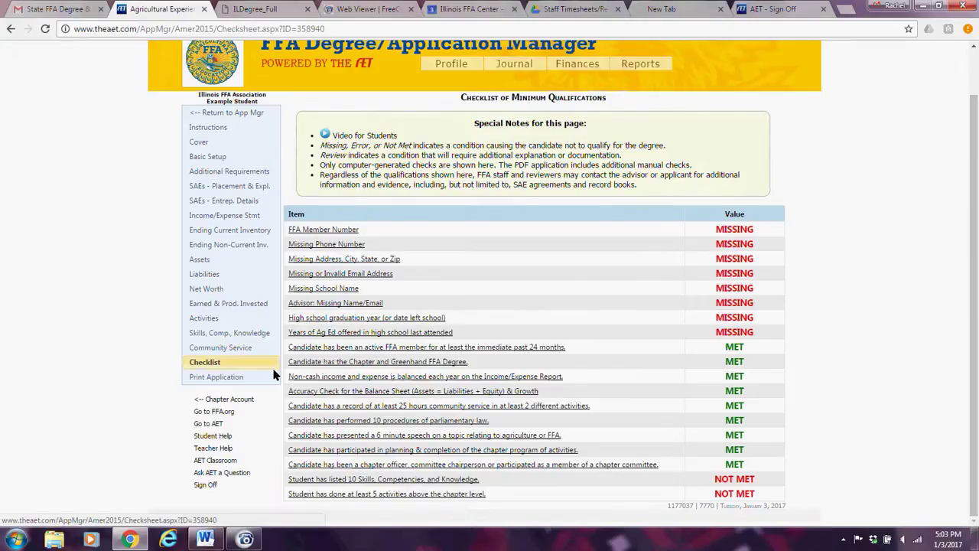
{"action": "left_click", "coordinate": [218, 378]}
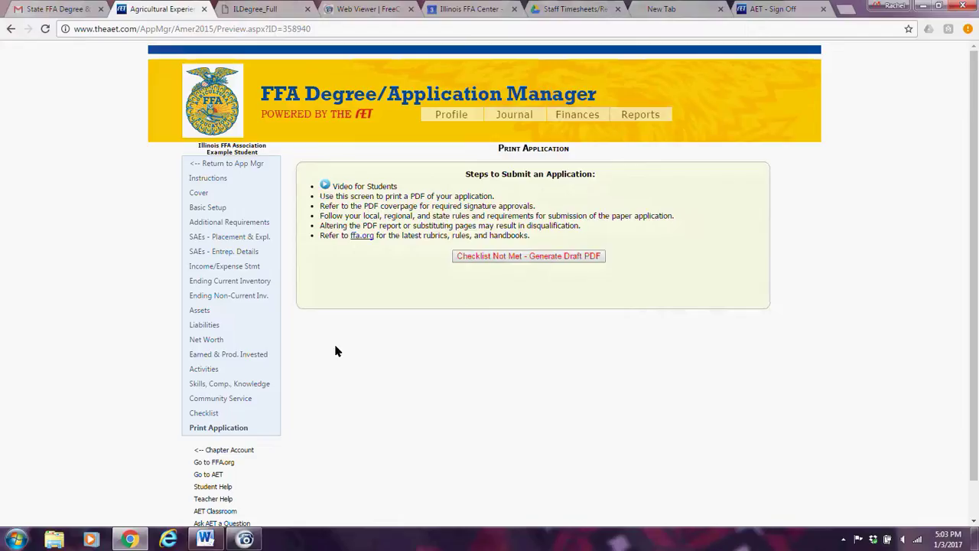
{"action": "left_click", "coordinate": [212, 414]}
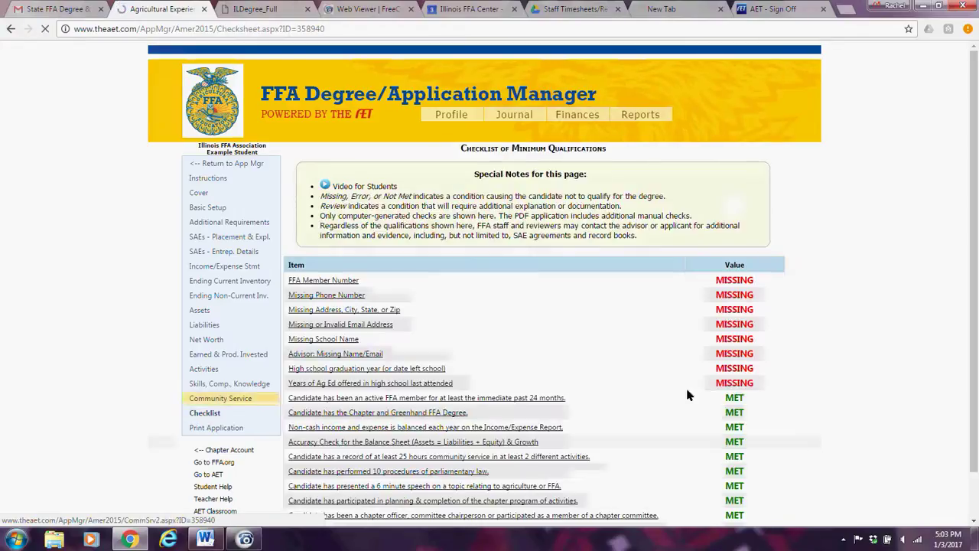
{"action": "left_click_drag", "start_coordinate": [973, 271], "coordinate": [973, 318]}
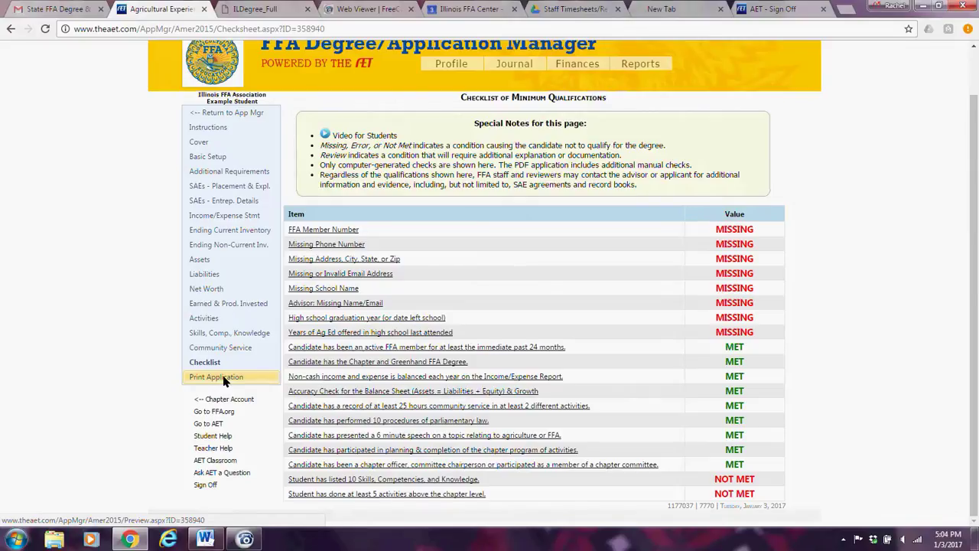
{"action": "left_click", "coordinate": [222, 377]}
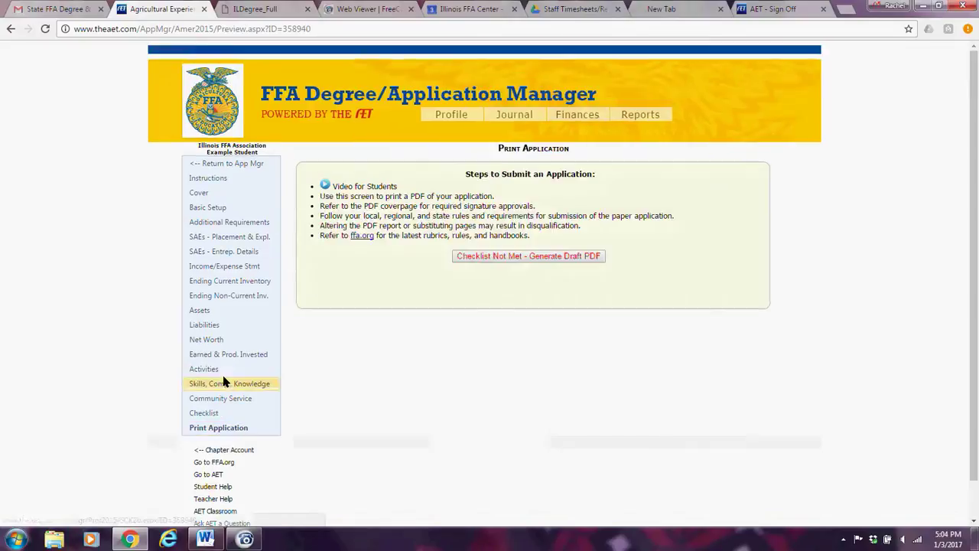
{"action": "left_click", "coordinate": [556, 258]}
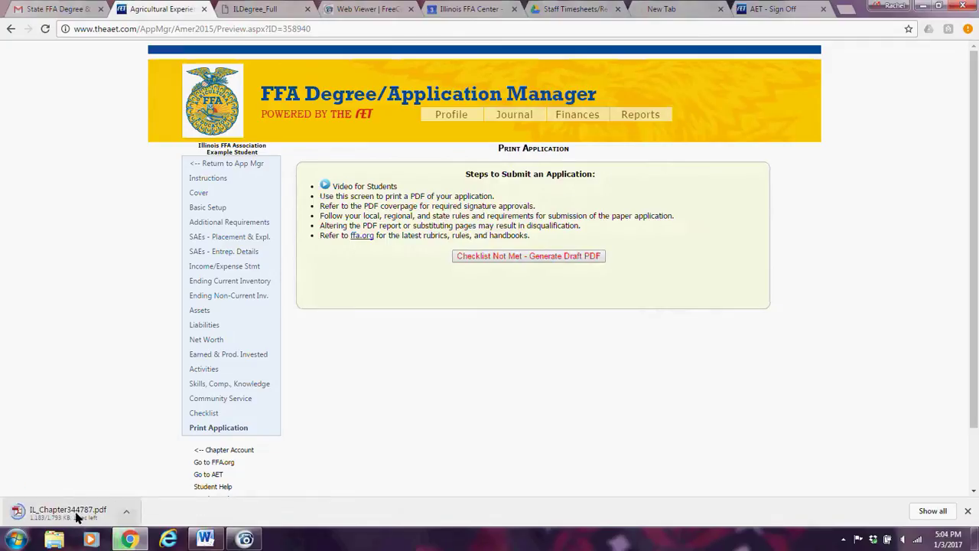
Open the downloaded IL_Chapter344787.pdf draft and scroll from contact details to the Additional Requirements tax-return answer.
{"action": "left_click", "coordinate": [74, 511]}
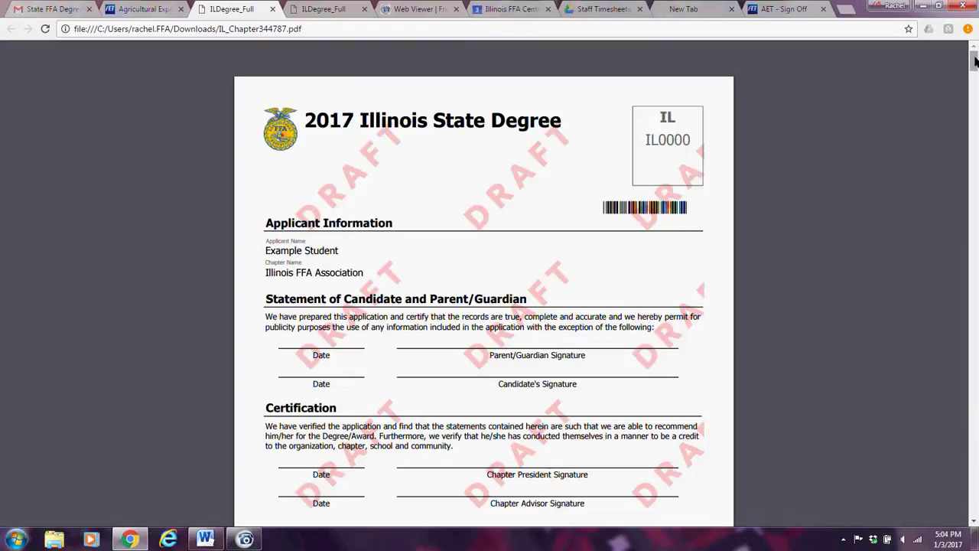
{"action": "left_click_drag", "start_coordinate": [974, 62], "coordinate": [974, 70]}
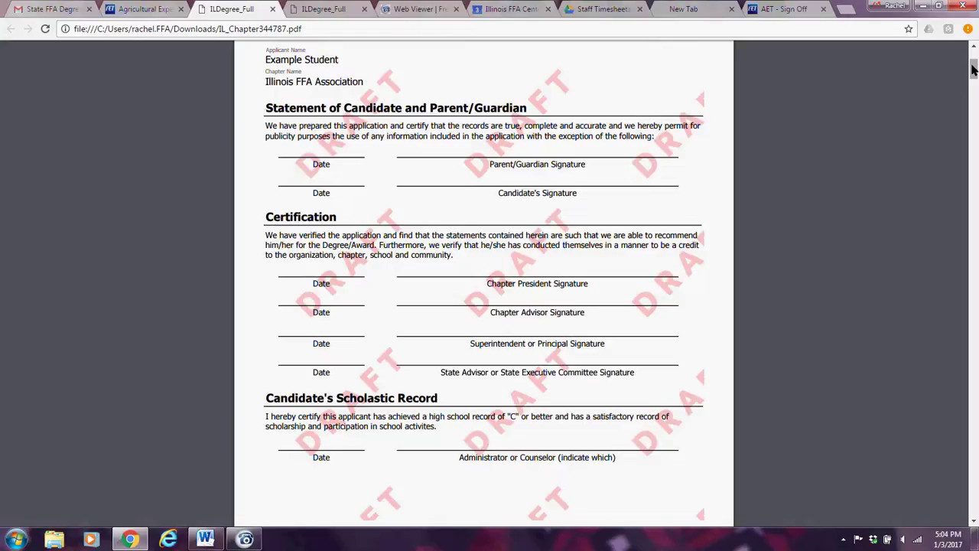
{"action": "mouse_move", "coordinate": [974, 70]}
{"action": "left_mouse_down"}
{"action": "mouse_move", "coordinate": [973, 61]}
{"action": "mouse_move", "coordinate": [975, 93]}
{"action": "mouse_move", "coordinate": [975, 68]}
{"action": "left_mouse_up"}
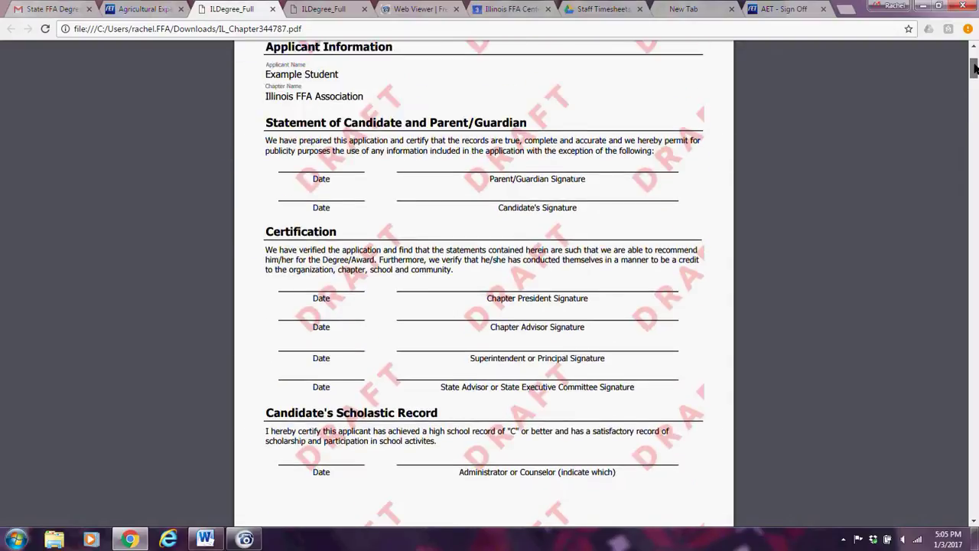
{"action": "left_click_drag", "start_coordinate": [975, 68], "coordinate": [974, 93]}
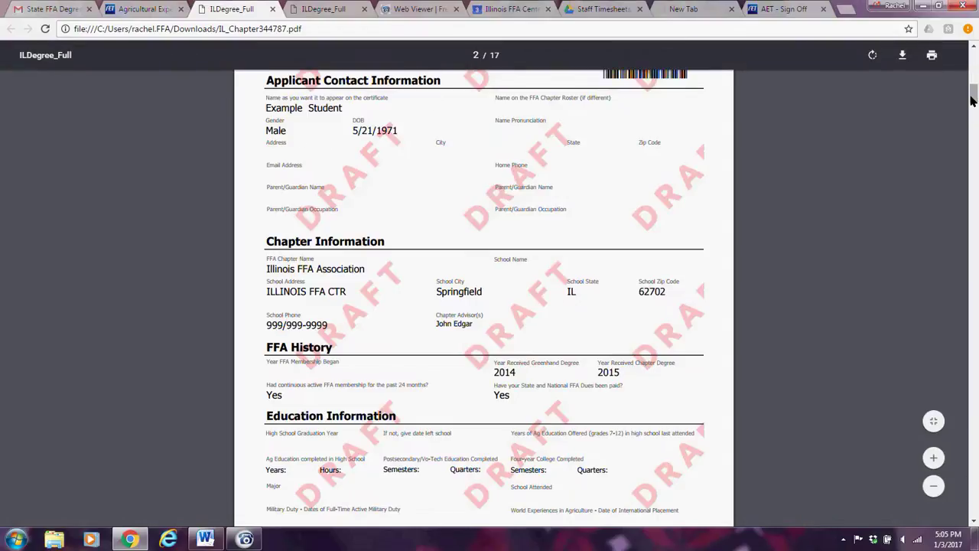
{"action": "left_click_drag", "start_coordinate": [974, 93], "coordinate": [974, 116]}
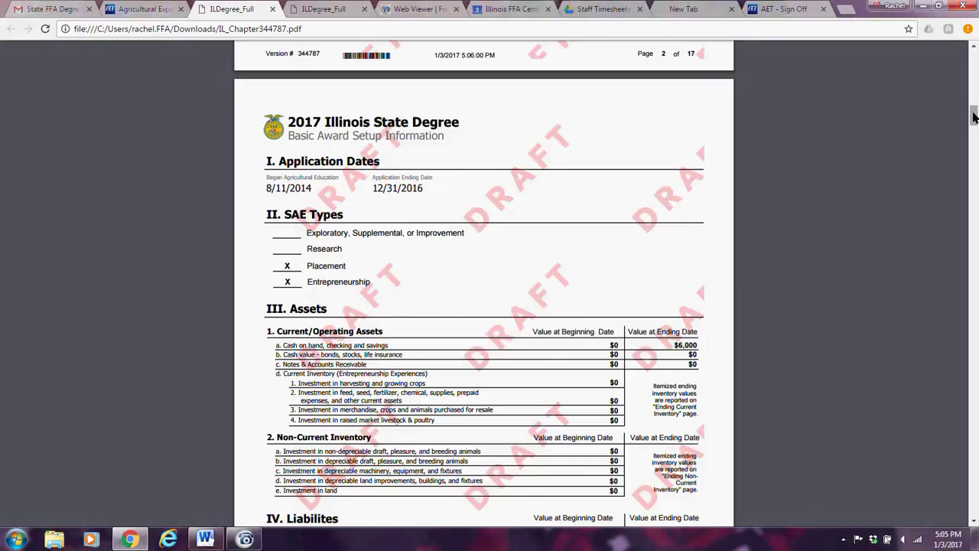
{"action": "left_click_drag", "start_coordinate": [975, 116], "coordinate": [973, 128]}
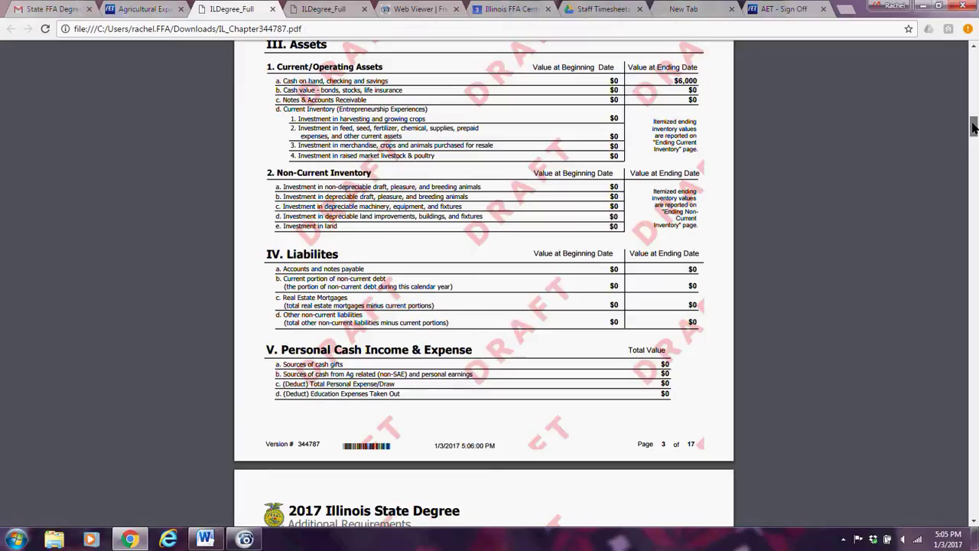
{"action": "left_click_drag", "start_coordinate": [974, 129], "coordinate": [974, 145]}
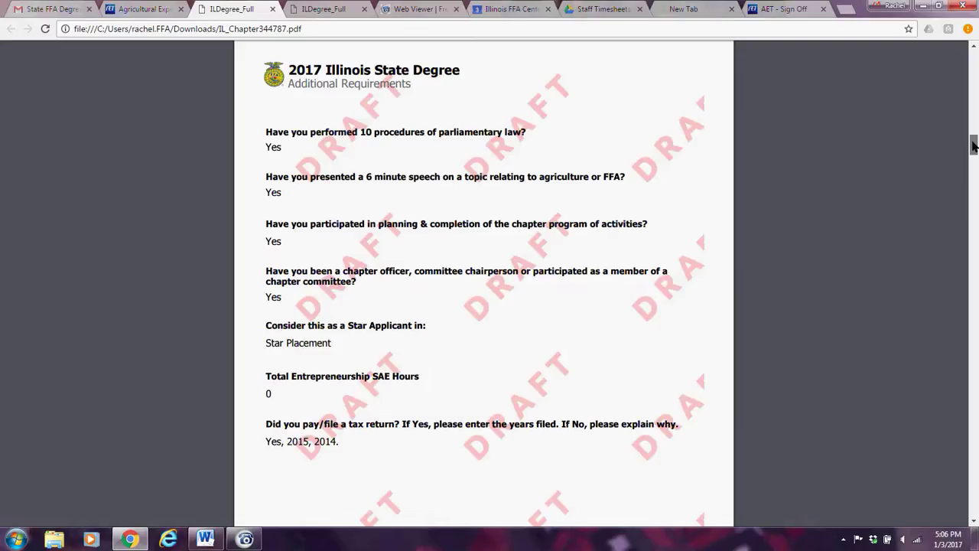
{"action": "scroll", "coordinate": [973, 145], "scroll_direction": "down", "scroll_amount": 1}
{"action": "scroll", "coordinate": [973, 146], "scroll_direction": "up", "scroll_amount": 1}
Scroll to the SAE placement tables, check the Application Manager tab, then return to the Current Inventory page.
{"action": "left_click_drag", "start_coordinate": [973, 146], "coordinate": [973, 170]}
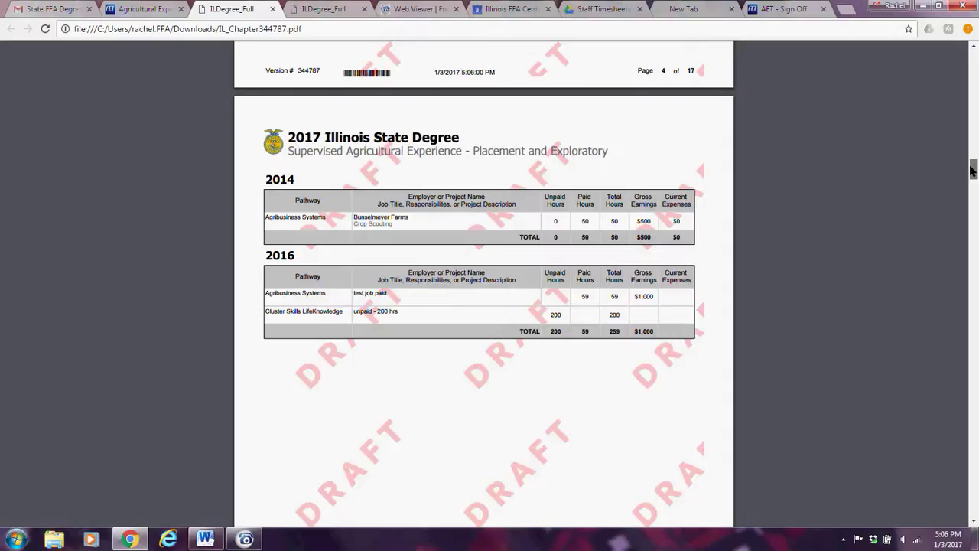
{"action": "left_click_drag", "start_coordinate": [971, 170], "coordinate": [972, 171]}
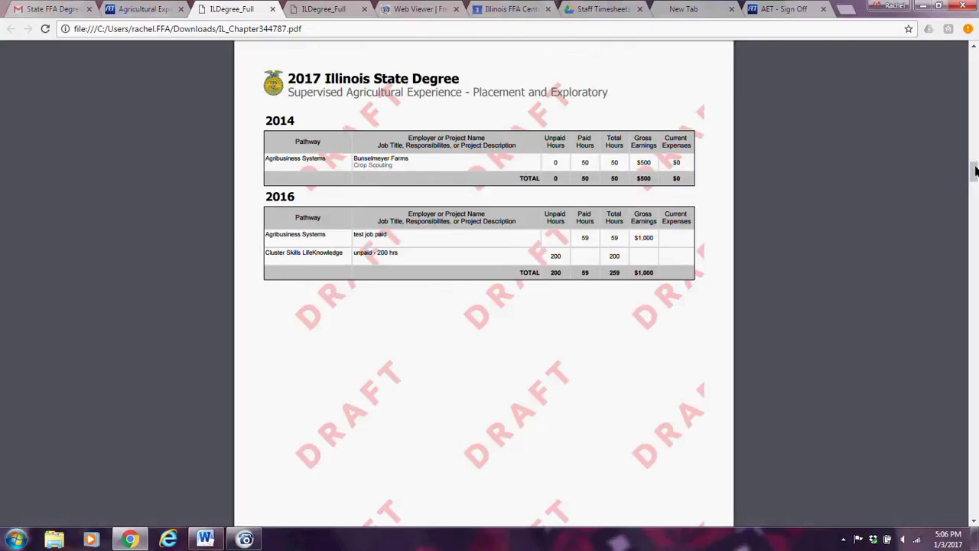
{"action": "left_click_drag", "start_coordinate": [974, 170], "coordinate": [966, 221]}
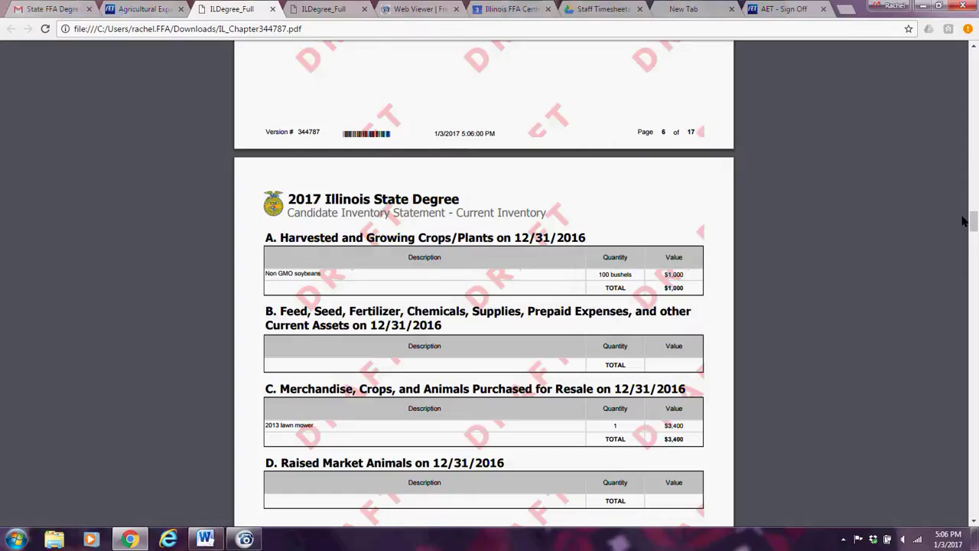
{"action": "left_click", "coordinate": [128, 9]}
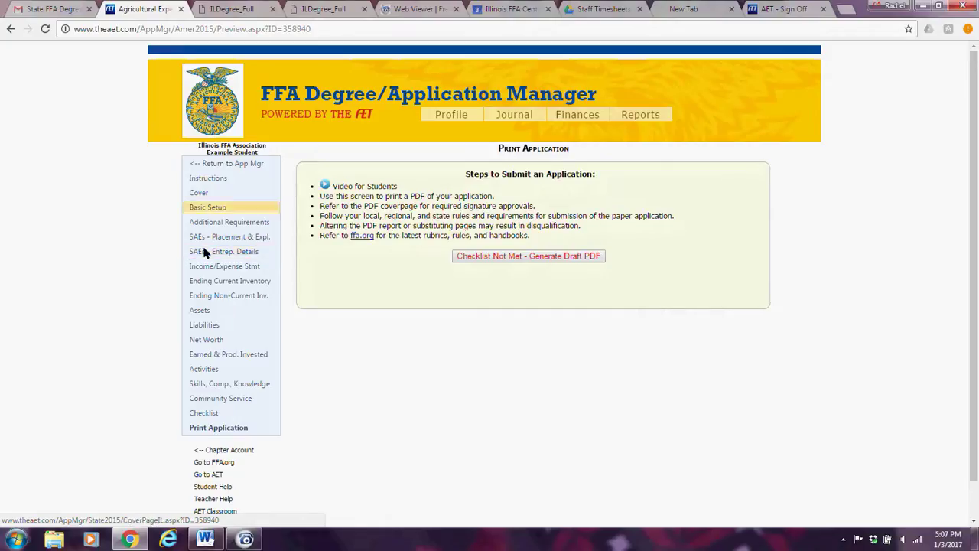
{"action": "left_click", "coordinate": [232, 9]}
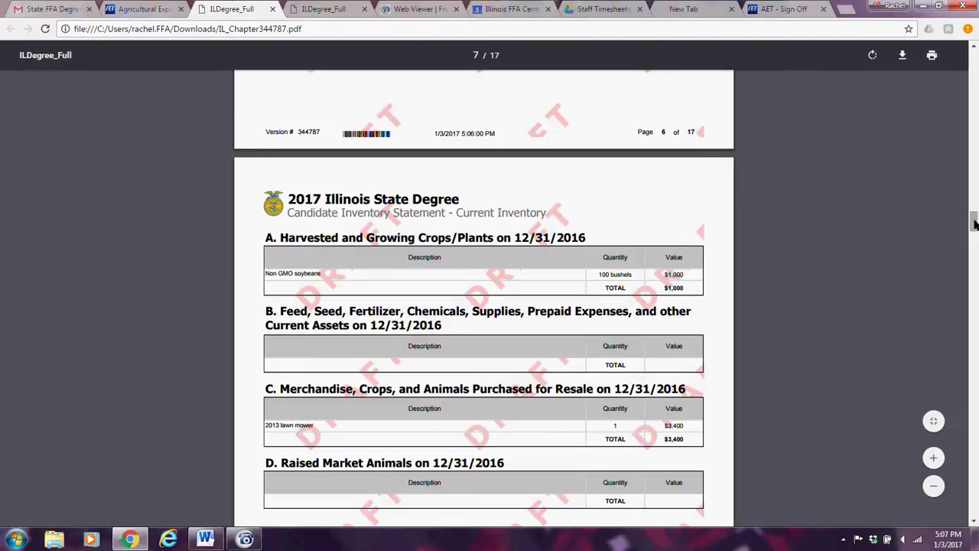
Scroll through the earnings and productively invested pages to page 13, Leadership/FFA Activities.
{"action": "left_click_drag", "start_coordinate": [975, 223], "coordinate": [966, 368]}
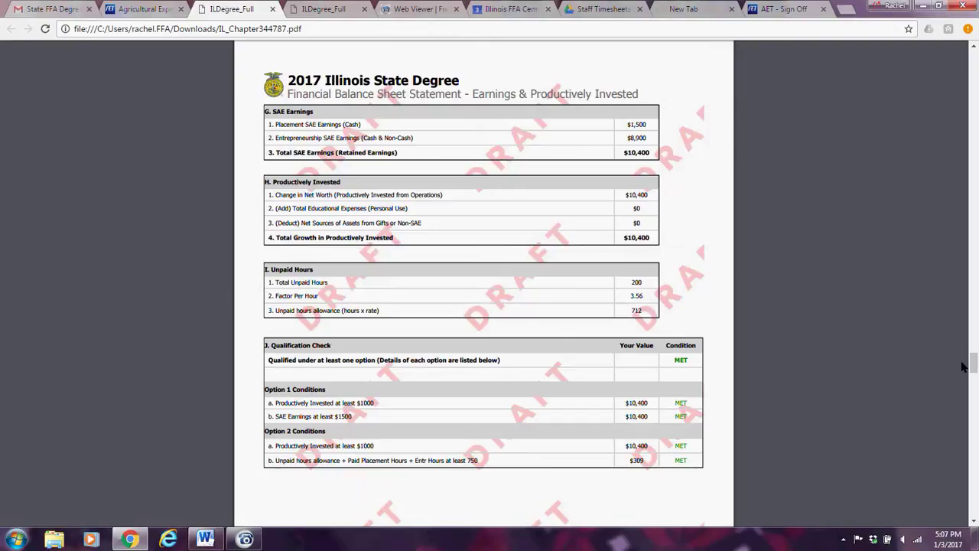
{"action": "left_click_drag", "start_coordinate": [972, 366], "coordinate": [971, 384]}
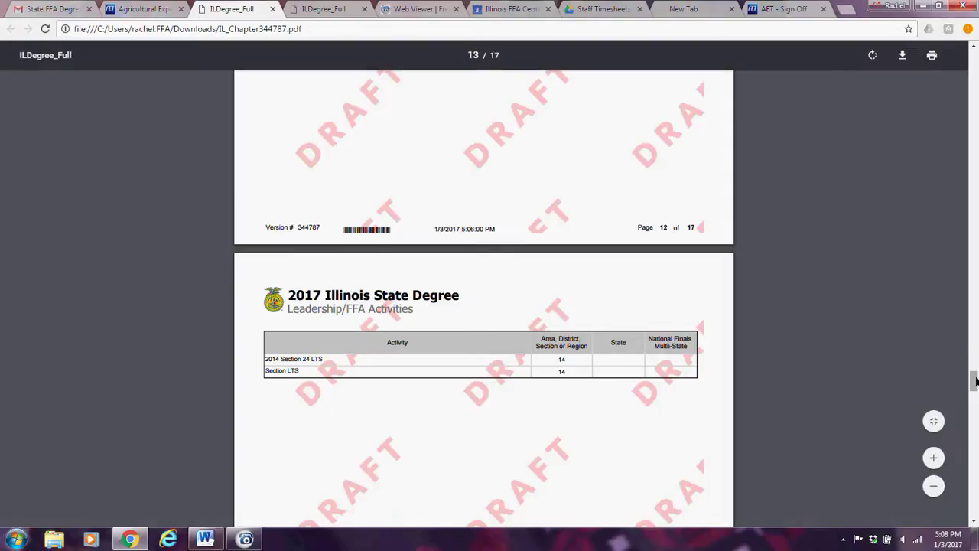
Scroll past the Skills, Competencies and Knowledge page to Community Service showing 25 hours for 2014 and 2015.
{"action": "left_click_drag", "start_coordinate": [975, 380], "coordinate": [975, 413]}
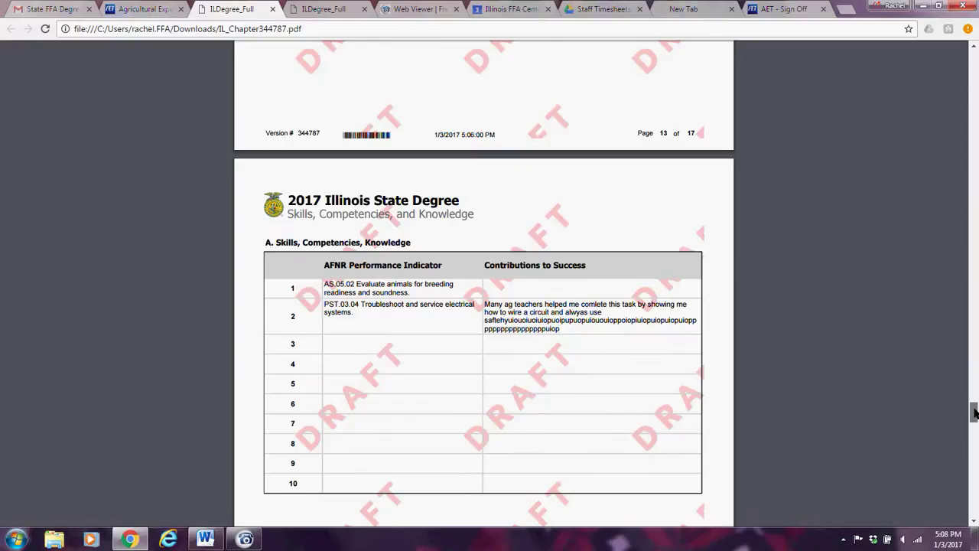
{"action": "left_click_drag", "start_coordinate": [975, 413], "coordinate": [976, 413]}
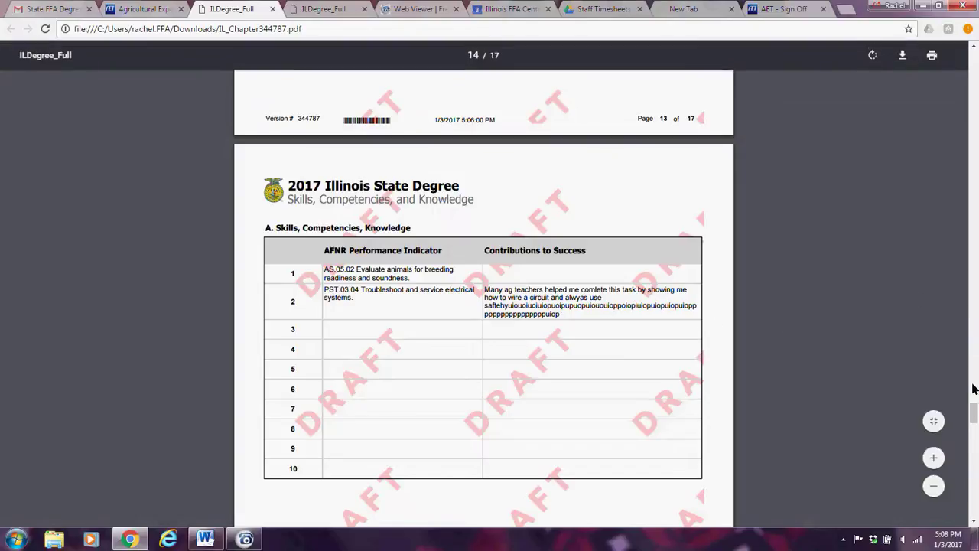
{"action": "left_click_drag", "start_coordinate": [973, 414], "coordinate": [973, 437]}
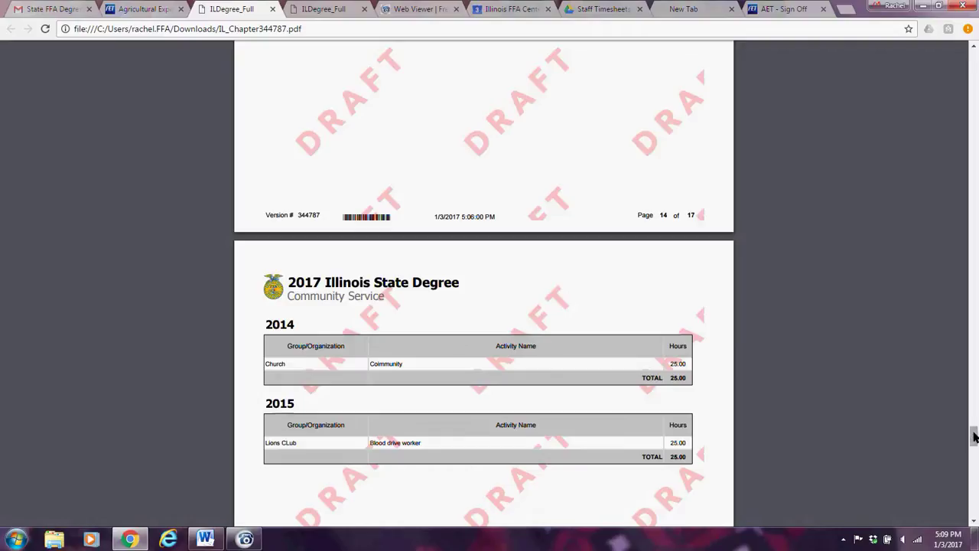
{"action": "left_click_drag", "start_coordinate": [974, 436], "coordinate": [969, 385]}
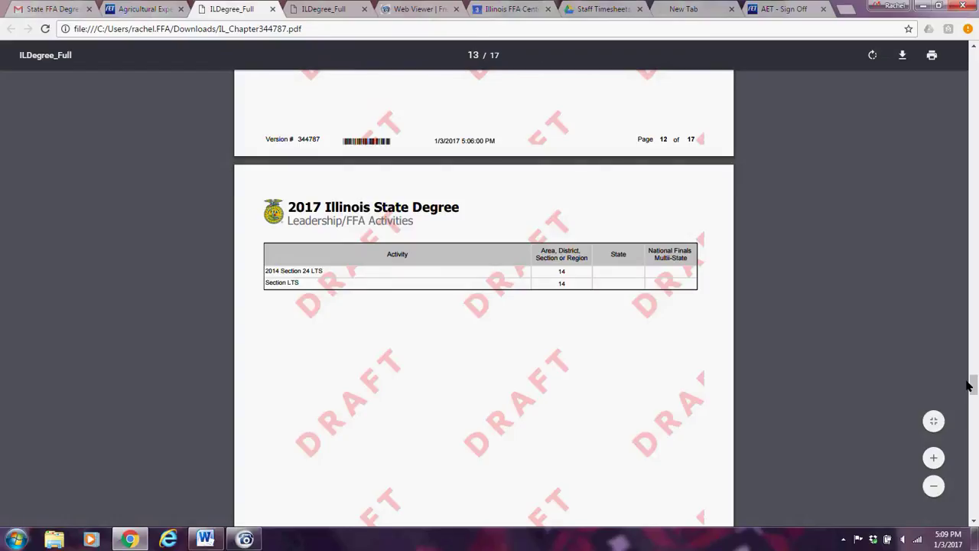
{"action": "left_click_drag", "start_coordinate": [974, 385], "coordinate": [975, 442]}
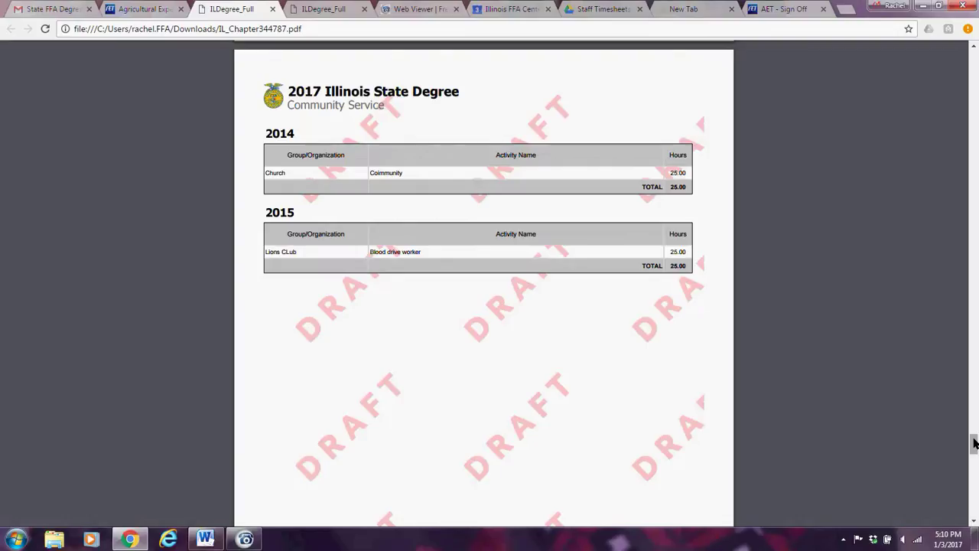
Scroll to the Checklist of Minimum Qualifications, on to the page 17 manual checklist, and back.
{"action": "left_click_drag", "start_coordinate": [975, 442], "coordinate": [971, 473]}
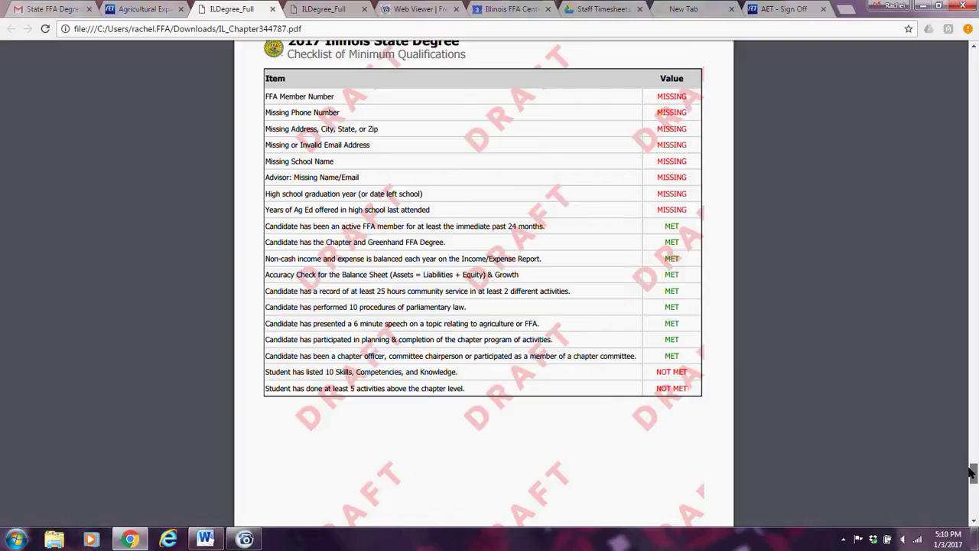
{"action": "left_click_drag", "start_coordinate": [971, 473], "coordinate": [967, 501]}
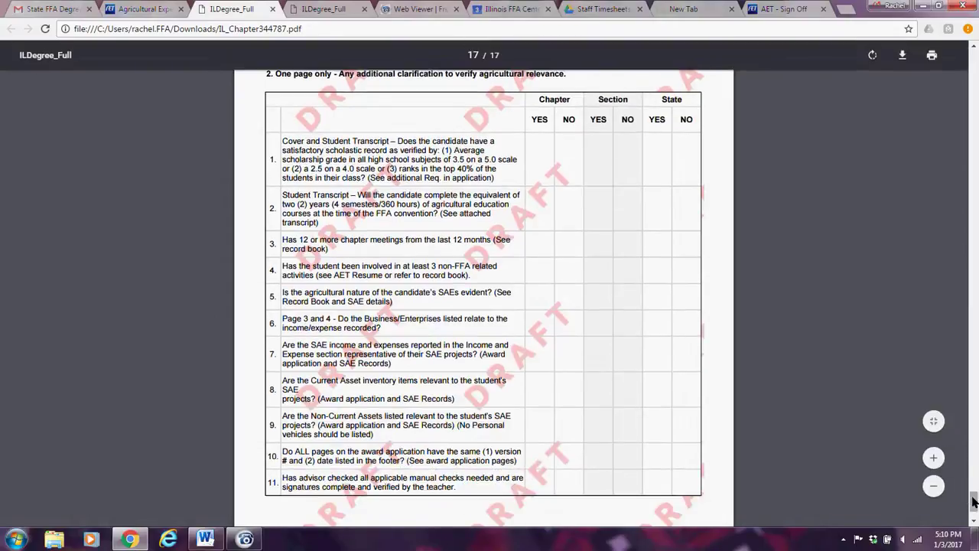
{"action": "left_click_drag", "start_coordinate": [969, 501], "coordinate": [969, 471]}
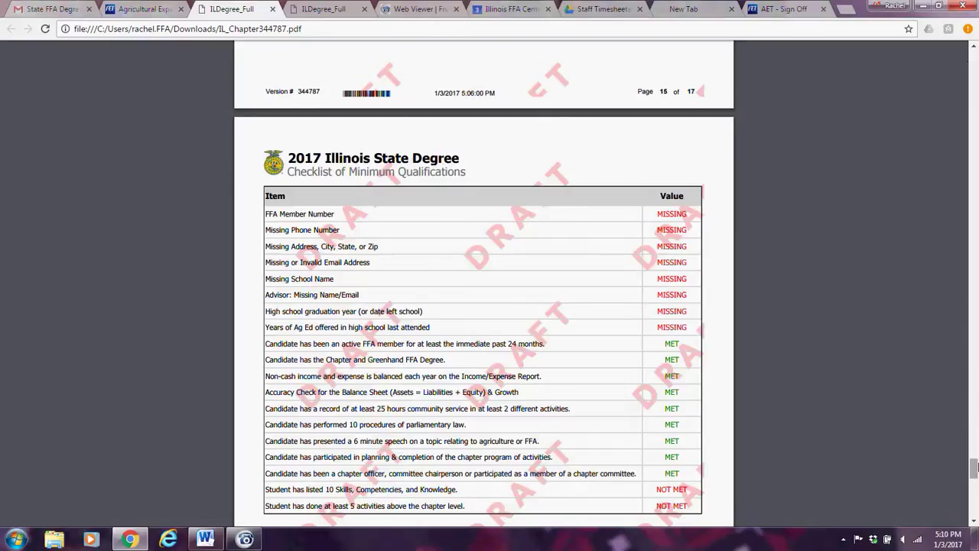
{"action": "left_click_drag", "start_coordinate": [974, 466], "coordinate": [975, 498]}
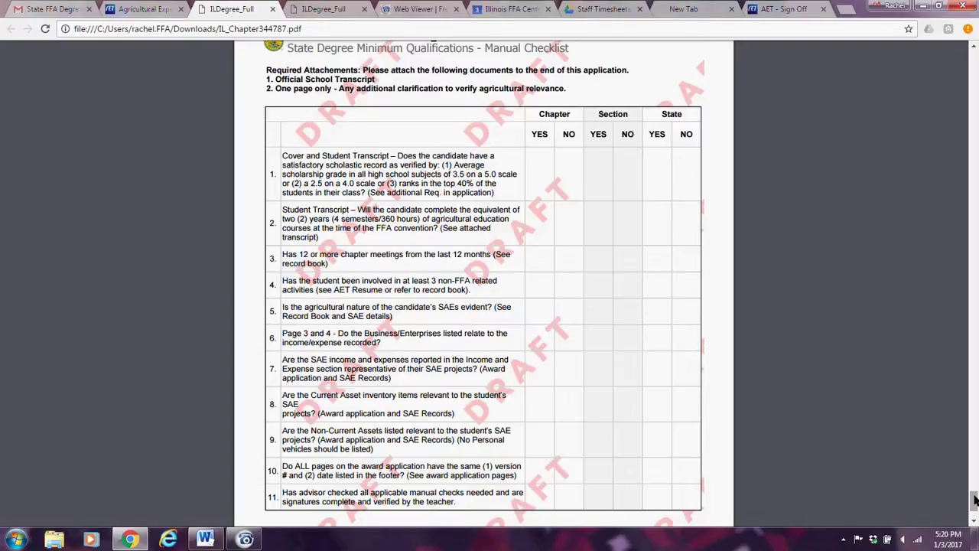
Return to the Application Manager's Basic Setup page dated 8/11/2014 to 12/31/2016.
{"action": "left_click", "coordinate": [133, 10]}
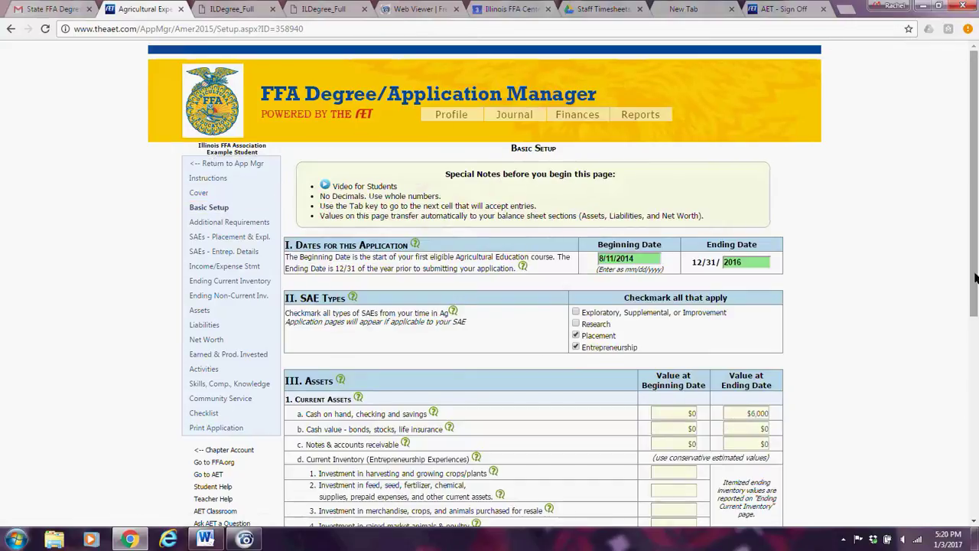
{"action": "left_click_drag", "start_coordinate": [975, 277], "coordinate": [975, 475]}
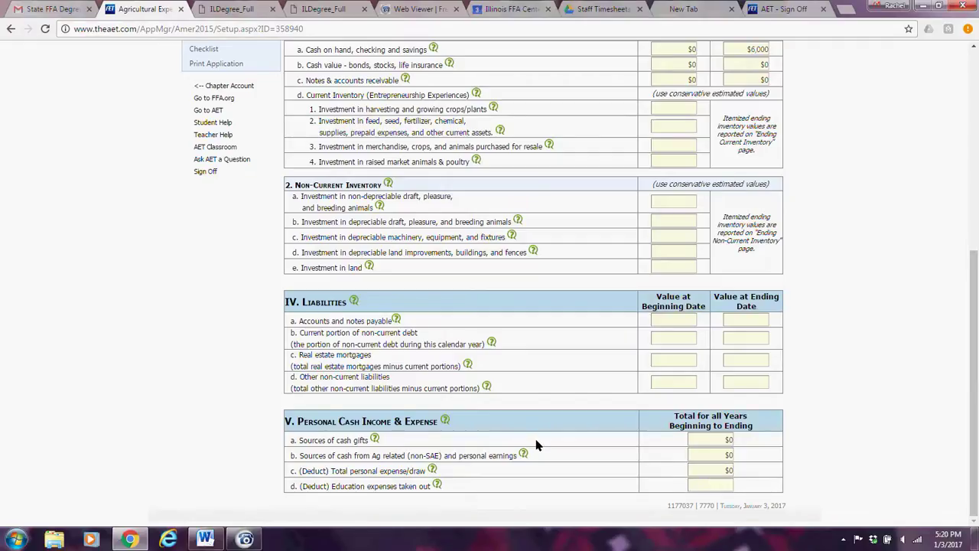
{"action": "mouse_move", "coordinate": [522, 456]}
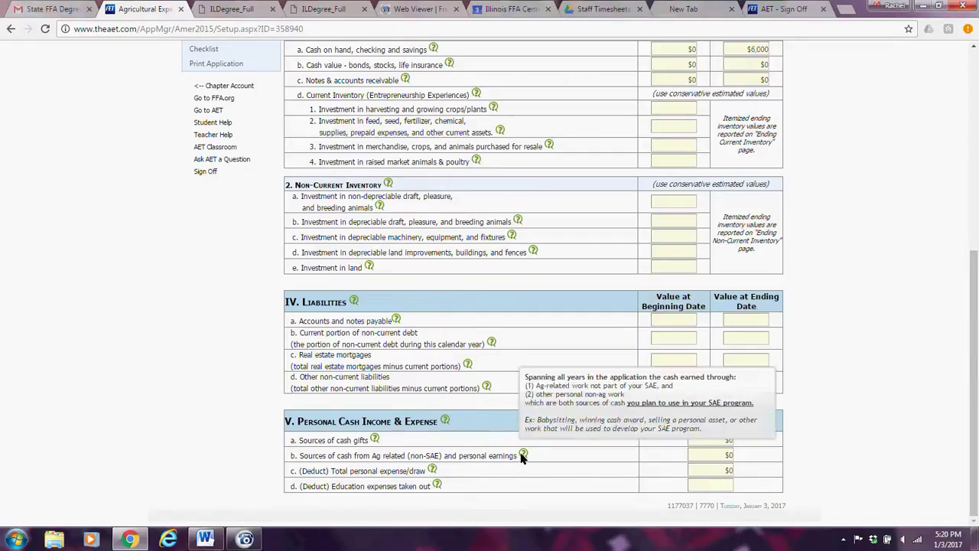
{"action": "mouse_move", "coordinate": [376, 441]}
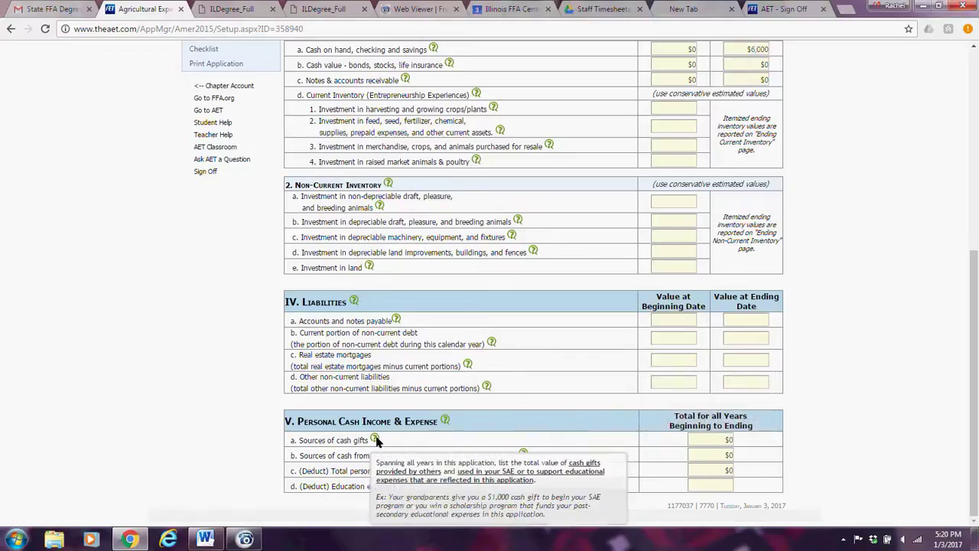
{"action": "mouse_move", "coordinate": [438, 485]}
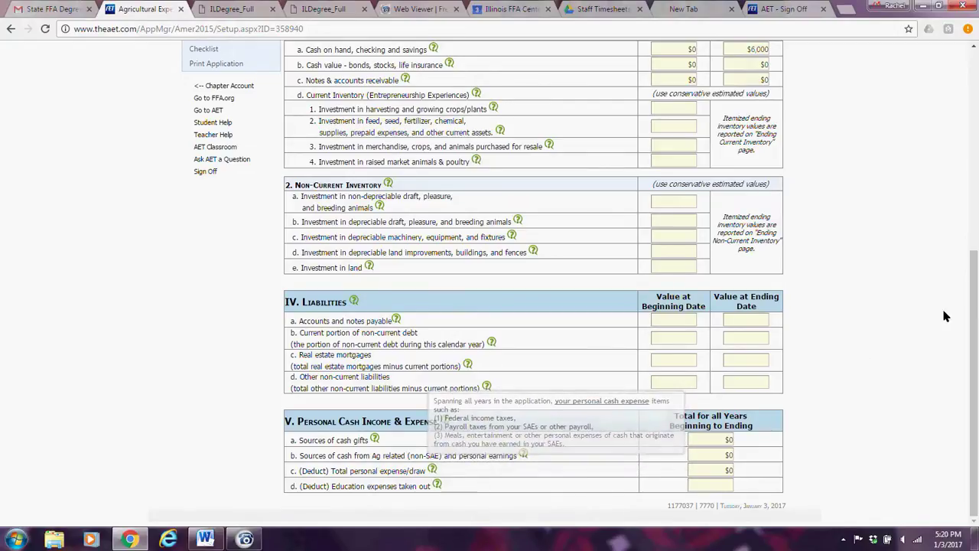
{"action": "scroll", "coordinate": [760, 220], "scroll_direction": "up", "scroll_amount": 4}
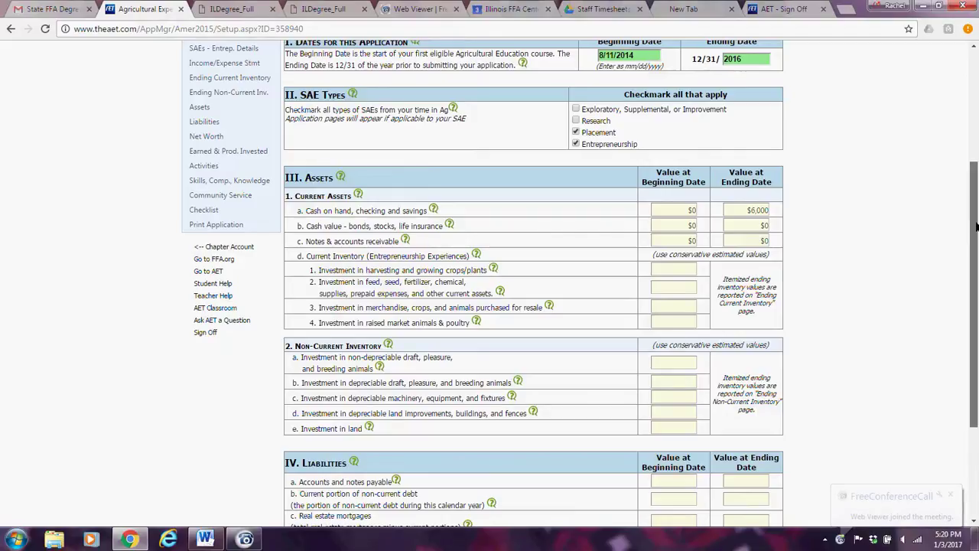
{"action": "left_click_drag", "start_coordinate": [976, 226], "coordinate": [972, 188]}
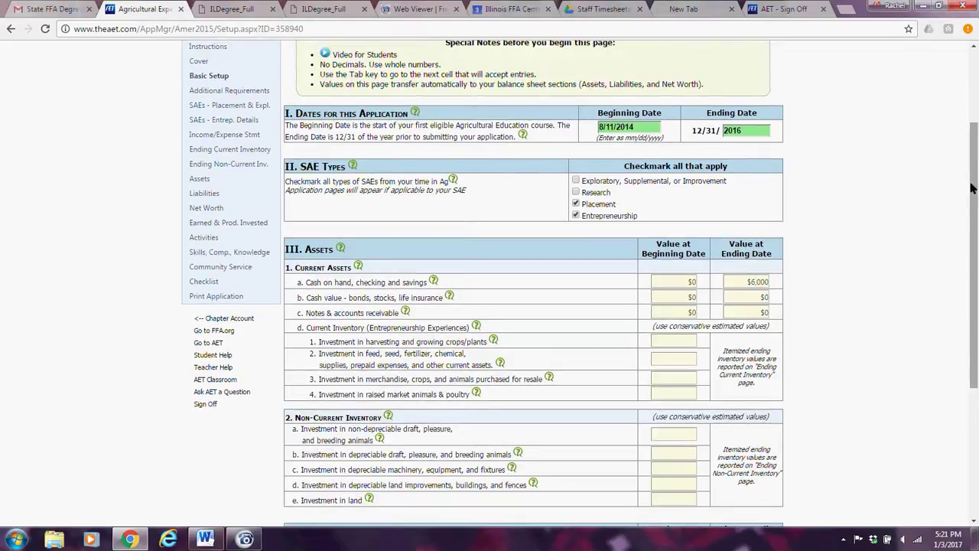
{"action": "left_click", "coordinate": [230, 8]}
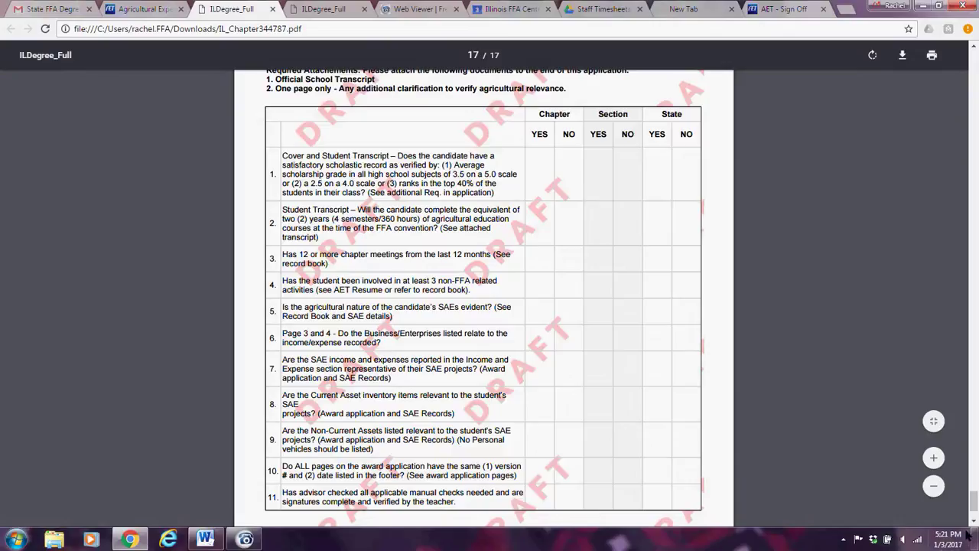
Select the footer version number and scroll through the last-page eleven-item State Degree manual checklist.
{"action": "left_click_drag", "start_coordinate": [973, 498], "coordinate": [973, 487]}
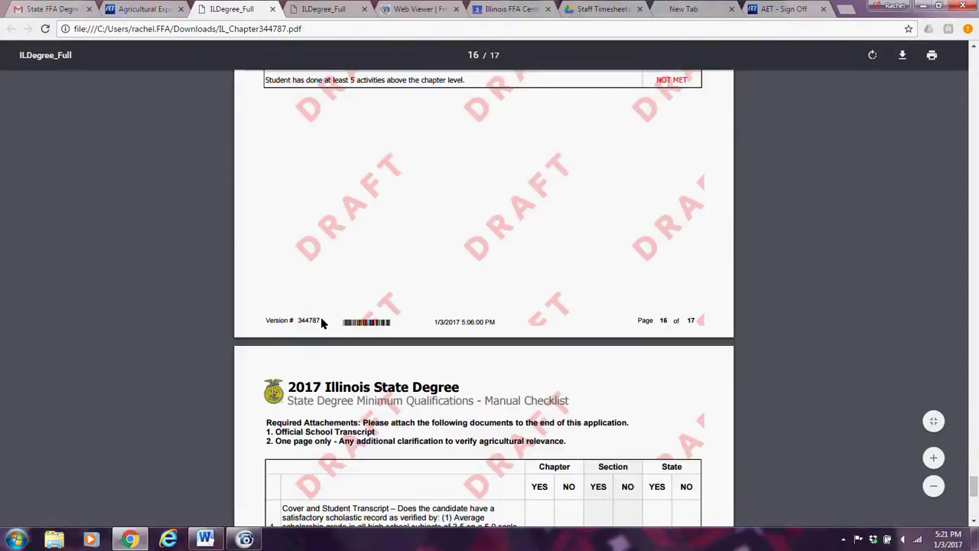
{"action": "left_click_drag", "start_coordinate": [321, 322], "coordinate": [267, 320]}
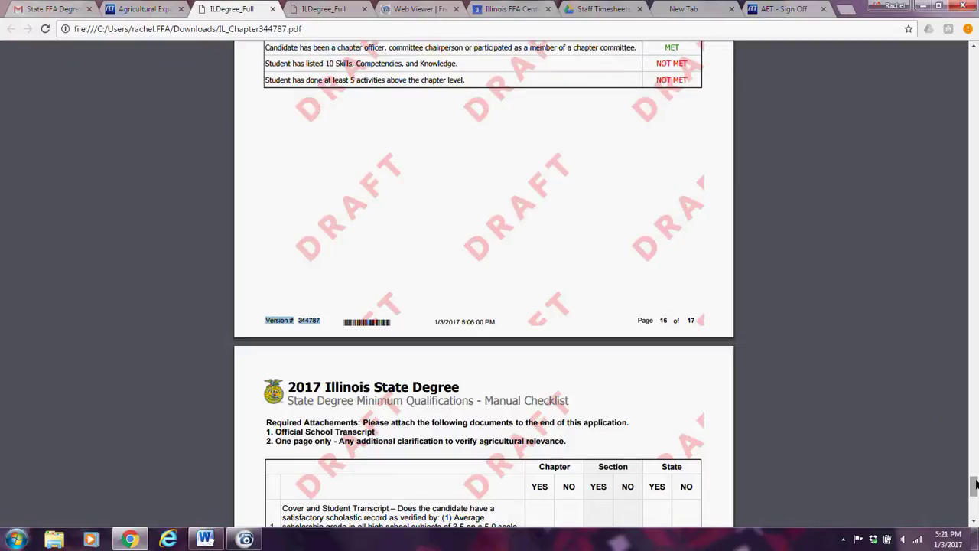
{"action": "left_click_drag", "start_coordinate": [976, 483], "coordinate": [975, 501]}
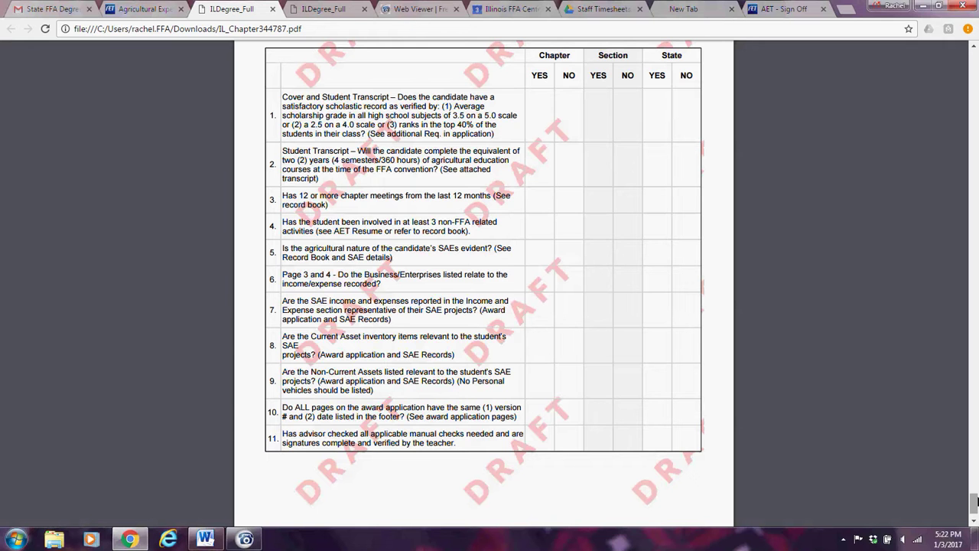
{"action": "left_click_drag", "start_coordinate": [976, 501], "coordinate": [975, 497]}
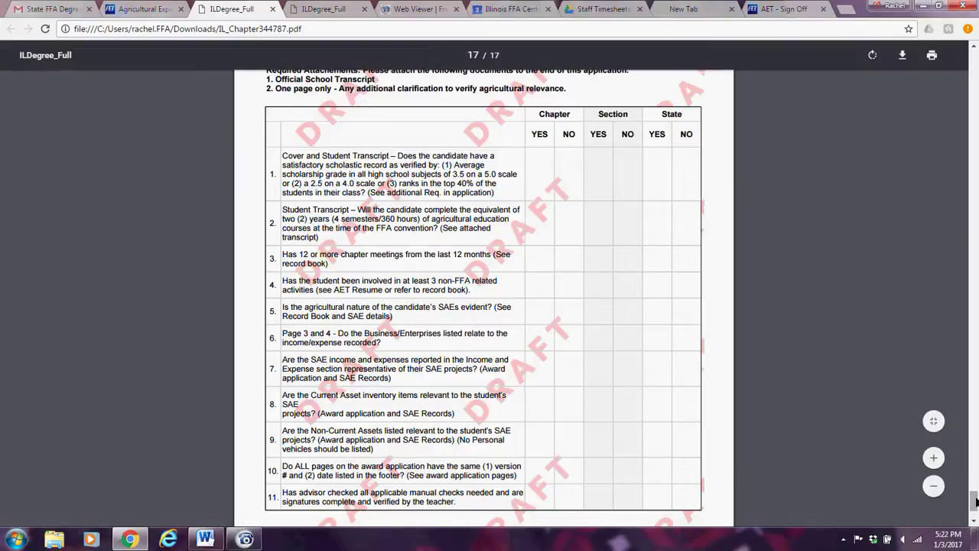
{"action": "left_click_drag", "start_coordinate": [975, 501], "coordinate": [975, 507]}
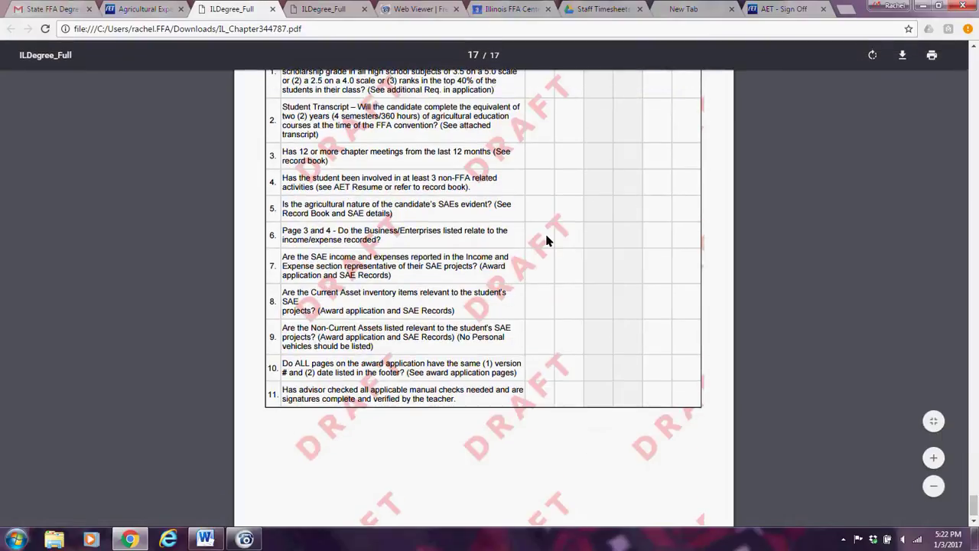
On the Basic Setup page, uncheck Entrepreneurship as an SAE type.
{"action": "left_click", "coordinate": [158, 12]}
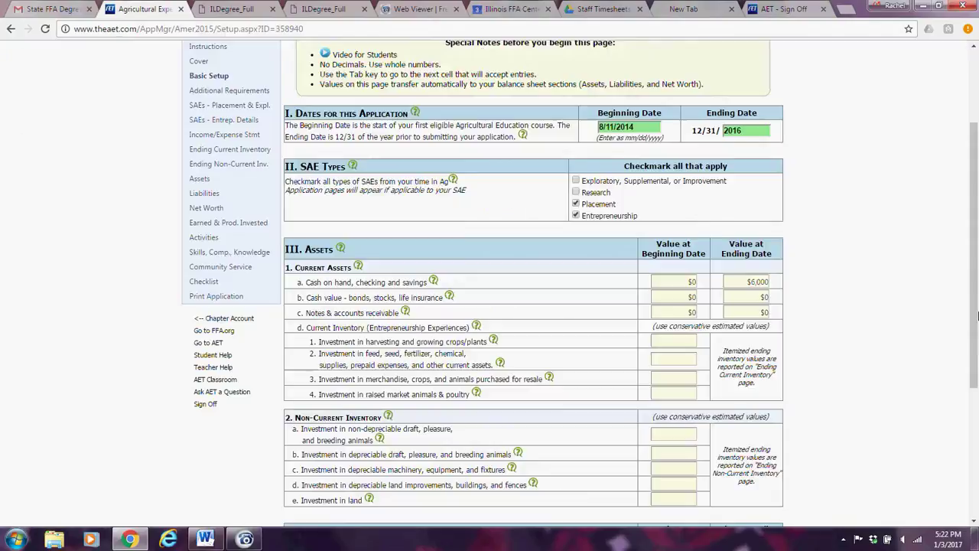
{"action": "scroll", "coordinate": [950, 177], "scroll_direction": "up", "scroll_amount": 3}
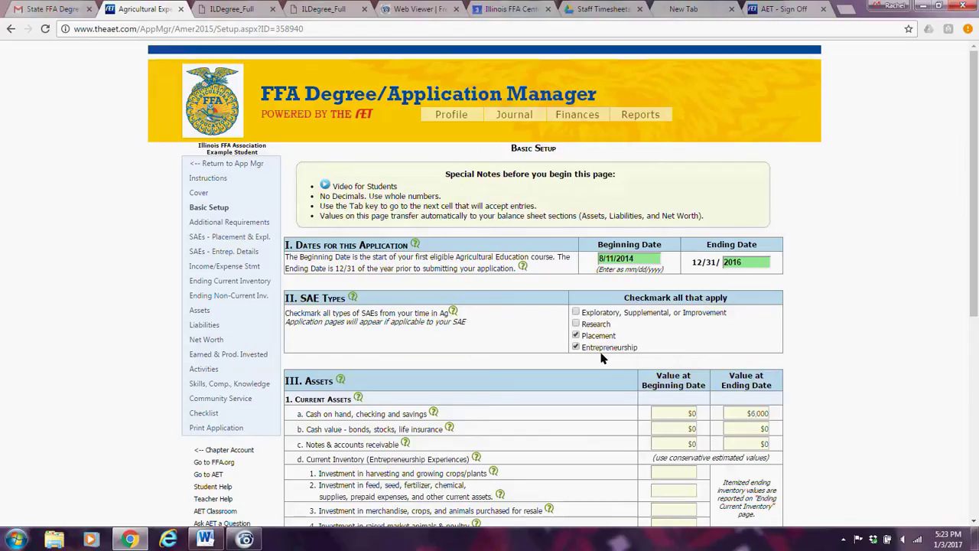
{"action": "left_click", "coordinate": [576, 347]}
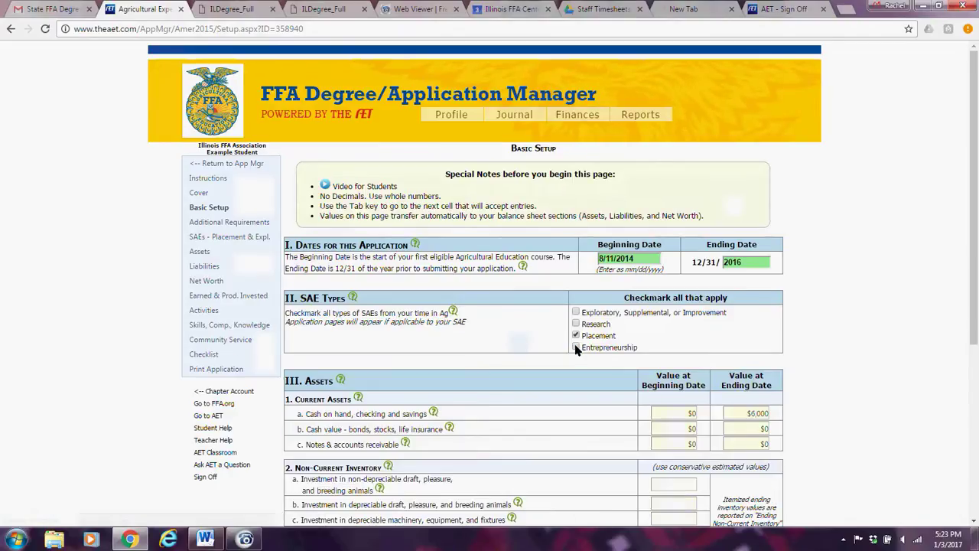
Generate a fresh draft PDF of the application and open the downloaded IL_Chapter344795.pdf.
{"action": "left_click", "coordinate": [201, 373]}
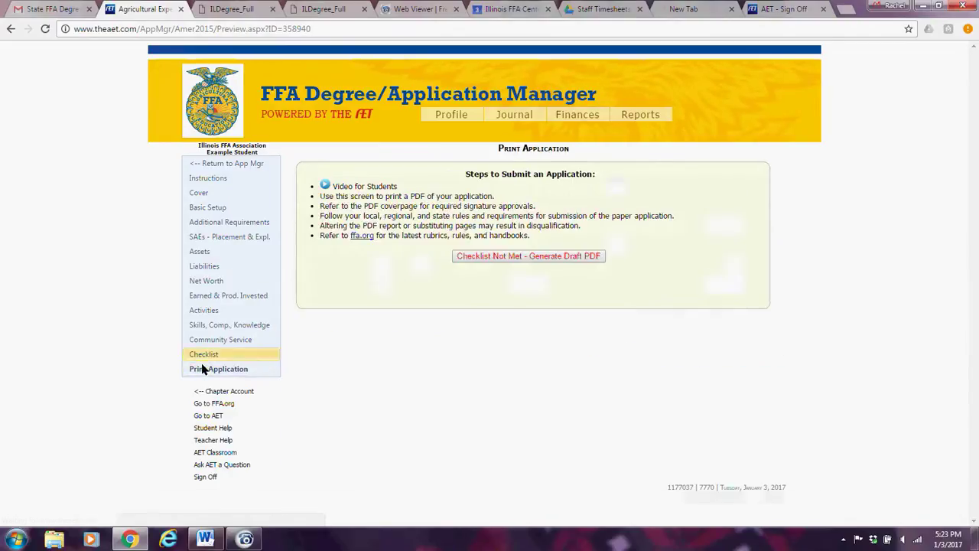
{"action": "left_click", "coordinate": [548, 260]}
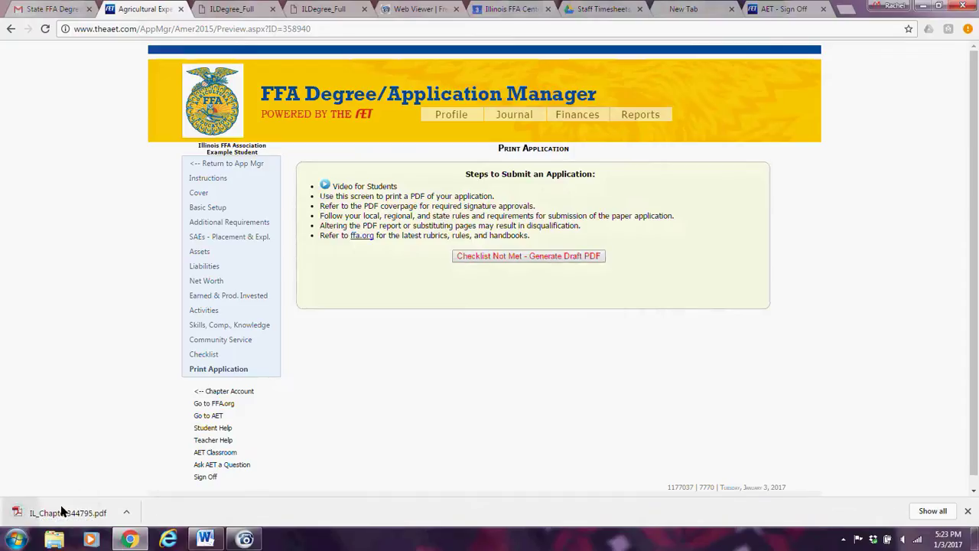
{"action": "left_click", "coordinate": [63, 511]}
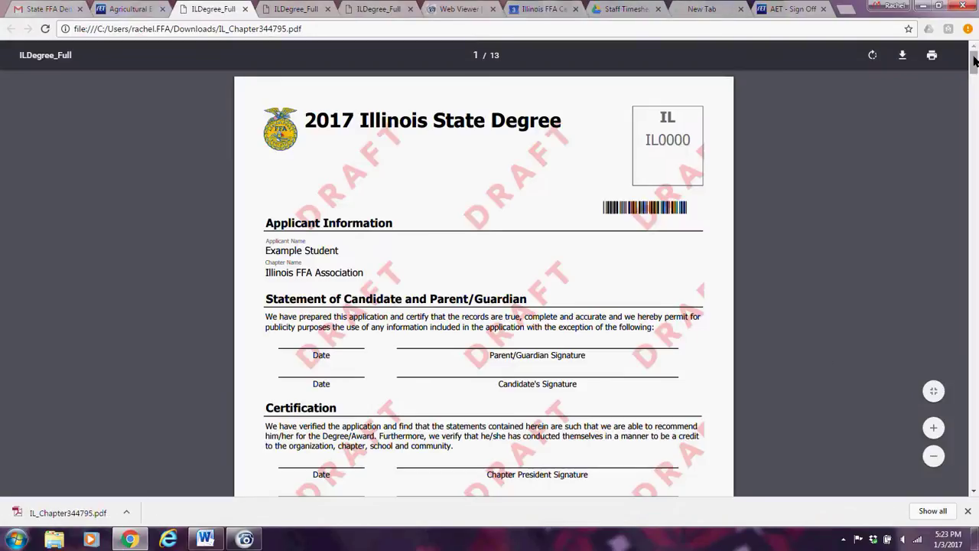
Review the 13-page draft's balance sheet and additional requirements pages, then return to the Application Manager.
{"action": "scroll", "coordinate": [973, 76], "scroll_direction": "down", "scroll_amount": 2}
{"action": "left_click_drag", "start_coordinate": [974, 72], "coordinate": [973, 149]}
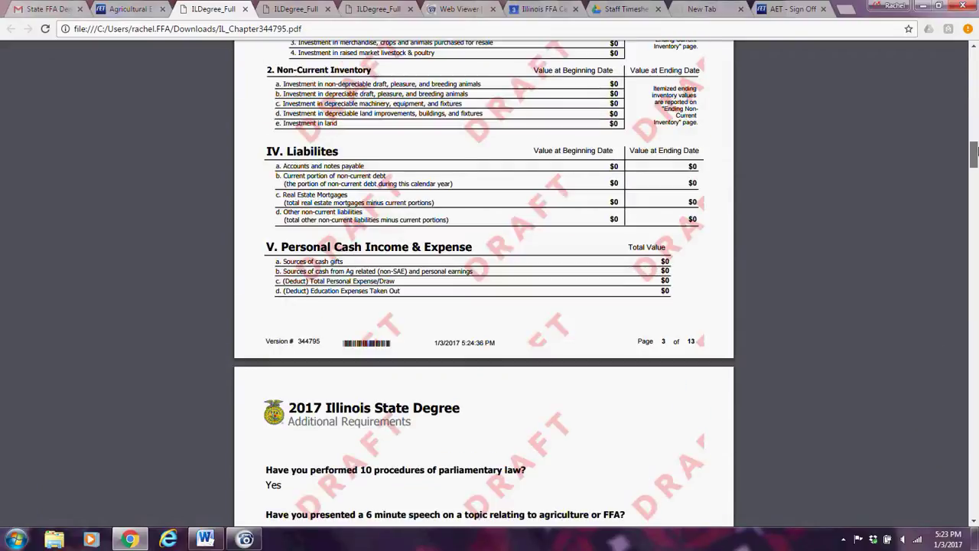
{"action": "mouse_move", "coordinate": [975, 150]}
{"action": "left_mouse_down"}
{"action": "mouse_move", "coordinate": [976, 345]}
{"action": "mouse_move", "coordinate": [974, 46]}
{"action": "left_mouse_up"}
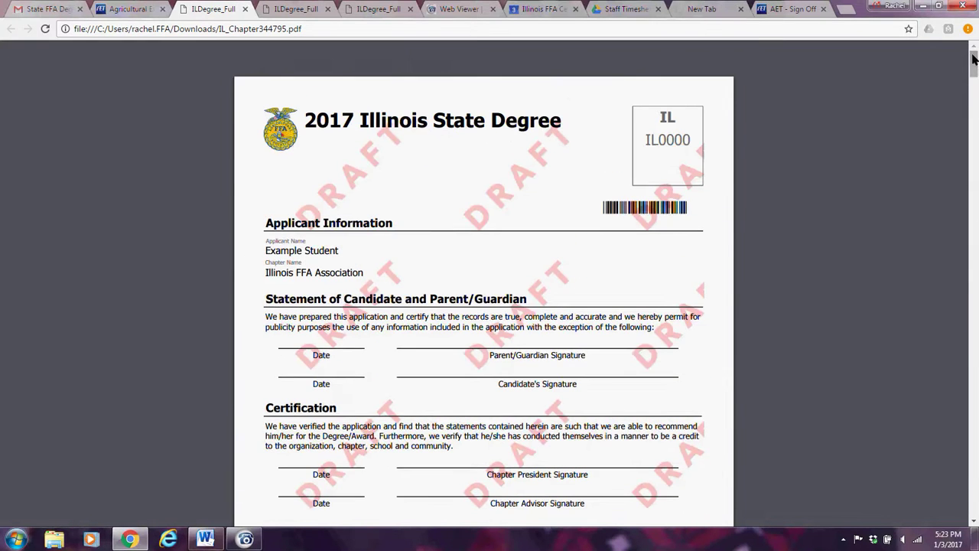
{"action": "left_click", "coordinate": [120, 7]}
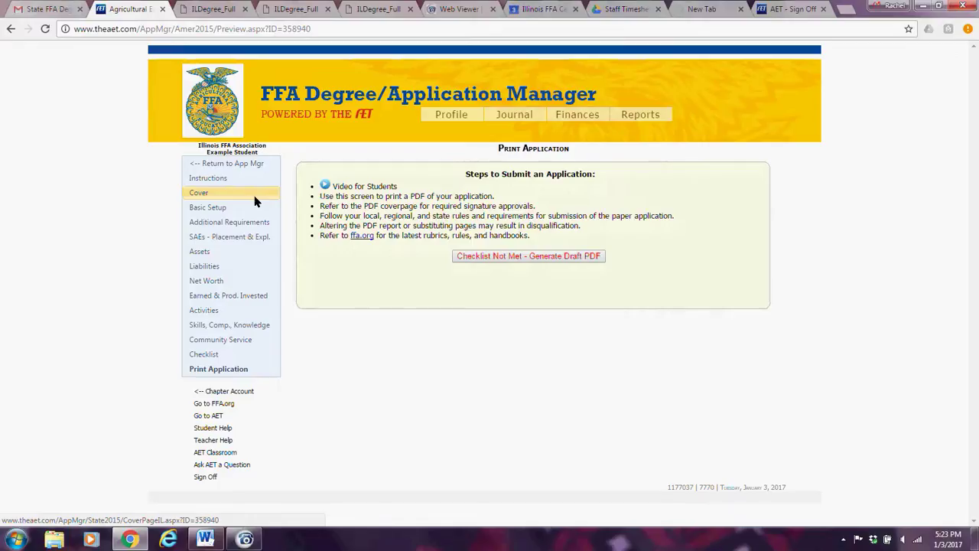
Open the second State FFA Degree application, view its Activities, and open its draft PDF IL_Chapter344796.pdf.
{"action": "left_click", "coordinate": [217, 165]}
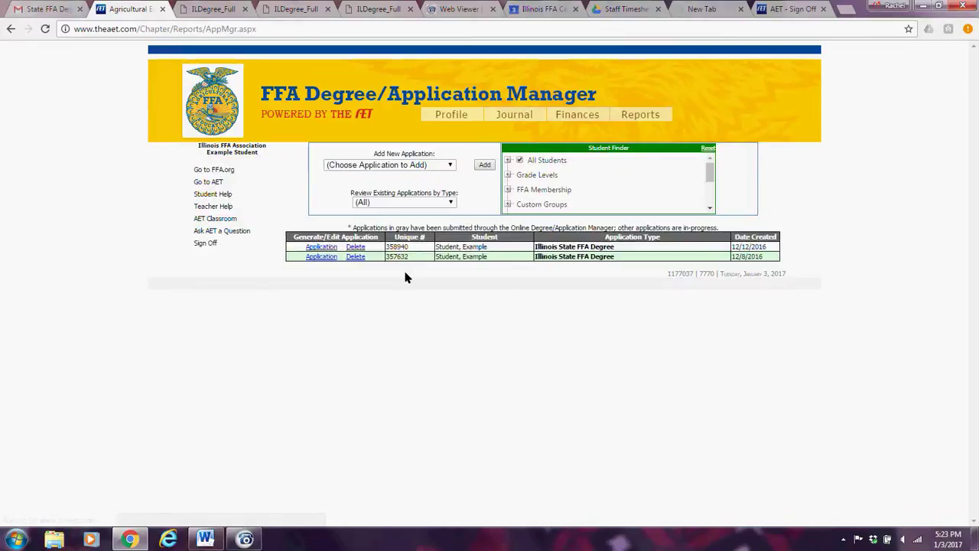
{"action": "left_click", "coordinate": [323, 257]}
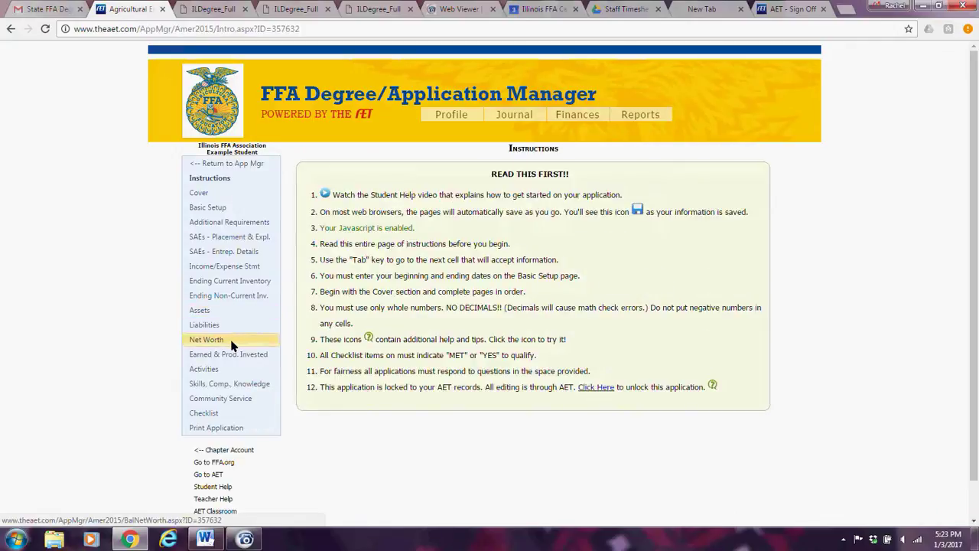
{"action": "left_click", "coordinate": [204, 369]}
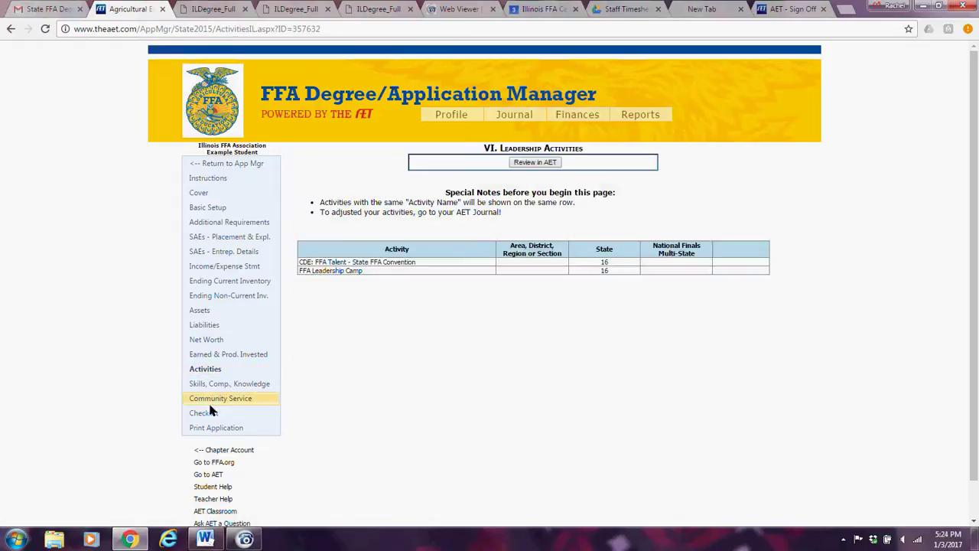
{"action": "left_click", "coordinate": [213, 428]}
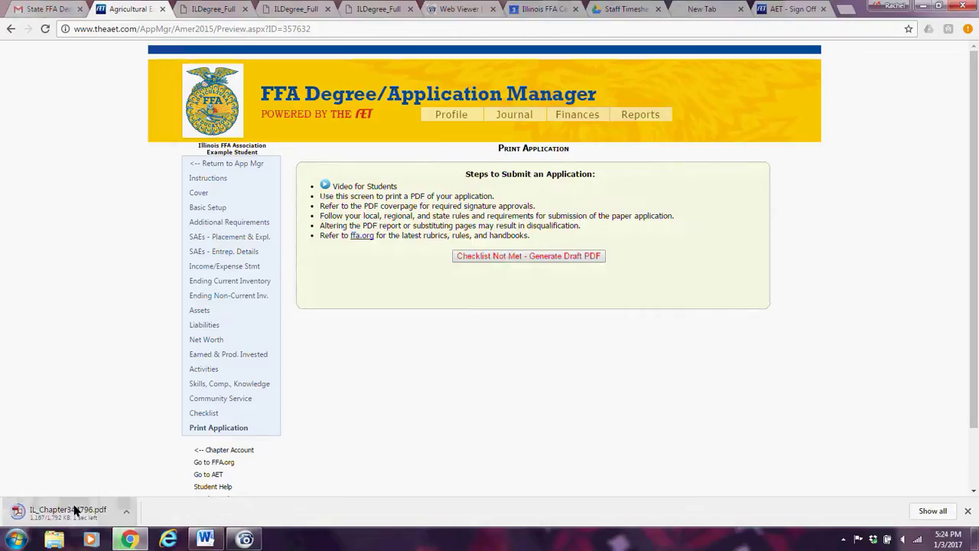
{"action": "left_click", "coordinate": [74, 510]}
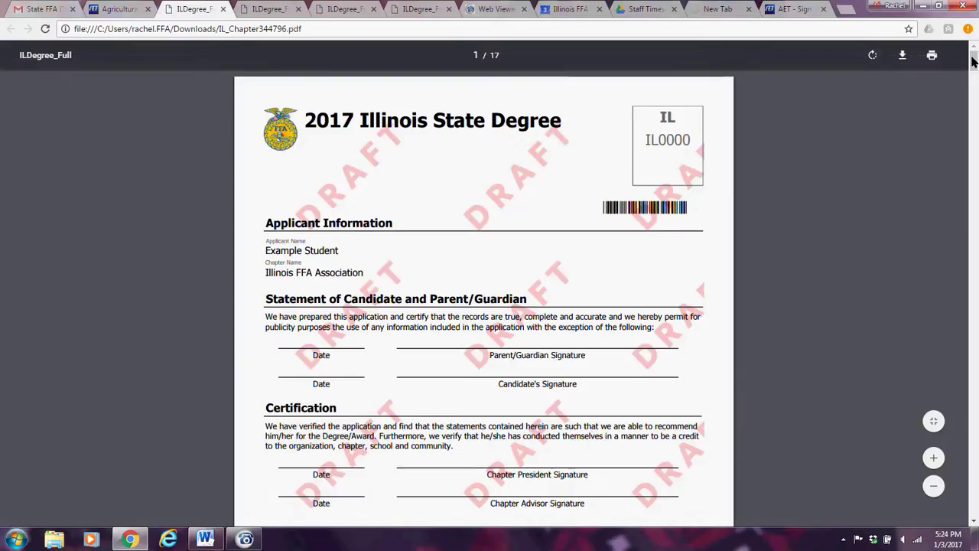
Check the 17-page draft's Leadership/FFA Activities page, then reopen the first-listed application from the list.
{"action": "left_click_drag", "start_coordinate": [974, 61], "coordinate": [974, 386]}
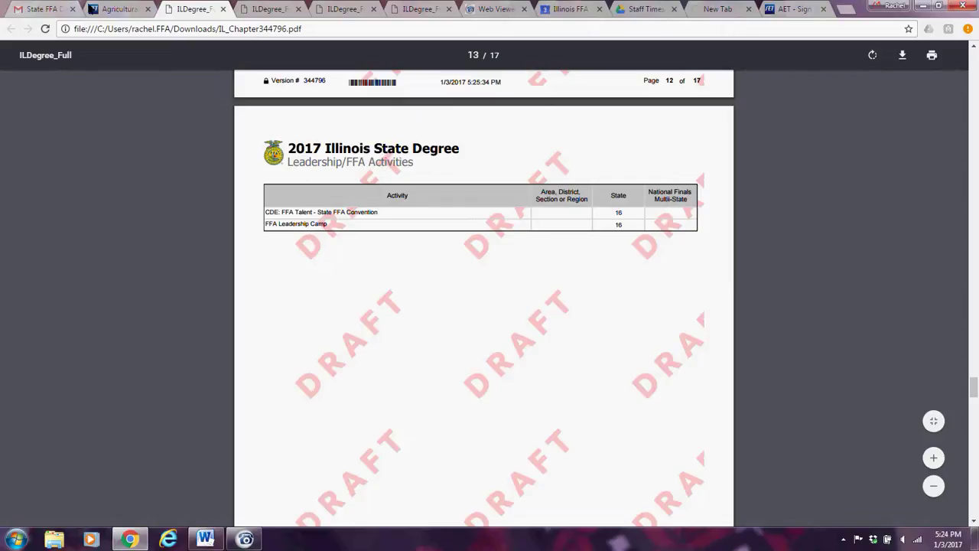
{"action": "left_click", "coordinate": [100, 9]}
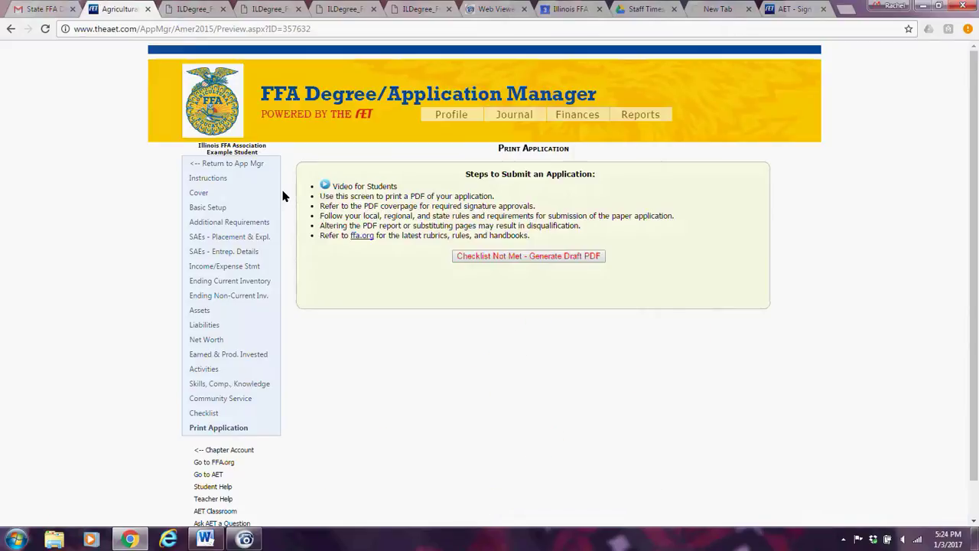
{"action": "left_click", "coordinate": [229, 163]}
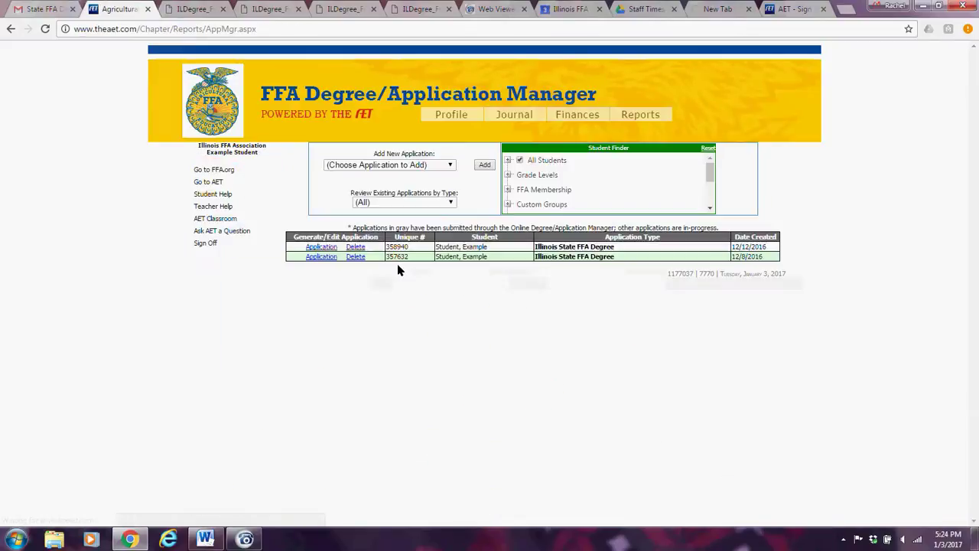
{"action": "left_click", "coordinate": [314, 248]}
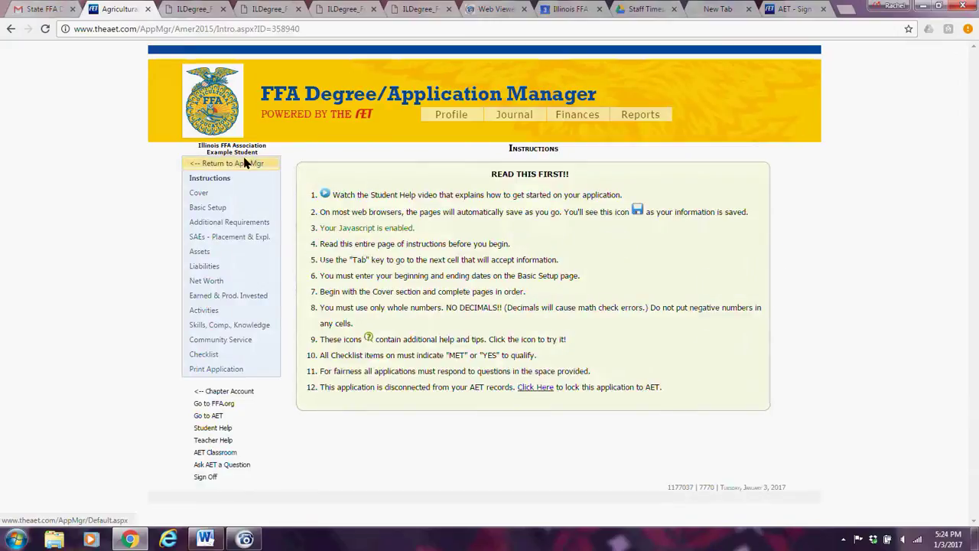
Open the first application's Cover Page with the certificate name and Illinois FFA Association chapter.
{"action": "left_click", "coordinate": [200, 193]}
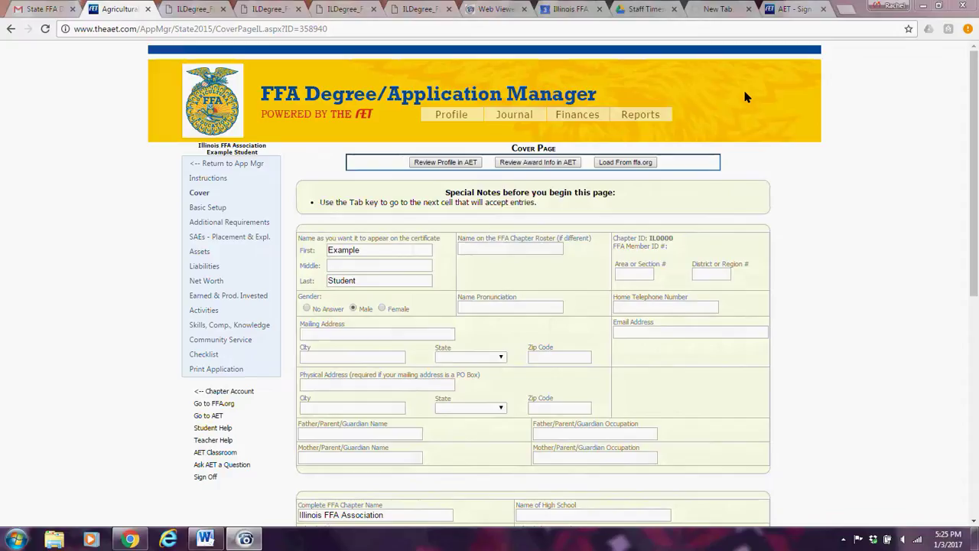
Sign back in to AET, open the Student Reports page, and return to the application's Cover Page.
{"action": "left_click", "coordinate": [783, 10]}
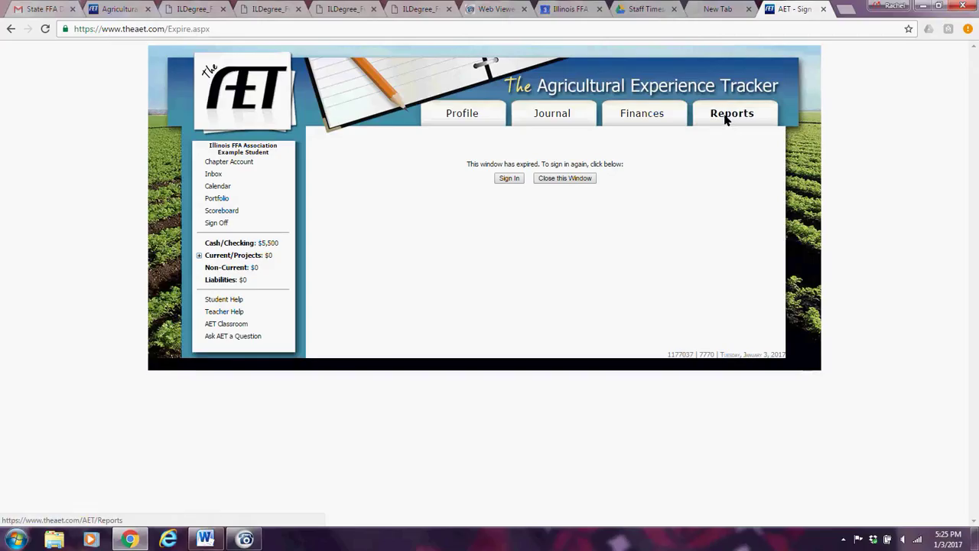
{"action": "left_click", "coordinate": [517, 180]}
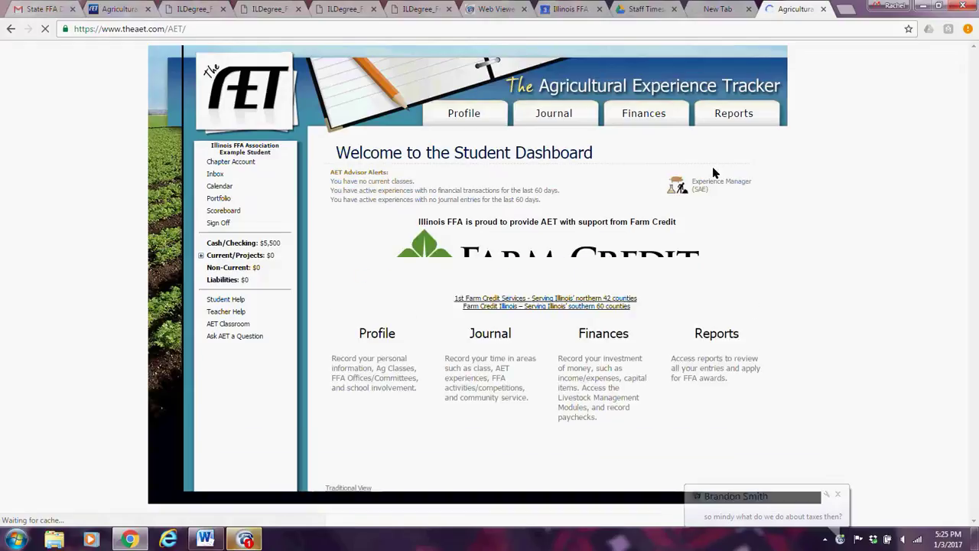
{"action": "left_click", "coordinate": [731, 112]}
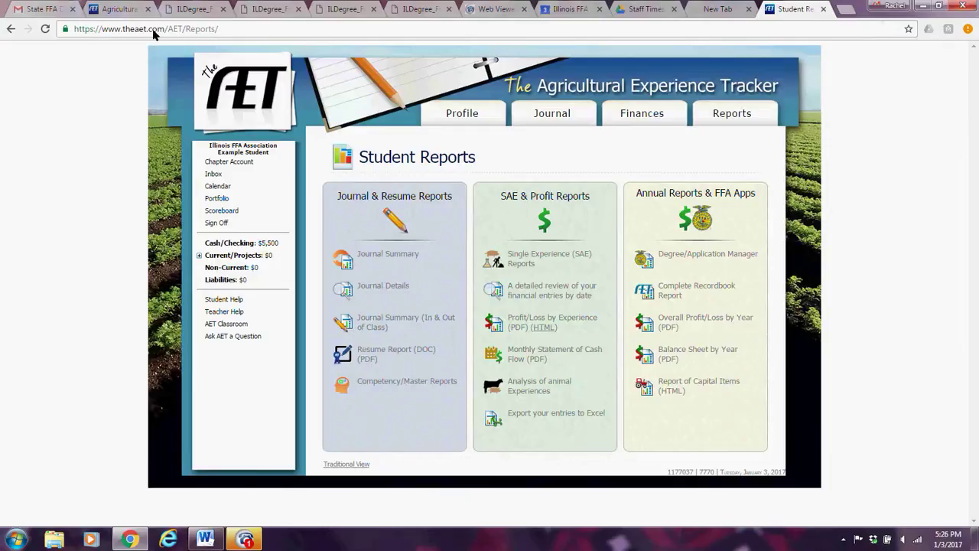
{"action": "left_click", "coordinate": [110, 10]}
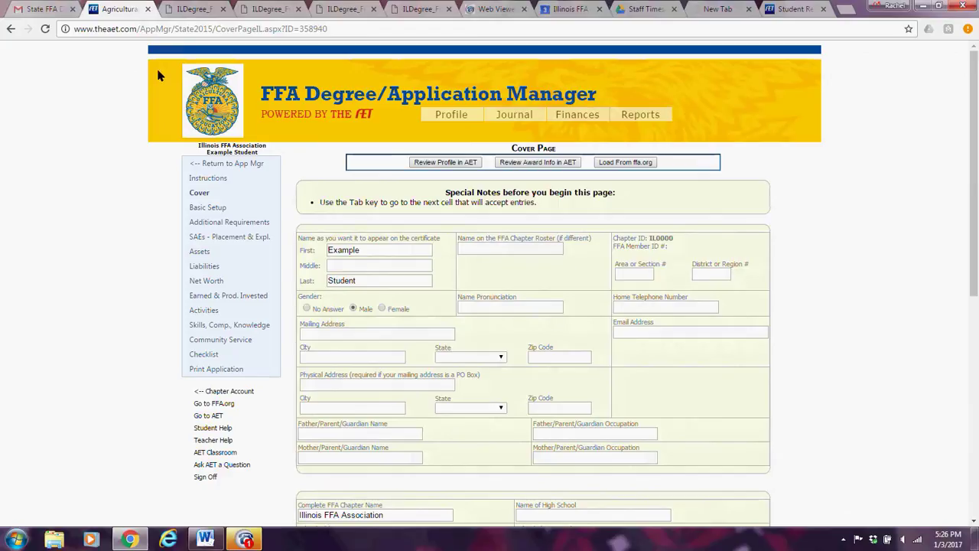
Review the tax-return answer on Additional Requirements, then open Basic Setup (8/11/2014 to 12/31/2016, Placement only).
{"action": "left_click", "coordinate": [262, 222]}
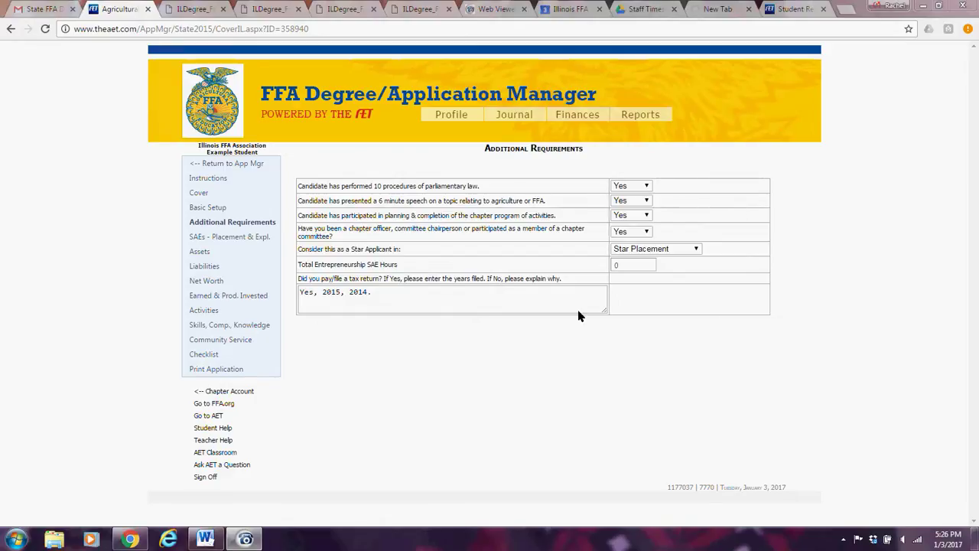
{"action": "left_click", "coordinate": [217, 209]}
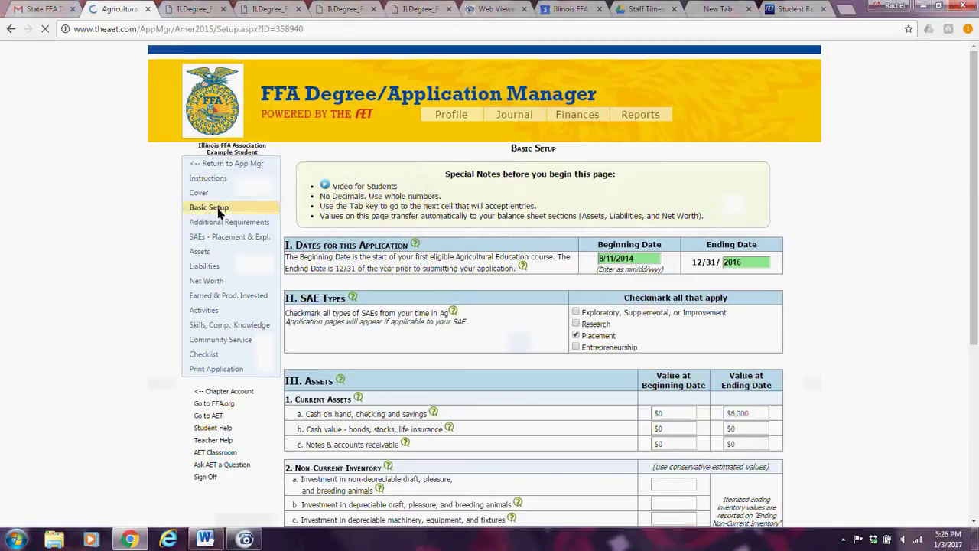
Enter 100 for sources of cash gifts and 100 for total personal expense/draw.
{"action": "scroll", "coordinate": [536, 425], "scroll_direction": "down", "scroll_amount": 4}
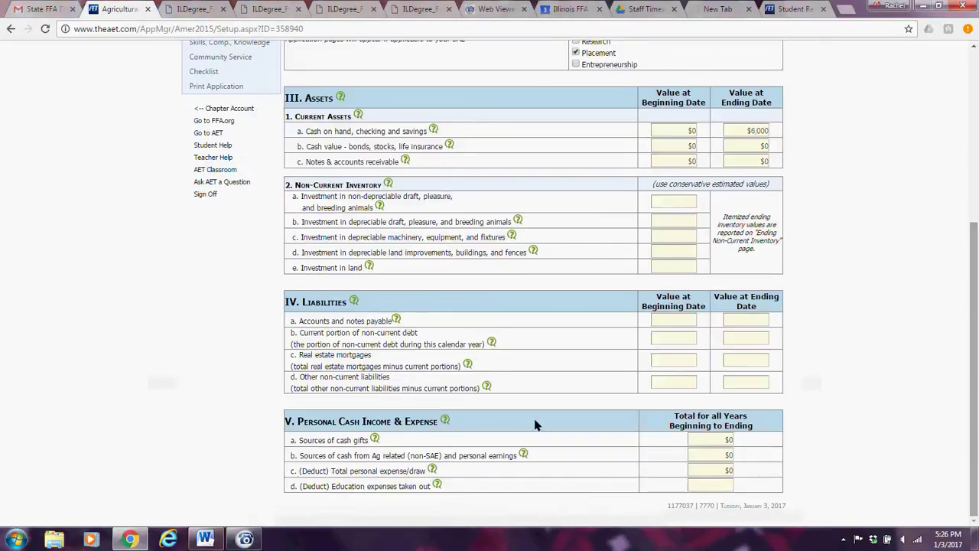
{"action": "mouse_move", "coordinate": [431, 470]}
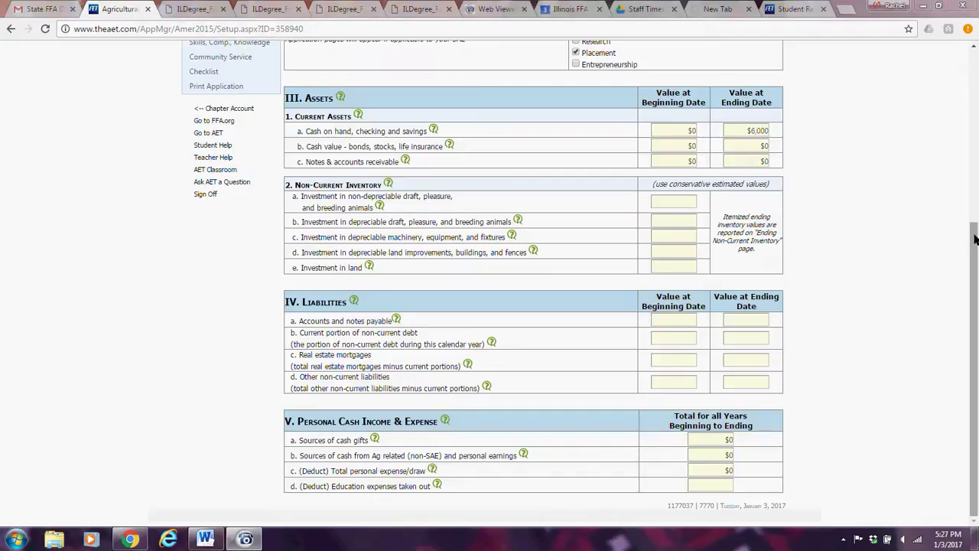
{"action": "left_click", "coordinate": [728, 442]}
{"action": "type", "text": "100"}
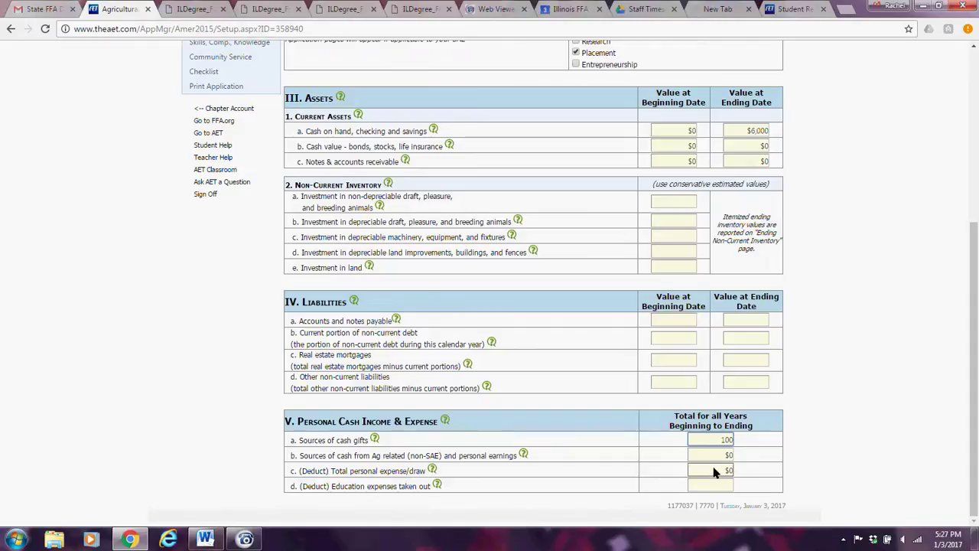
{"action": "left_click", "coordinate": [714, 472]}
{"action": "type", "text": "100"}
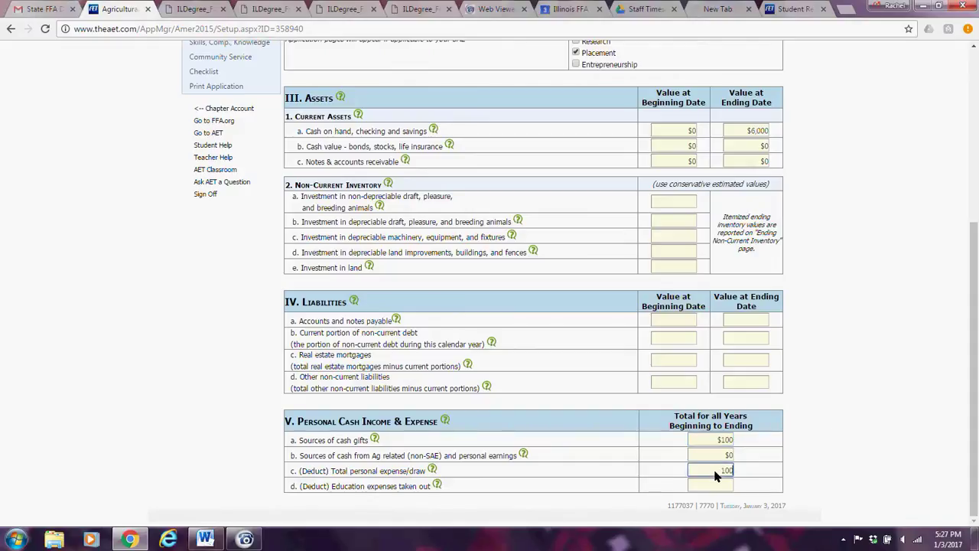
{"action": "left_click_drag", "start_coordinate": [975, 287], "coordinate": [963, 145]}
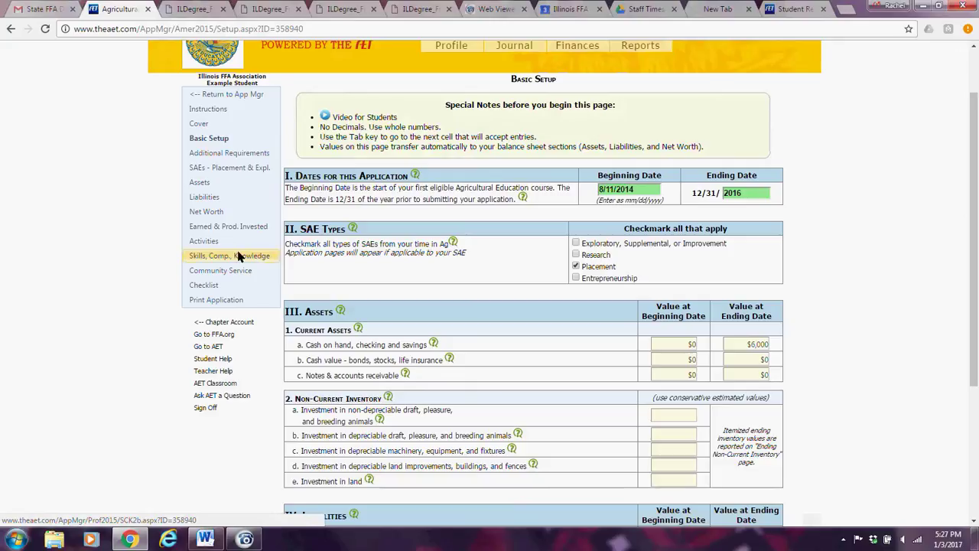
Replace the tax-return answer with 'No my parents my taxes in the amount of 100. recorded as a gift on the basic set up page.'.
{"action": "left_click", "coordinate": [221, 155]}
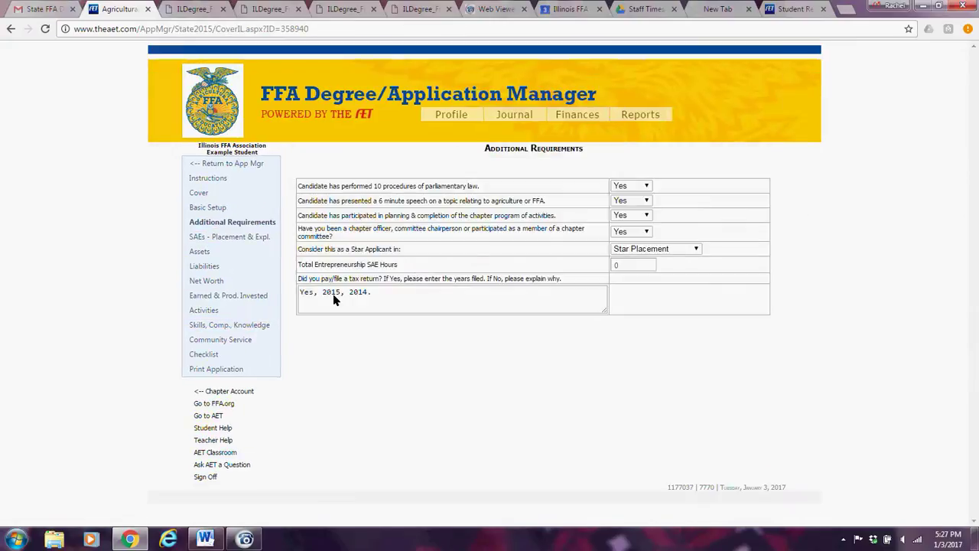
{"action": "triple_click", "coordinate": [367, 296]}
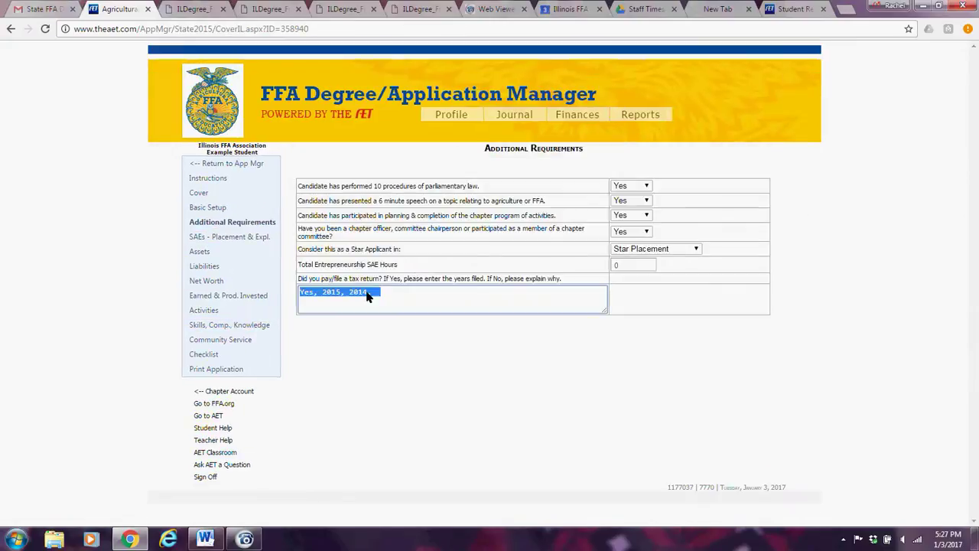
{"action": "type", "text": "No my "}
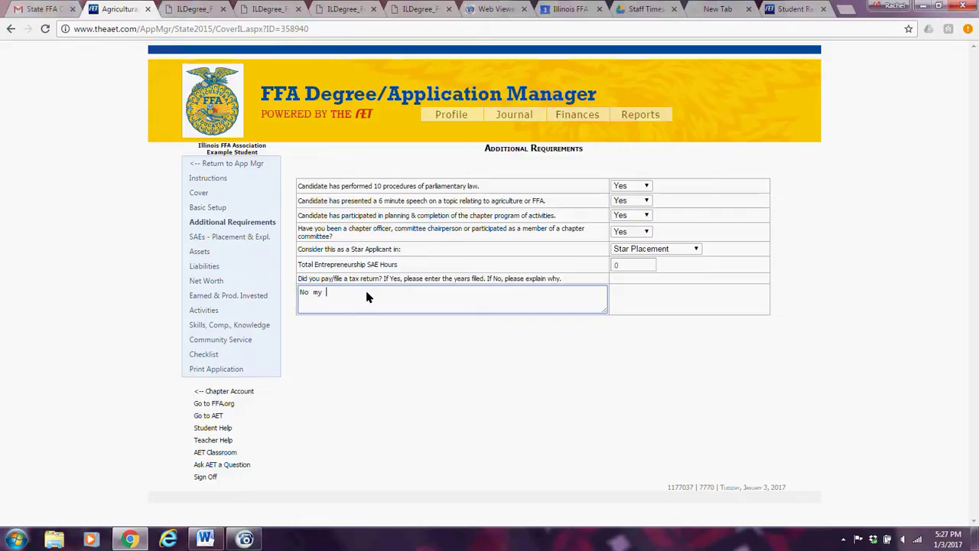
{"action": "type", "text": "parents my taxes in the amount"}
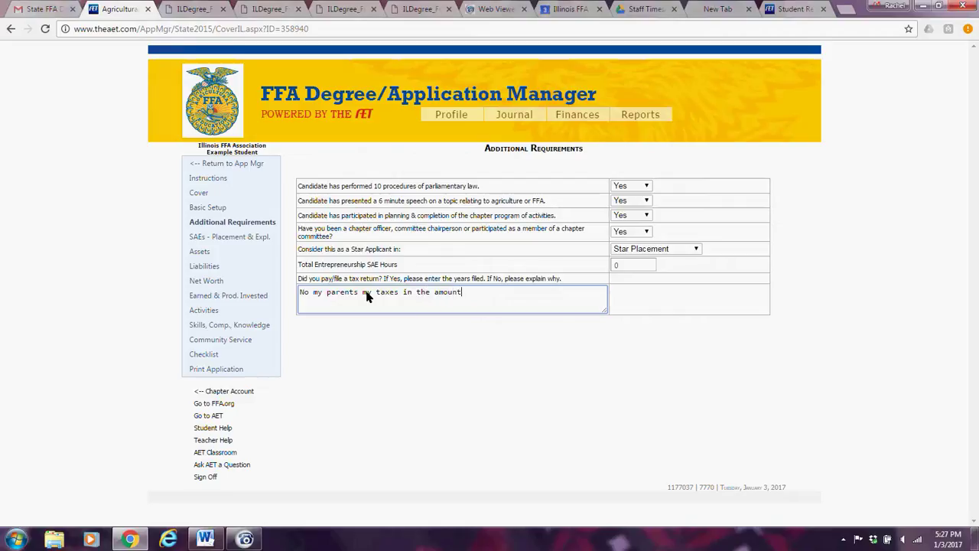
{"action": "type", "text": " of 100.  recorderd"}
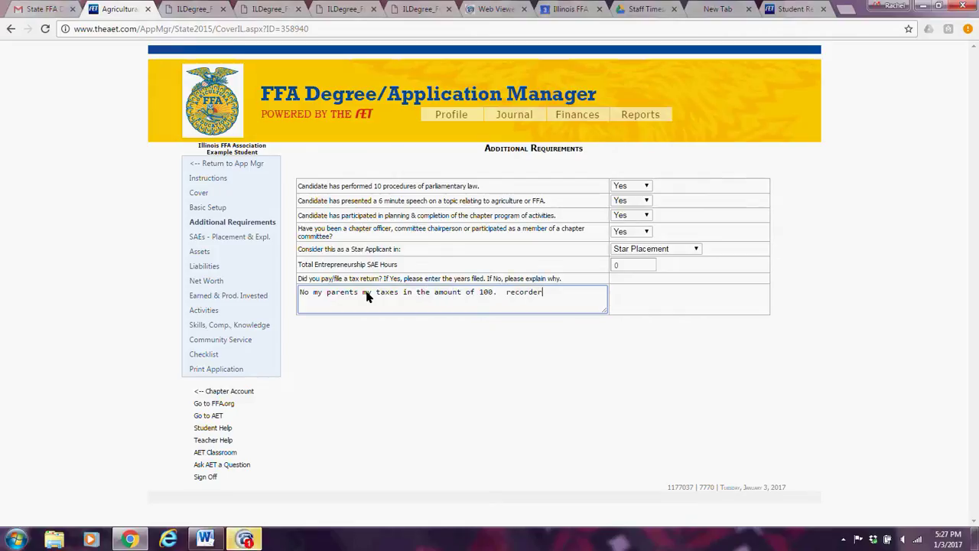
{"action": "key", "text": "BackSpace"}
{"action": "key", "text": "BackSpace"}
{"action": "key", "text": "BackSpace"}
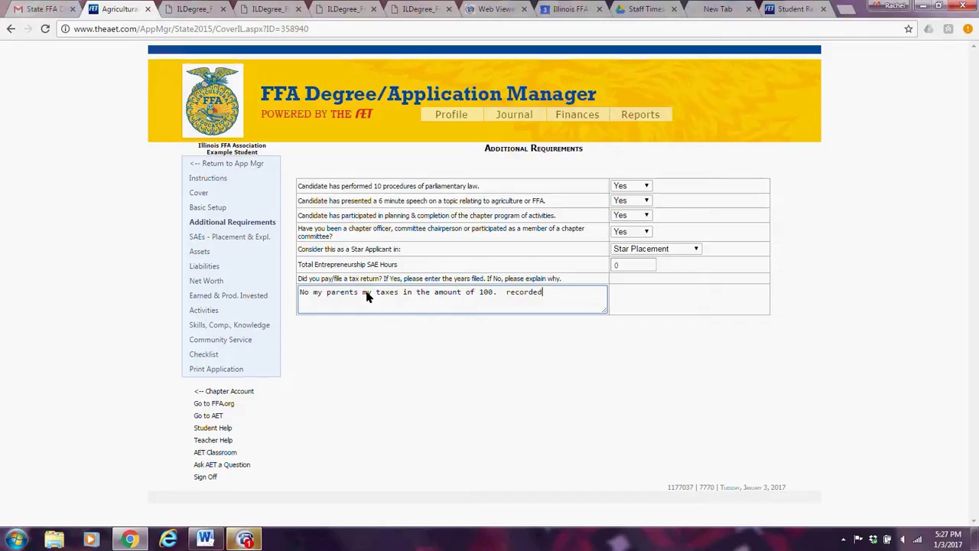
{"action": "type", "text": "d as a gift"}
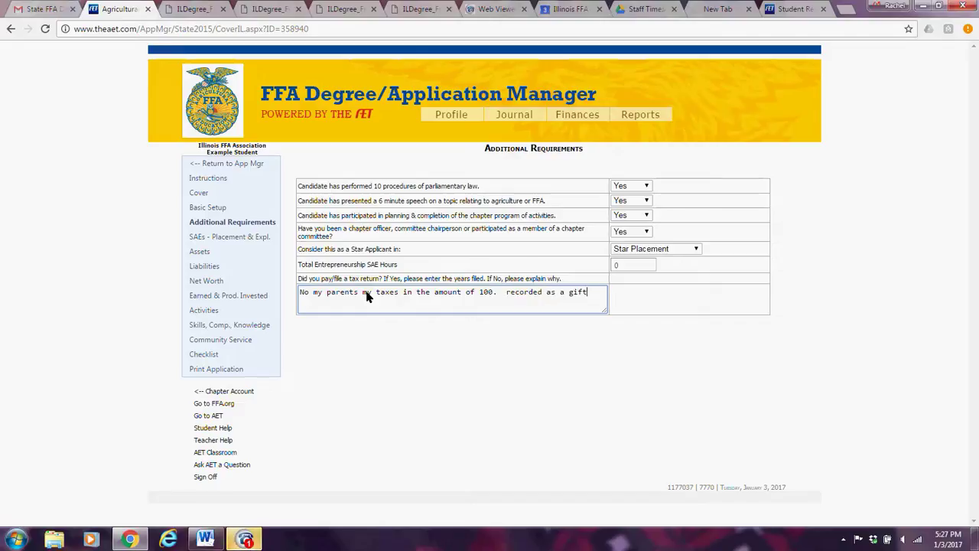
{"action": "type", "text": " on the basic "}
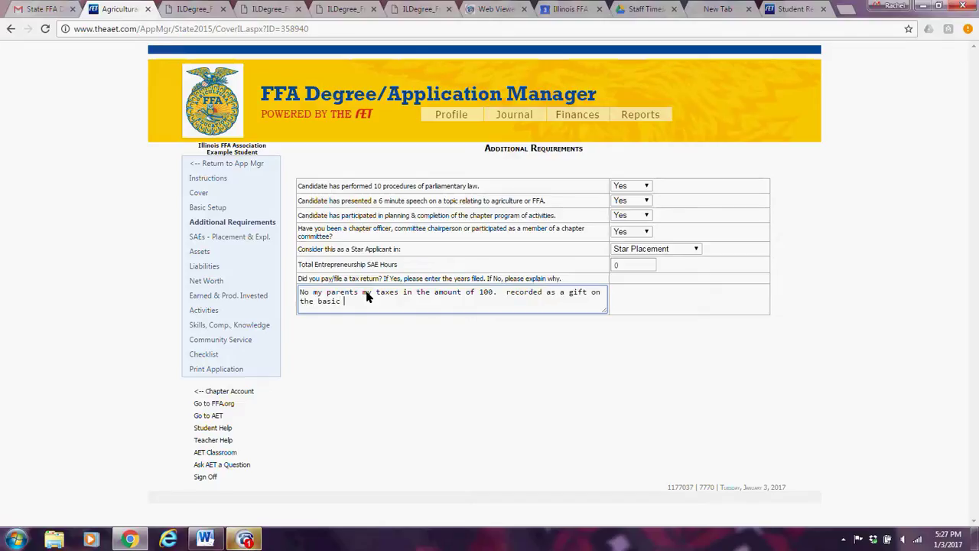
{"action": "type", "text": "set up pa"}
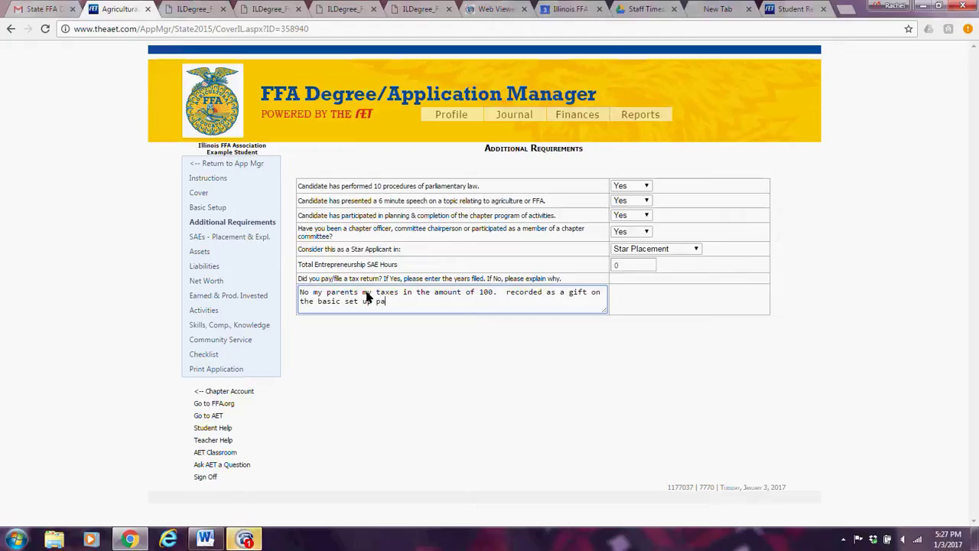
{"action": "type", "text": "ge."}
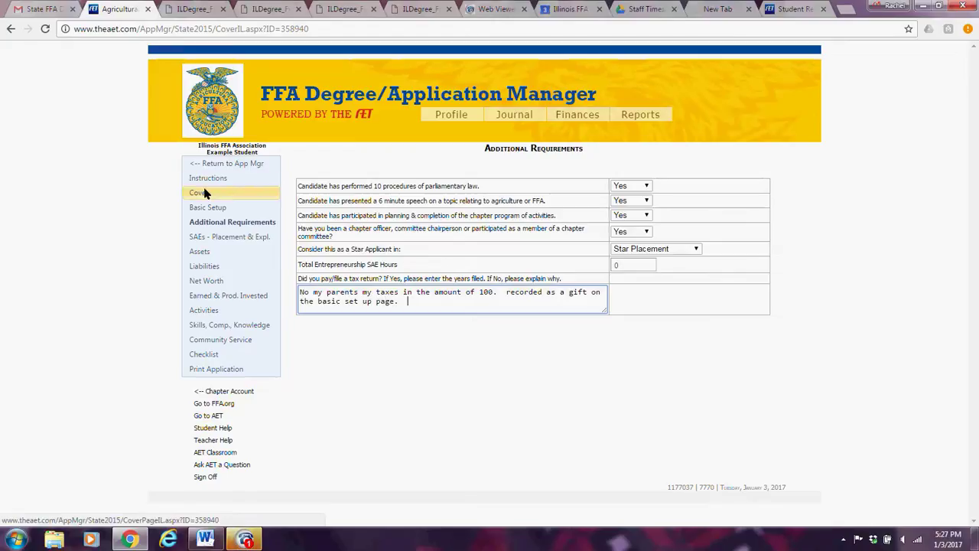
Visit the Cover page, then bring up the application's Instructions page.
{"action": "left_click", "coordinate": [700, 166]}
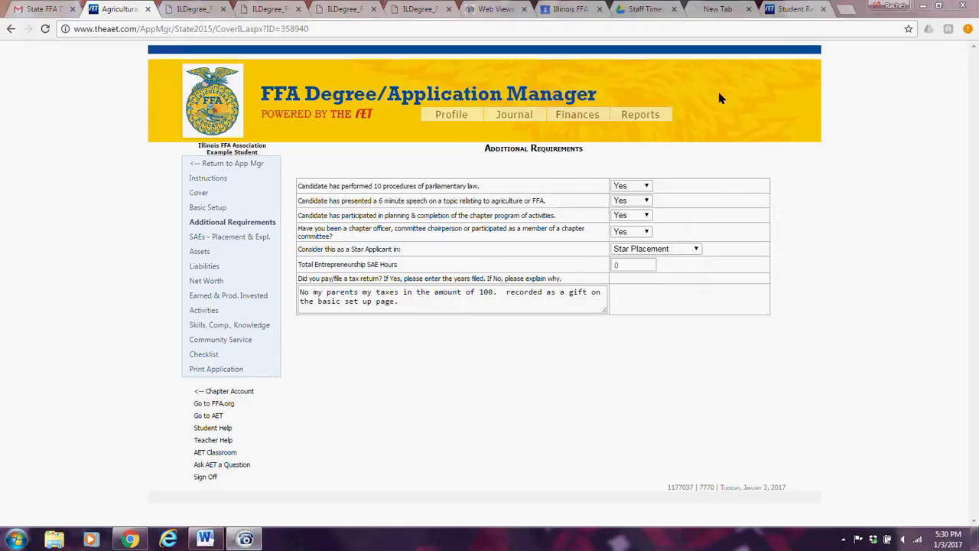
{"action": "left_click", "coordinate": [222, 179]}
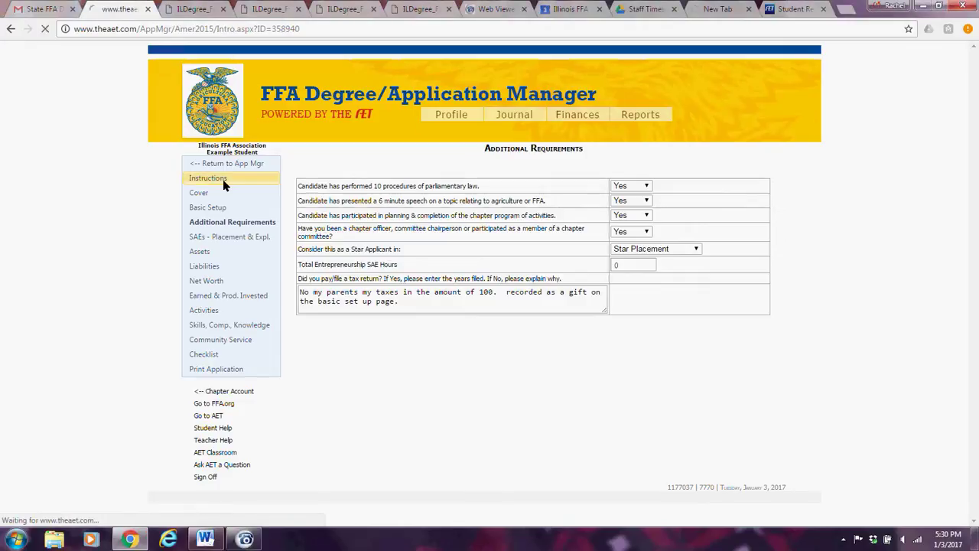